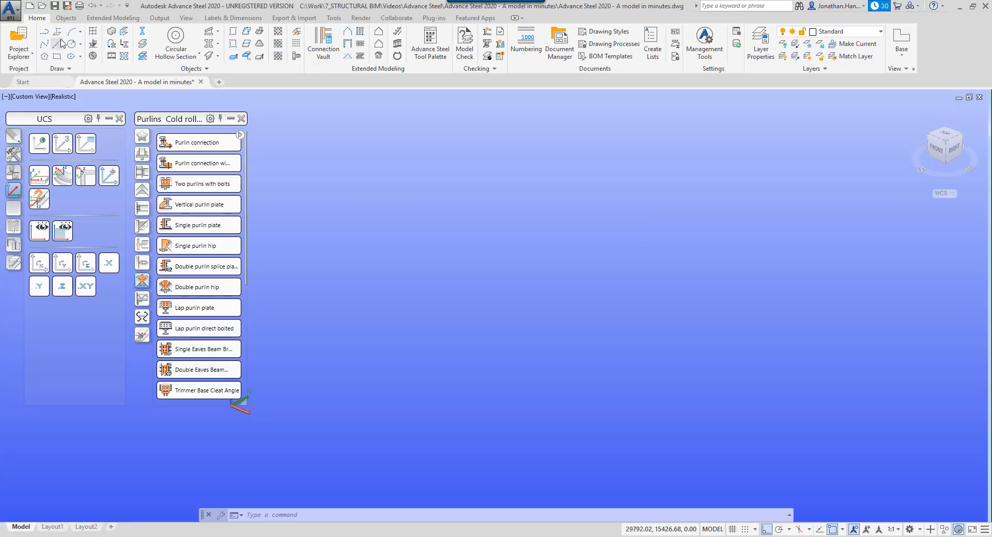
click(66, 17)
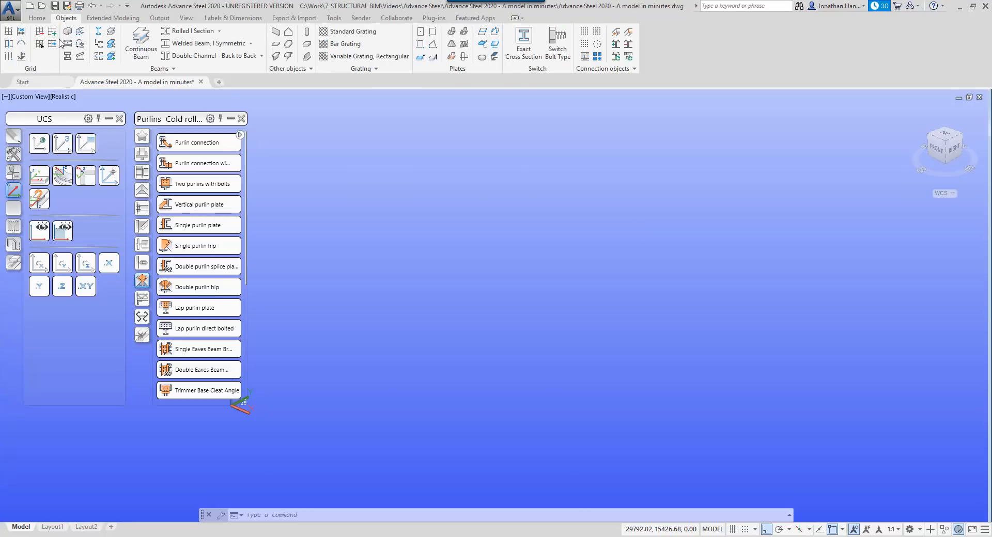
click(23, 34)
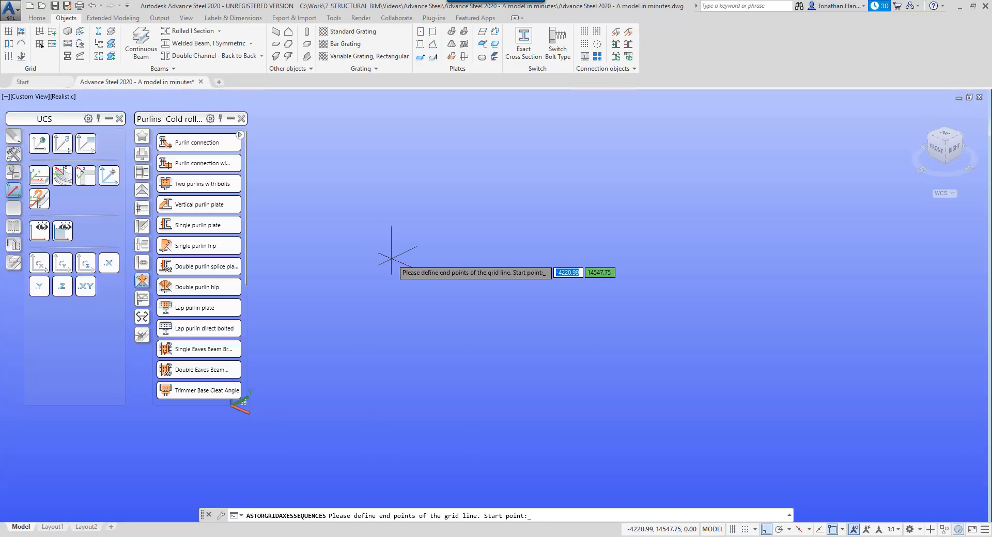
text(0,0)
key(Return)
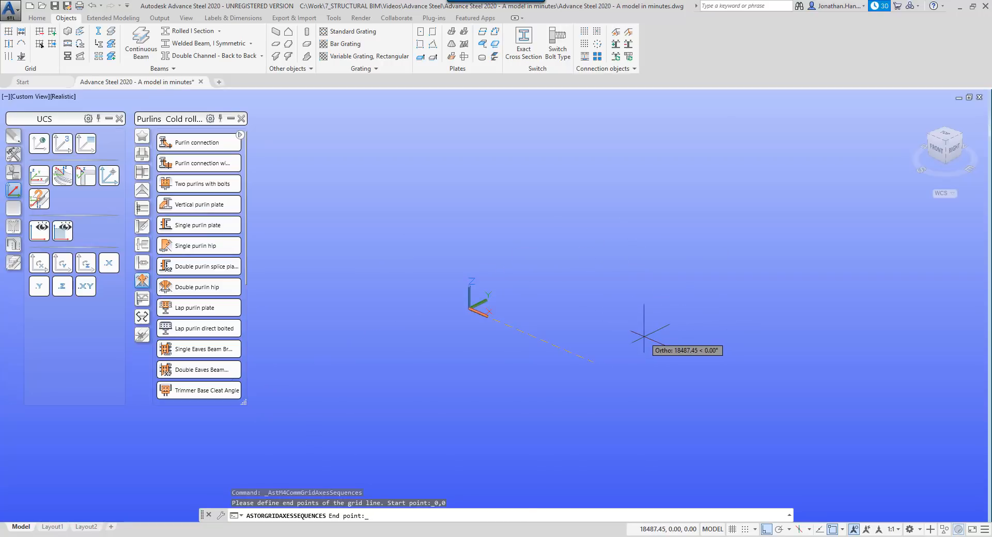
text(12000)
key(Return)
key(Return)
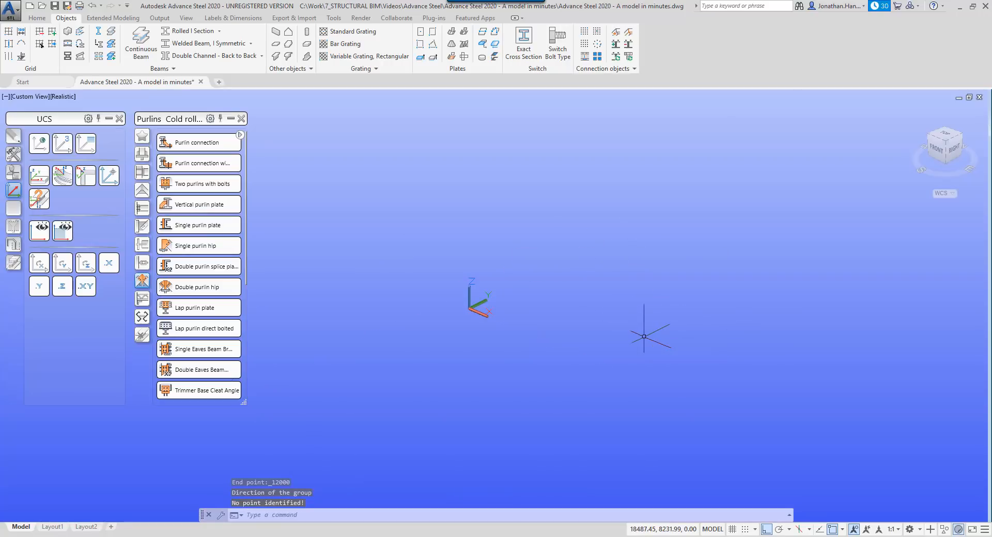
Begin a parallel grid sequence with its first line starting at 0,0 and running 12000 along the X axis.
click(21, 31)
text(0,0)
key(Return)
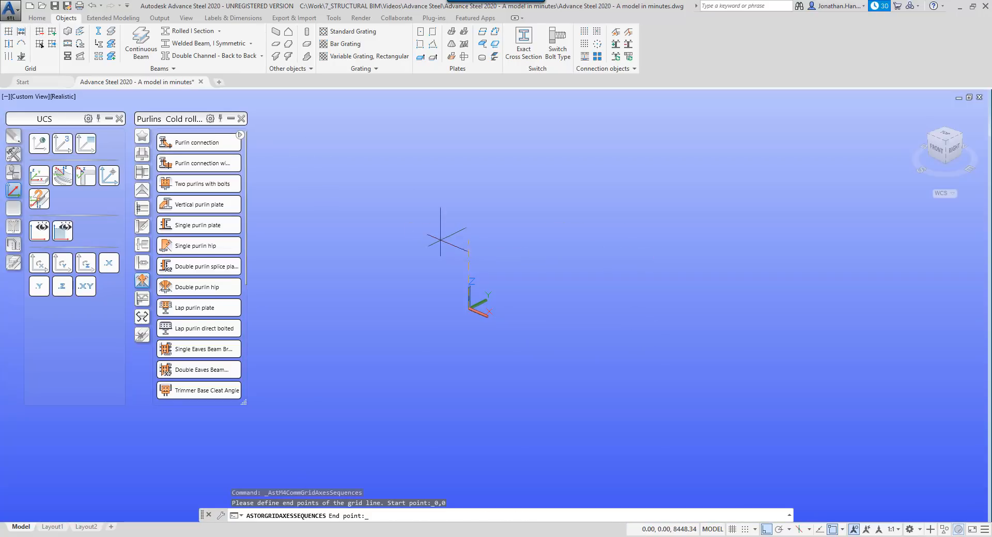
text(1200)
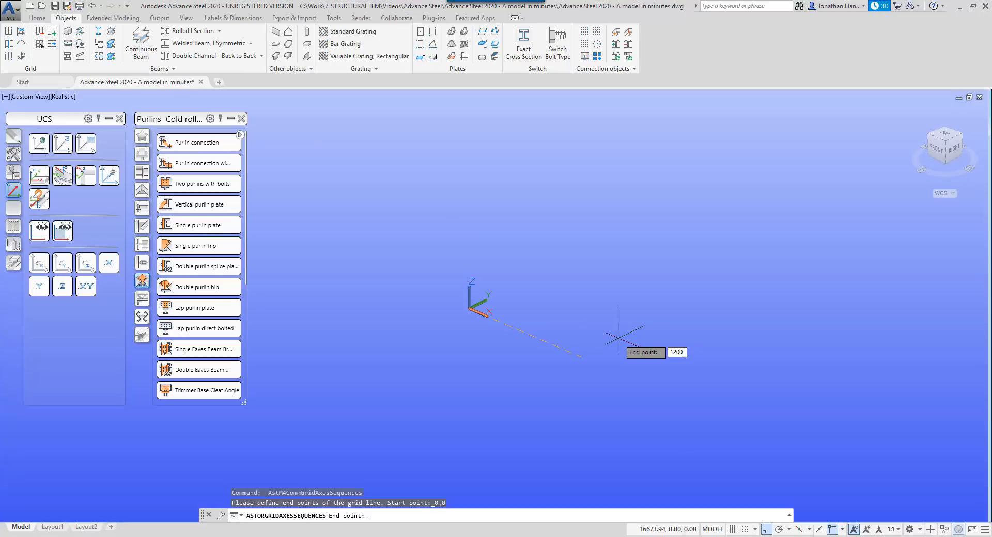
text(0)
key(Return)
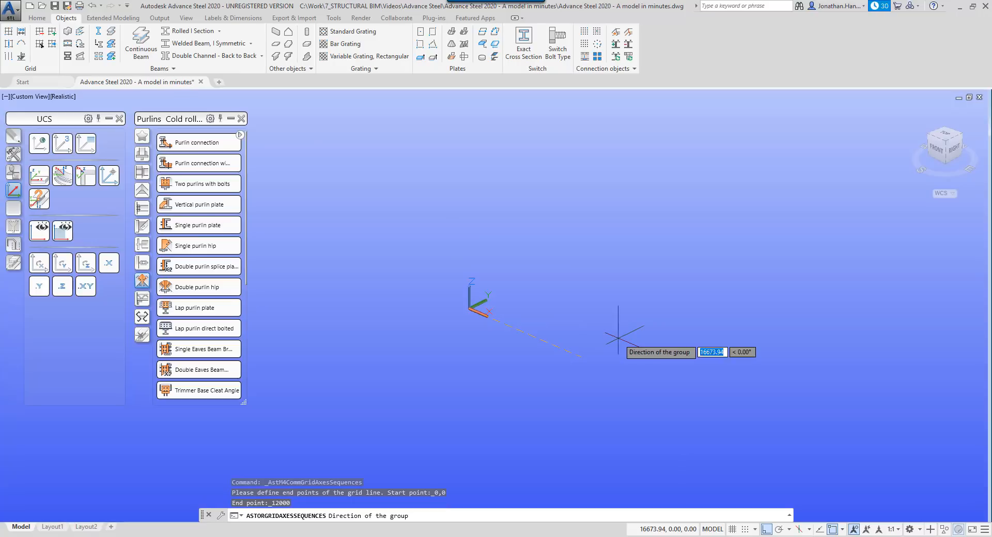
Extend the grid group along the Y axis with four successive grid line spacings of 5000.
click(653, 219)
text(5000)
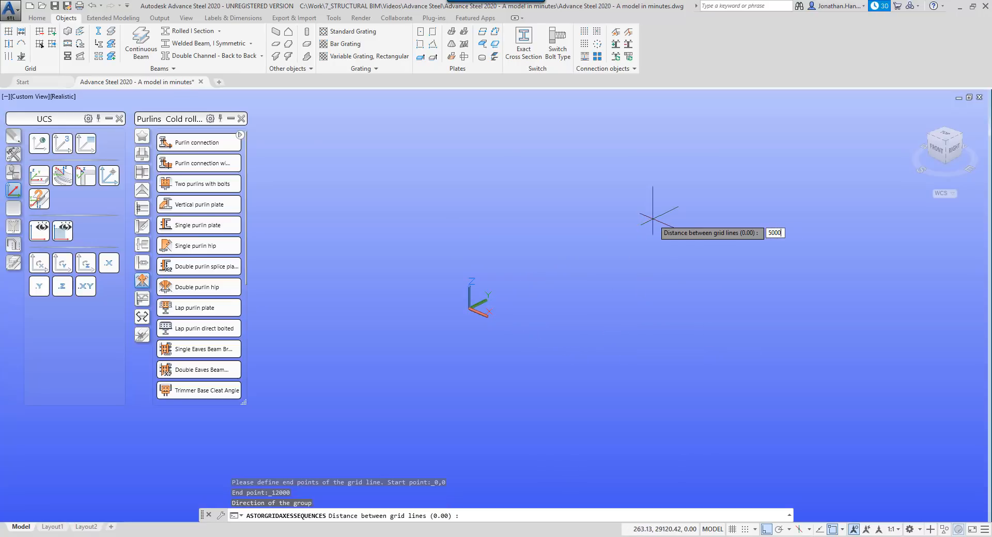
key(Return)
text(5000)
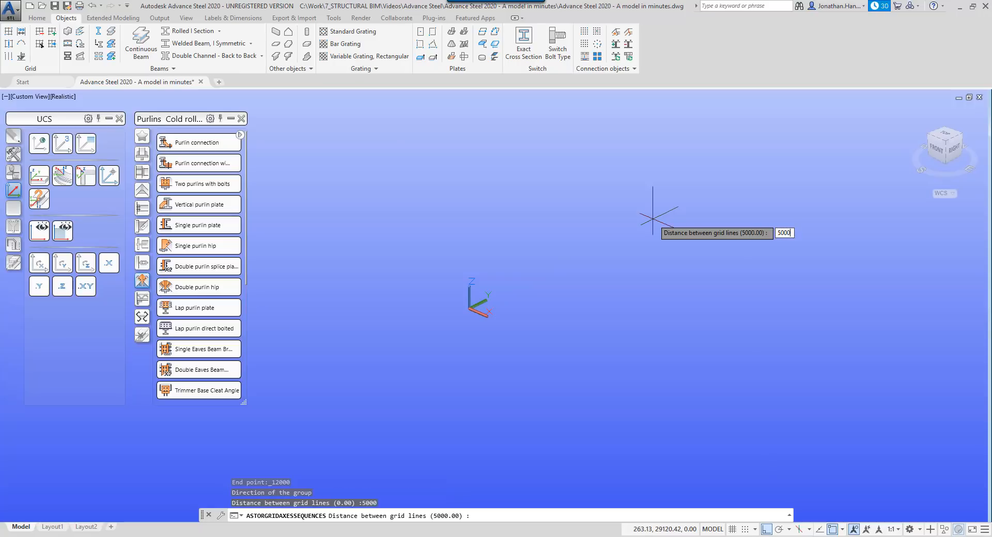
key(Return)
text(5000)
key(Return)
text(500)
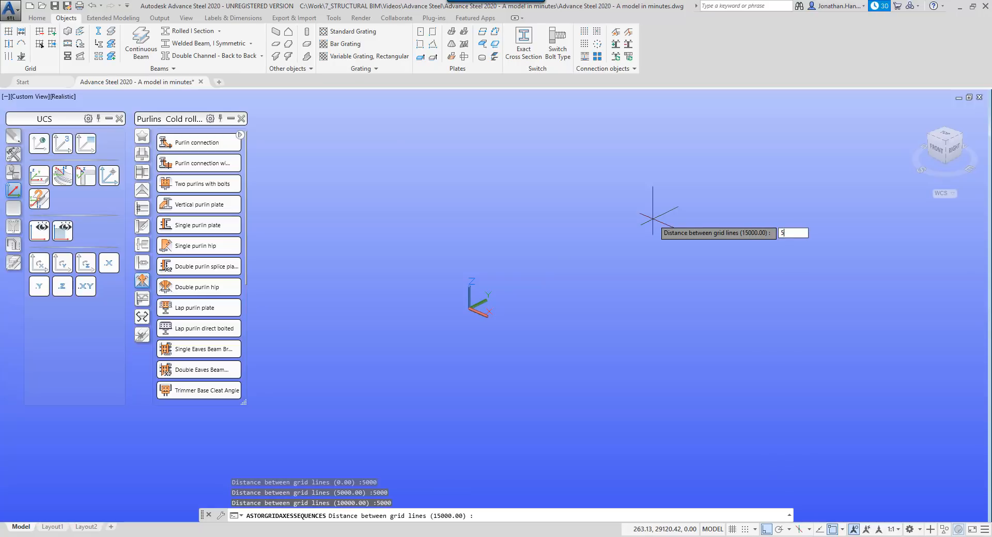
key(Return)
key(Return)
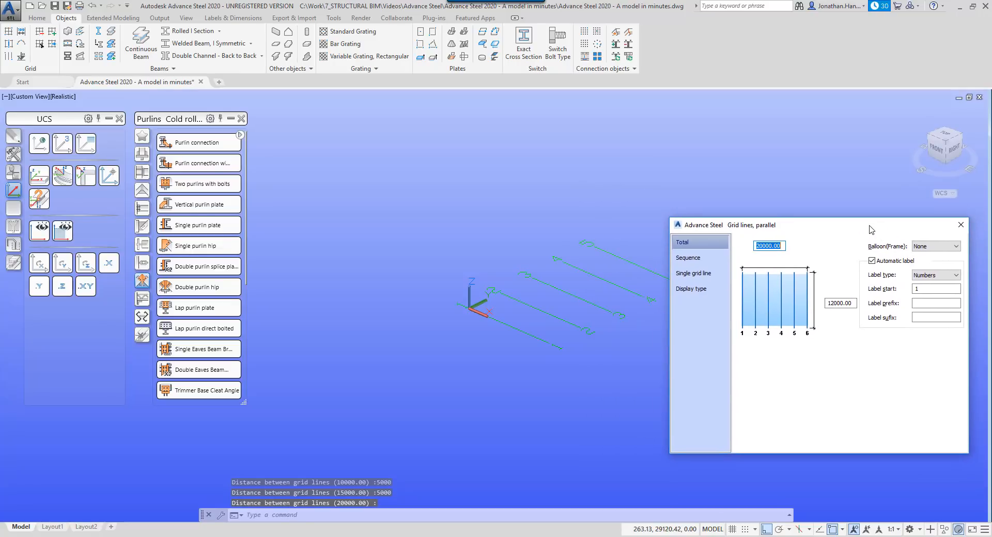
Give the numbered grid lines Edging balloons and close the grid properties.
drag(878, 232, 819, 215)
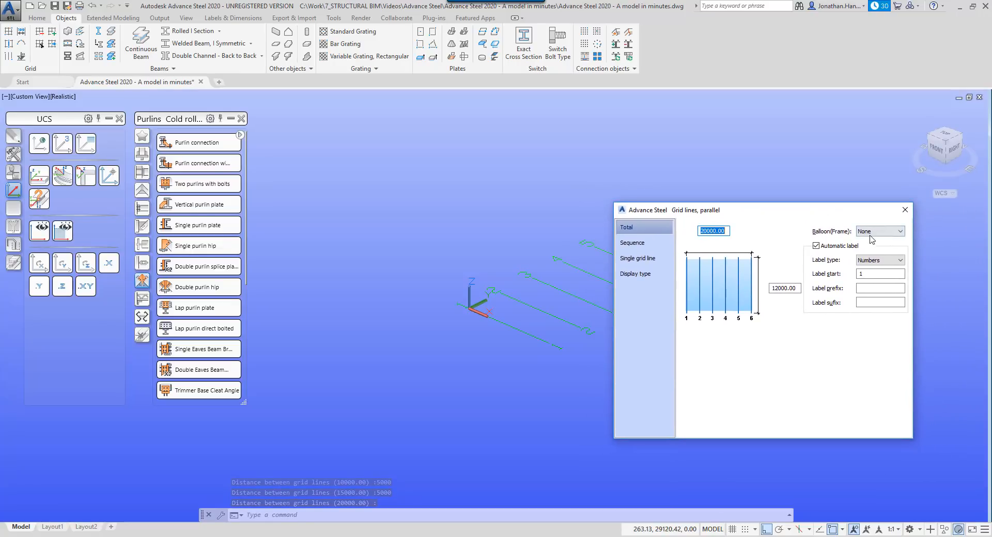
click(871, 233)
click(877, 248)
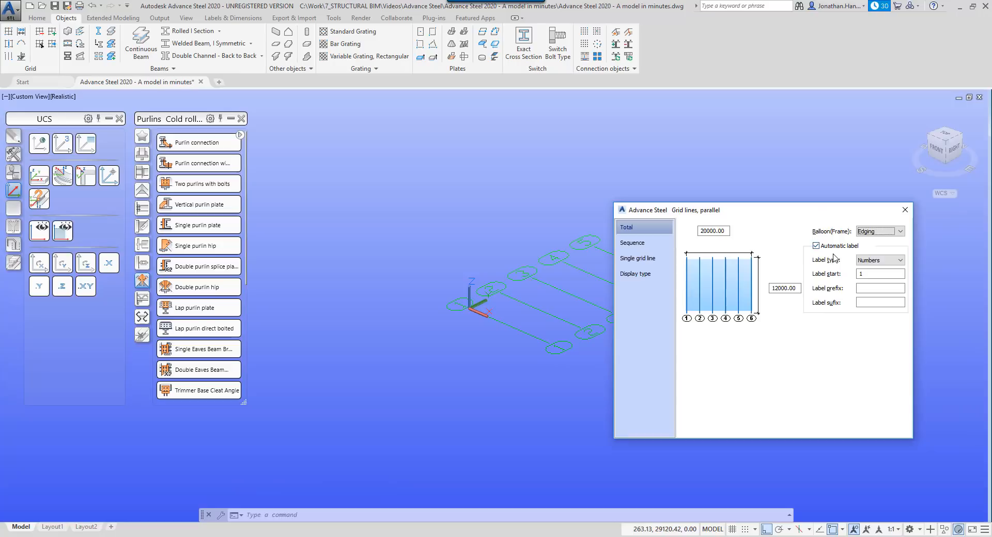
click(905, 210)
Begin a second grid sequence from the origin to the start of grid line 5, with the group running along the X axis.
middle_drag(689, 215, 557, 217)
scroll(449, 254, up, 2)
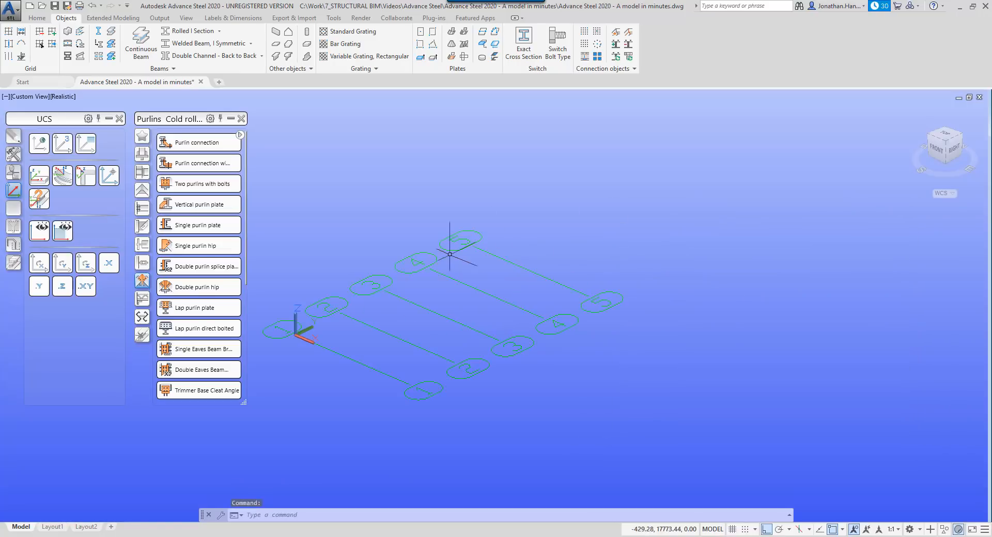
middle_drag(449, 254, 552, 226)
scroll(446, 230, up, 2)
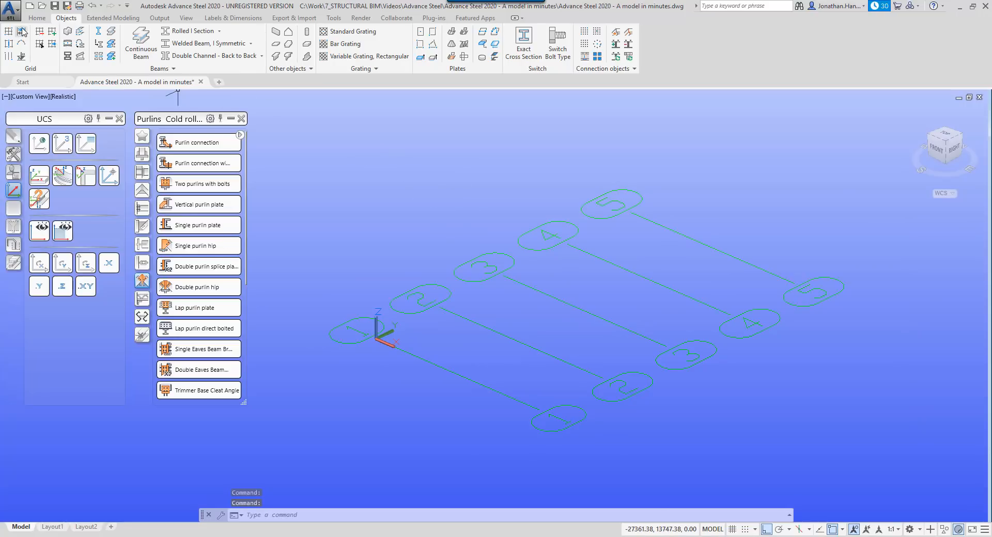
click(21, 32)
click(382, 333)
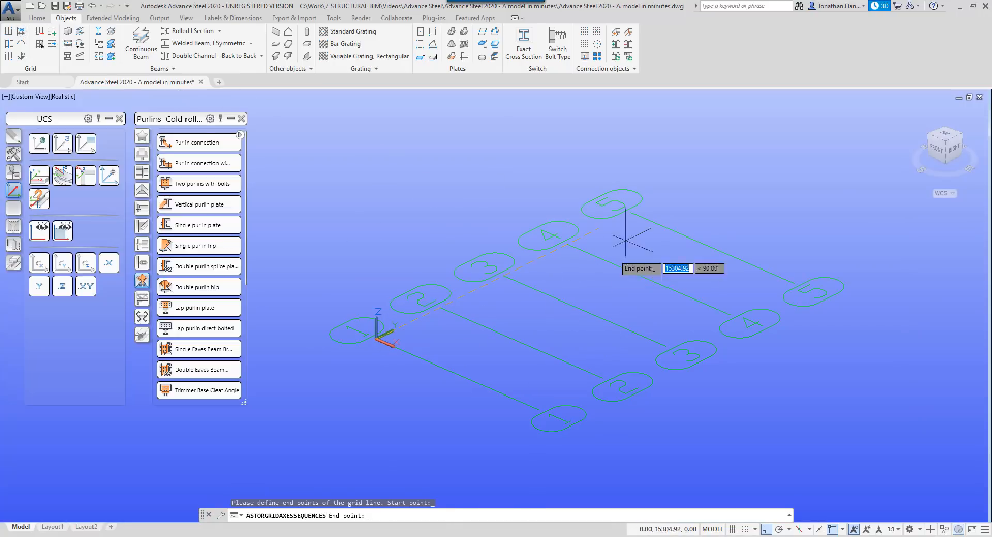
click(633, 211)
click(716, 421)
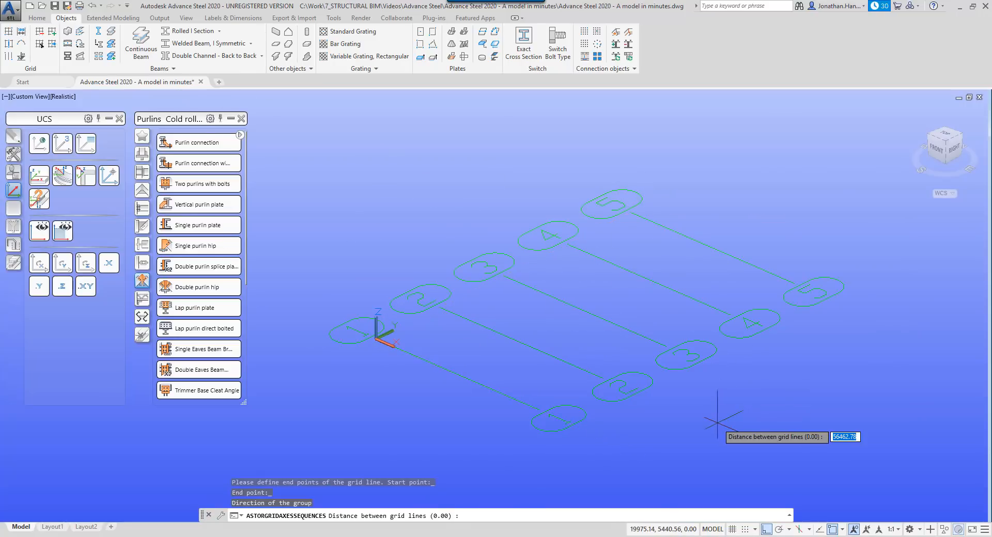
Space the second grid group with three successive grid line distances of 4000.
text(4000)
key(Return)
text(400)
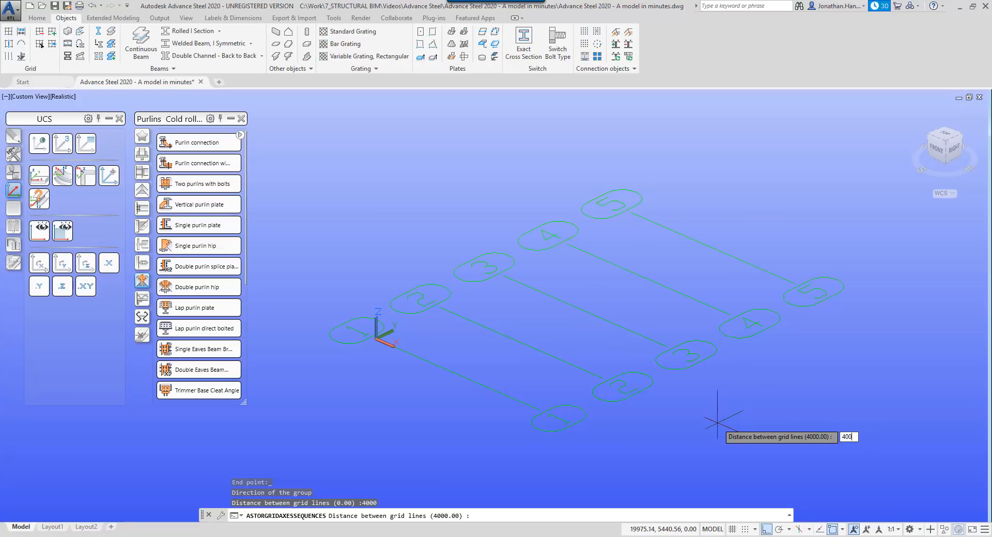
text(0)
key(Return)
text(400)
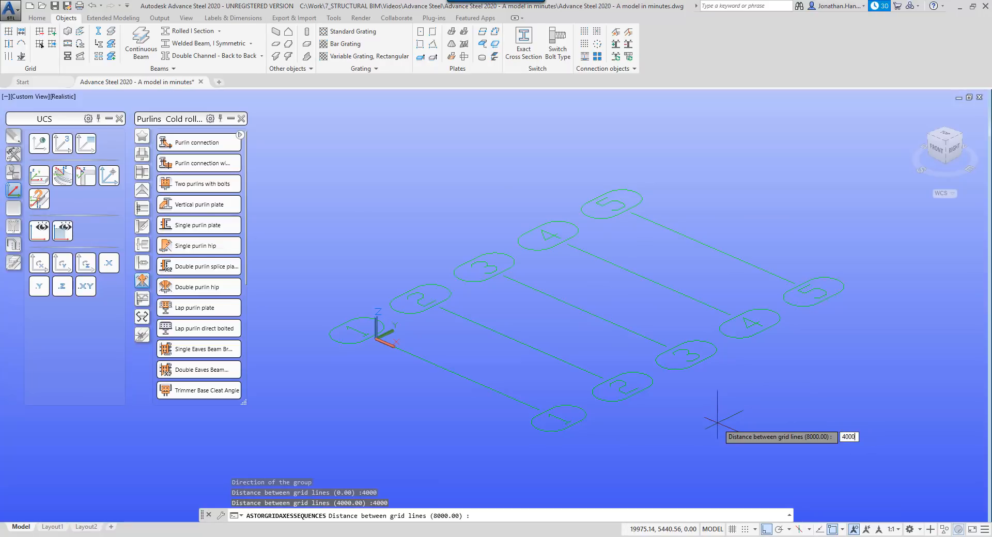
key(Return)
key(Return)
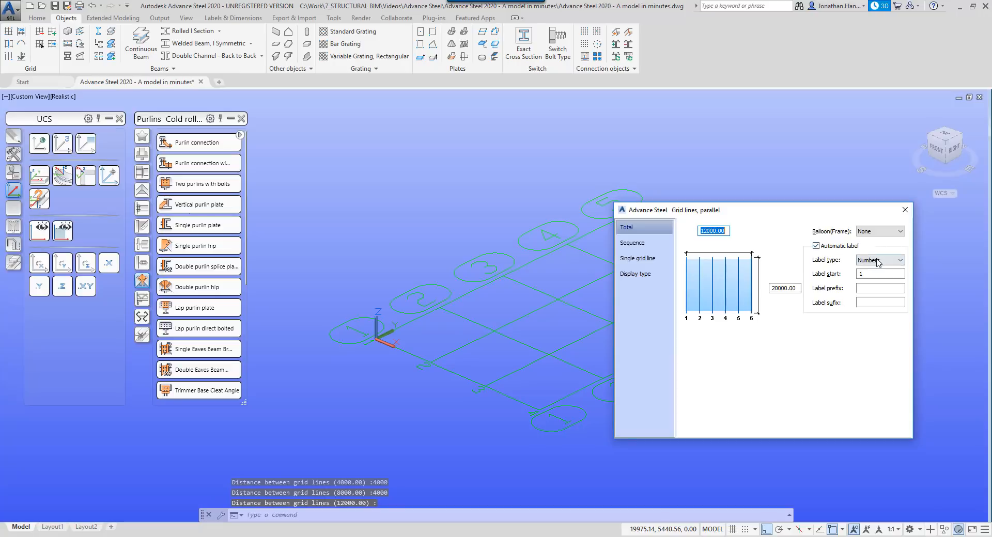
Label the second grid group with capital letters starting at A, add Edging balloons, and close its properties.
click(877, 262)
click(872, 269)
click(880, 231)
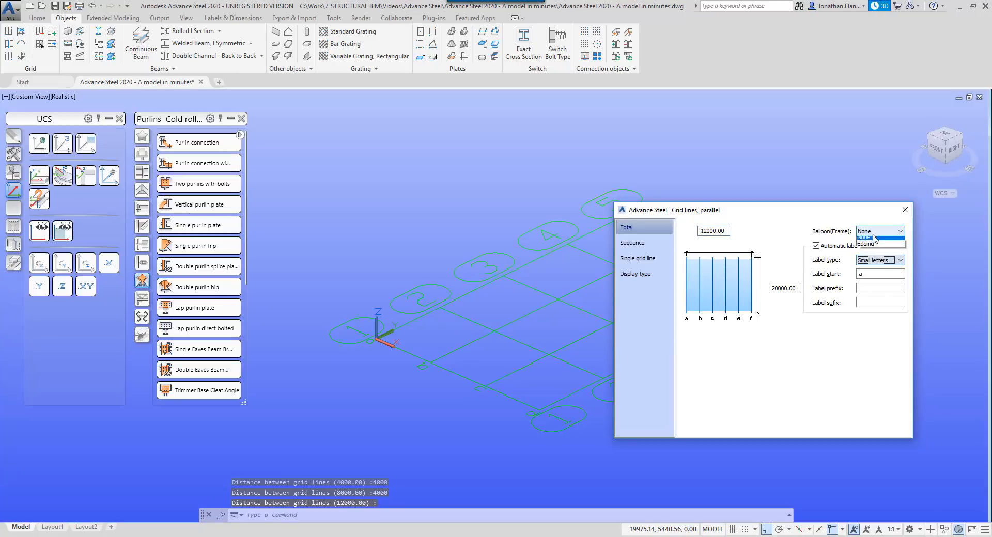
click(876, 245)
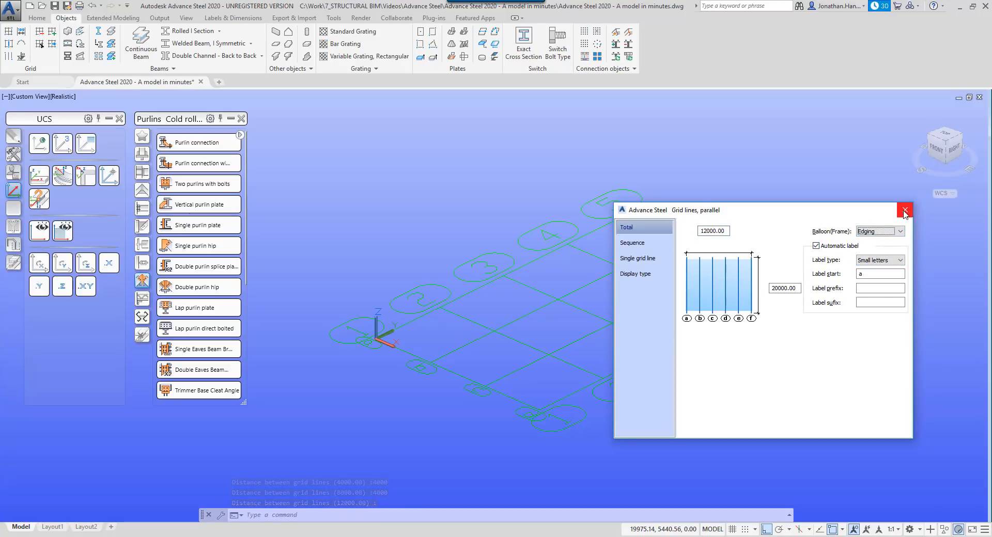
click(885, 257)
click(879, 277)
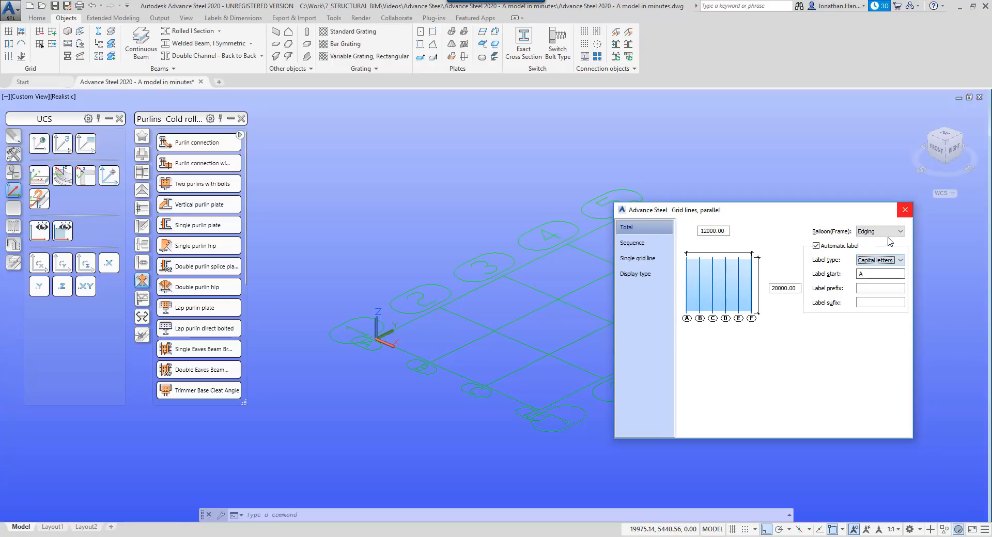
click(905, 210)
With the Endpoint object snap on, create a portal frame along grid line 1 from A to D, accepting the default apex height.
scroll(568, 214, up, 2)
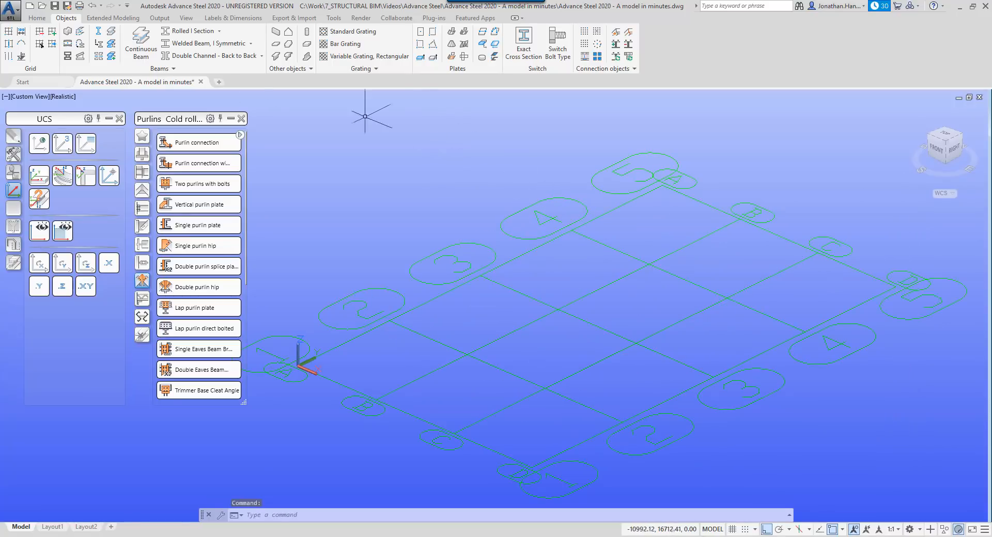
click(37, 18)
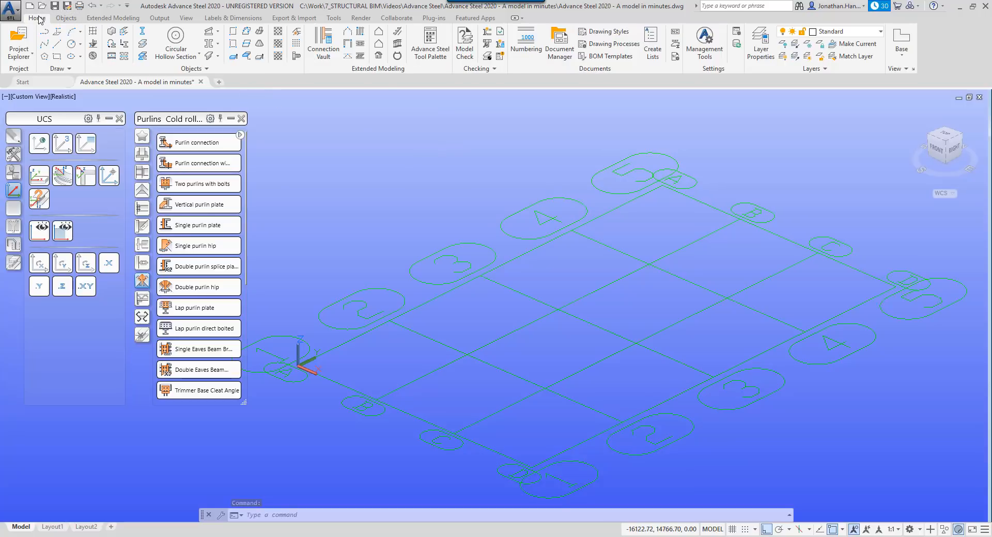
click(348, 32)
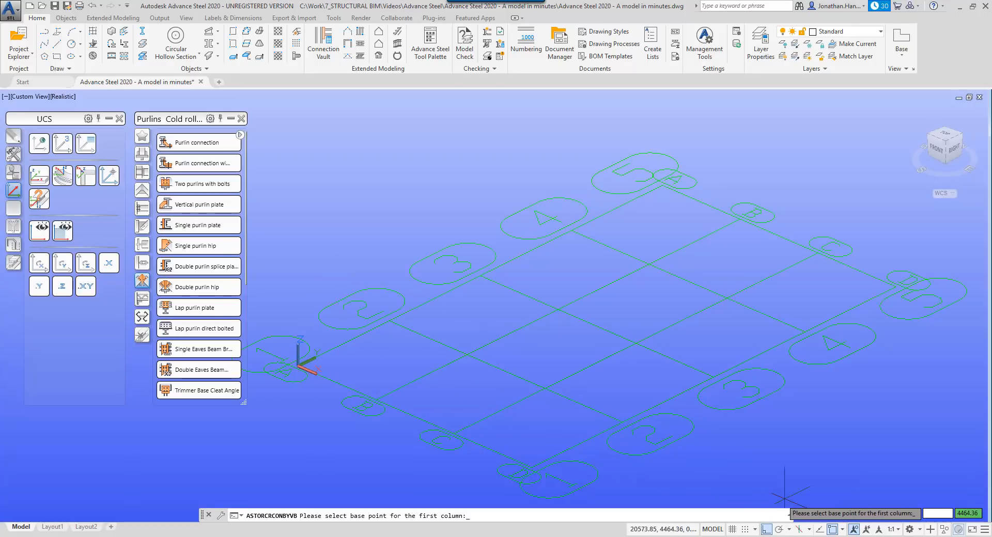
scroll(294, 352, down, 4)
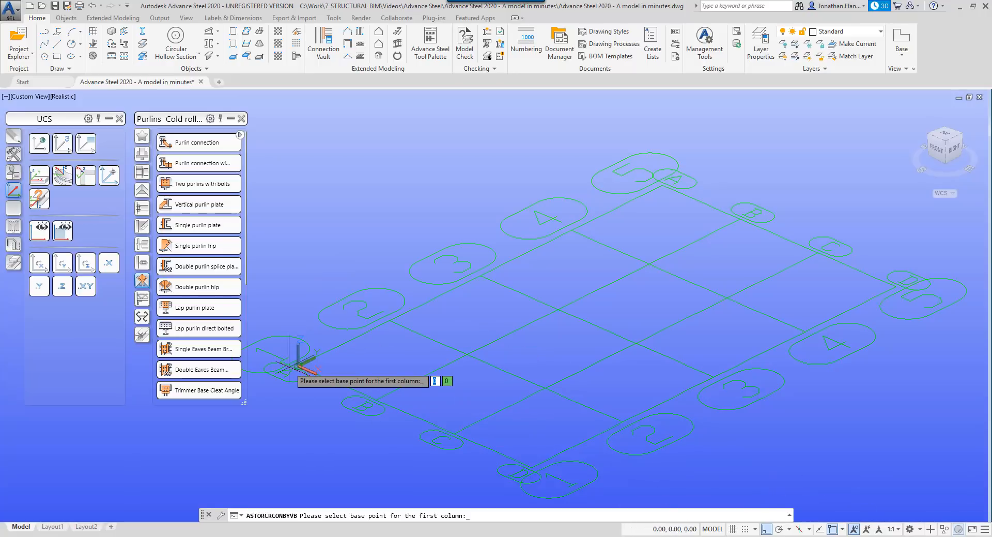
click(843, 530)
click(860, 302)
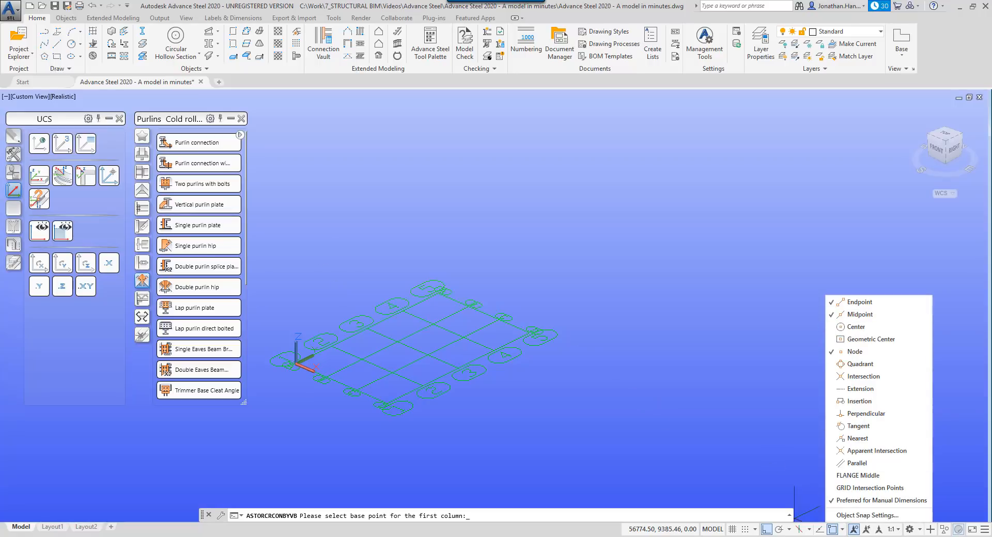
click(292, 364)
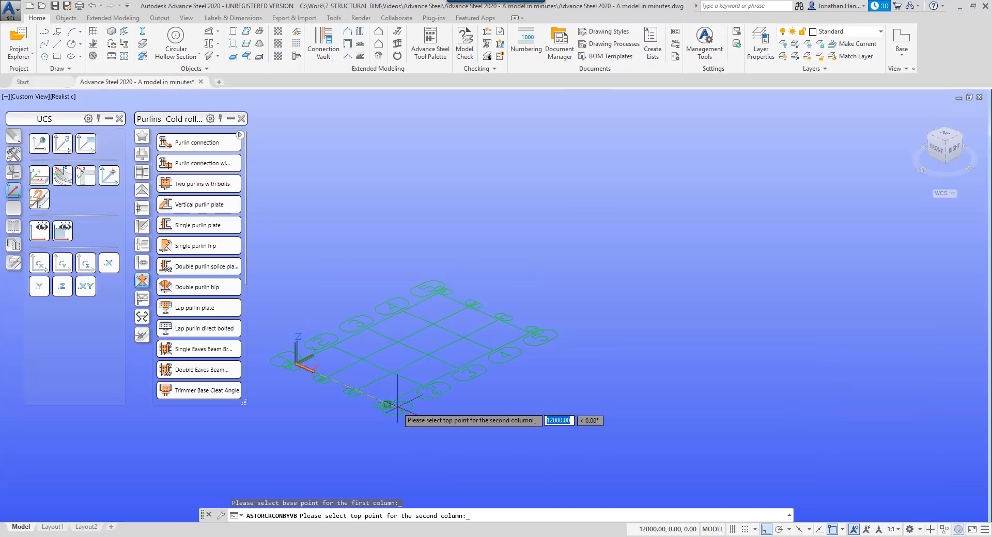
click(387, 404)
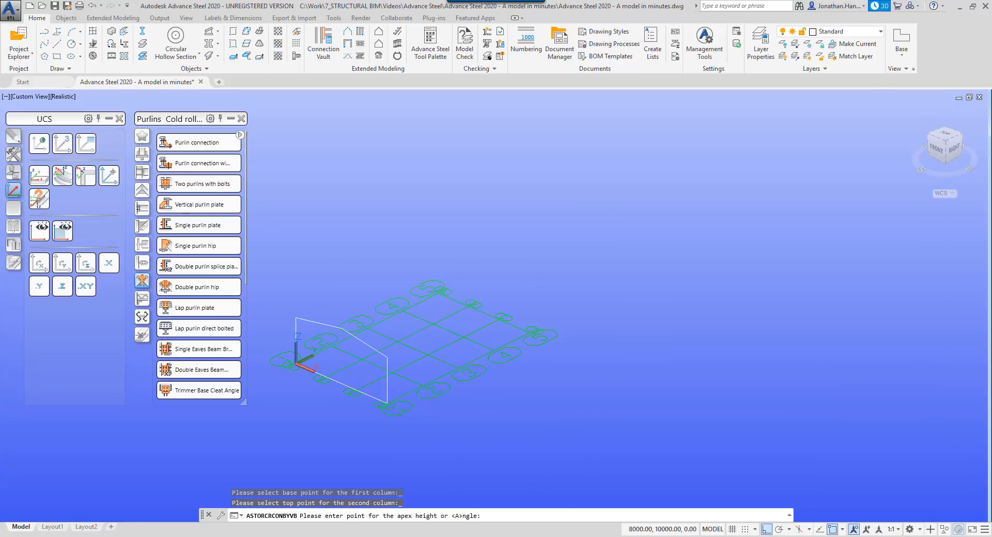
key(Return)
Set the portal frame's roof slope to 12 degrees, look at its section settings, and close its properties.
click(639, 241)
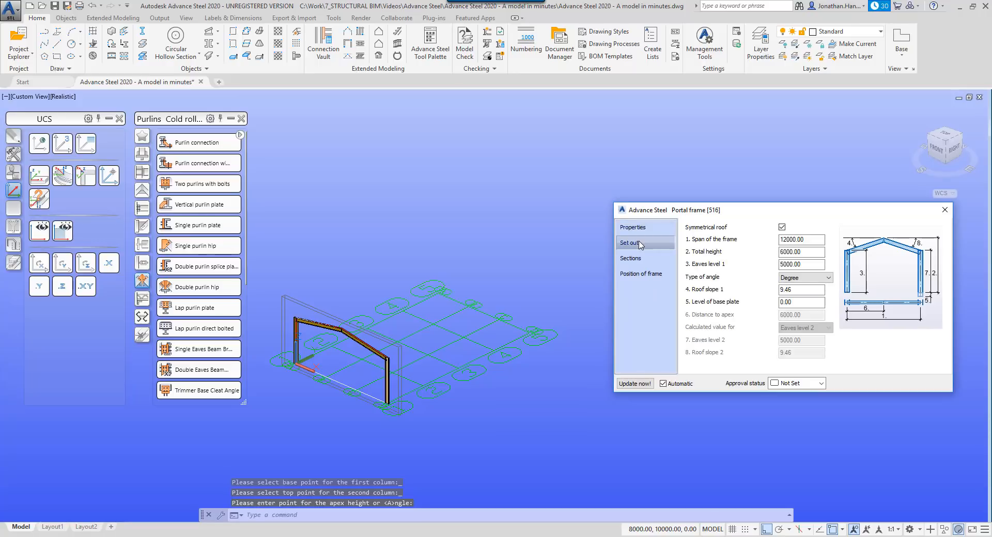
drag(809, 291, 735, 297)
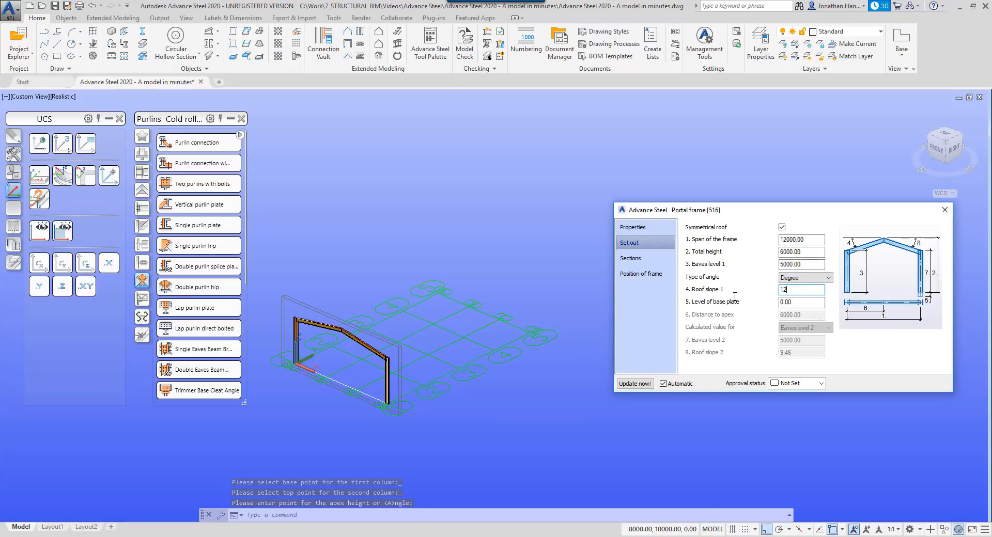
key(Return)
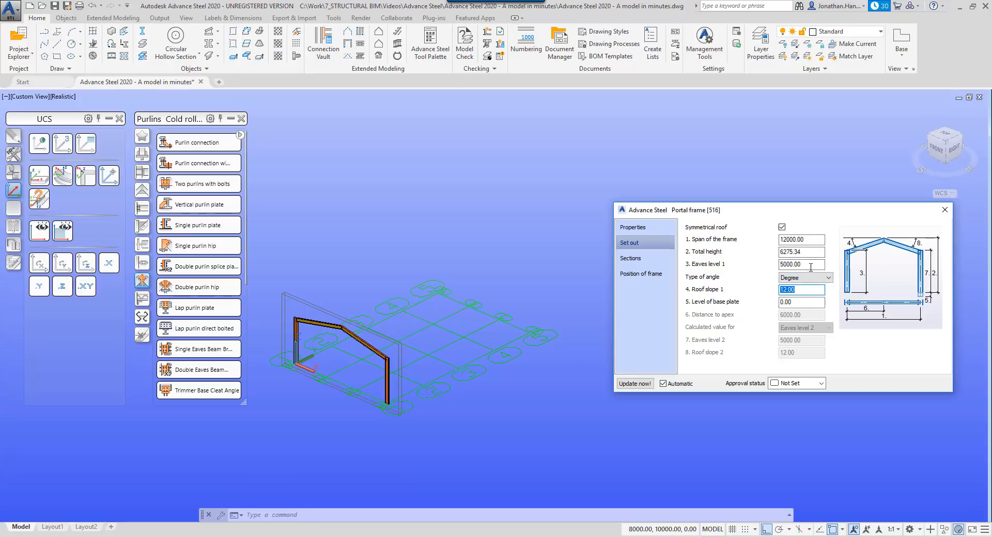
click(635, 259)
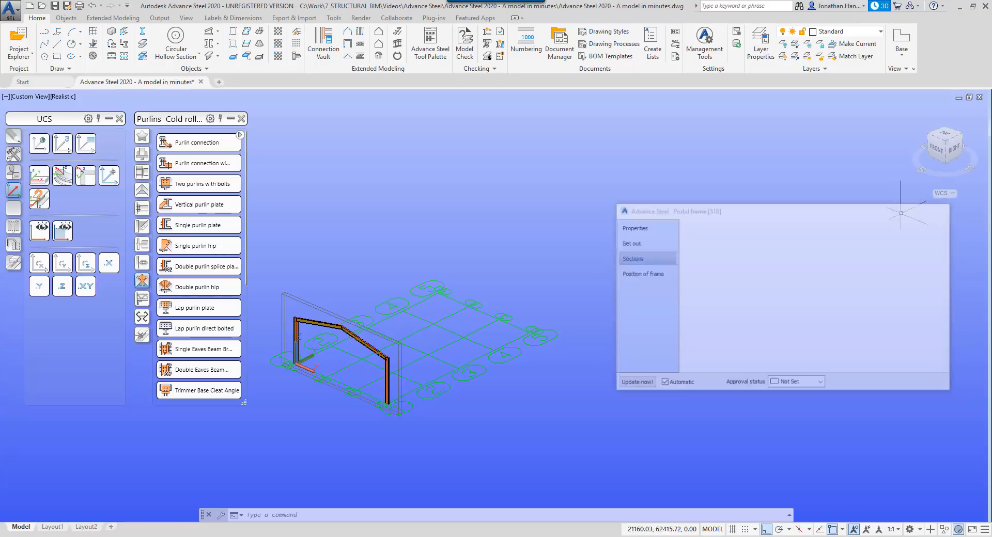
middle_drag(523, 298, 677, 184)
scroll(489, 221, up, 5)
middle_drag(483, 250, 470, 231)
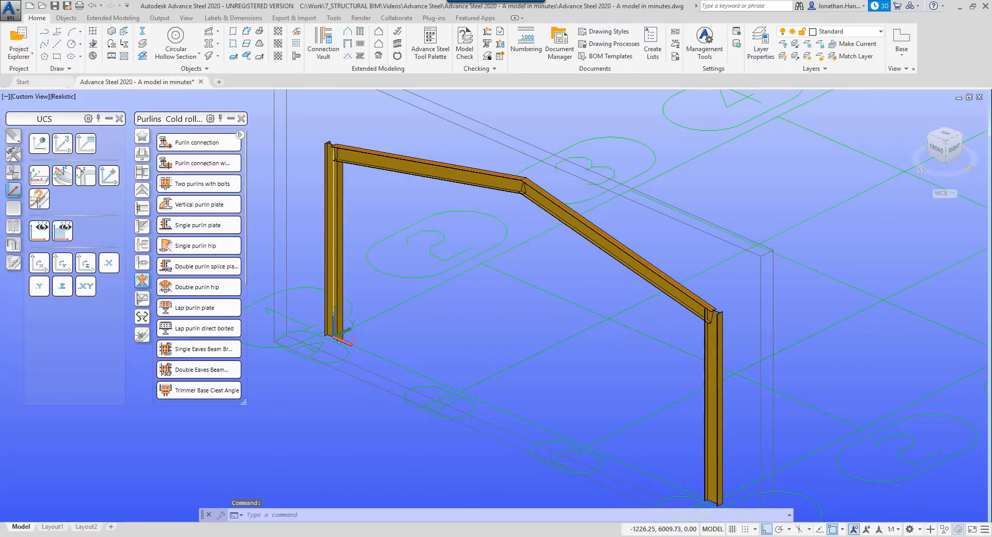
Add a base plate to the column at grid A without an additional concrete object, and close its properties.
click(147, 137)
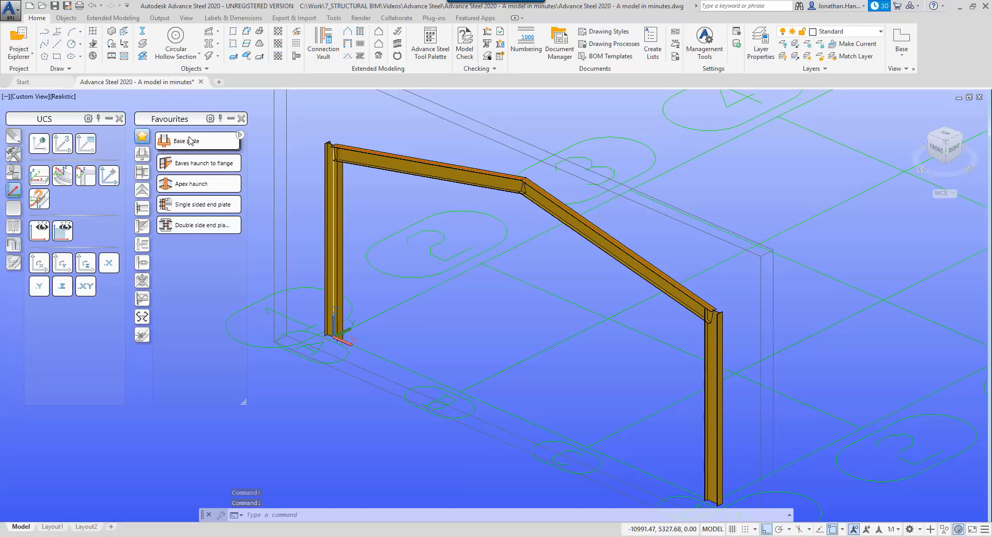
click(188, 142)
click(338, 289)
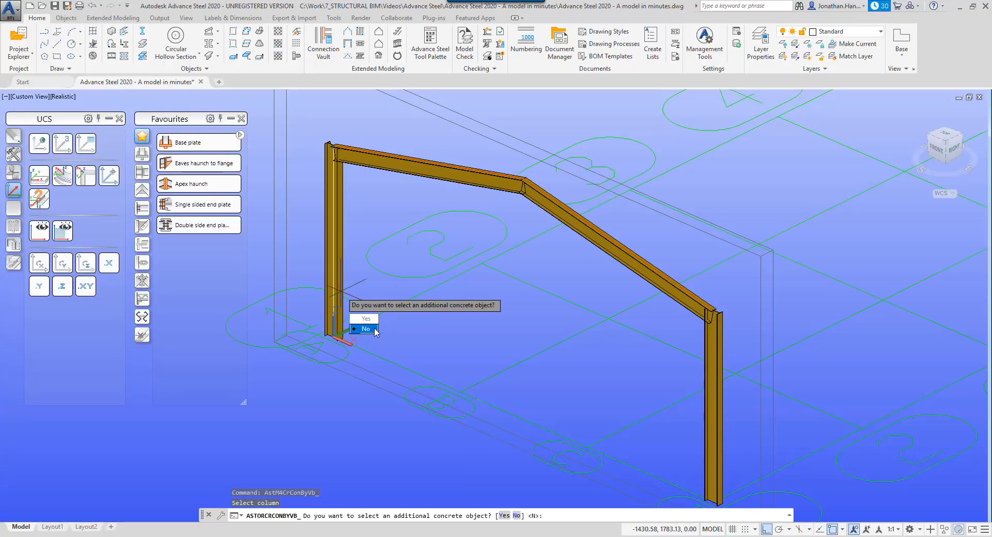
click(366, 329)
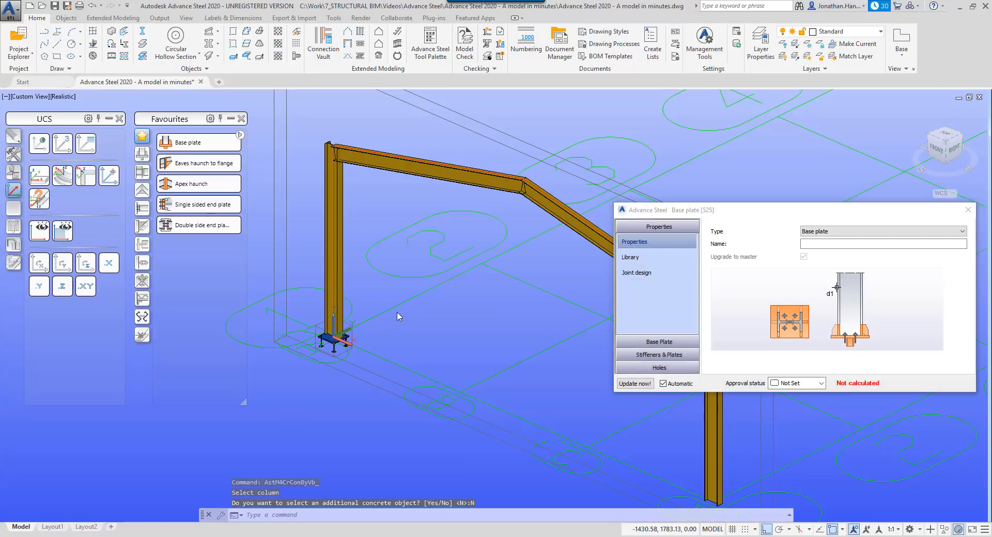
click(968, 210)
Propagate the base plate joint from the column at grid A to the frame's opposite column.
middle_drag(582, 358, 580, 264)
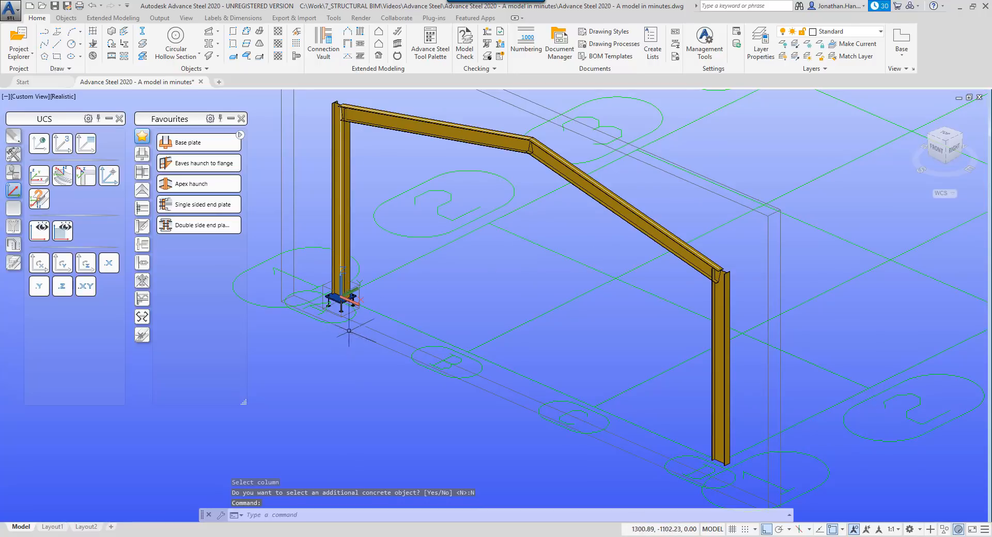
click(350, 312)
right_click(405, 279)
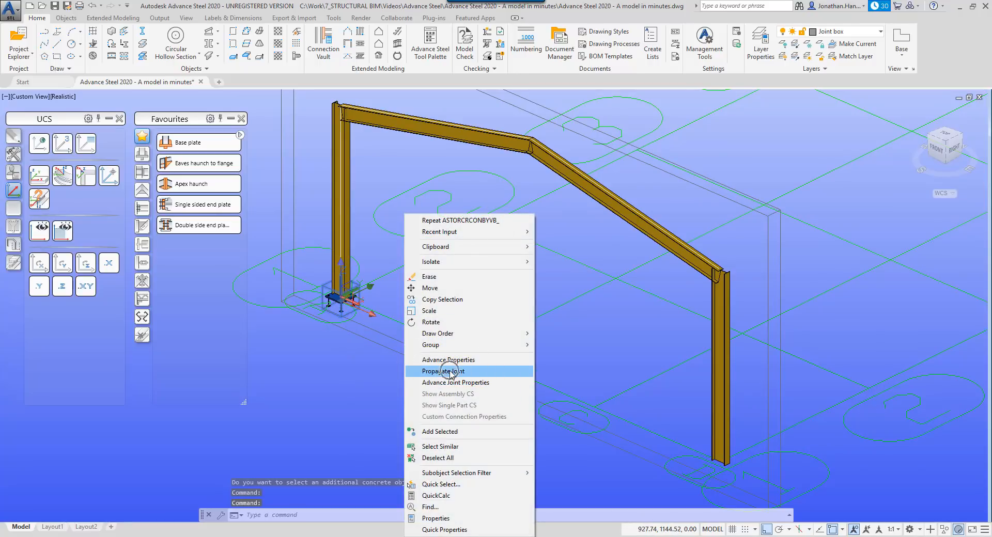
click(444, 371)
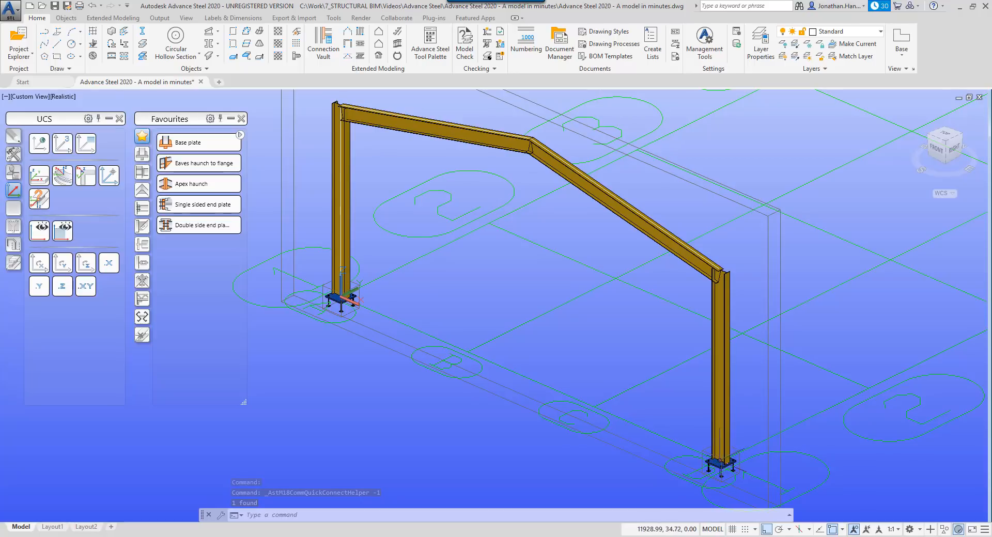
Create an Eaves haunch to flange joint between the column at grid A and its adjoining rafter.
click(204, 163)
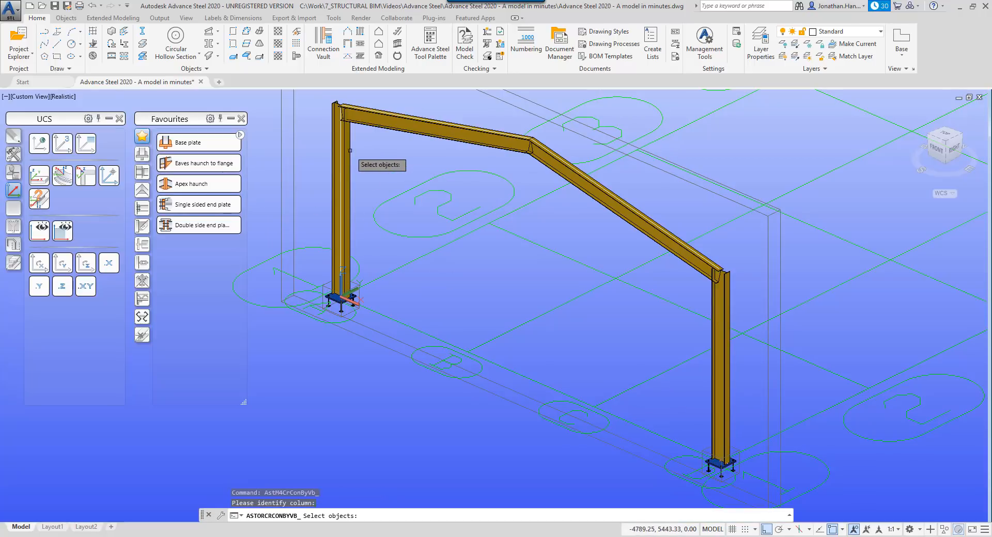
click(342, 151)
key(Return)
click(367, 122)
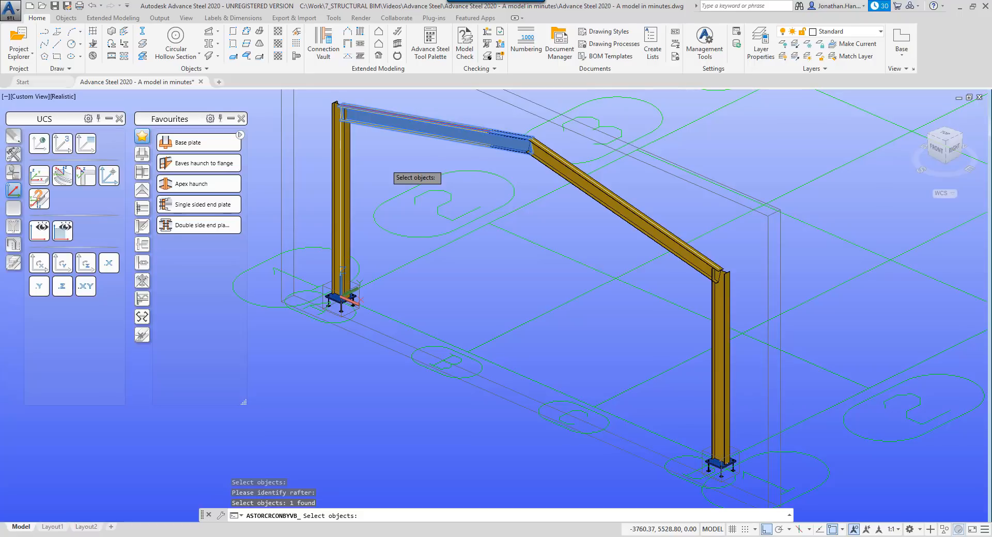
key(Return)
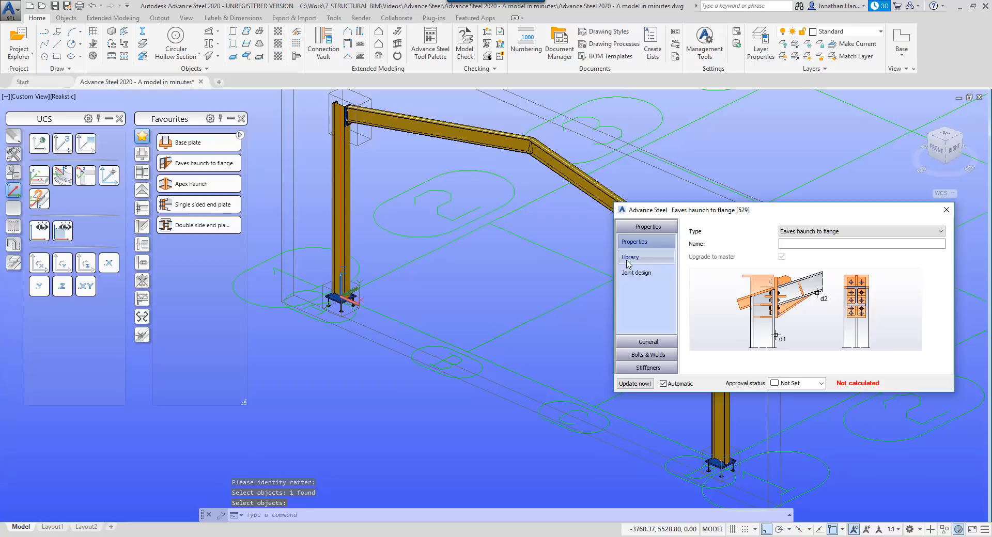
Choose the first Eaves Haunch entry with 20.00 thickness from the eaves joint's library.
click(630, 258)
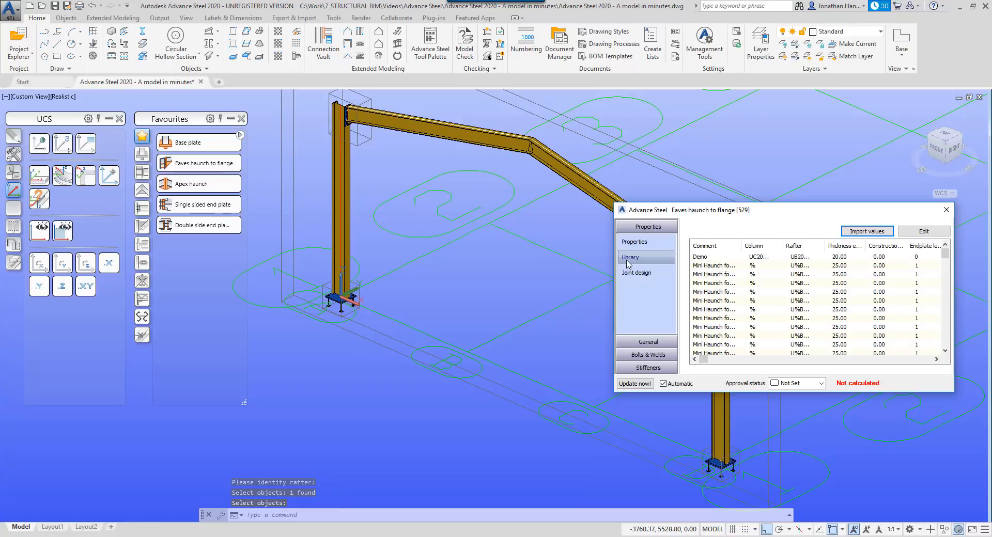
click(801, 246)
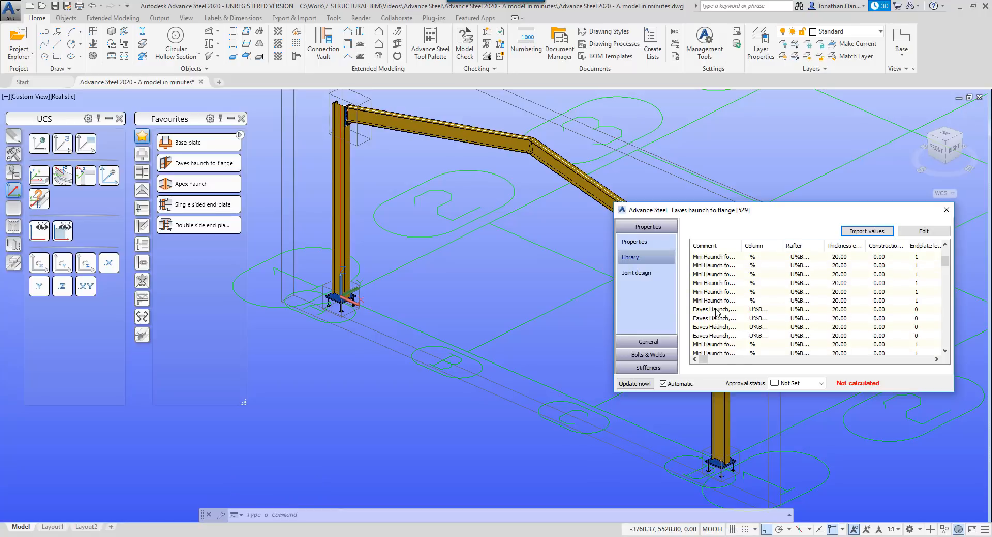
click(715, 309)
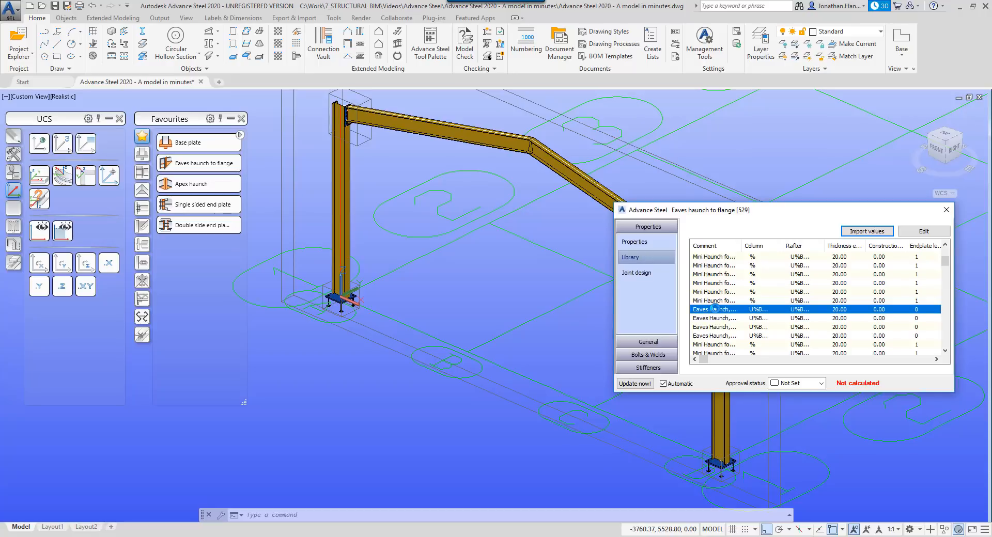
Set the column extension in the eaves haunch's cap plate settings to 100.
middle_drag(443, 184, 484, 268)
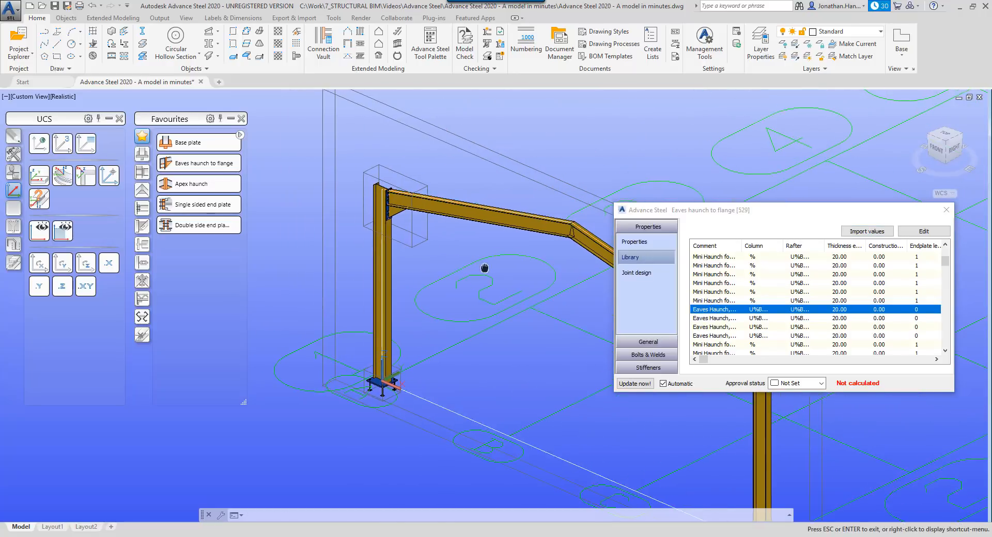
scroll(384, 197, up, 5)
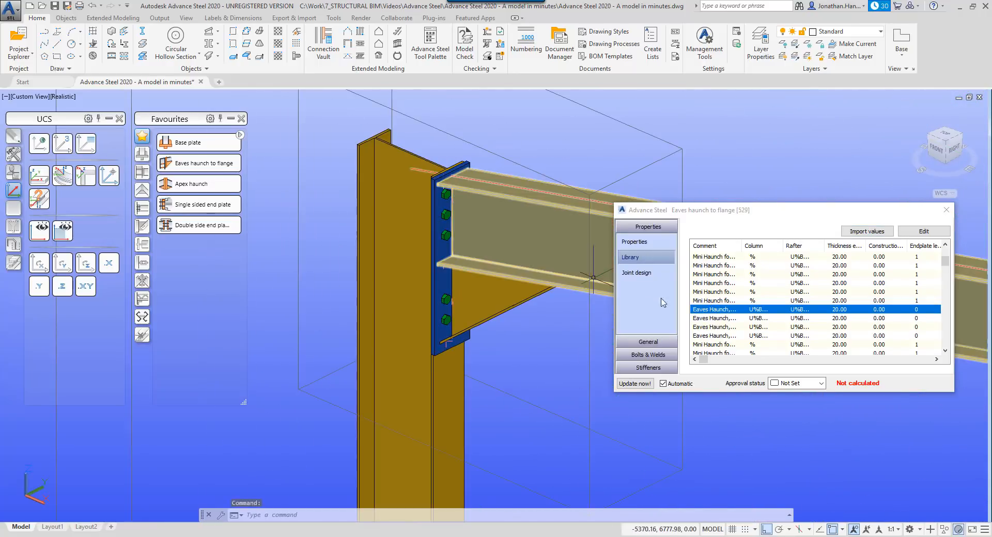
click(648, 342)
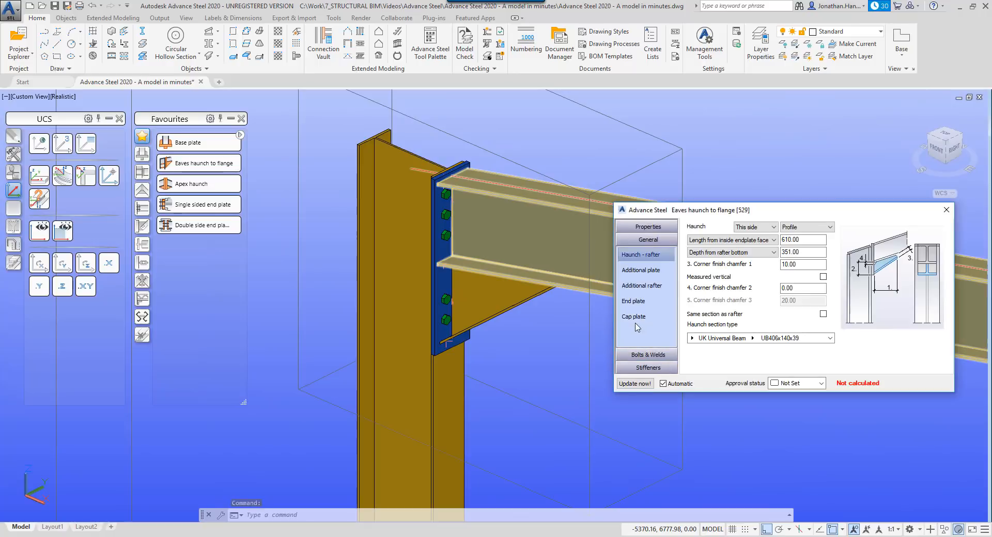
click(635, 317)
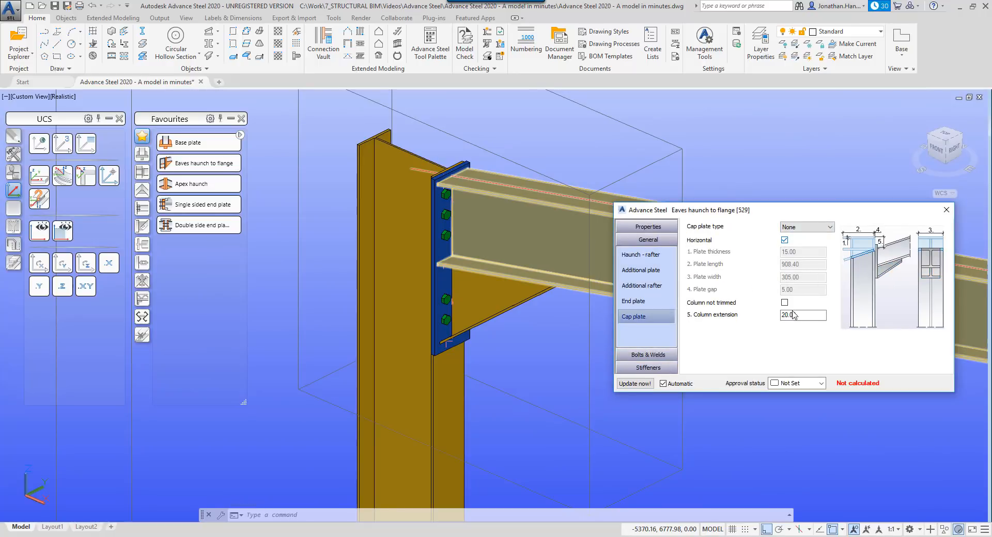
drag(797, 315, 749, 317)
text(10)
key(Return)
Add a Full cap plate with a plate width of 170 to the eaves haunch, and close its properties.
click(806, 227)
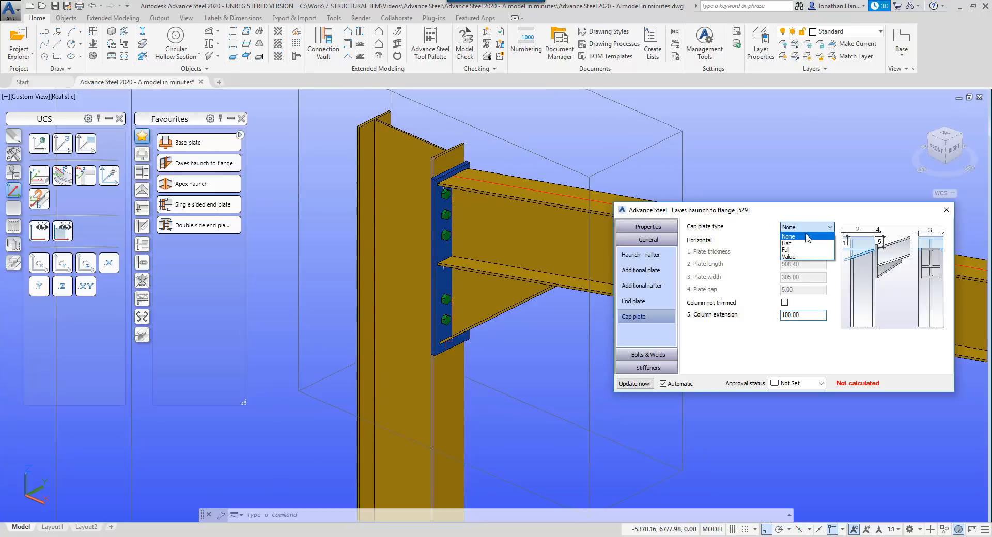
click(801, 241)
drag(808, 277, 781, 275)
text(170)
key(Return)
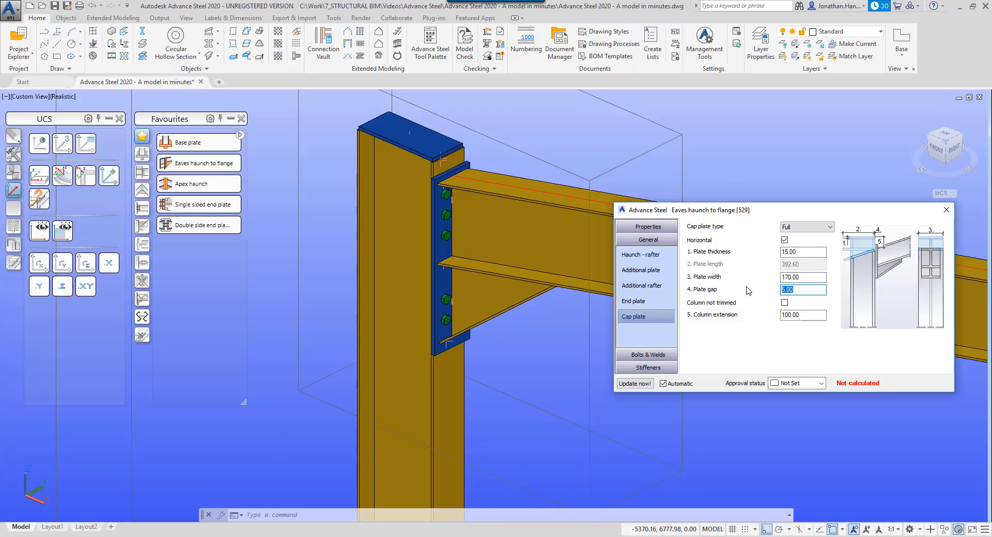
click(946, 209)
Propagate the eaves haunch joint to the opposite column and rafter of the portal frame.
scroll(507, 184, down, 6)
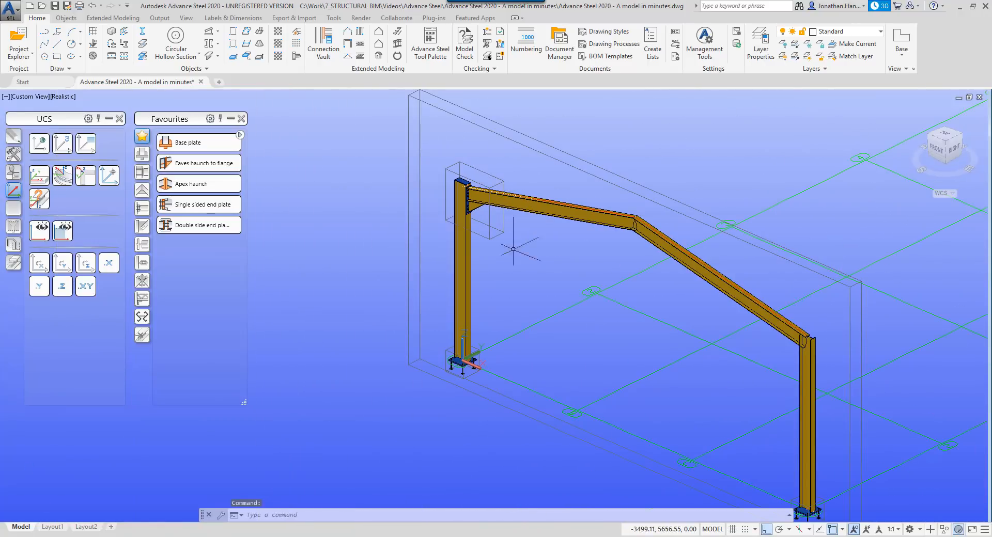
click(501, 229)
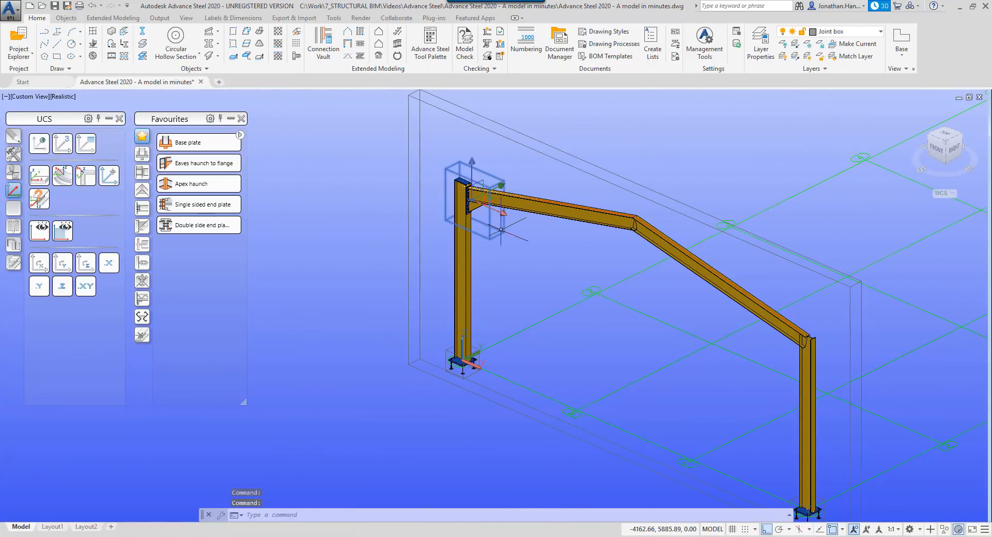
right_click(526, 169)
click(571, 327)
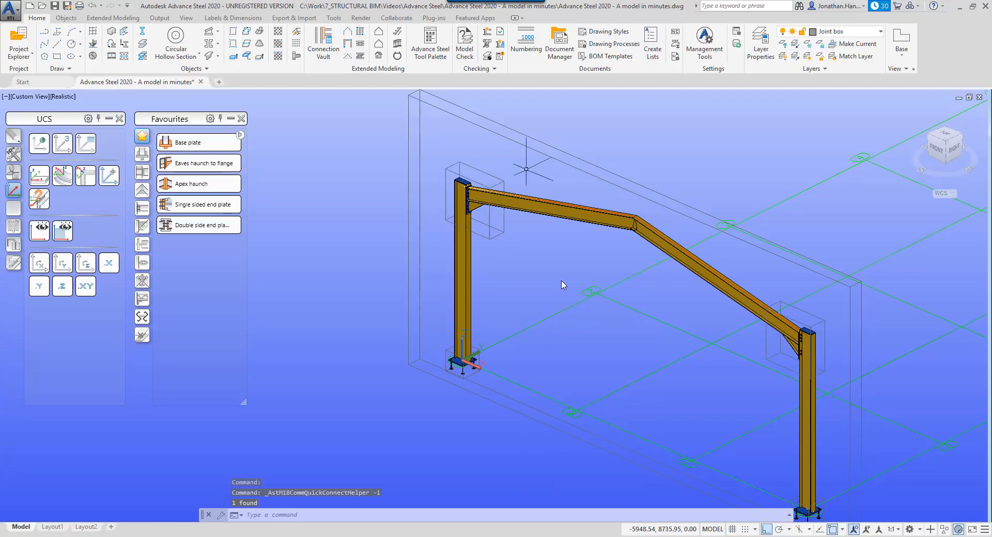
Create an Apex haunch joint between the two rafters at the ridge of the portal frame.
middle_drag(561, 284, 436, 242)
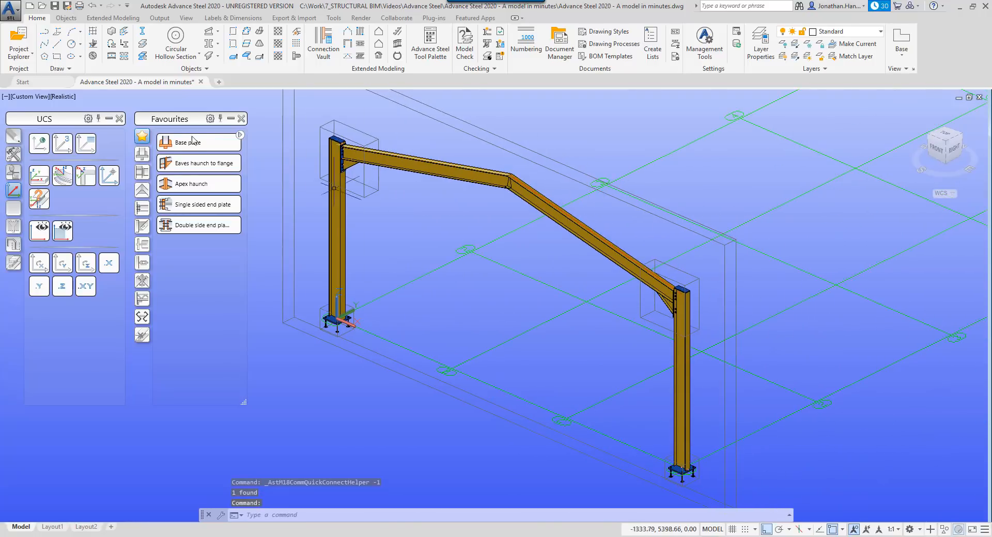
click(192, 183)
click(483, 185)
key(Return)
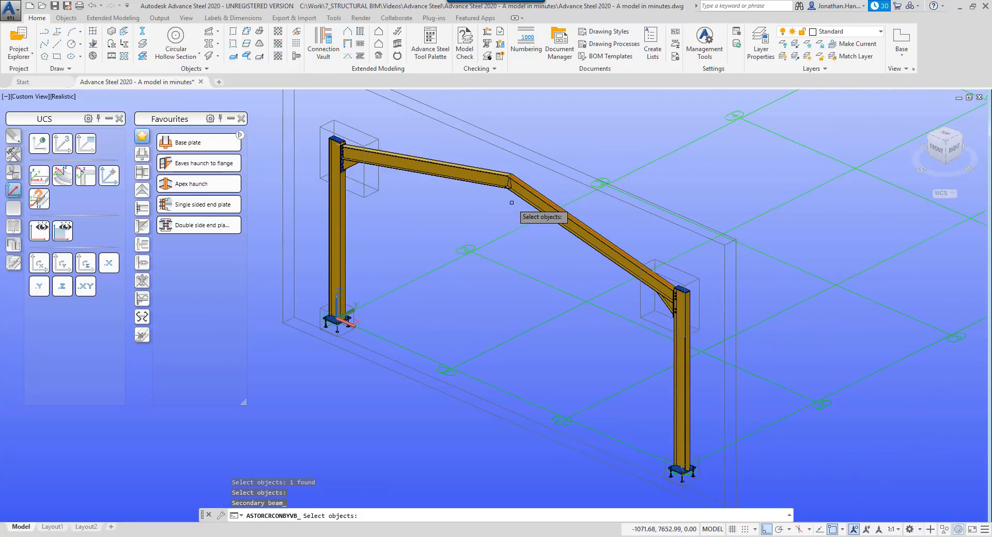
click(519, 199)
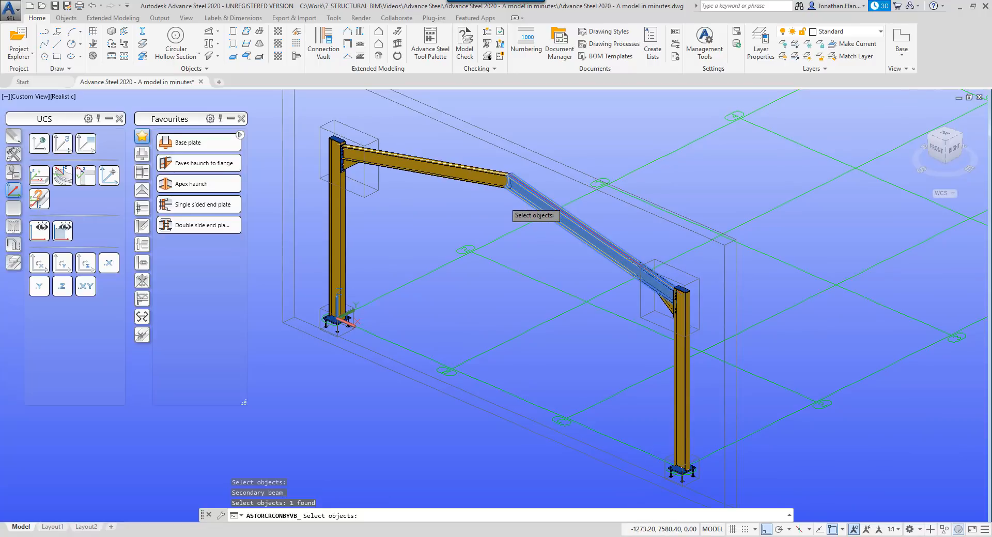
key(Return)
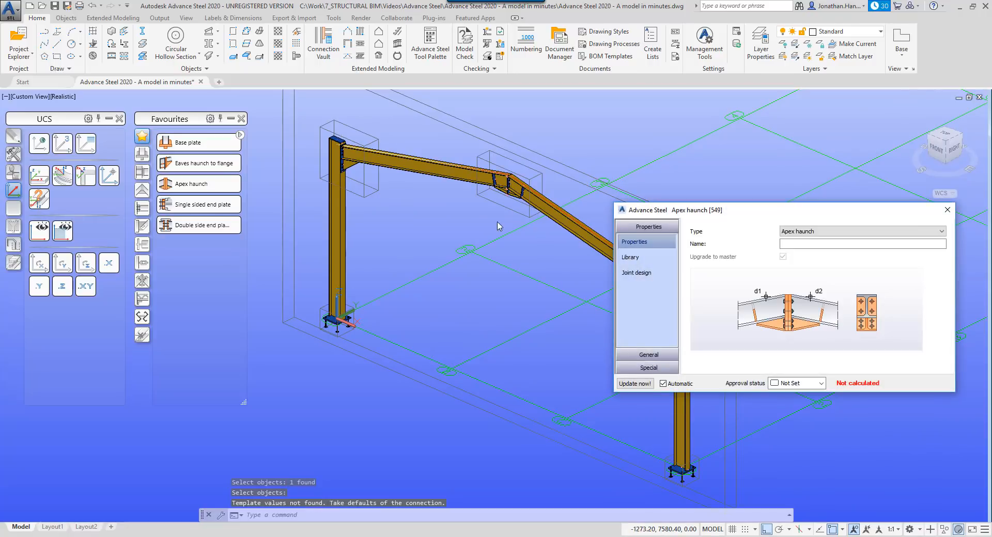
Remove the apex haunch's stiffeners by setting both Stiffener 1 and Stiffener 2 to none.
scroll(504, 186, up, 6)
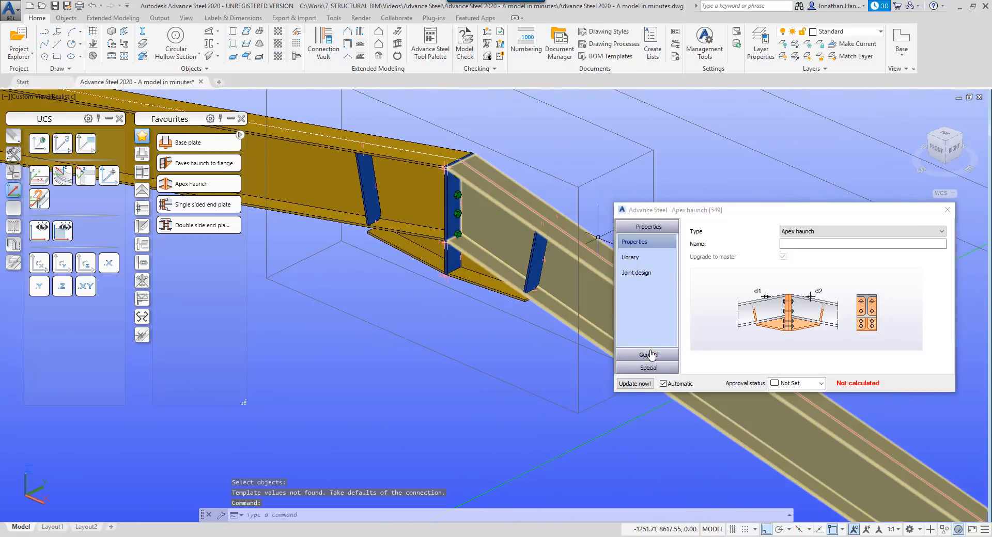
click(648, 355)
click(636, 348)
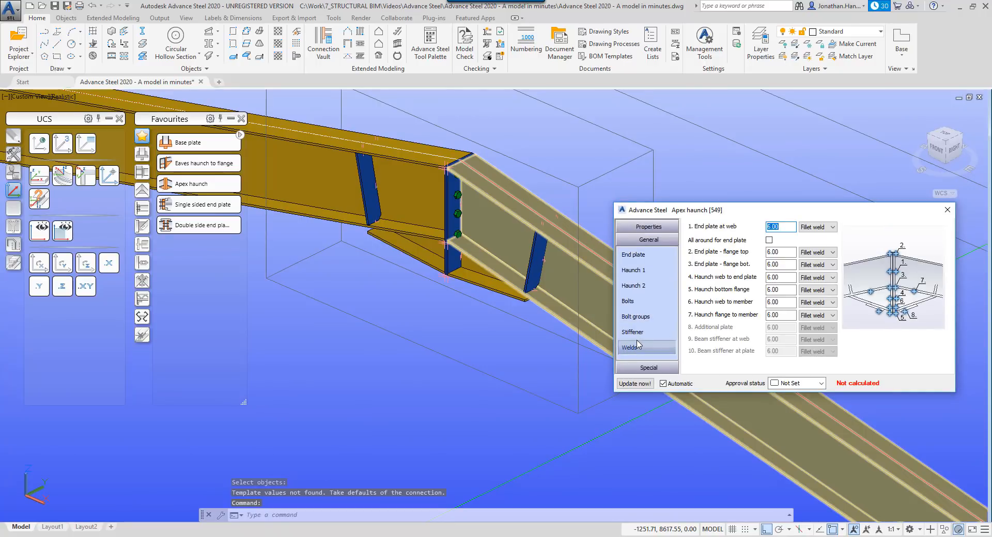
click(632, 332)
click(755, 239)
click(744, 250)
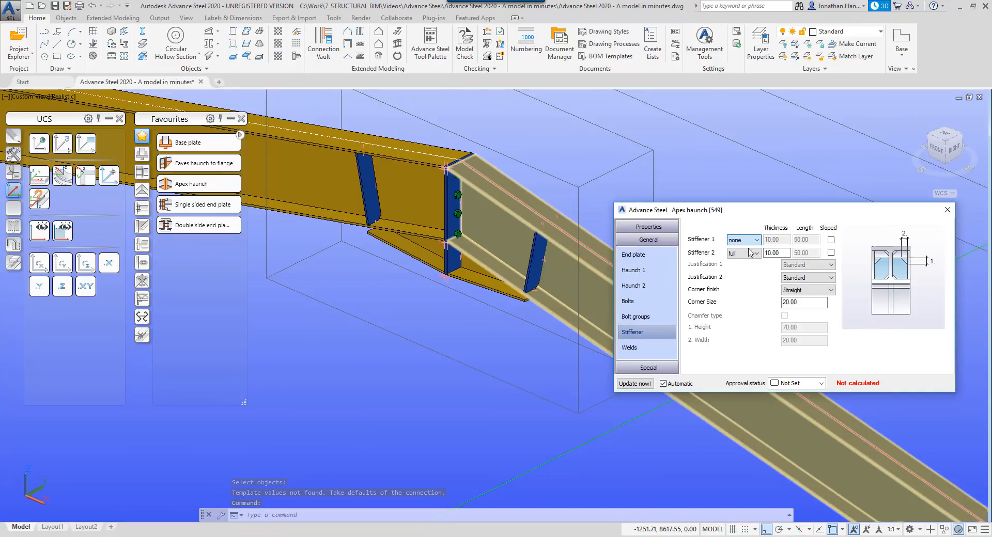
click(745, 253)
click(745, 263)
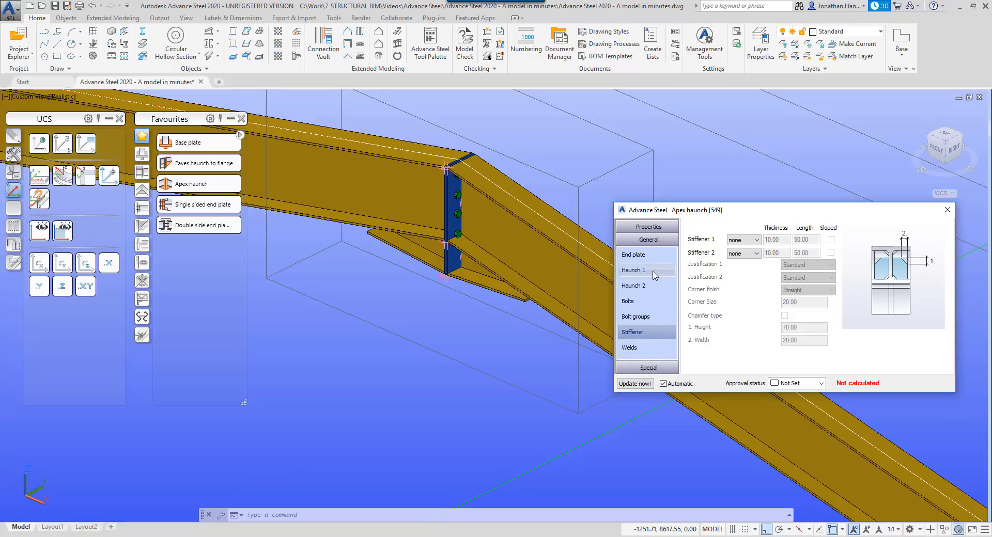
Set the apex haunch's height from the rafter bottom to 250 in the Haunch 1 settings.
click(651, 256)
click(634, 270)
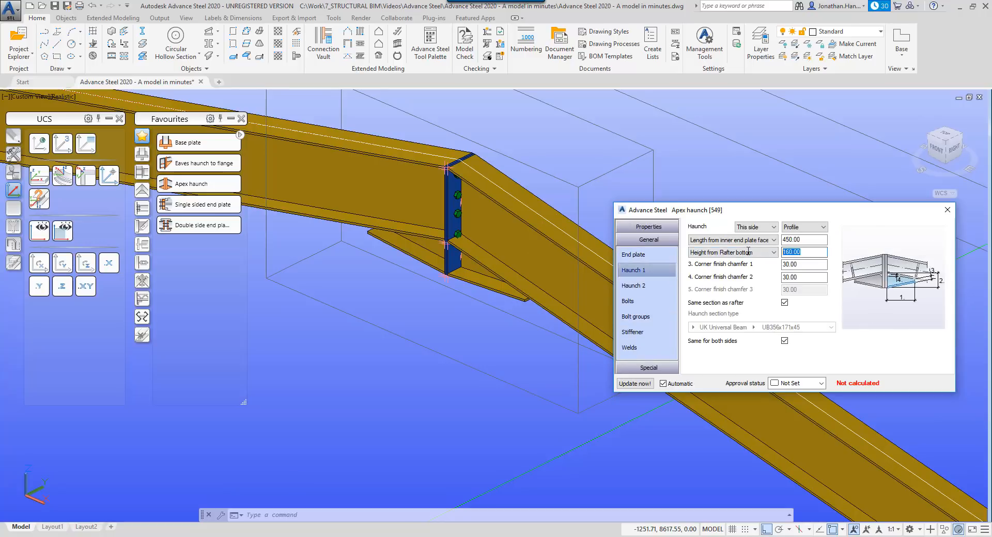
text(250)
key(Return)
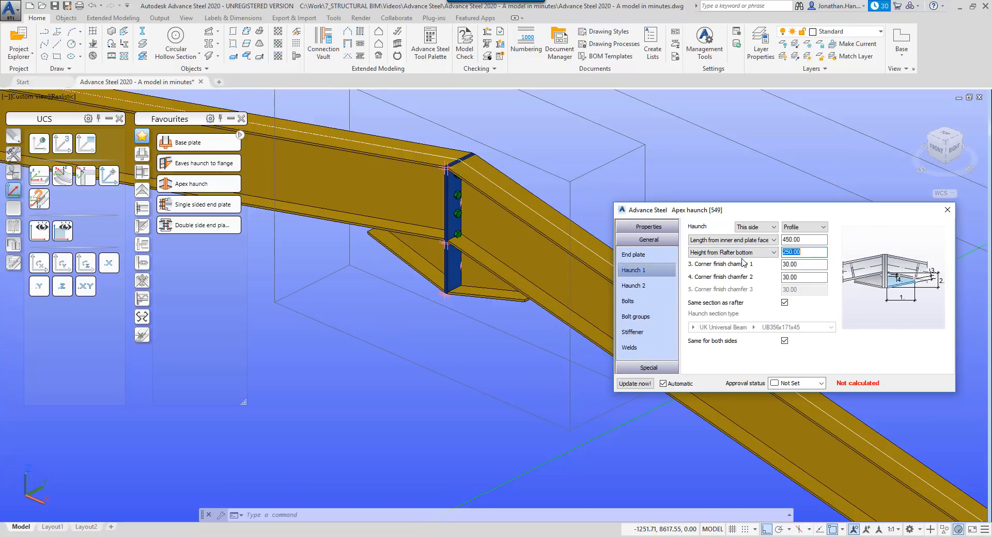
Set bolt group 2 of the apex haunch to 2 lines with a start distance of 150.
click(638, 303)
click(637, 317)
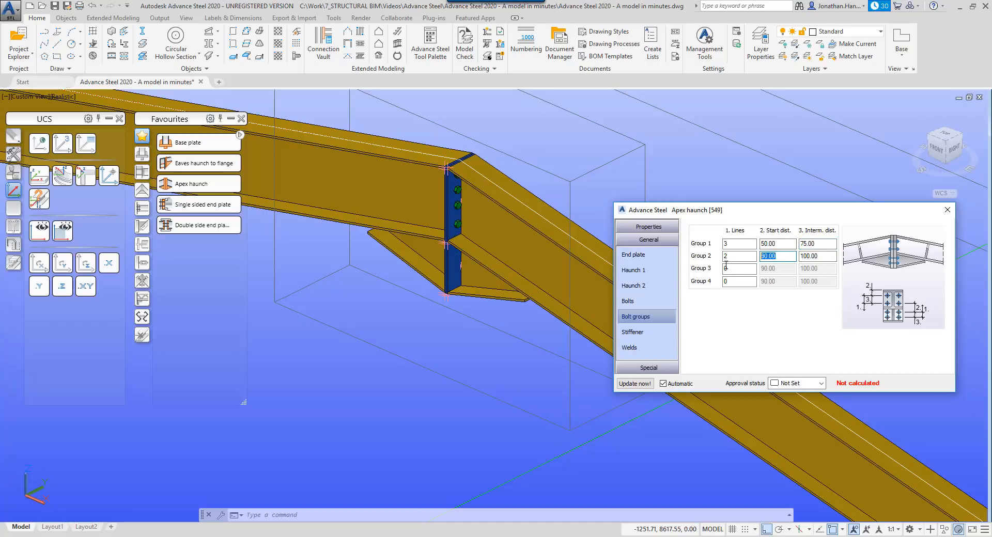
scroll(471, 346, up, 5)
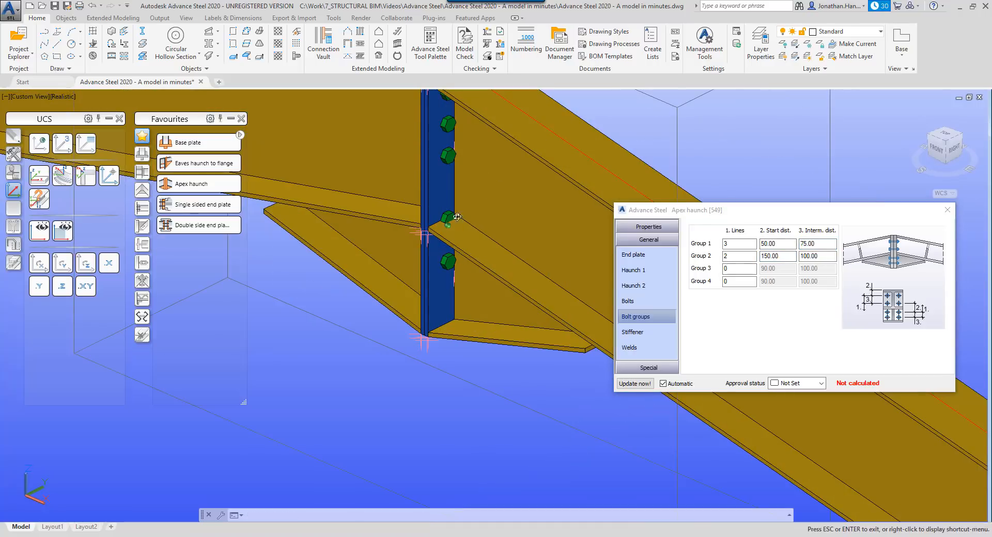
mouse_move(474, 282)
shift+middle_down()
mouse_move(485, 216)
mouse_move(479, 287)
shift+middle_up()
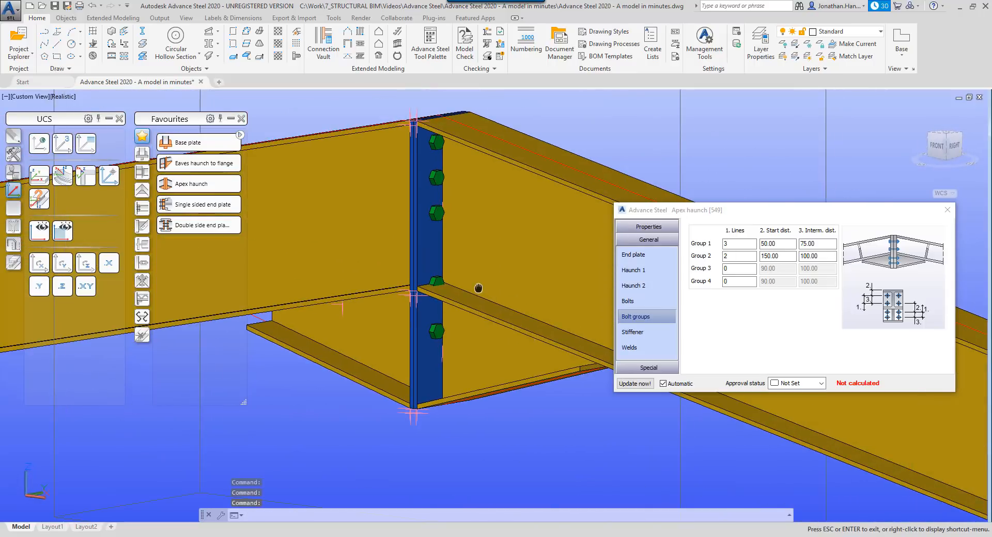
Set the apex haunch's bolt group 1 to a start distance of 75 and an intermediate distance of 100.
click(824, 245)
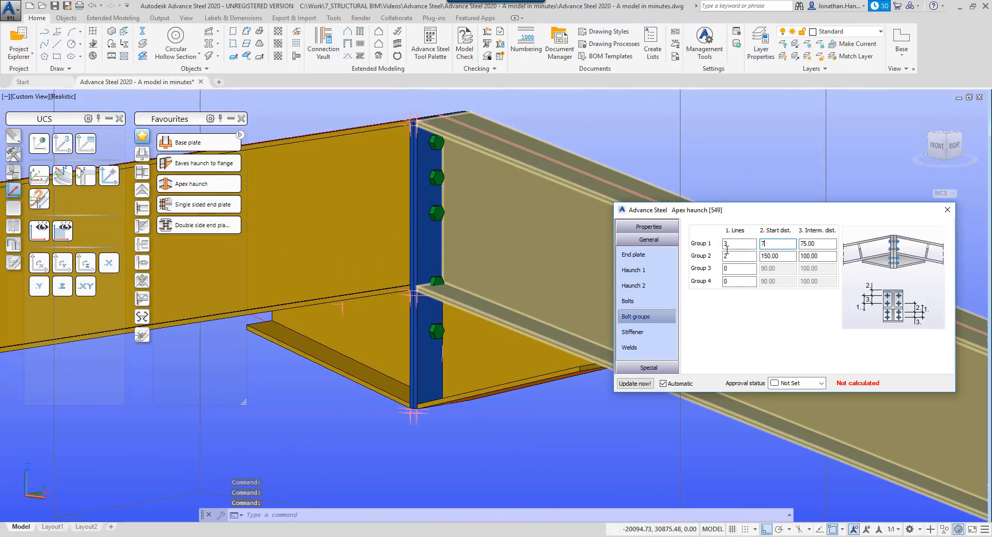
key(Return)
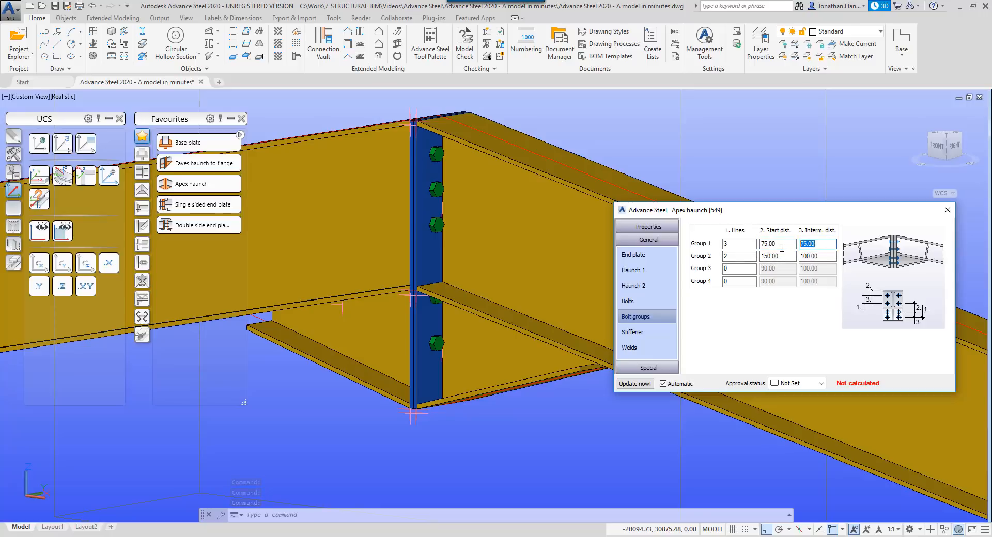
text(100)
key(Return)
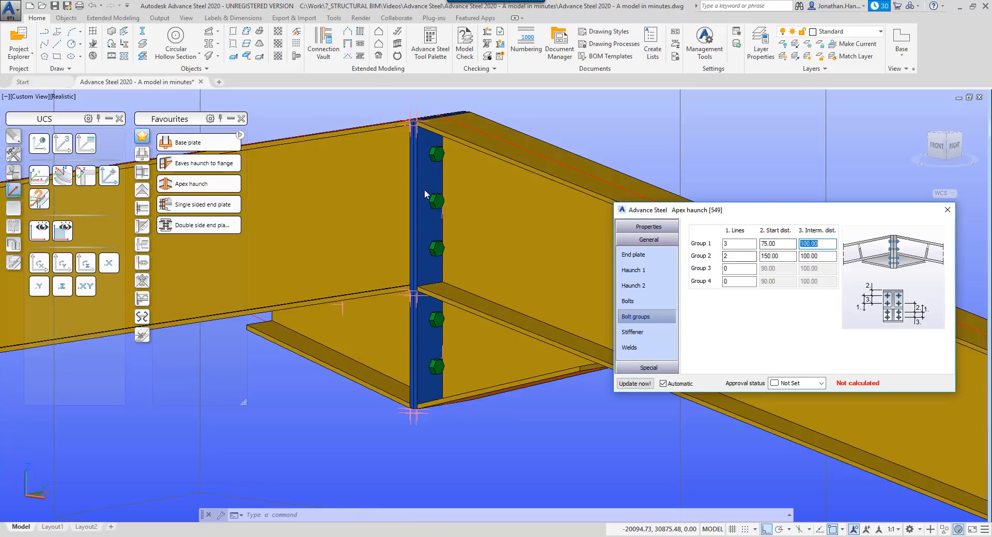
click(948, 210)
Copy both columns and both rafters of the portal frame with their connections, making 4 copies spaced 5000 along Y with Transform elements.
scroll(638, 285, down, 10)
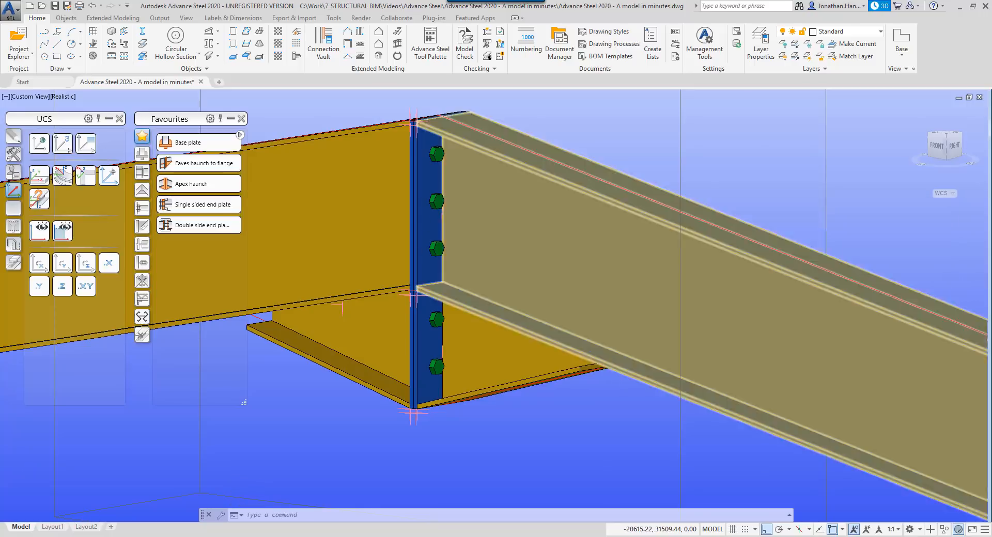
shift+middle_drag(641, 281, 600, 277)
scroll(645, 299, up, 3)
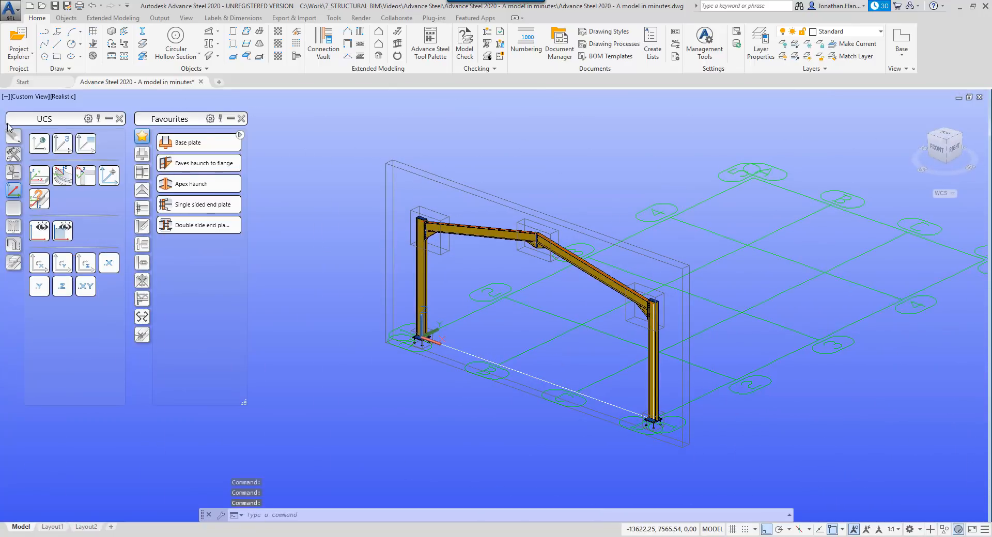
click(13, 154)
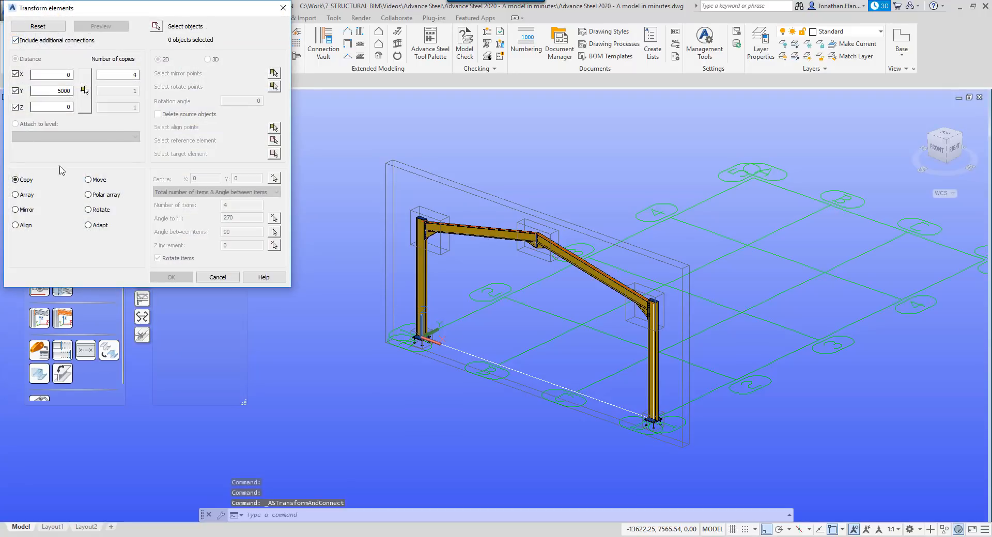
click(156, 28)
click(425, 272)
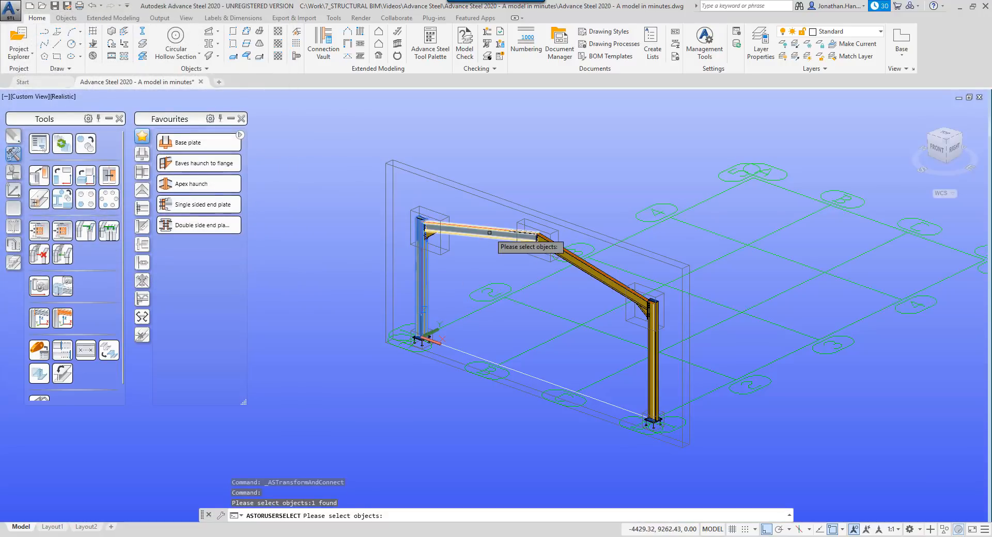
click(489, 233)
click(594, 267)
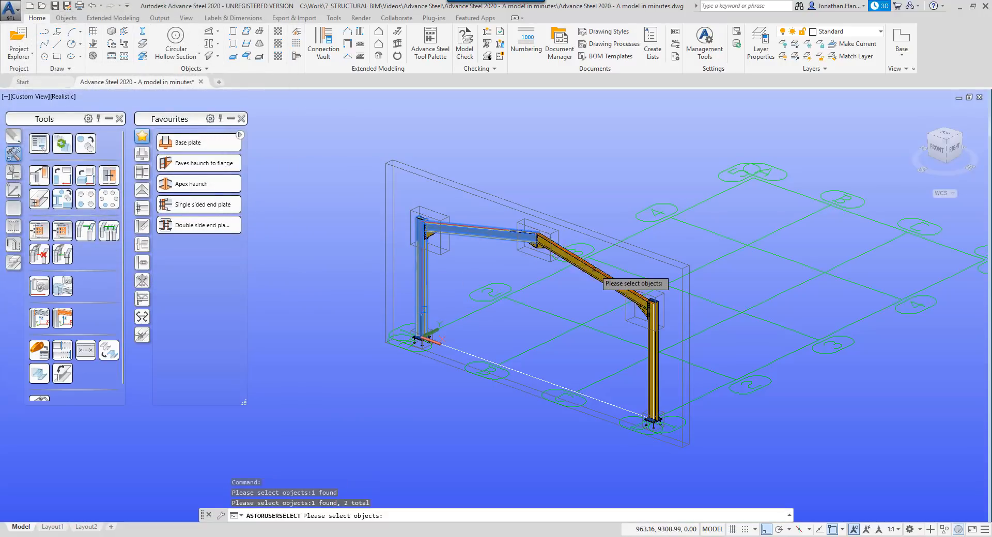
click(652, 357)
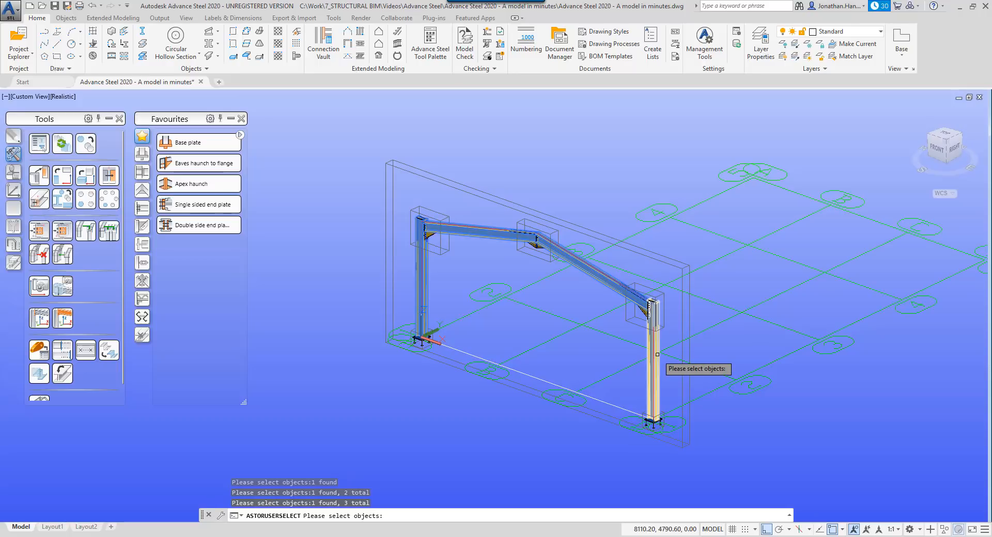
click(593, 234)
key(Return)
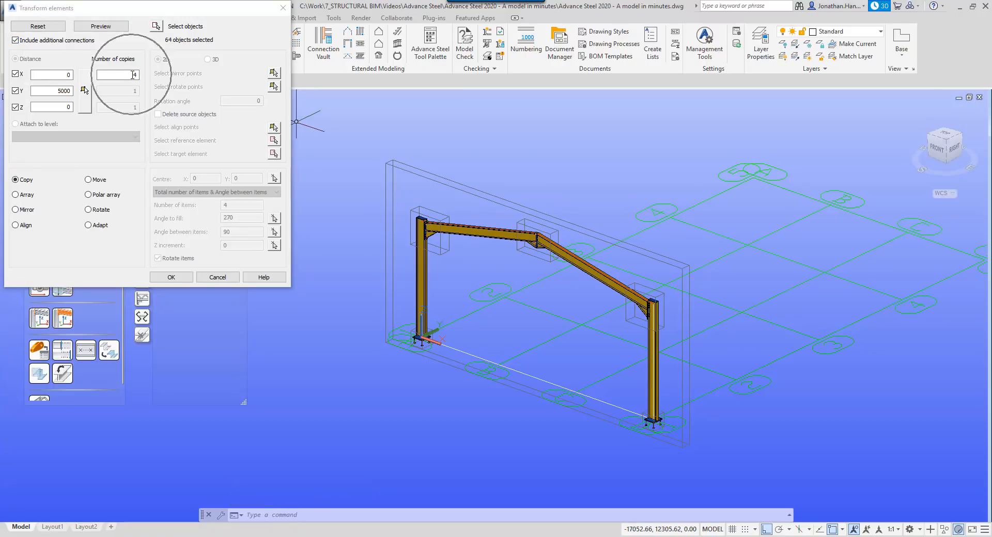
click(61, 89)
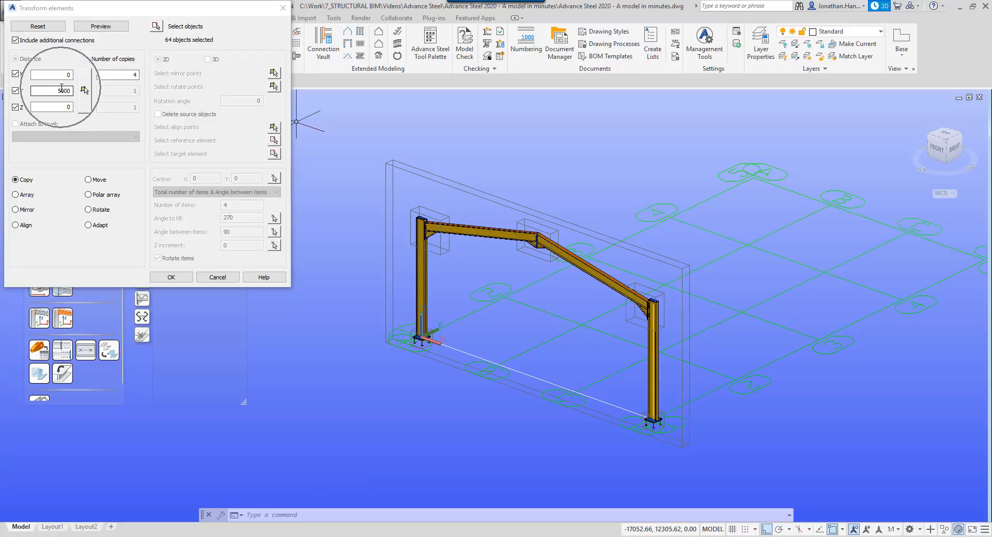
click(171, 277)
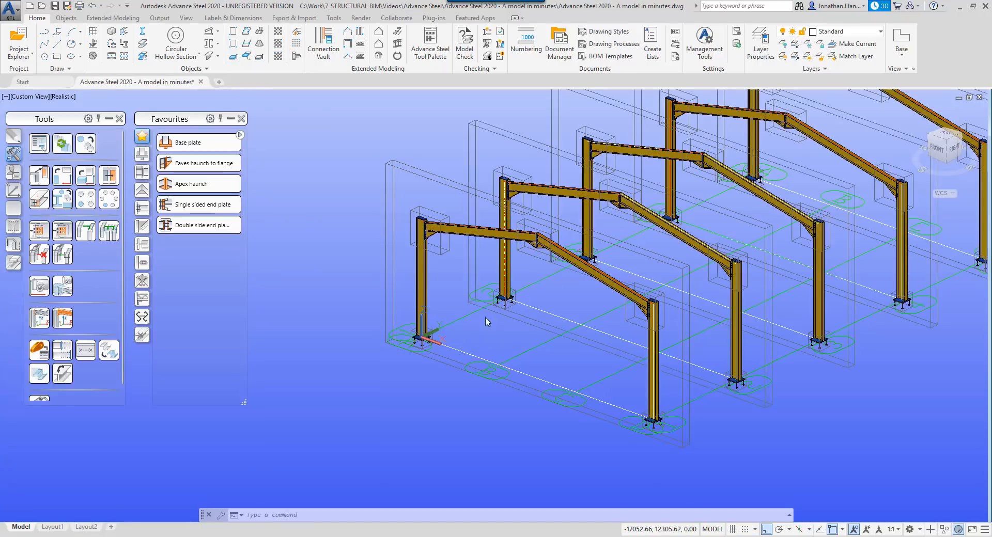
Place a rolled I section beam at eaves level between the first two columns, checking that endpoint, midpoint and node snaps are enabled.
scroll(531, 312, down, 3)
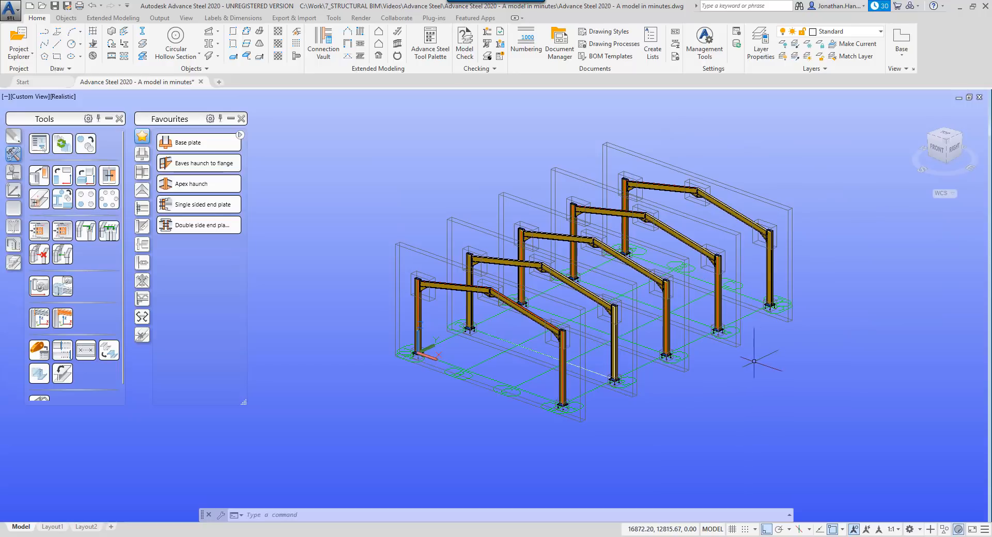
shift+middle_drag(755, 358, 581, 368)
scroll(460, 253, up, 5)
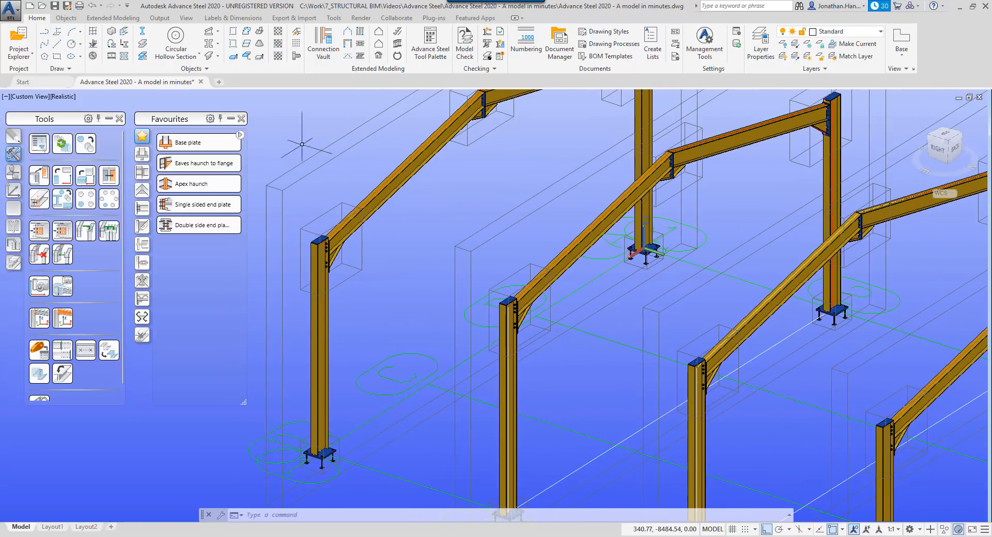
click(175, 56)
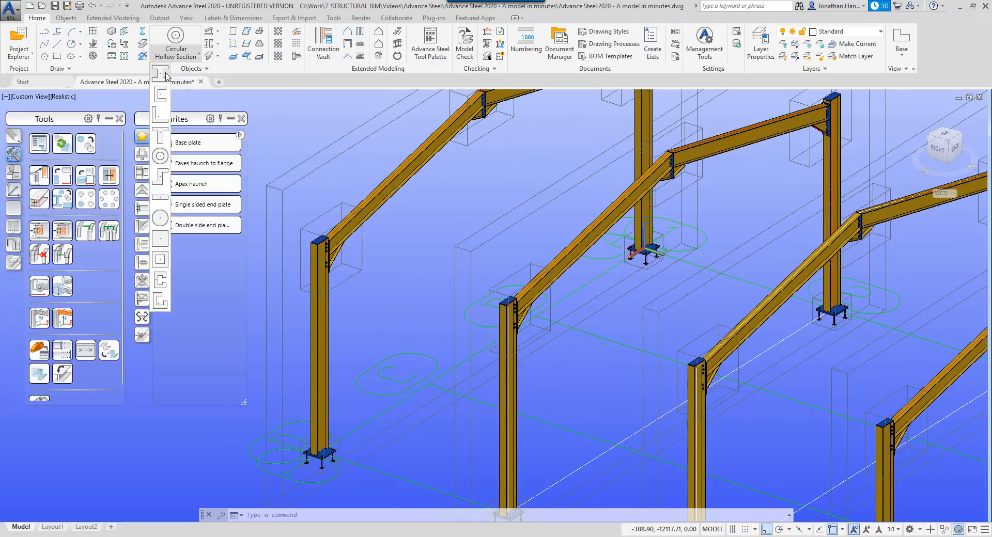
click(166, 75)
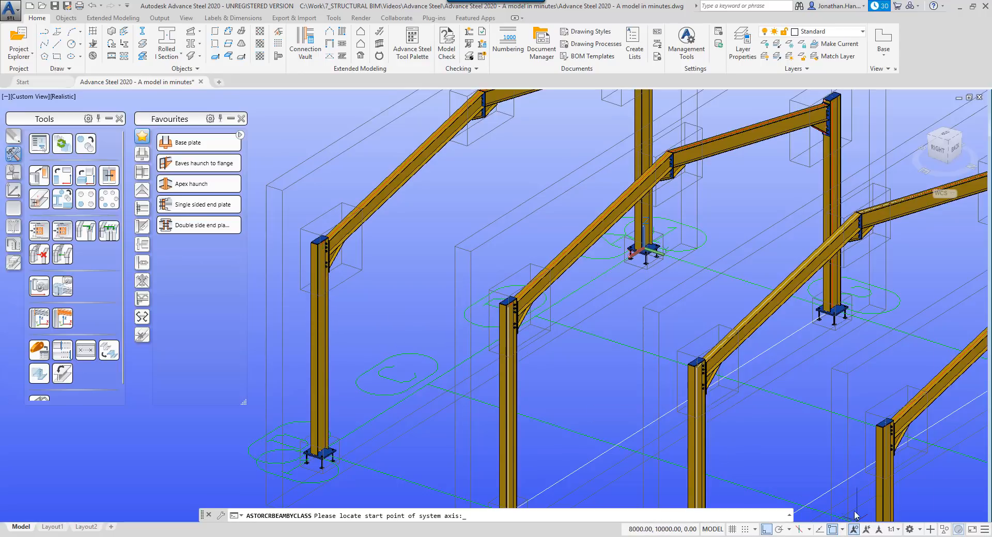
click(842, 529)
click(862, 516)
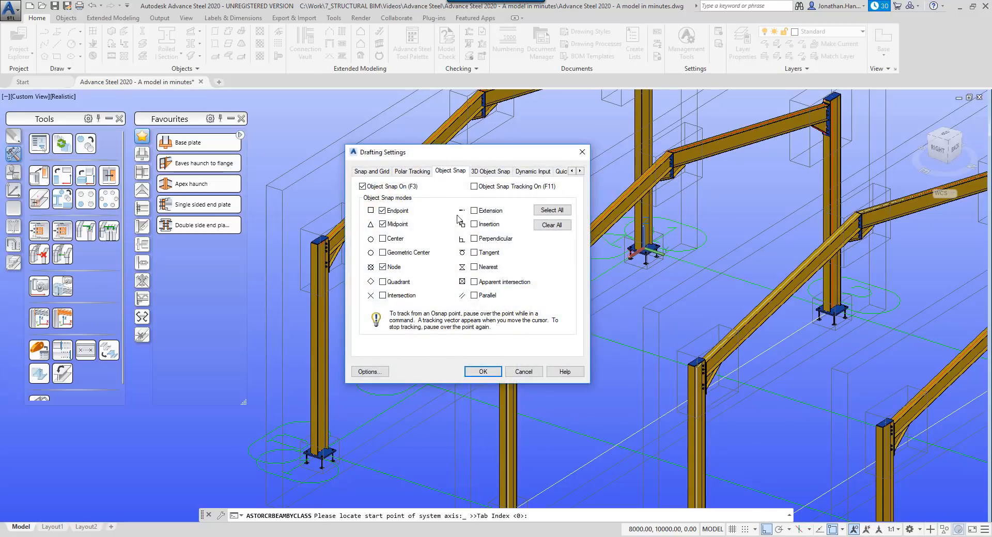
click(489, 373)
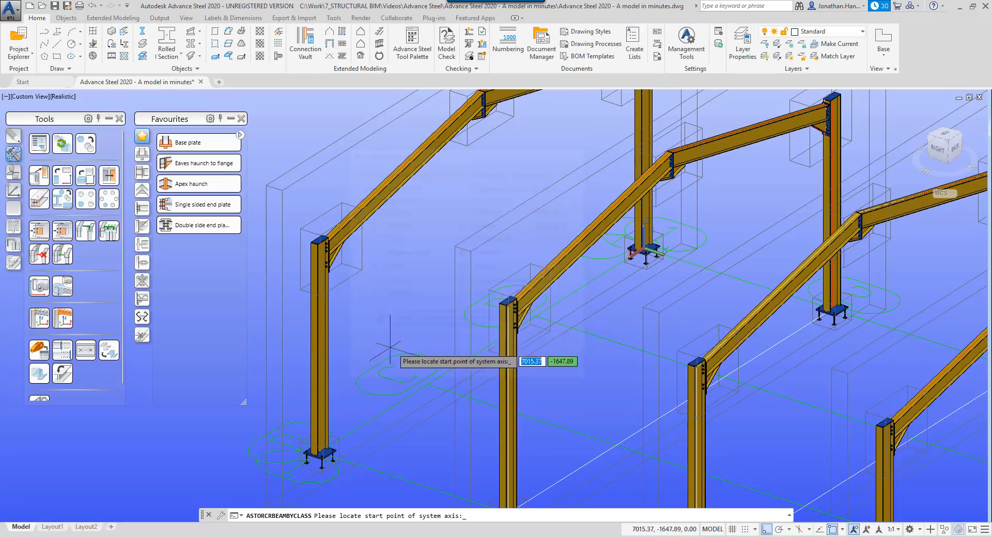
click(327, 330)
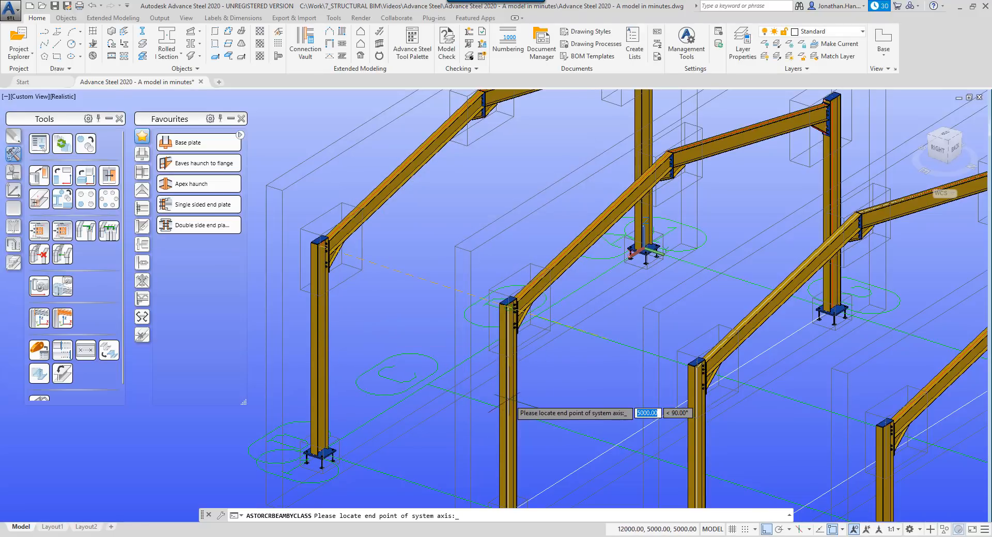
click(507, 399)
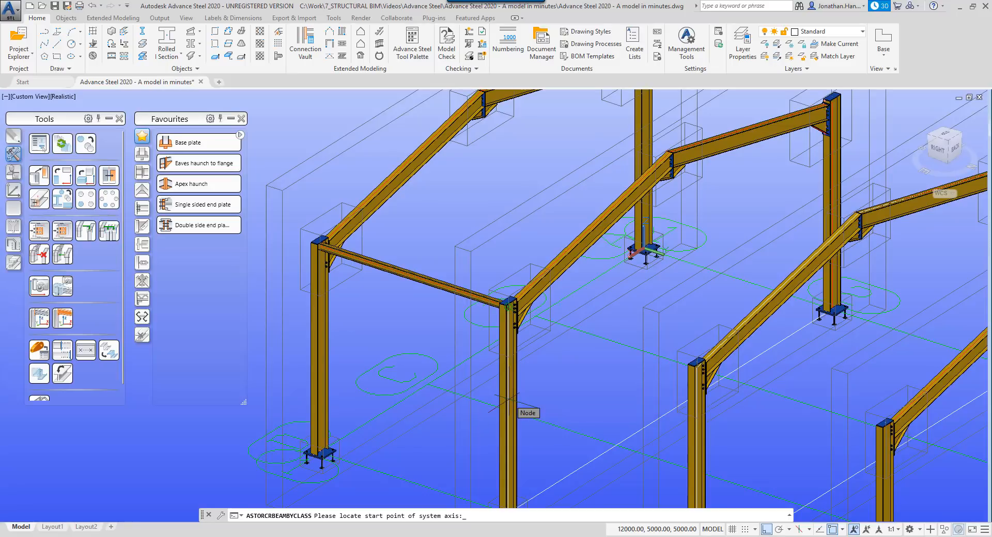
key(Return)
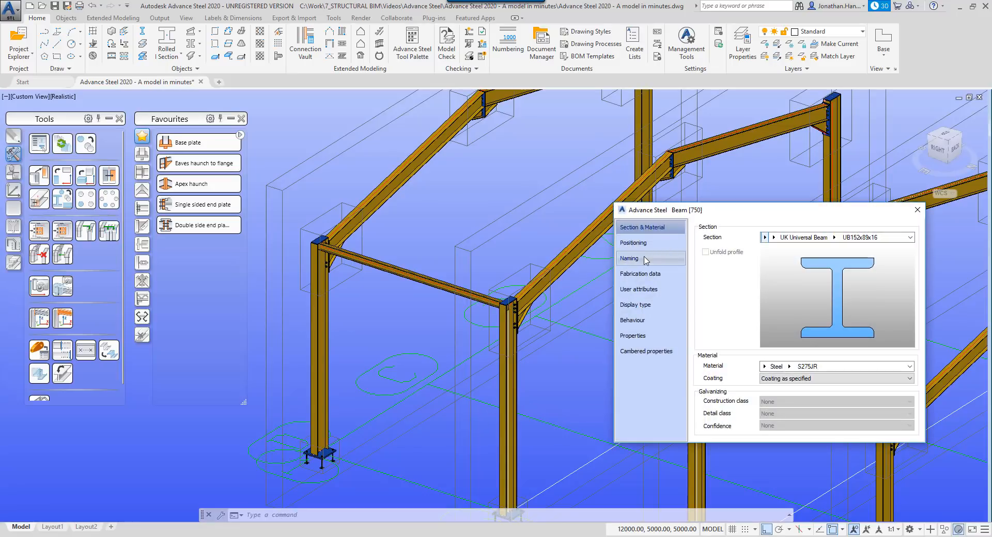
Offset the new eaves beam to the top-centre of its section and set its model role to Beam.
click(647, 243)
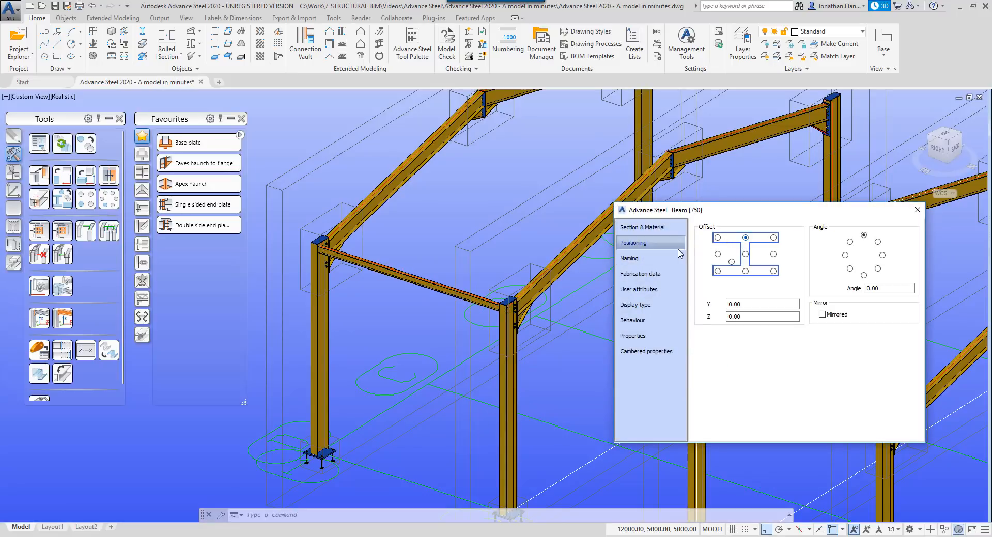
click(629, 258)
click(831, 360)
key(b)
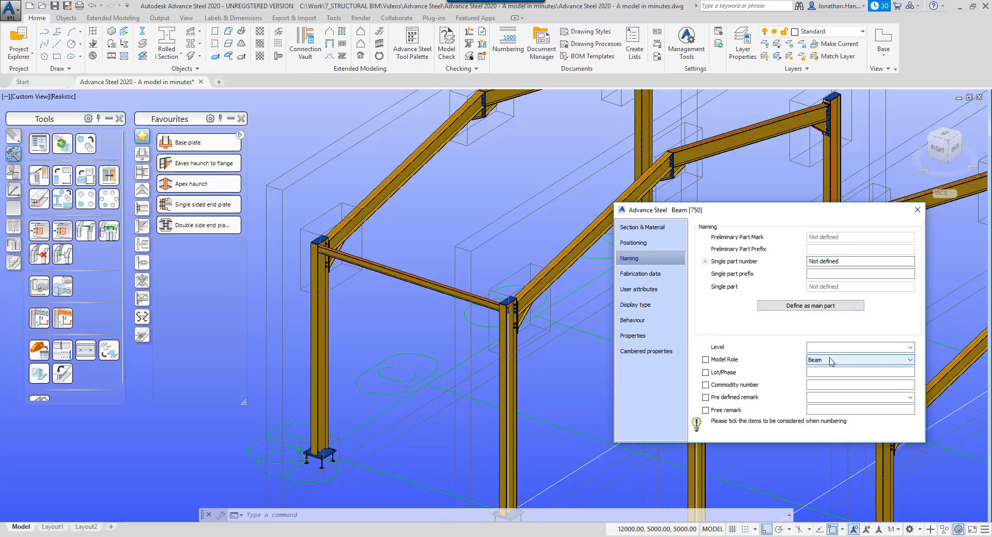
click(914, 213)
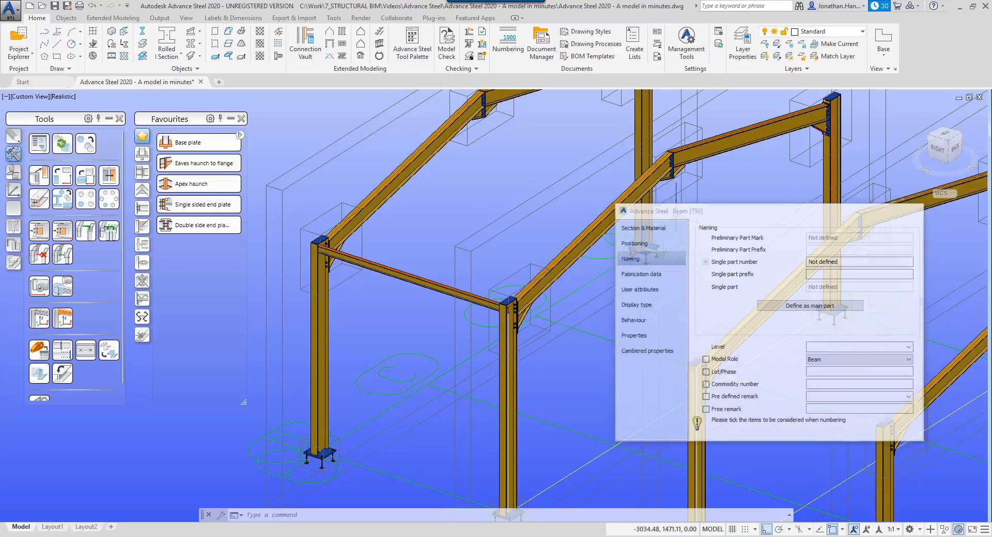
Place a matching rolled I section eaves beam between the first two columns on the opposite side of the building.
scroll(429, 197, down, 2)
middle_drag(428, 197, 398, 247)
click(166, 41)
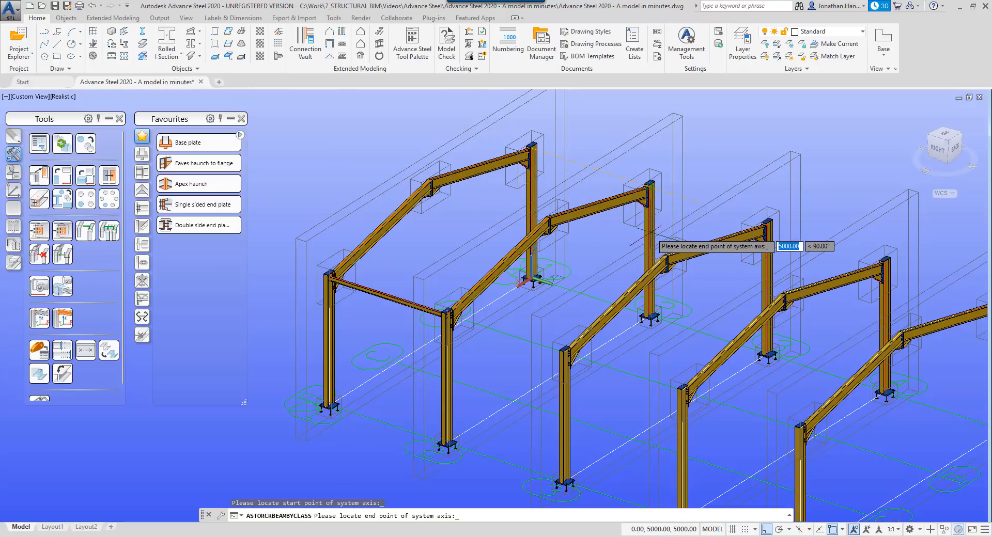
key(Return)
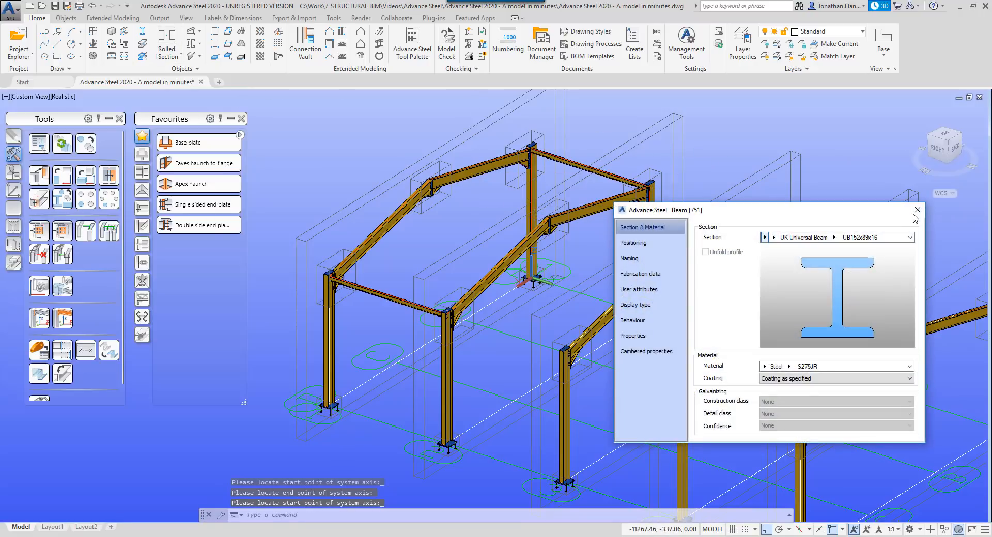
click(917, 209)
Align the UCS with the first frame's rafter, choosing the coordinate system whose Z axis points out of its top flange.
scroll(411, 193, up, 4)
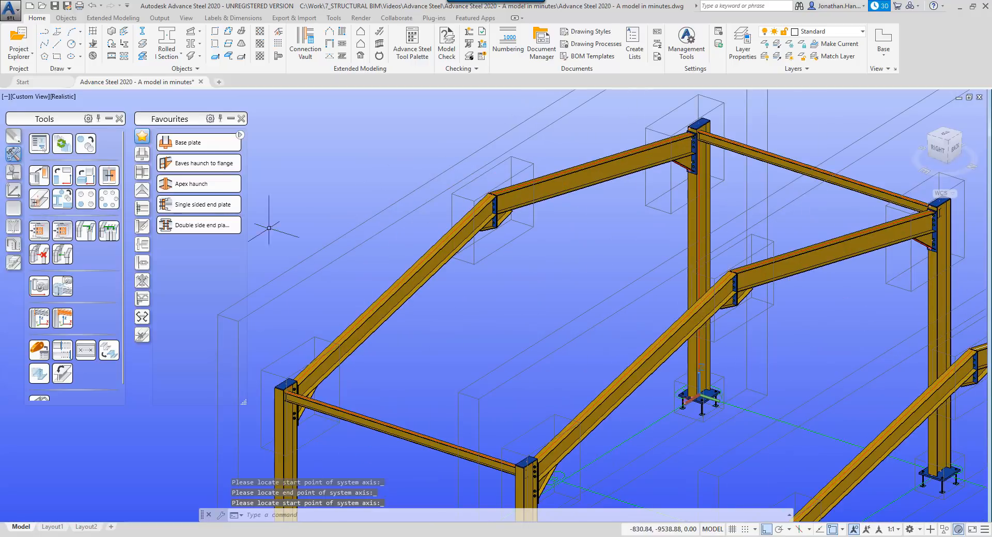
click(14, 190)
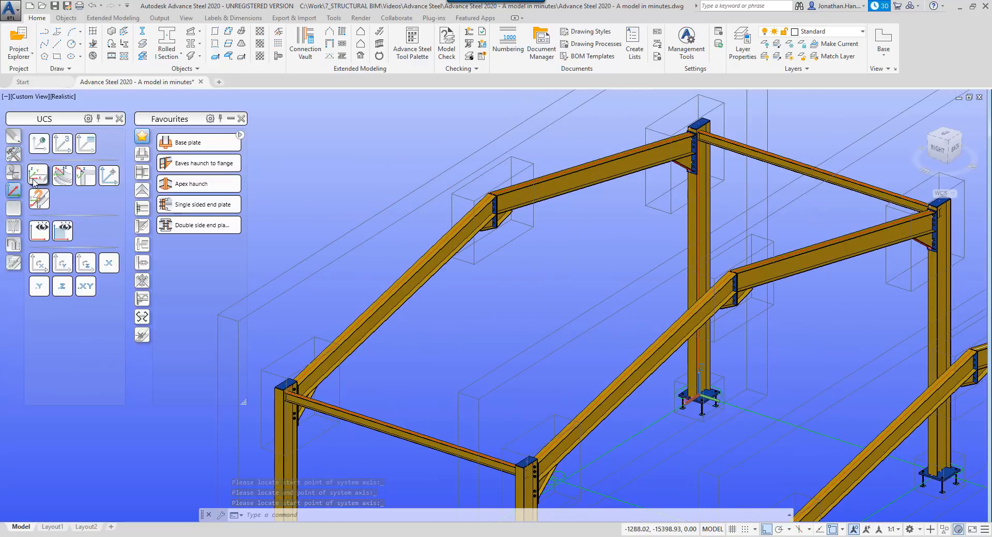
click(34, 176)
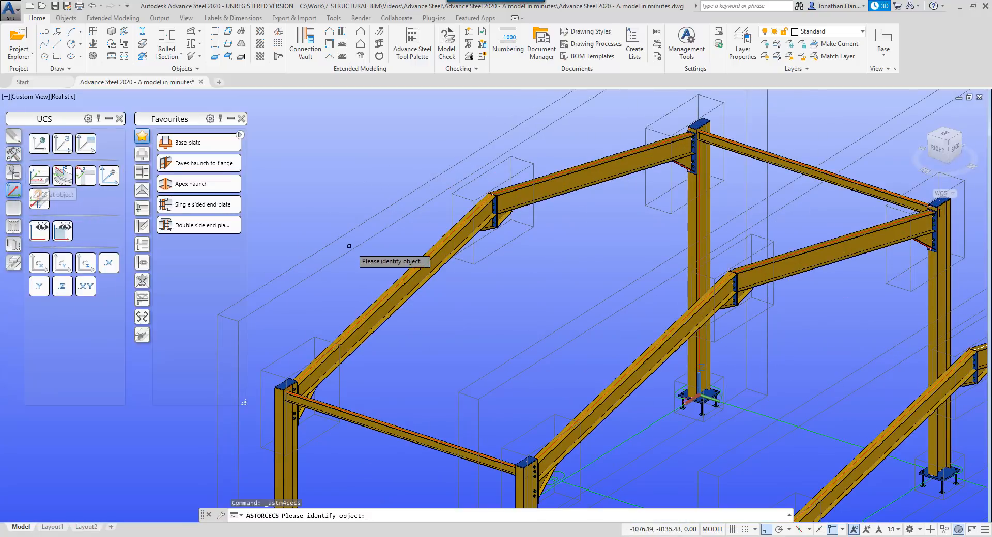
click(393, 282)
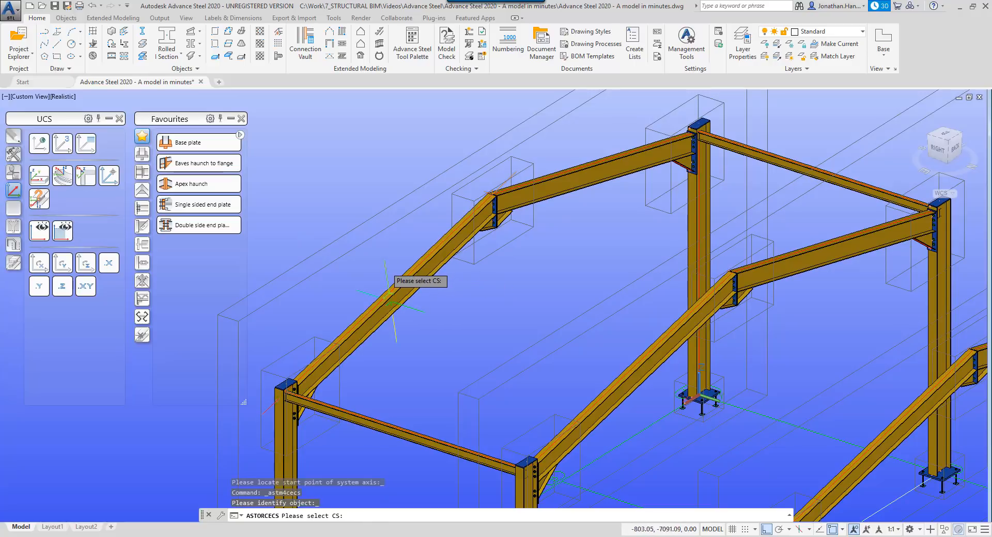
click(391, 262)
Place a rolled I section ridge beam between the apexes of the first two portal frames.
click(166, 39)
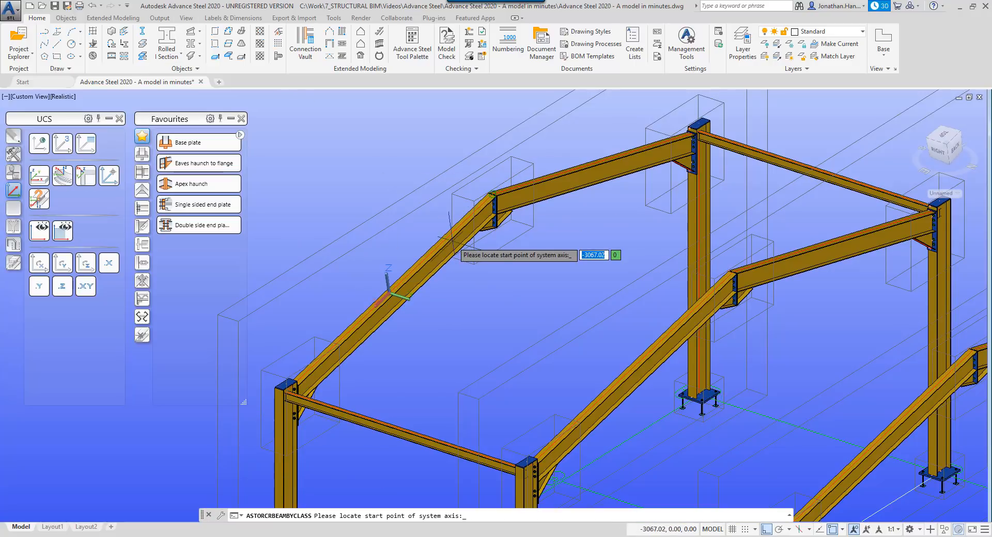
click(452, 240)
click(731, 275)
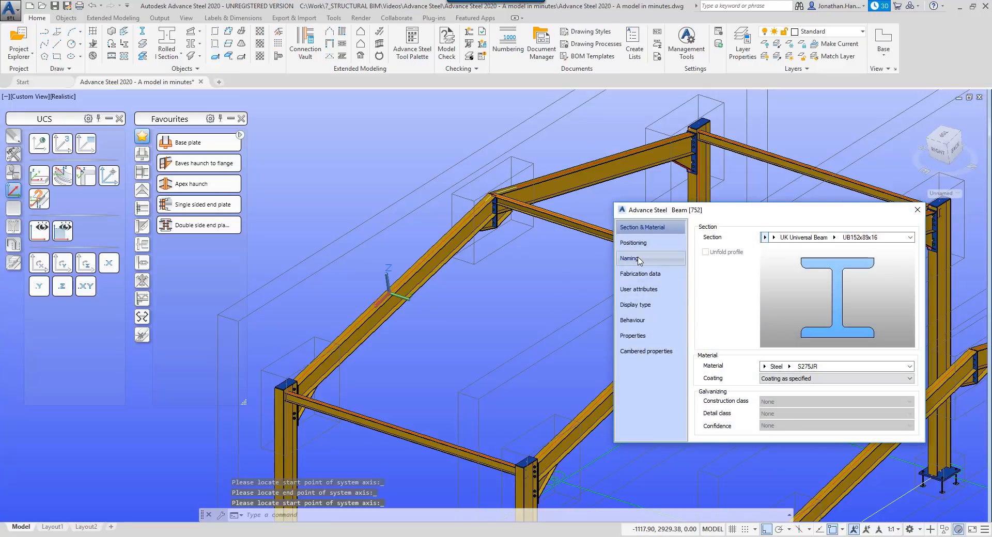
Set the new ridge beam's model role to Beam and close its properties.
click(631, 258)
click(829, 360)
click(829, 360)
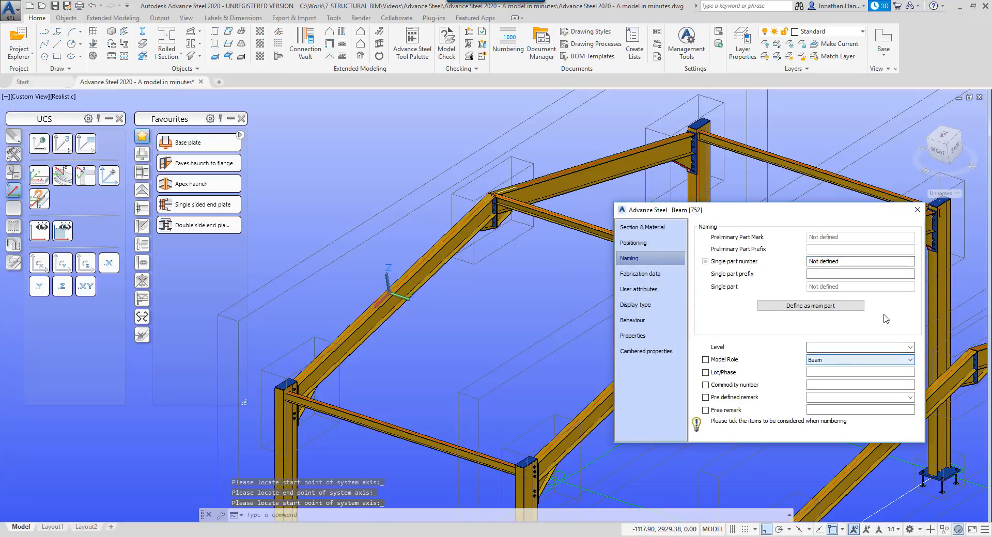
click(917, 210)
Move the ridge beam 400 mm down the slope of the first rafter, away from the apex.
text(m)
key(Return)
click(581, 217)
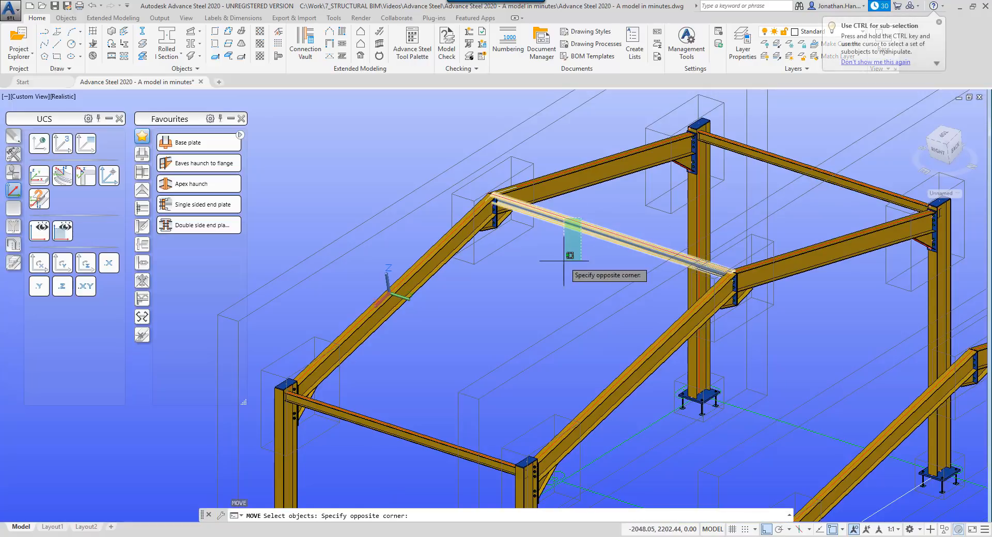
key(Return)
click(552, 266)
key(Return)
click(551, 274)
text(400)
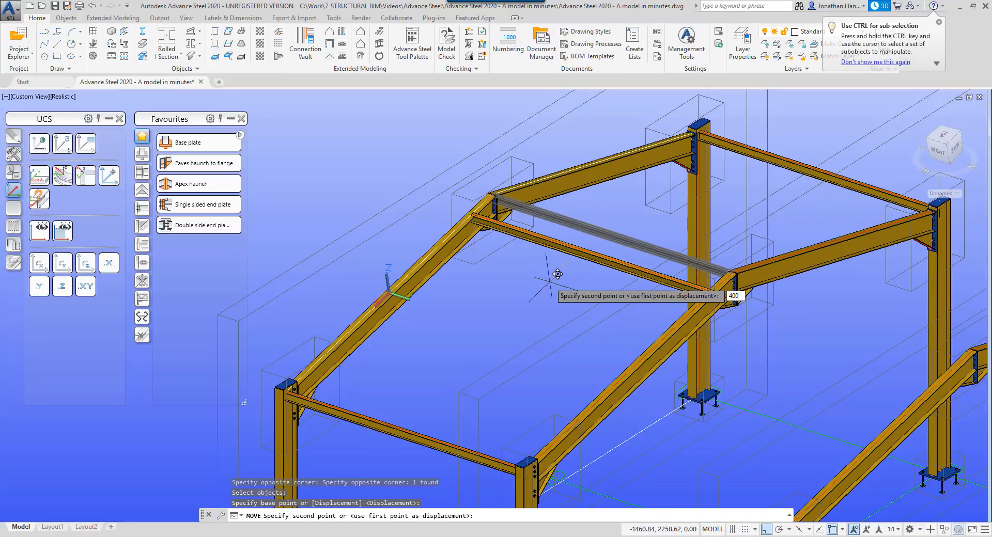
key(Return)
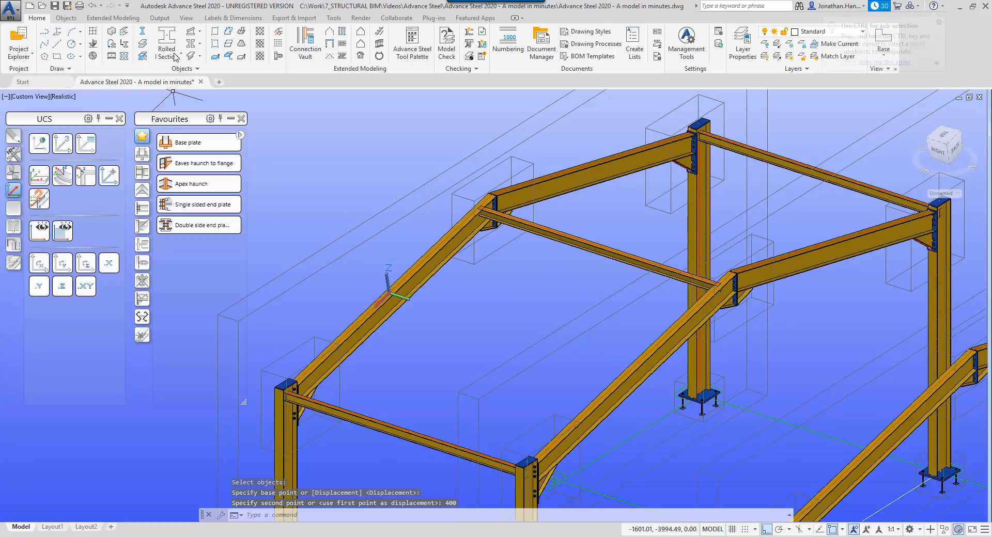
Align the UCS with the first frame's opposite rafter, choosing the coordinate system whose Z axis points out of its top flange.
click(40, 179)
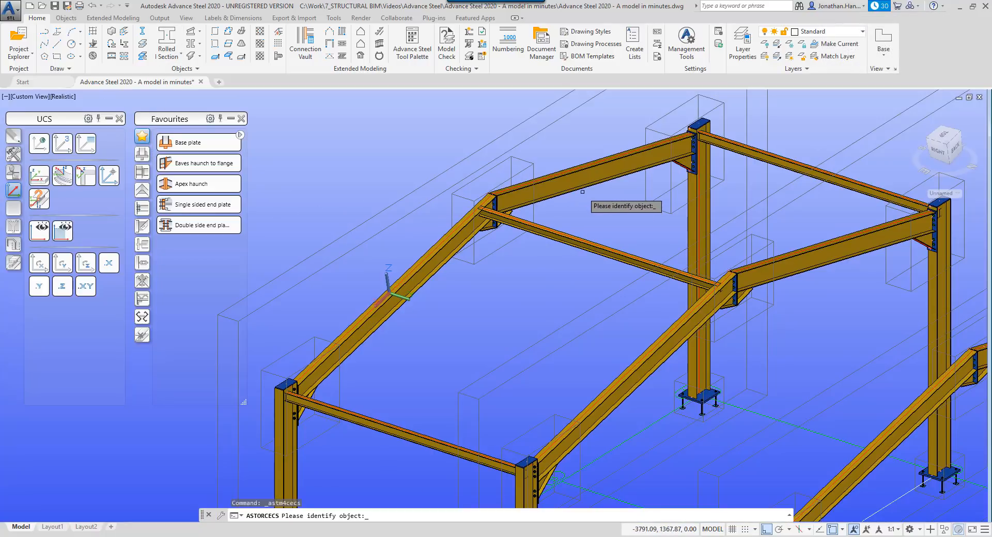
click(583, 191)
click(574, 181)
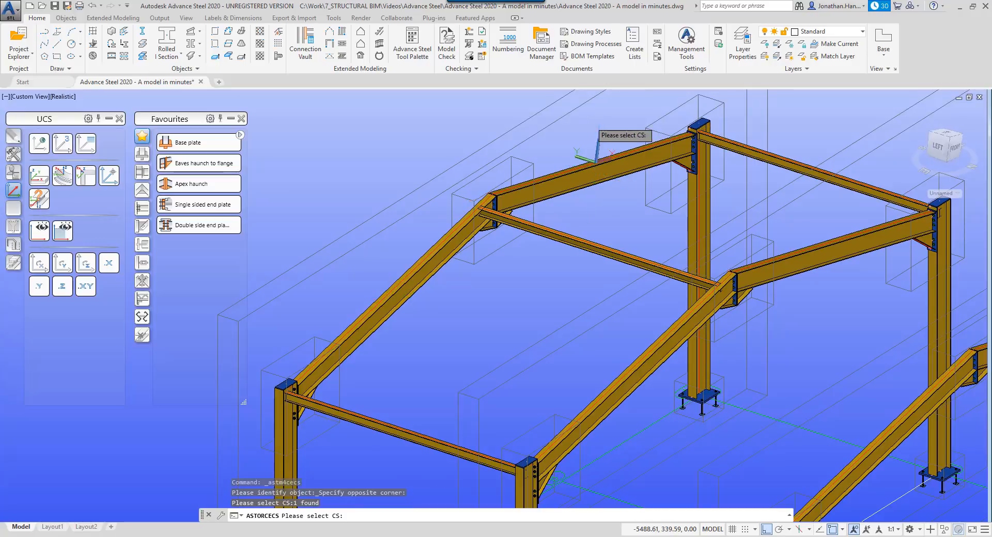
click(595, 130)
Place a second rolled I section ridge beam between the apexes of the first two frames.
click(167, 41)
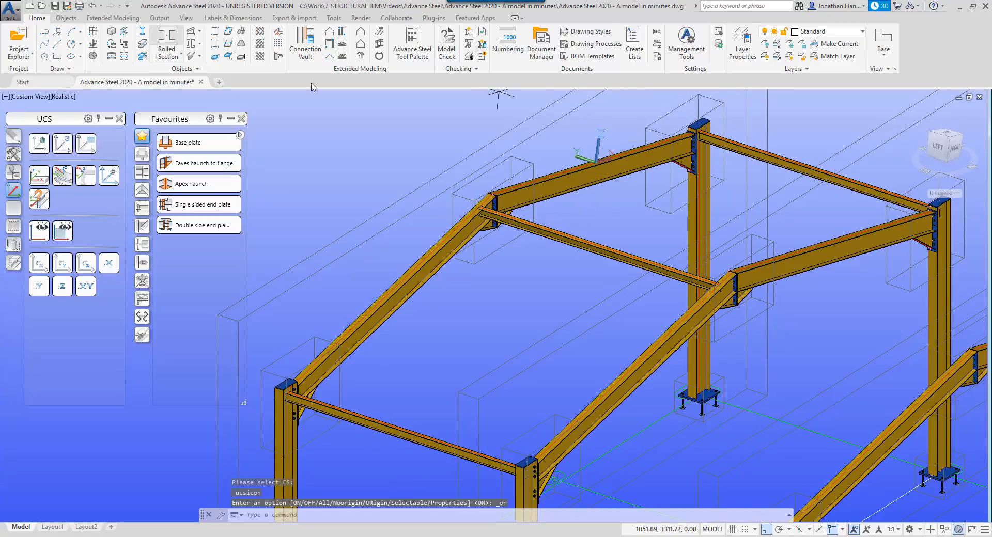
click(573, 180)
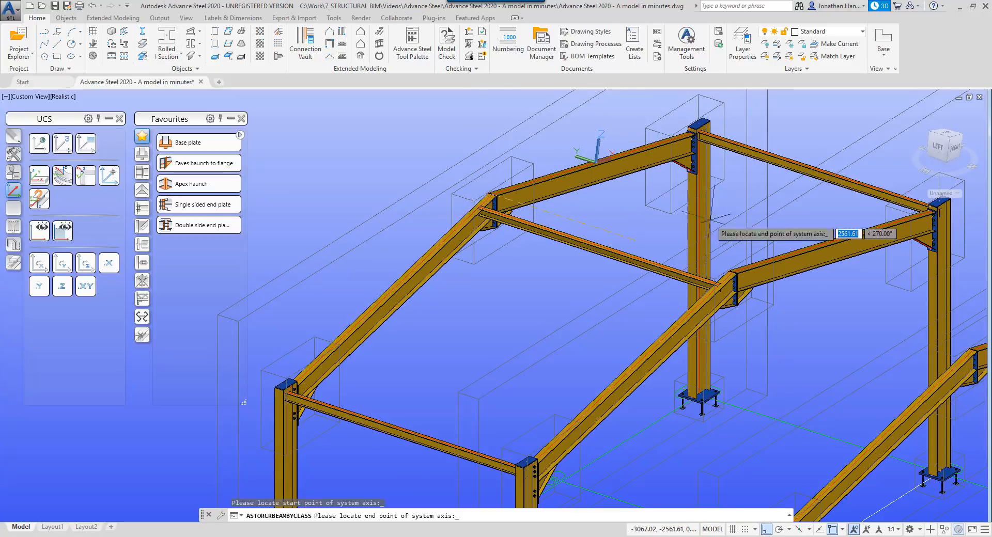
click(783, 260)
key(Return)
Set the second ridge beam's model role to Beam and close its properties.
click(654, 260)
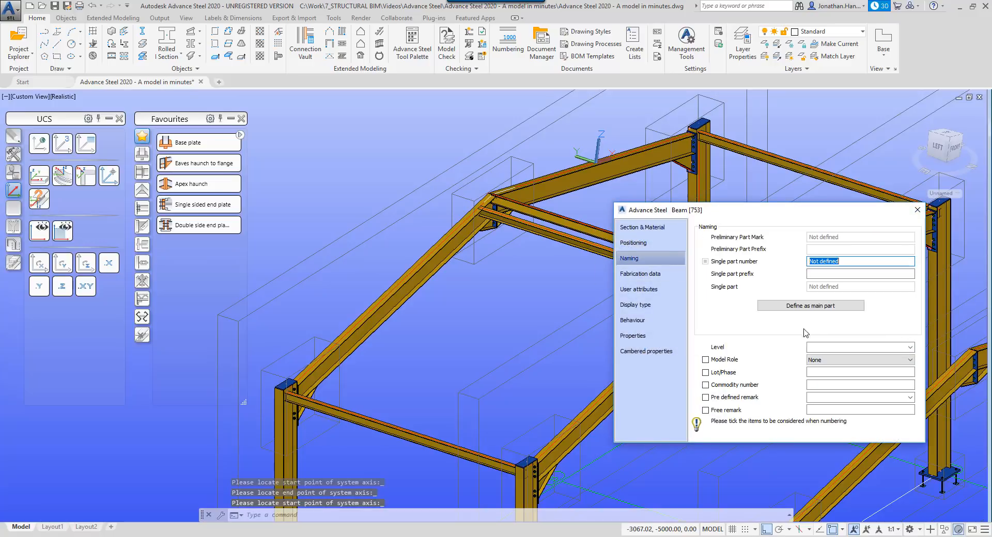
click(833, 362)
key(b)
click(833, 364)
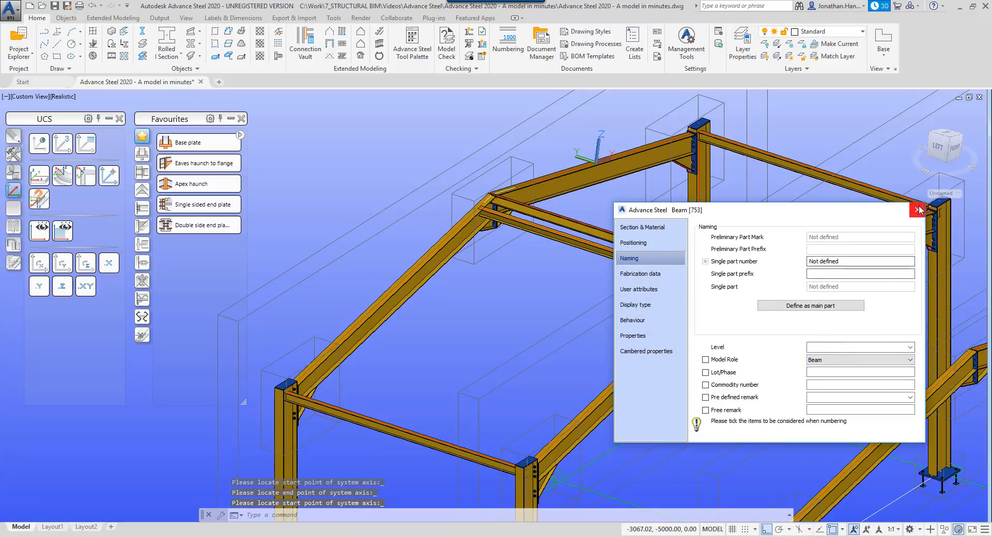
click(915, 209)
Move the second ridge beam 400 mm down the opposite rafter slope, away from the apex.
text(m)
key(Return)
click(577, 222)
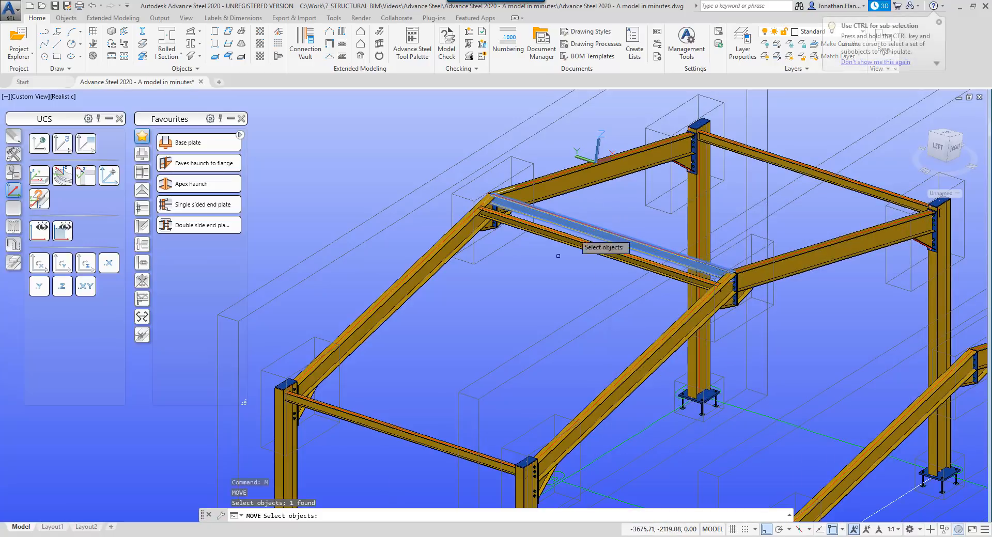
key(Return)
click(548, 282)
text(400)
key(Return)
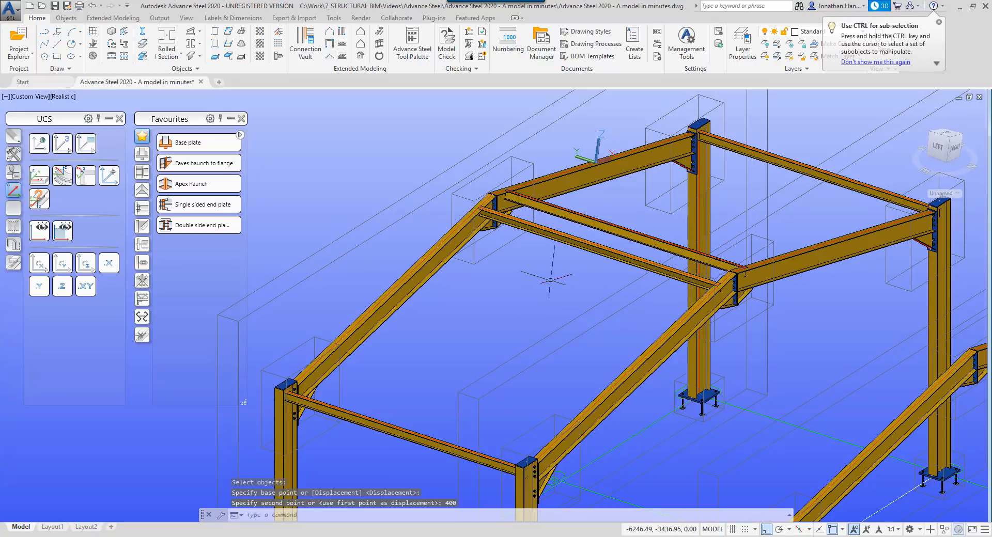
Copy the first bay's two eaves beams and two ridge beams along the building, using the successive column bases as copy points.
scroll(525, 282, down, 3)
middle_drag(524, 285, 451, 263)
key(Escape)
key(Escape)
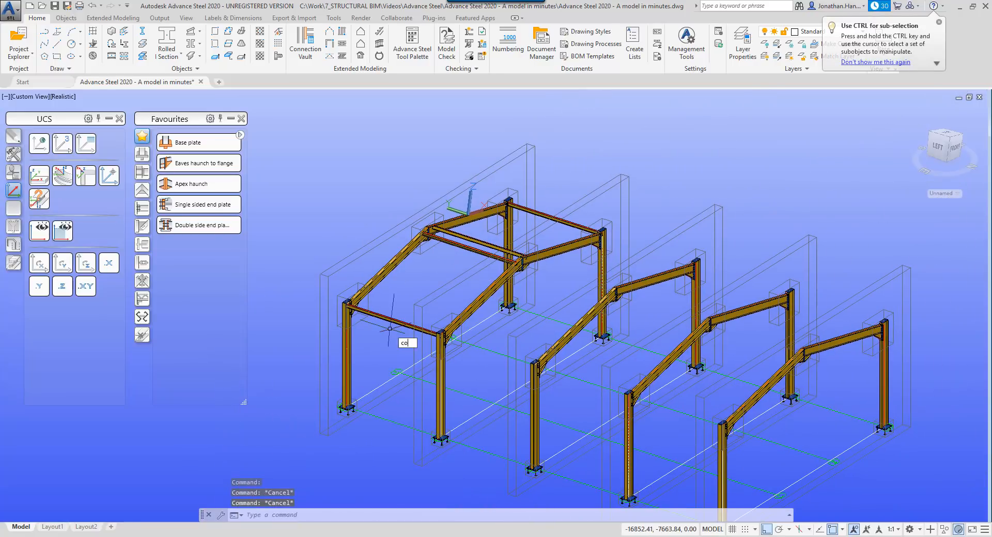
key(Return)
click(385, 323)
click(381, 309)
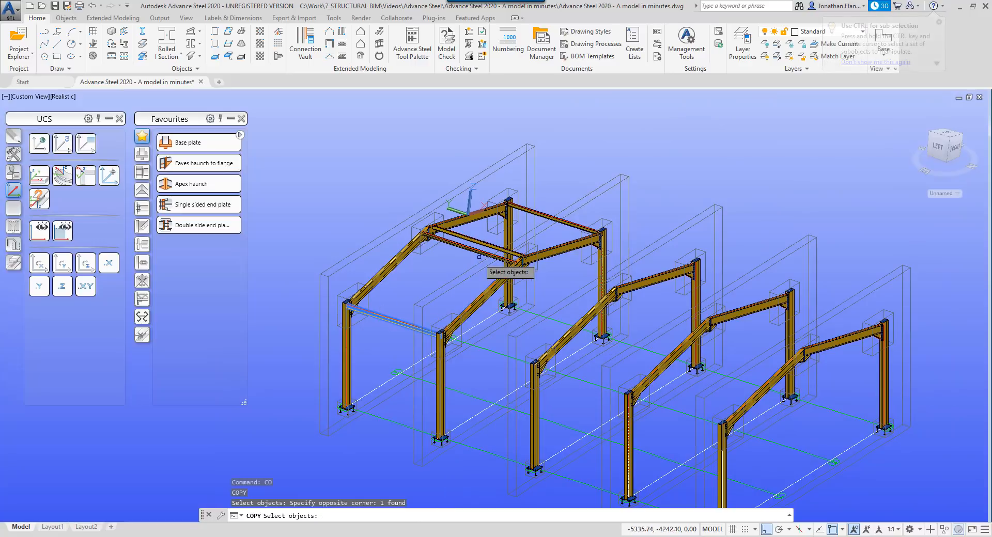
click(465, 247)
click(474, 240)
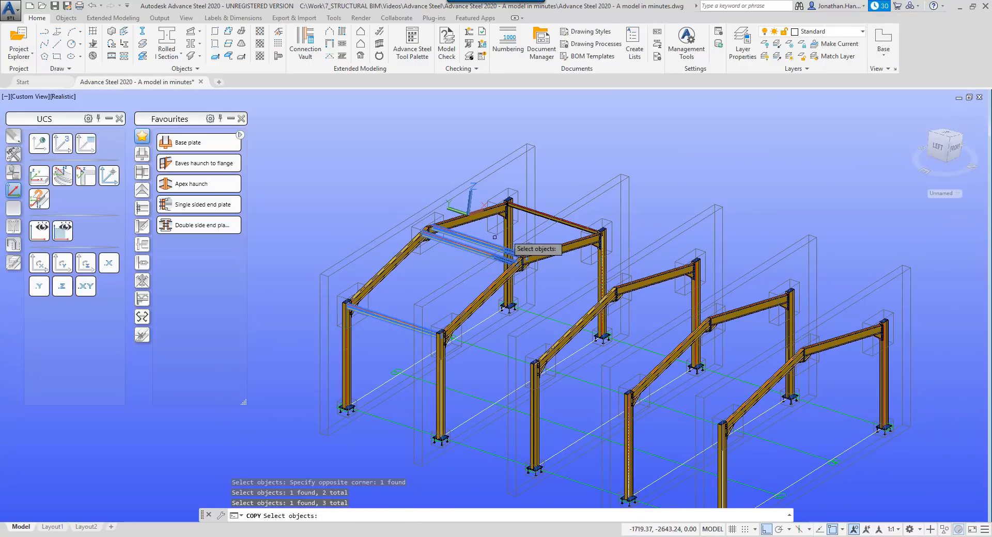
click(551, 216)
key(Return)
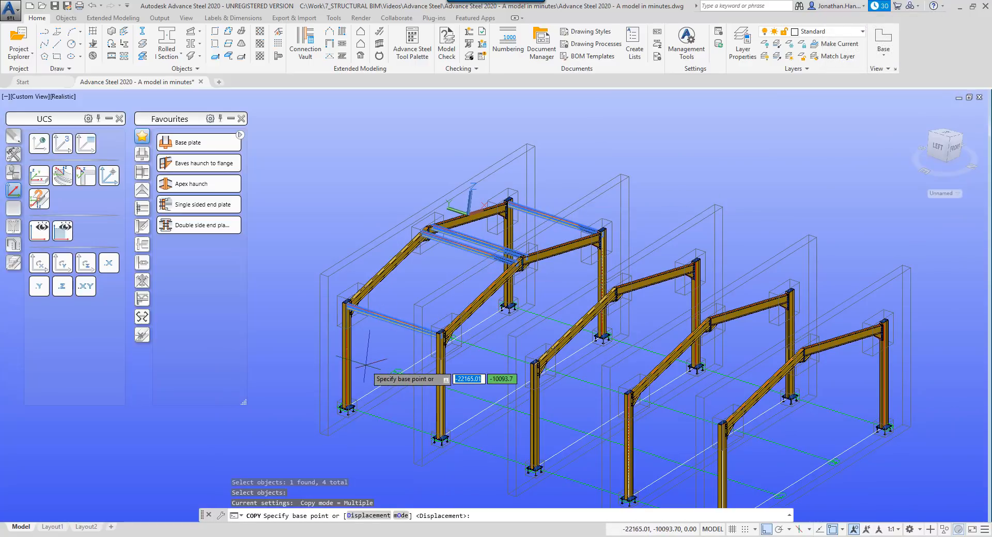
click(354, 405)
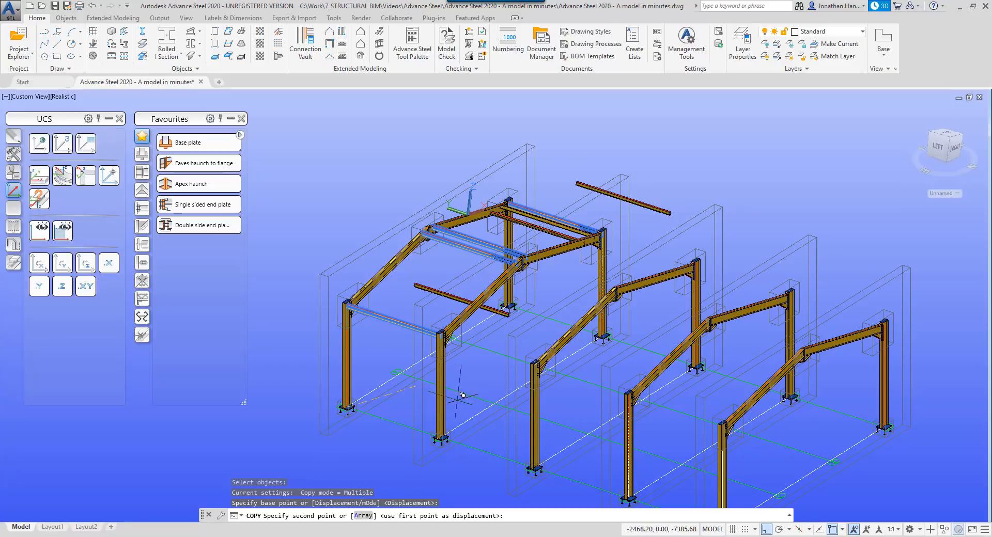
click(440, 416)
click(537, 443)
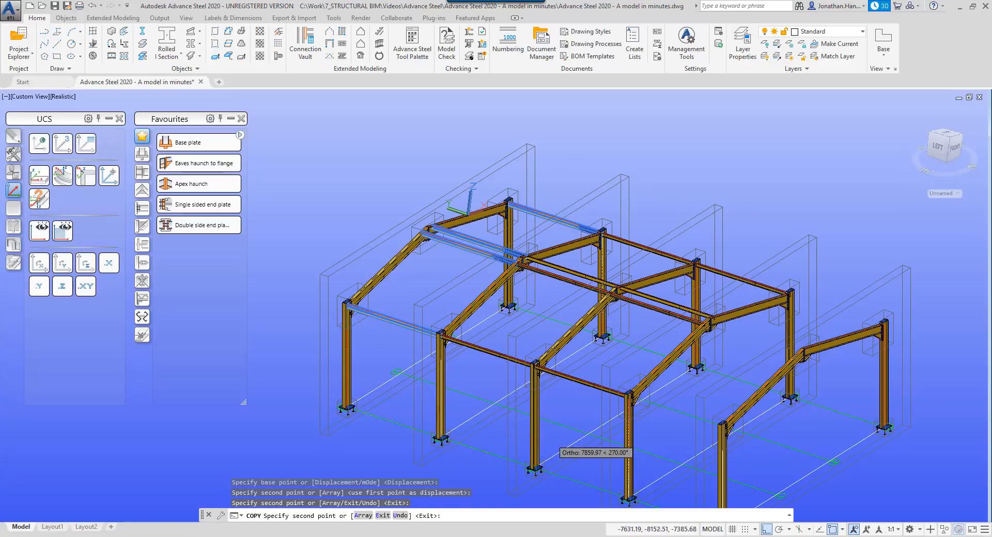
middle_drag(641, 469, 566, 404)
click(559, 424)
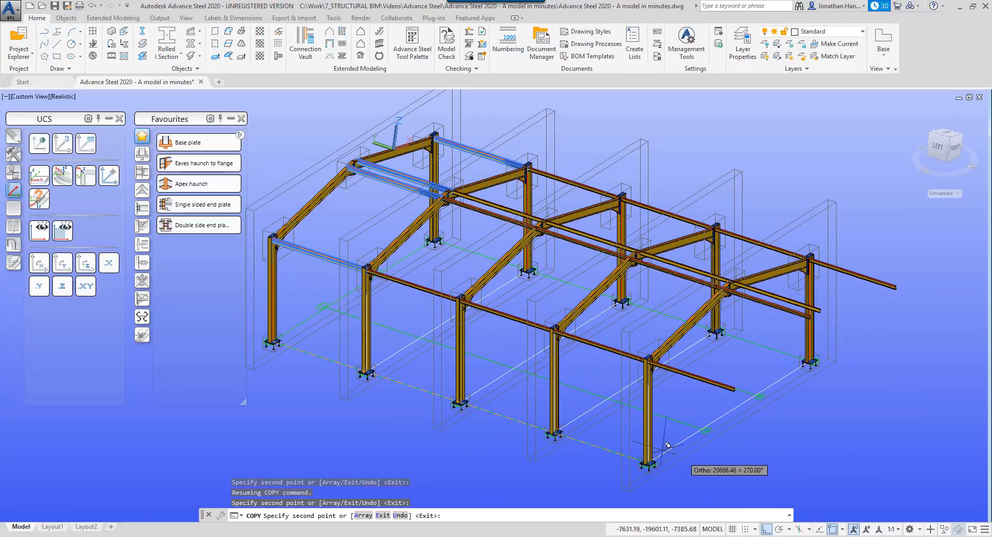
right_click(749, 445)
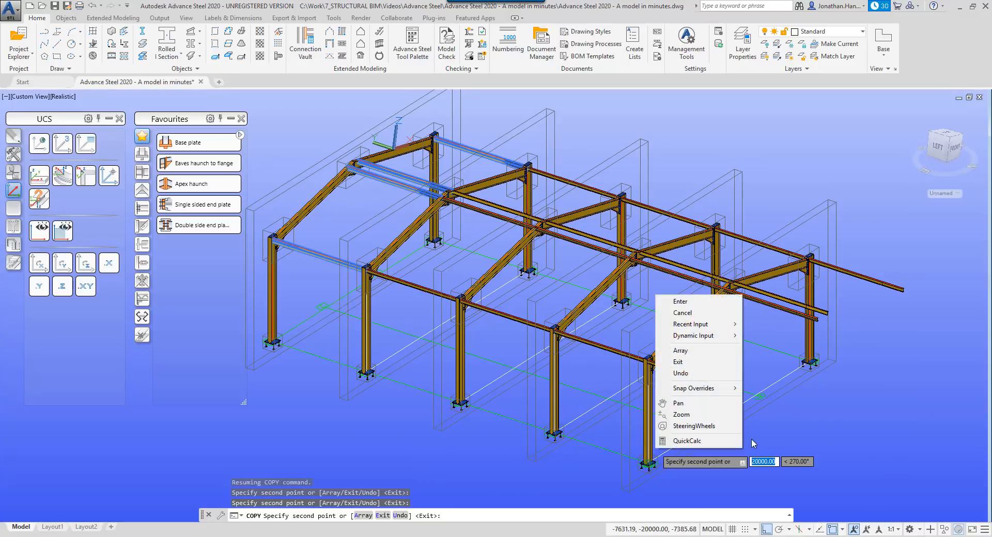
click(685, 313)
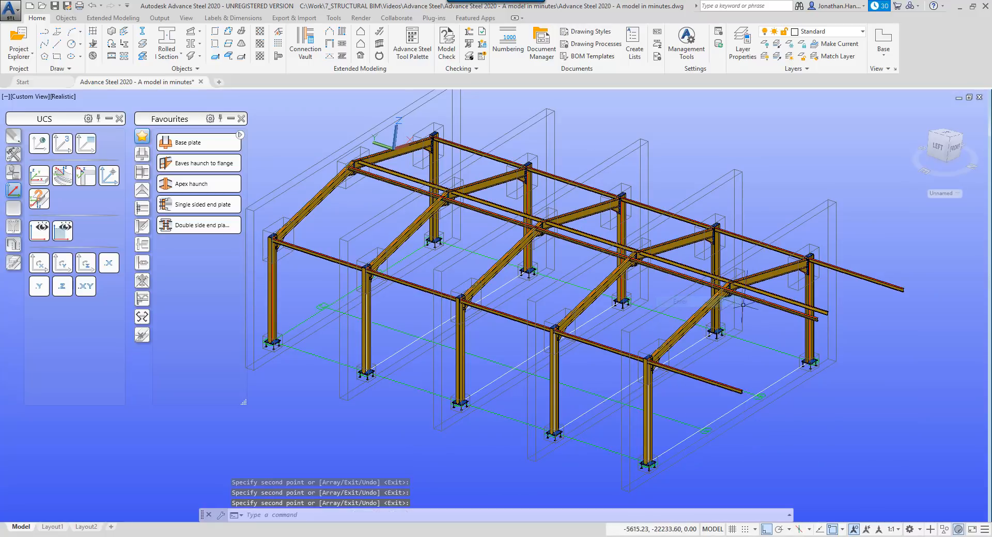
Delete the four surplus eaves and ridge beams that project beyond the last frame.
click(733, 389)
key(Delete)
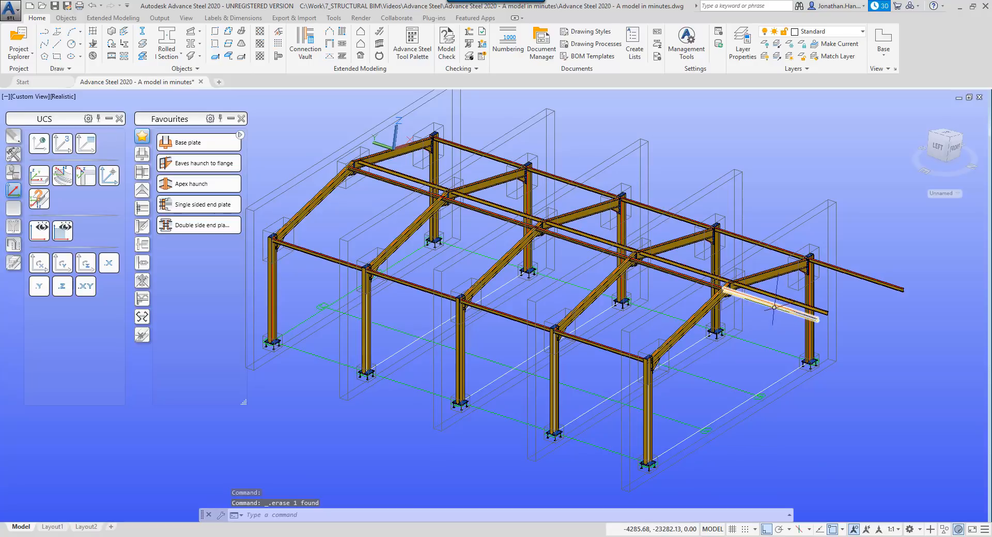
click(774, 307)
key(Delete)
click(787, 301)
key(Delete)
click(855, 275)
key(Delete)
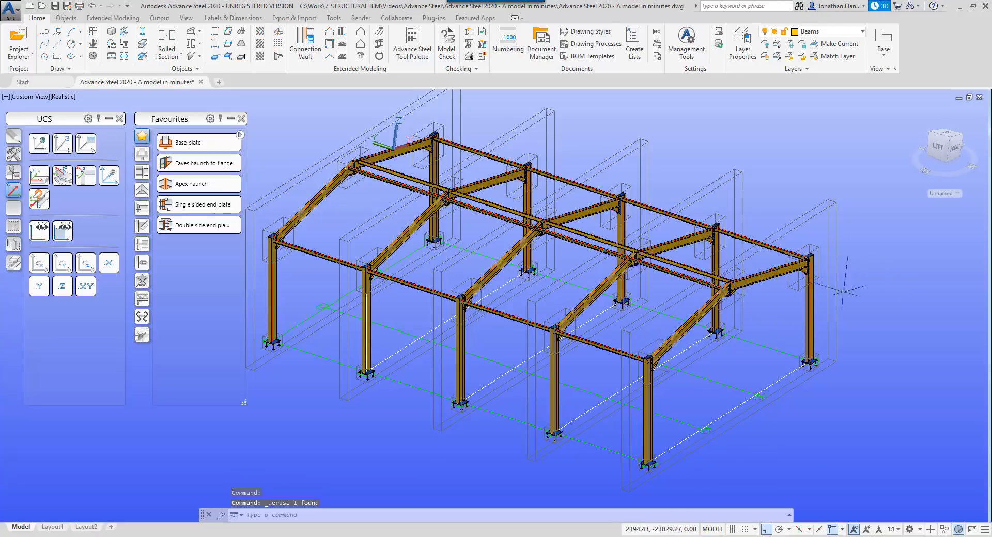
Add a single sided end plate connection between the first corner column and its eaves beam.
scroll(749, 327, down, 2)
shift+middle_drag(544, 293, 510, 283)
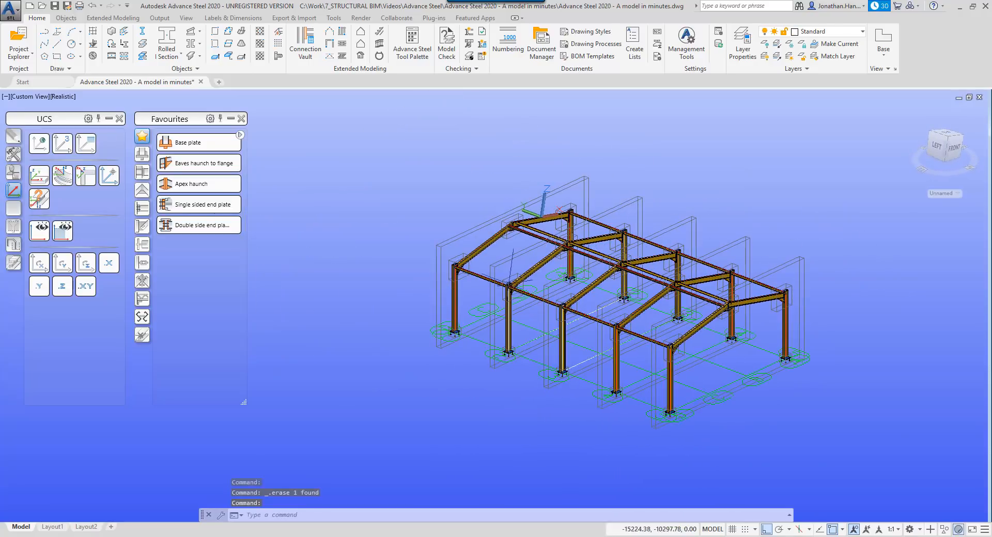
scroll(510, 283, up, 10)
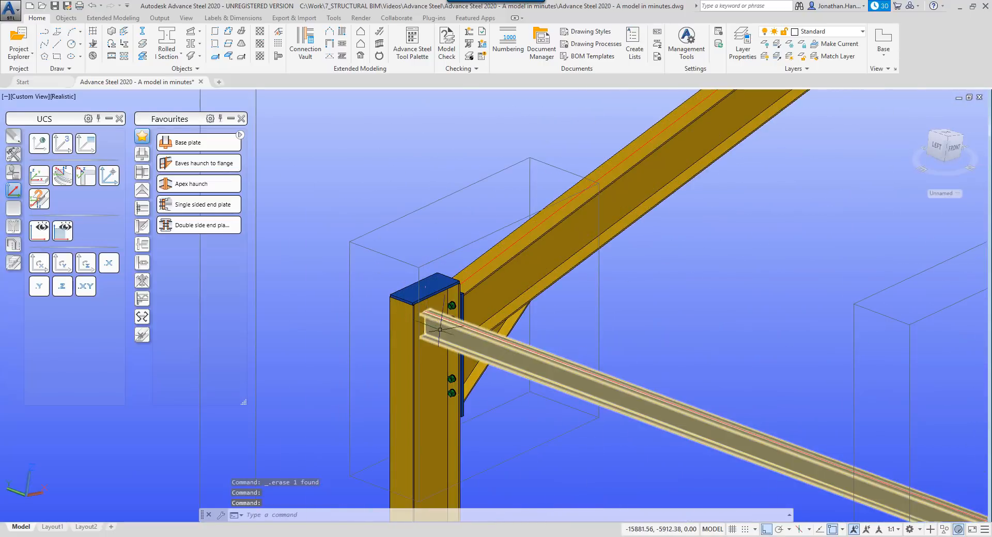
click(199, 226)
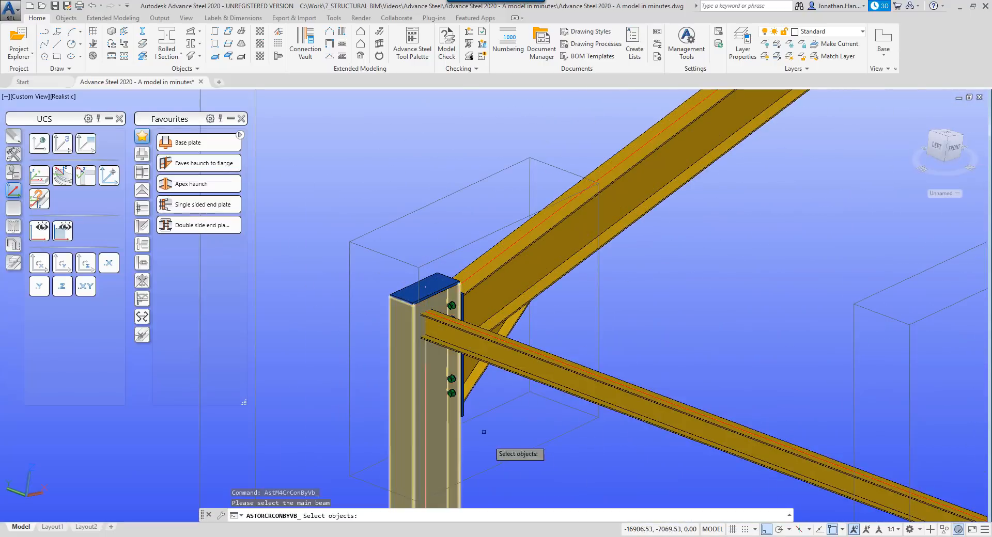
click(450, 426)
key(Return)
click(485, 359)
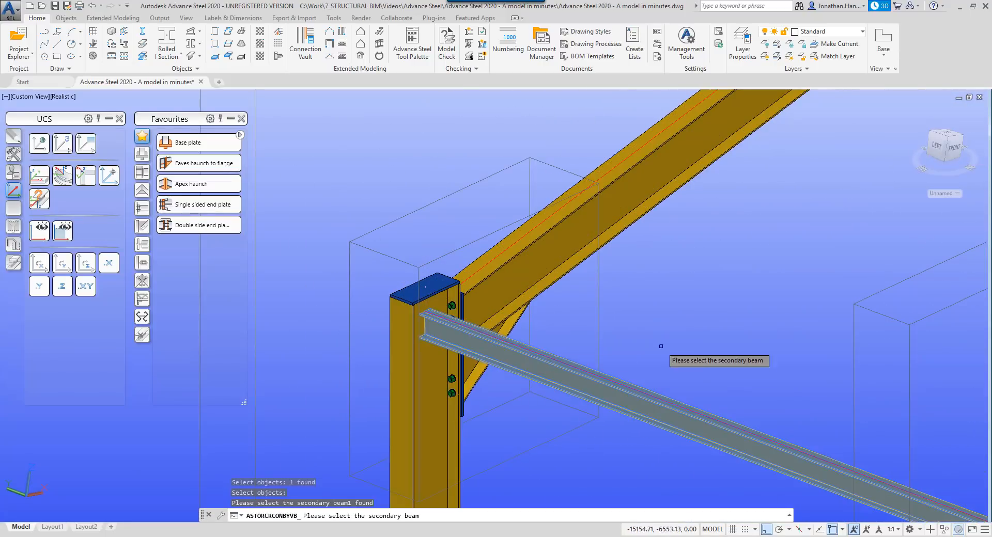
key(Return)
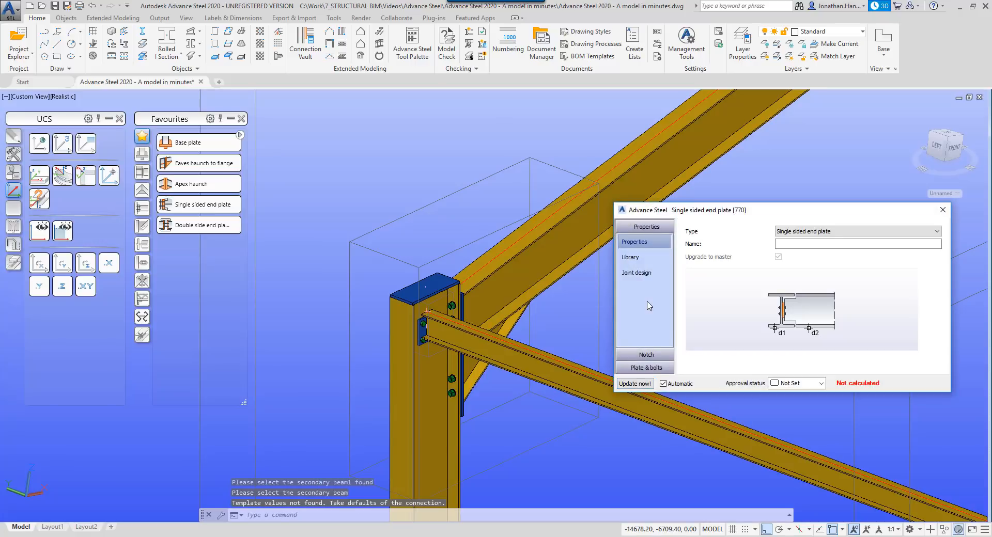
Set the end plate connection's bolt diameter to 16 mm, check its vertical bolt layout, and close the properties.
click(646, 368)
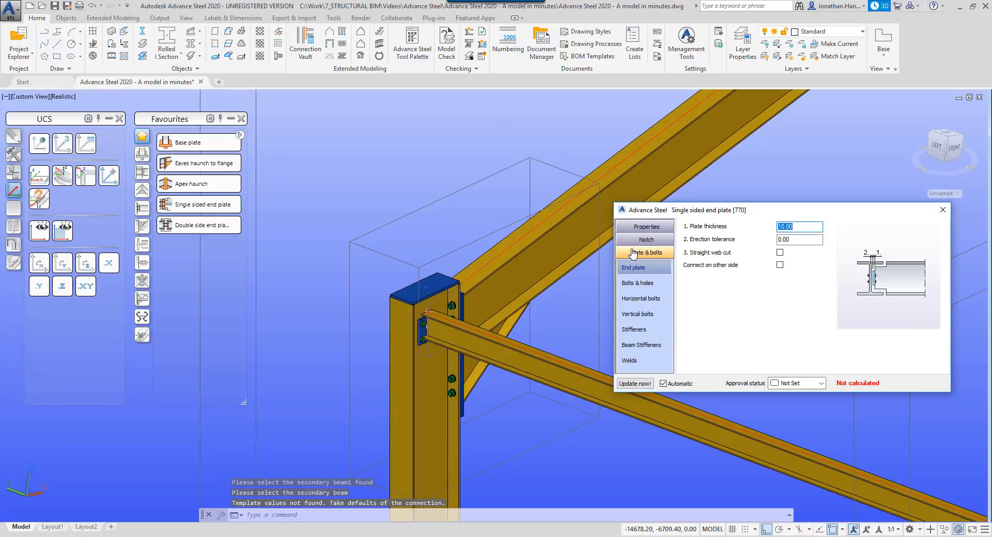
click(815, 229)
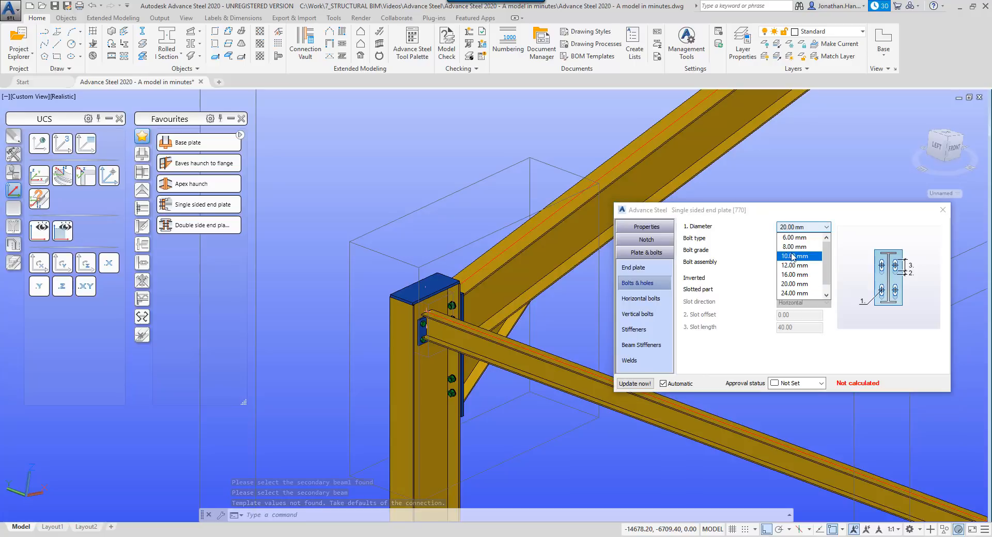
click(792, 275)
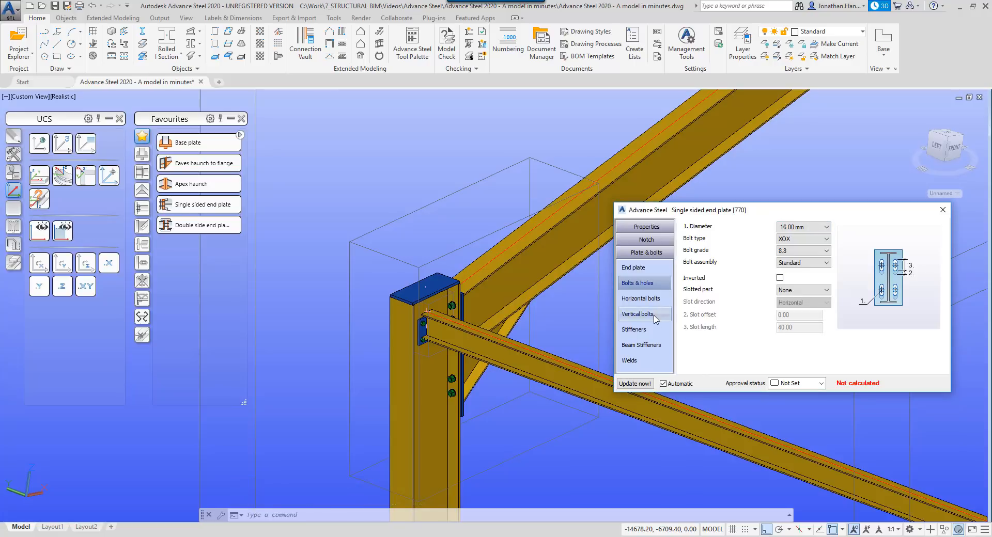
click(654, 315)
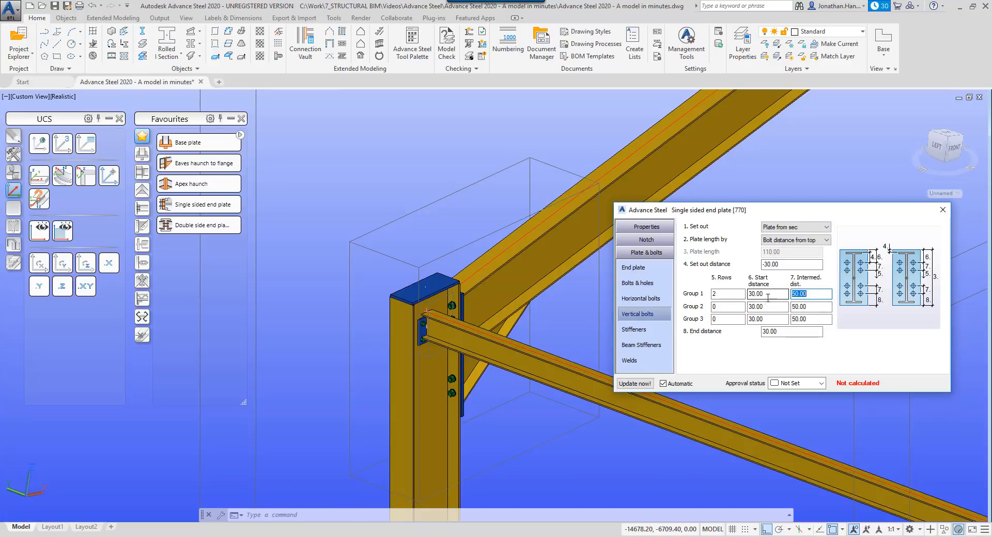
scroll(442, 323, up, 7)
mouse_move(412, 313)
shift+middle_down()
mouse_move(383, 317)
mouse_move(410, 310)
shift+middle_up()
click(944, 211)
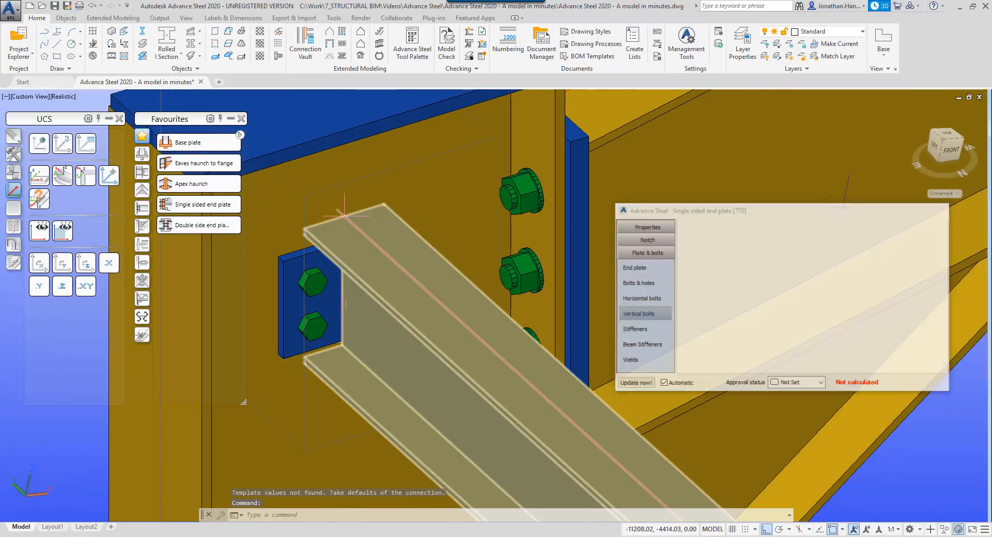
Propagate the single sided end plate joint from the first corner column to the matching column and eaves beam intersections.
scroll(537, 206, down, 5)
shift+middle_drag(531, 200, 567, 290)
scroll(534, 320, up, 5)
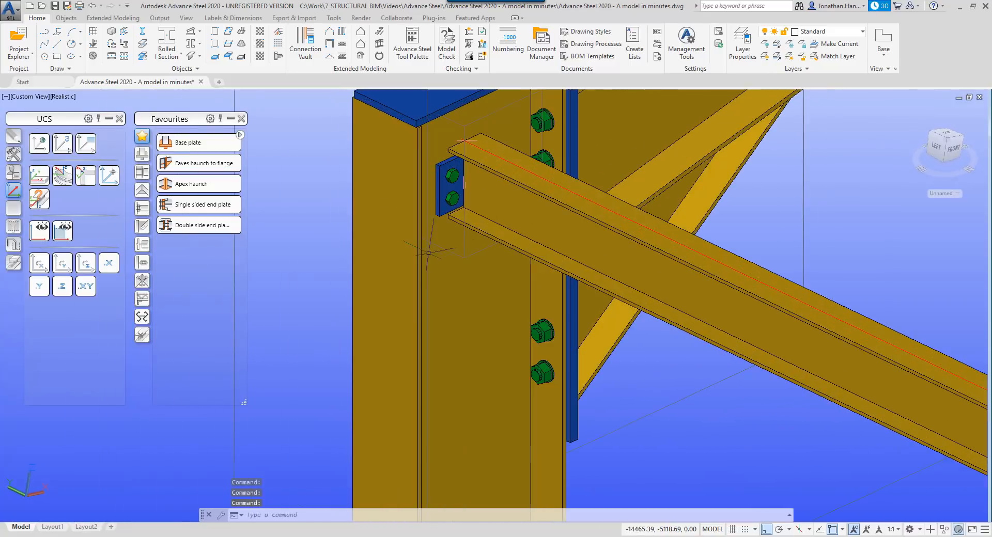
click(458, 256)
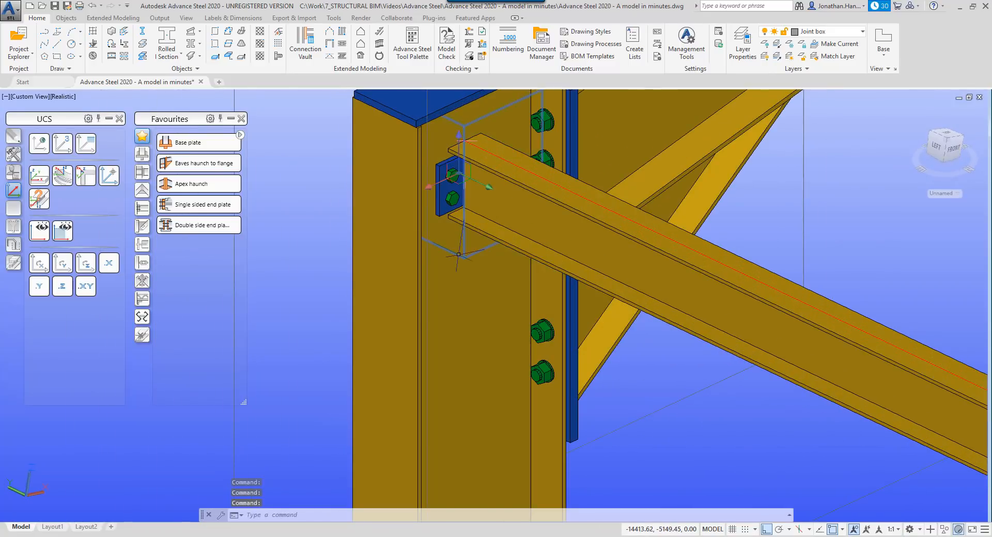
scroll(450, 222, down, 3)
right_click(376, 143)
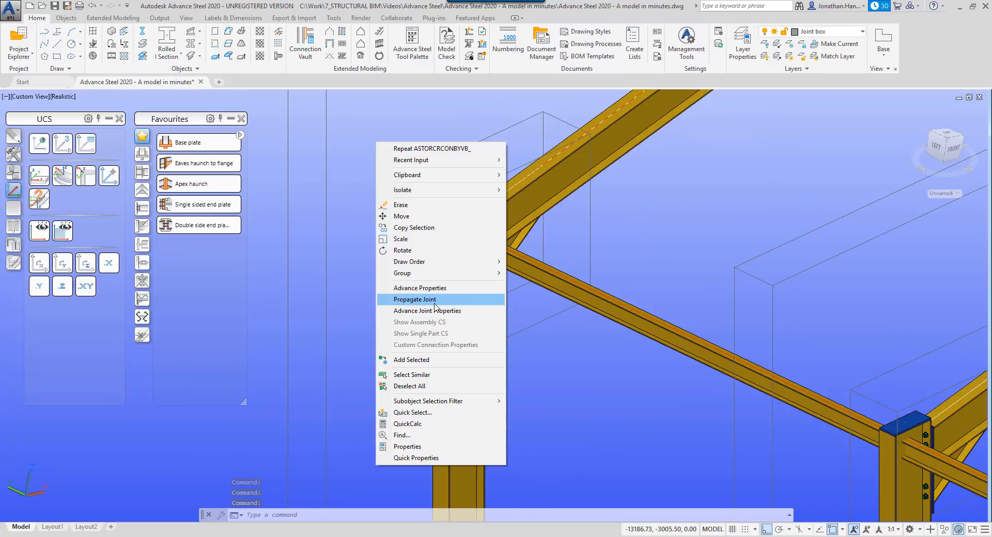
click(435, 301)
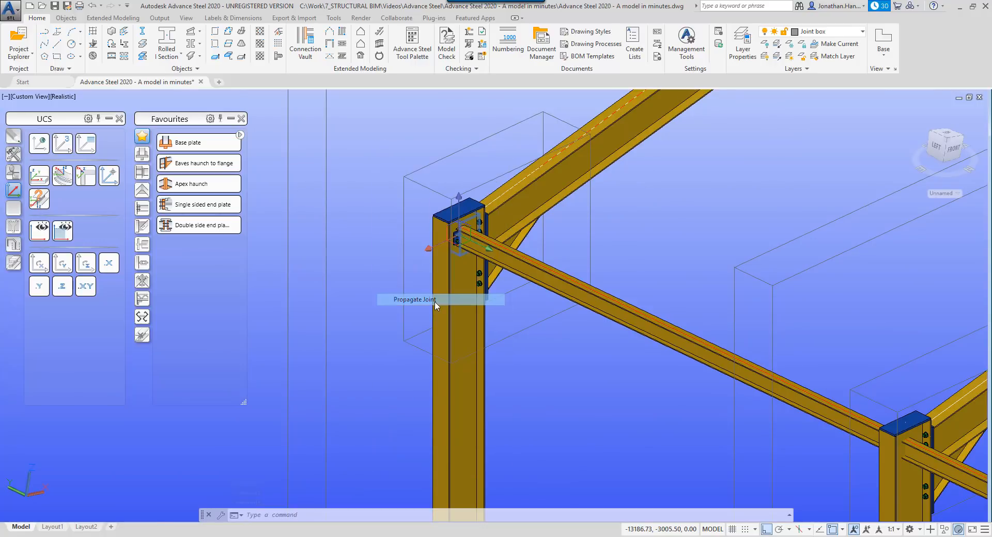
click(472, 251)
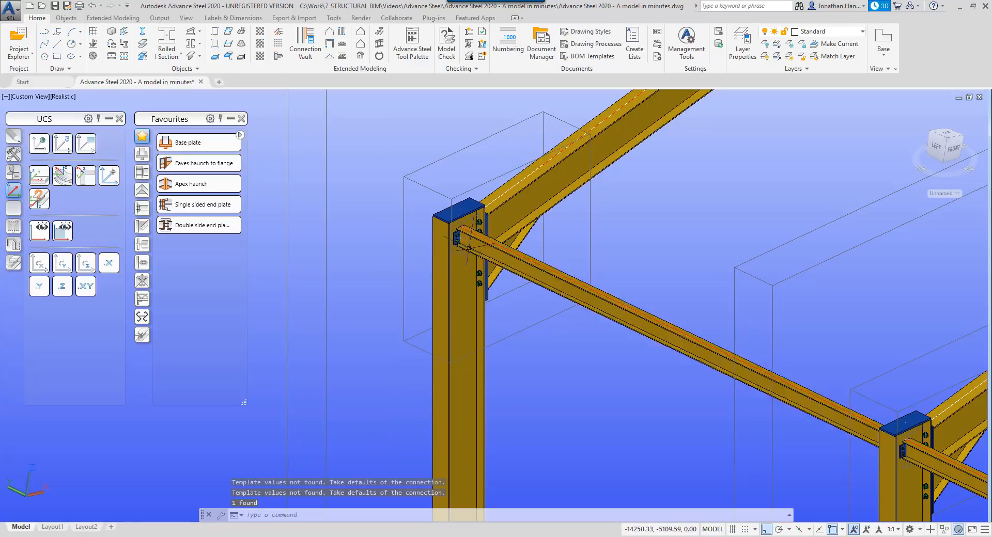
key(Return)
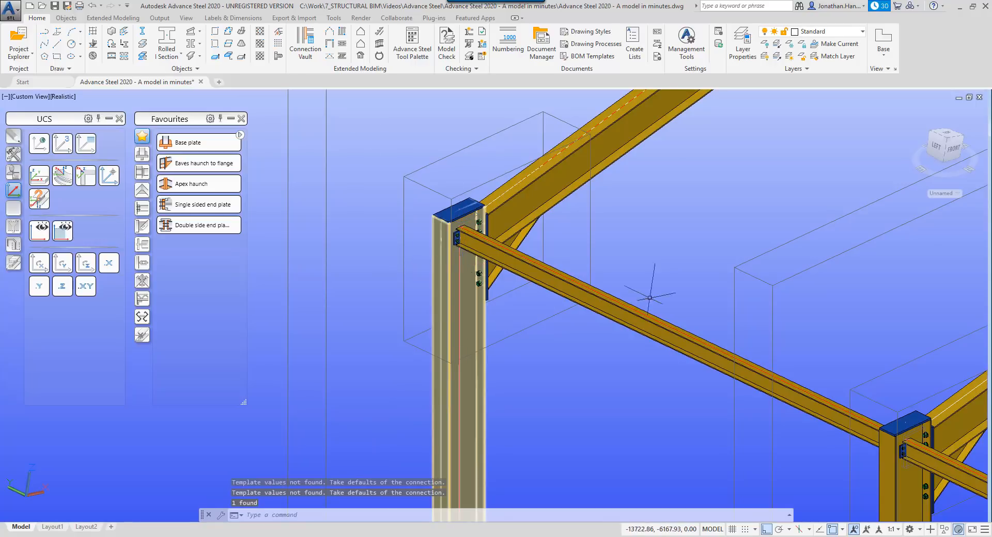
Inspect the propagated end plate on the second eaves column and try deleting its bolts.
scroll(790, 391, up, 5)
scroll(812, 382, up, 2)
middle_drag(812, 383, 521, 276)
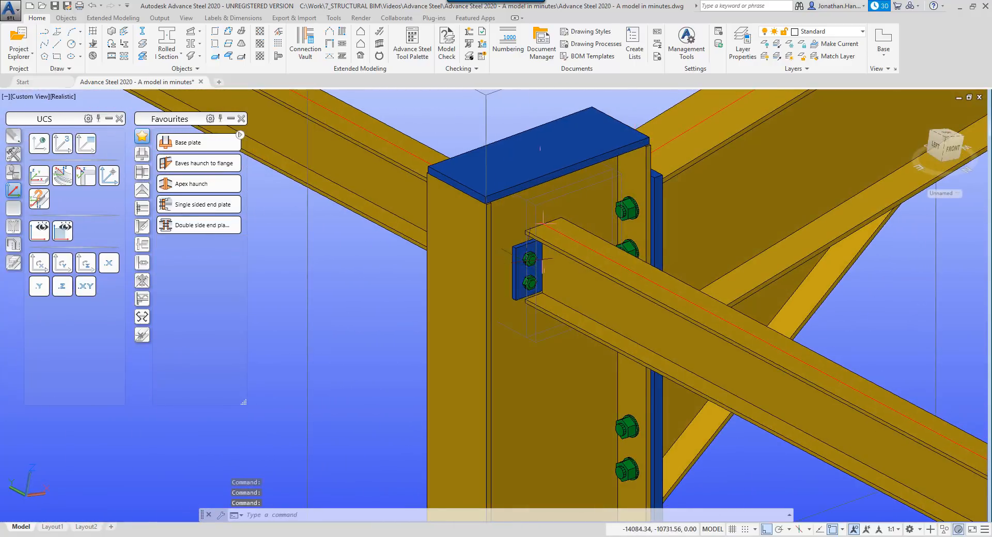
scroll(520, 259, up, 5)
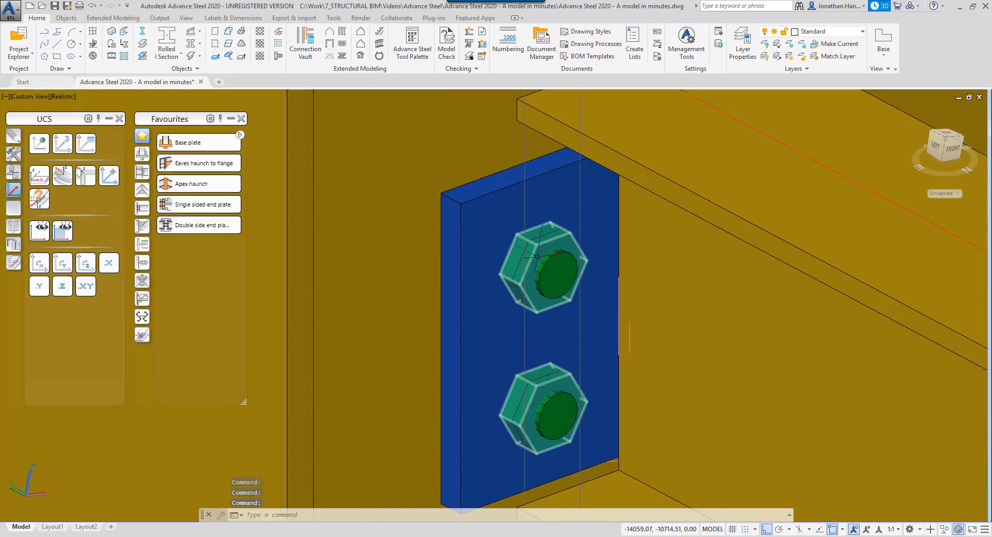
click(537, 256)
scroll(537, 256, down, 6)
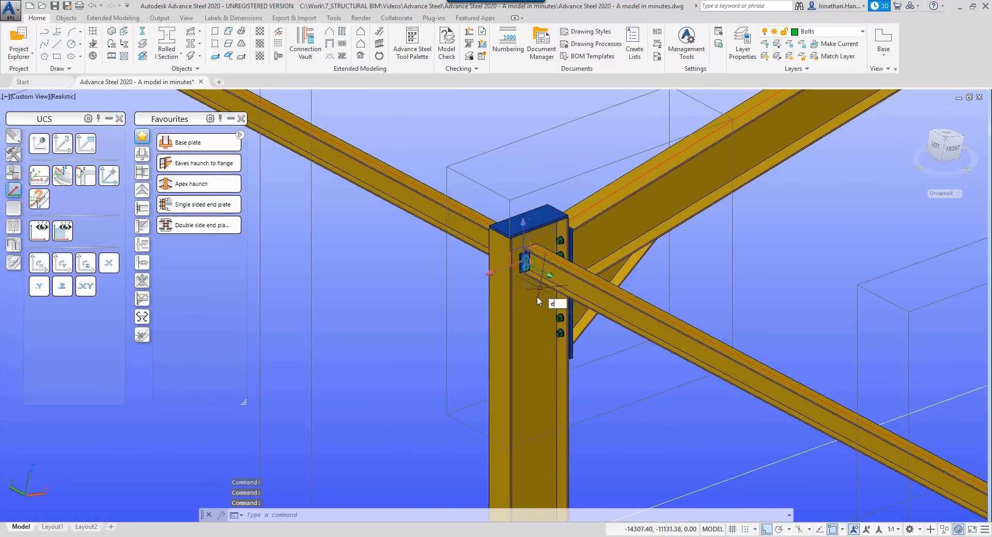
text(E)
key(Return)
scroll(561, 324, up, 8)
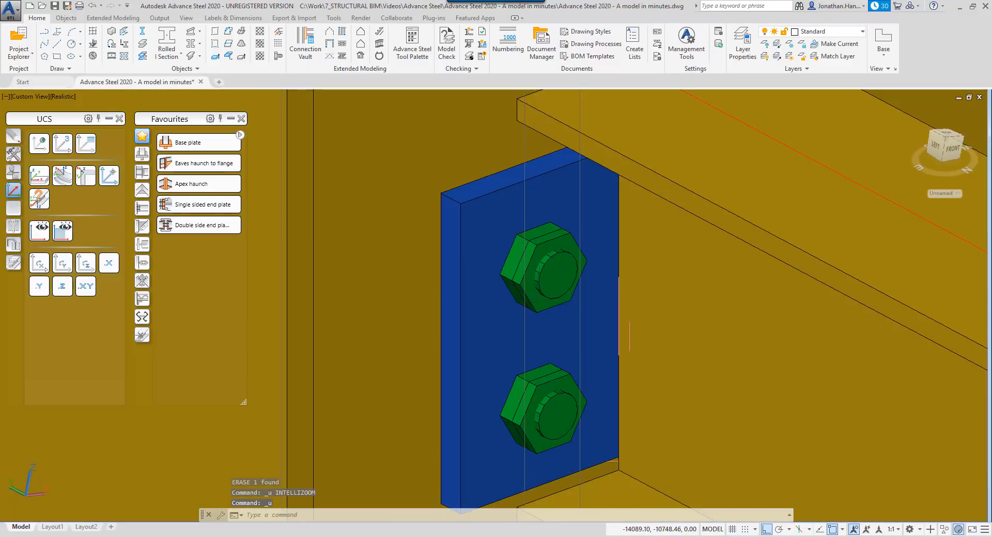
Undo the bolt deletion and the joint propagation.
key(ctrl+z)
key(ctrl+z)
key(ctrl+z)
key(ctrl+z)
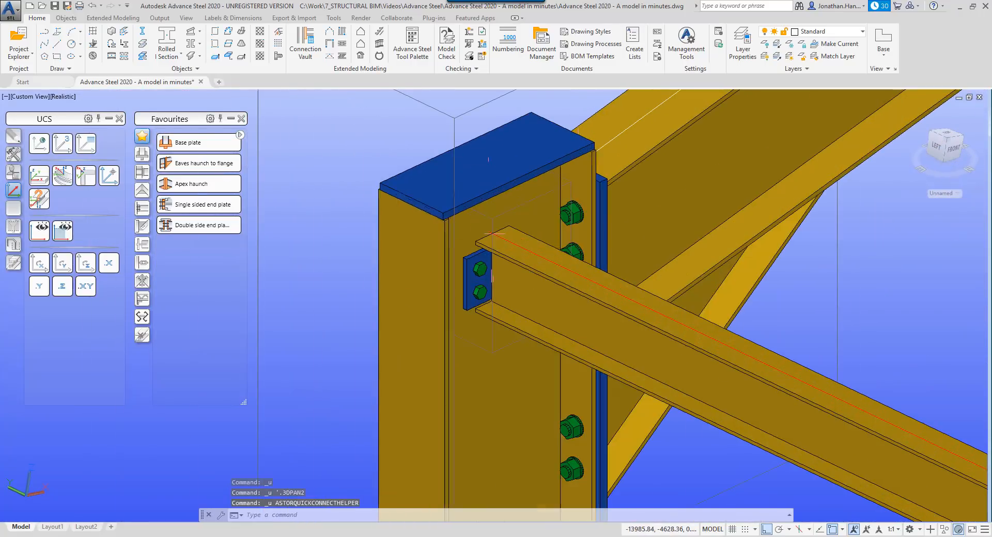
Transfer the single sided end plate connection to the other three corner columns and their corresponding end-bay eaves beams.
scroll(495, 259, up, 5)
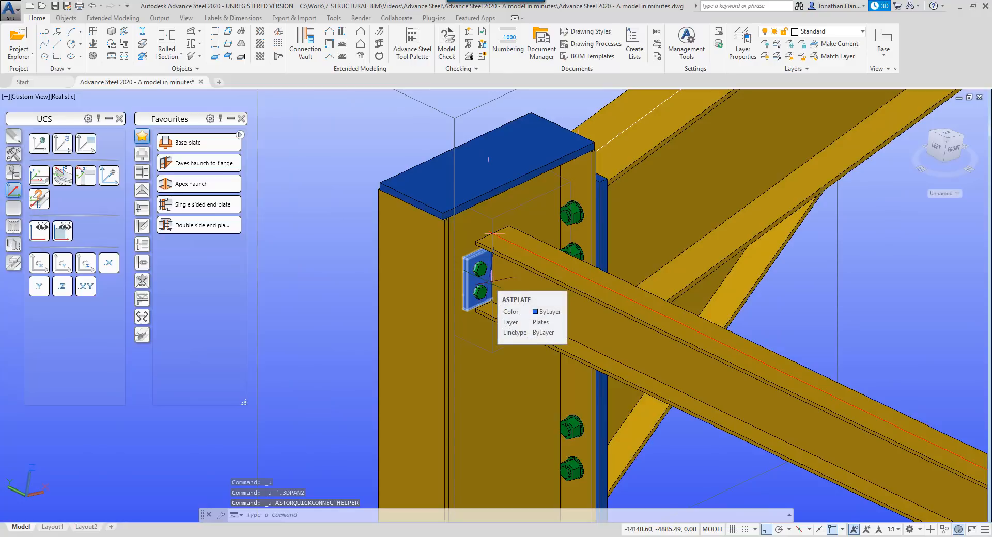
click(13, 155)
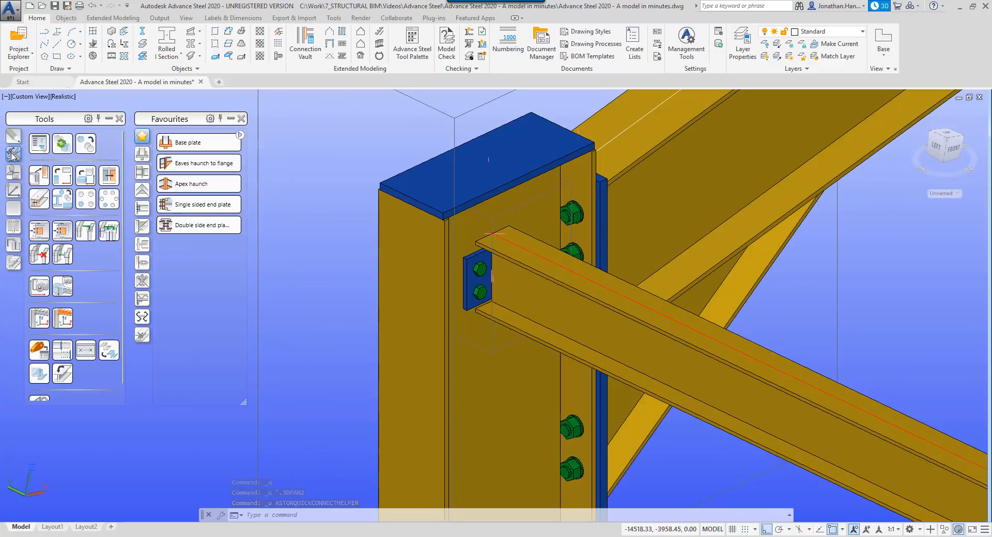
click(63, 238)
click(472, 278)
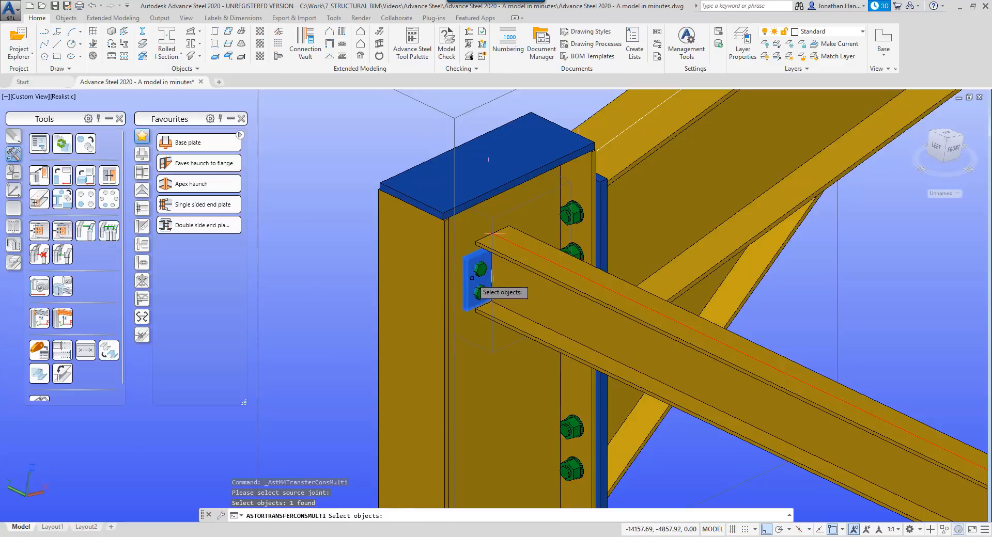
key(Return)
scroll(472, 278, down, 6)
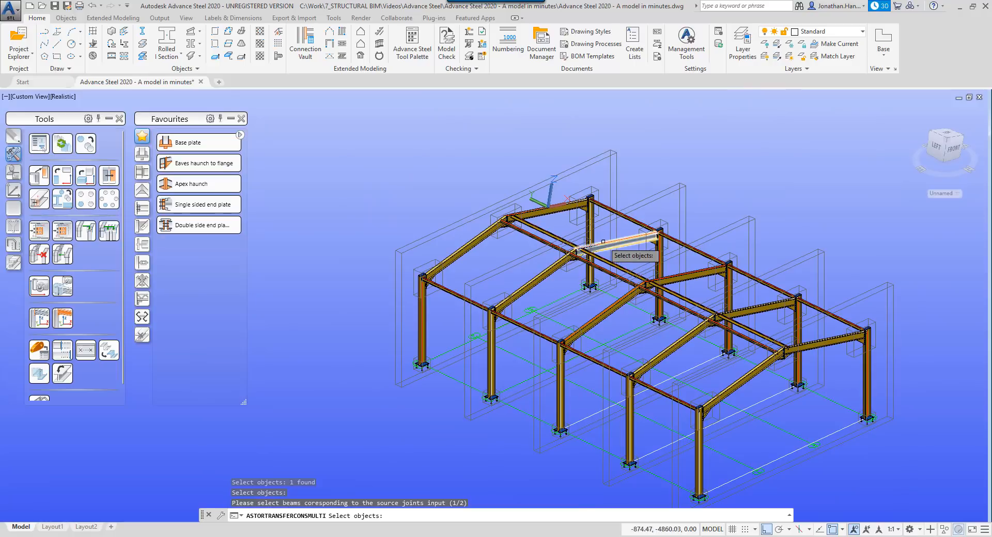
click(590, 242)
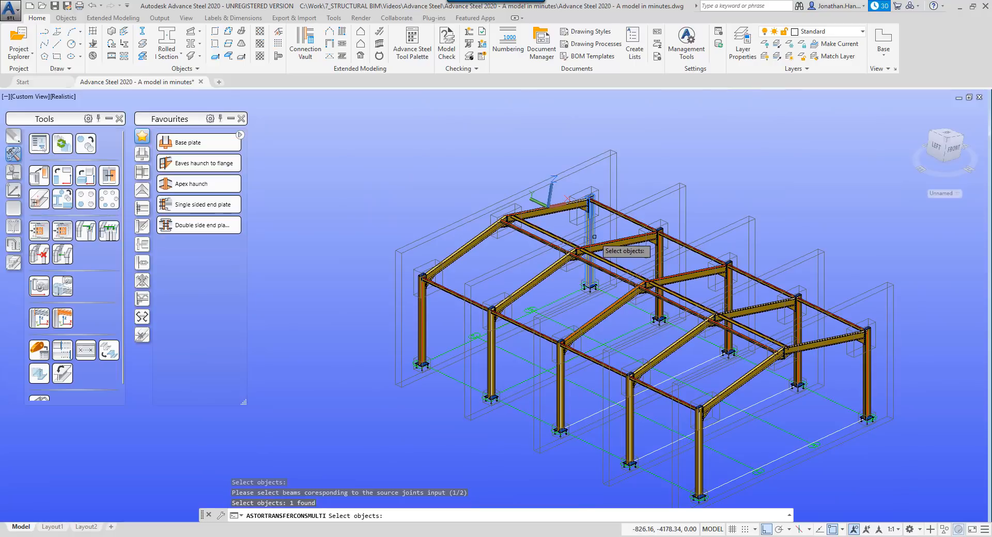
click(863, 376)
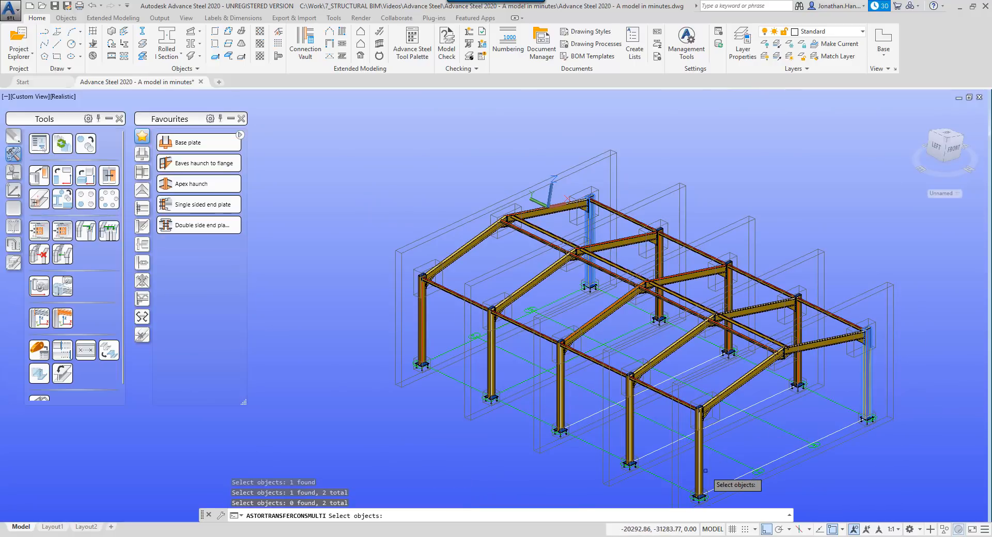
key(Return)
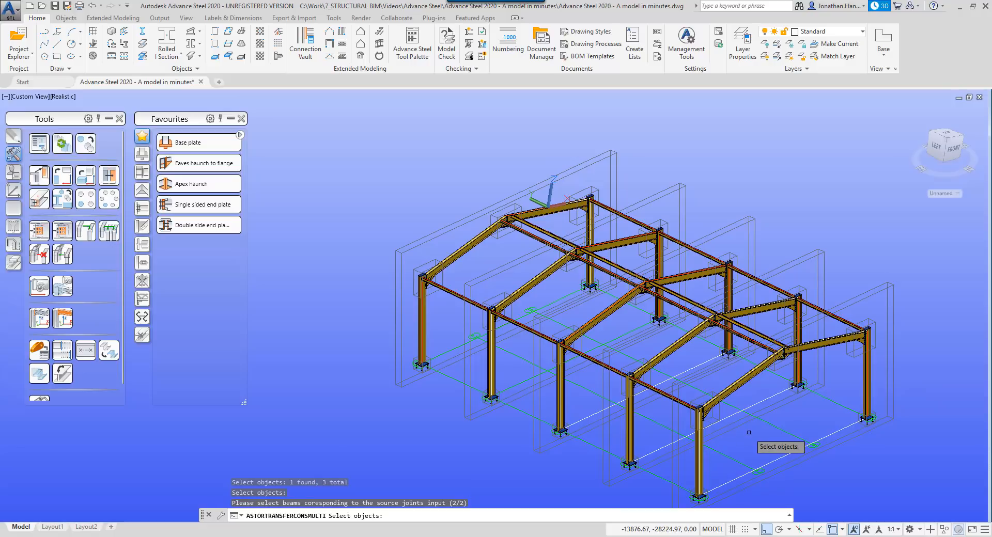
click(636, 217)
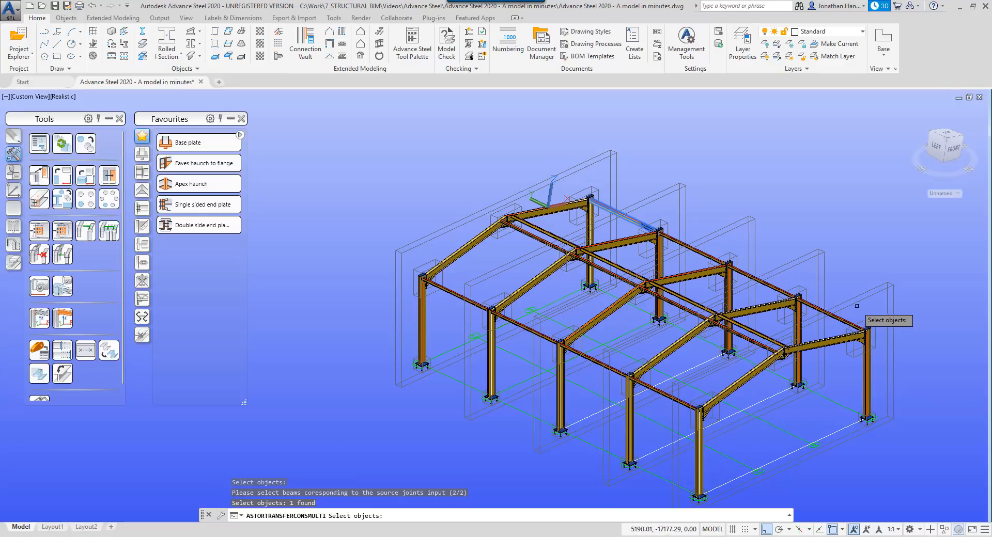
click(845, 321)
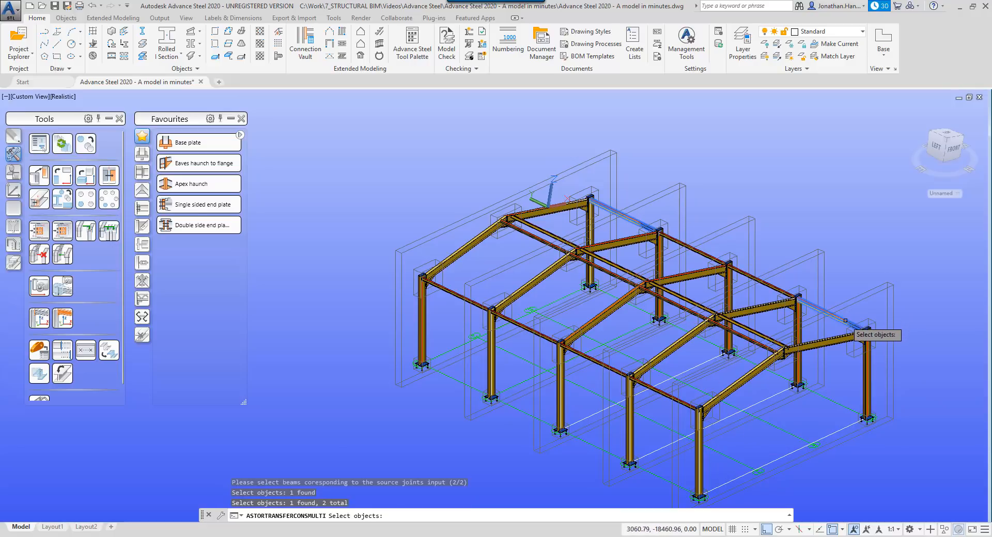
click(673, 395)
key(Return)
Add a double side end plate connection joining the eaves beams on both sides of the second frame's column.
scroll(475, 279, up, 8)
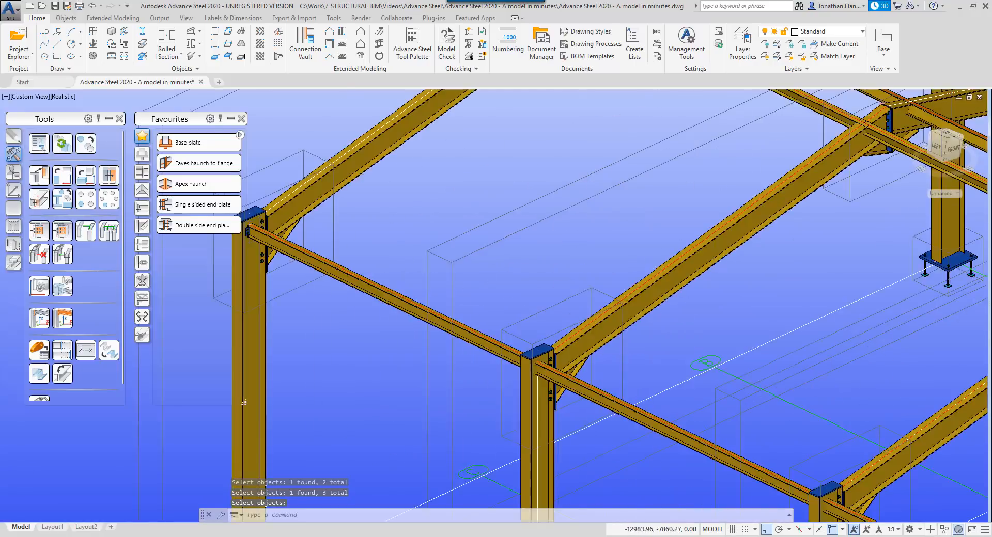
click(200, 225)
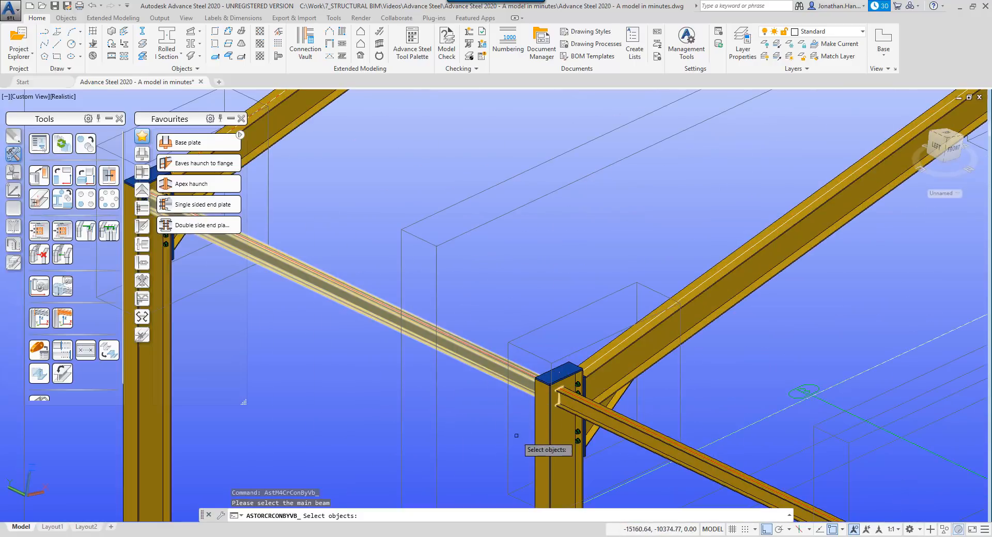
click(544, 436)
key(Return)
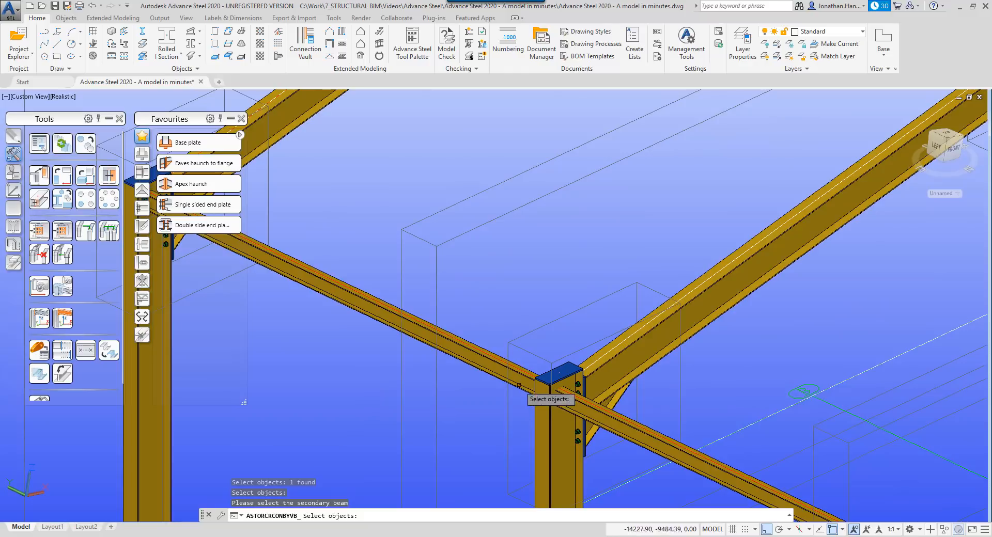
click(626, 422)
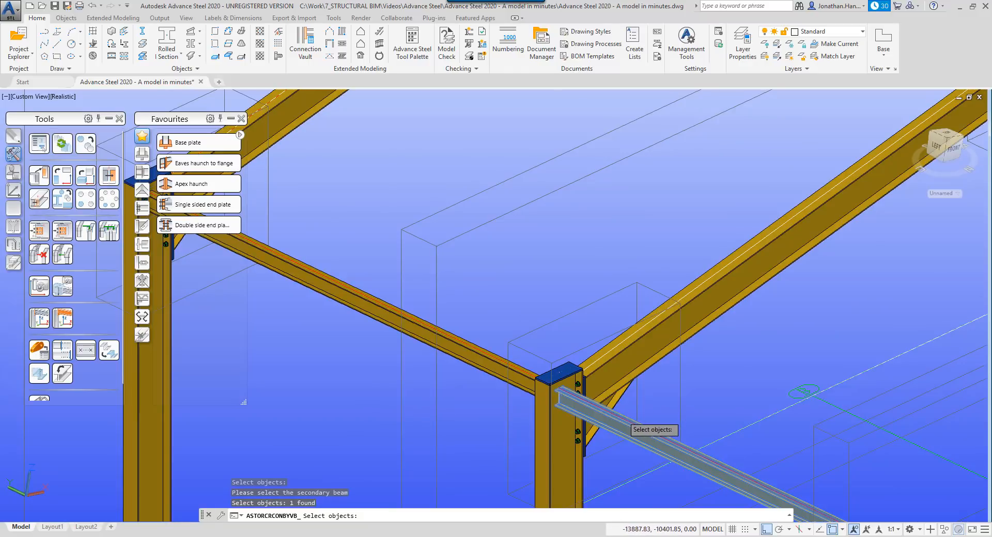
key(Return)
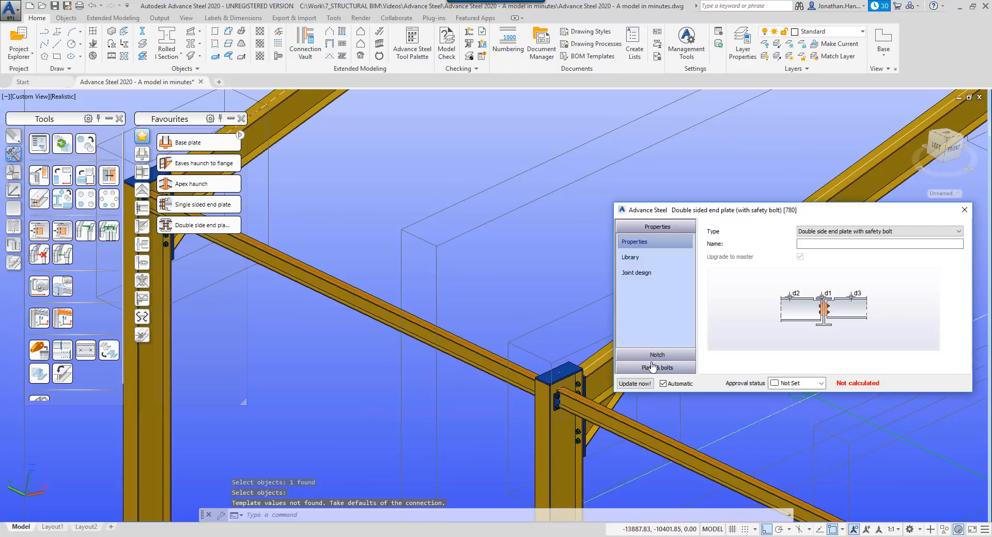
Set the double sided connection's bolt diameter to 16 mm, adjust its group 1 vertical bolts, and close the properties.
click(660, 368)
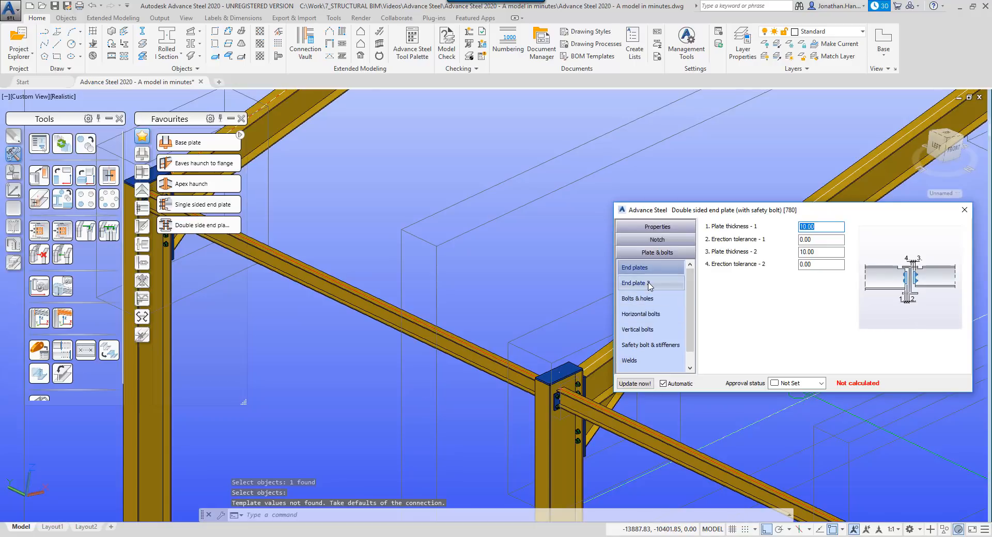
click(637, 299)
click(828, 227)
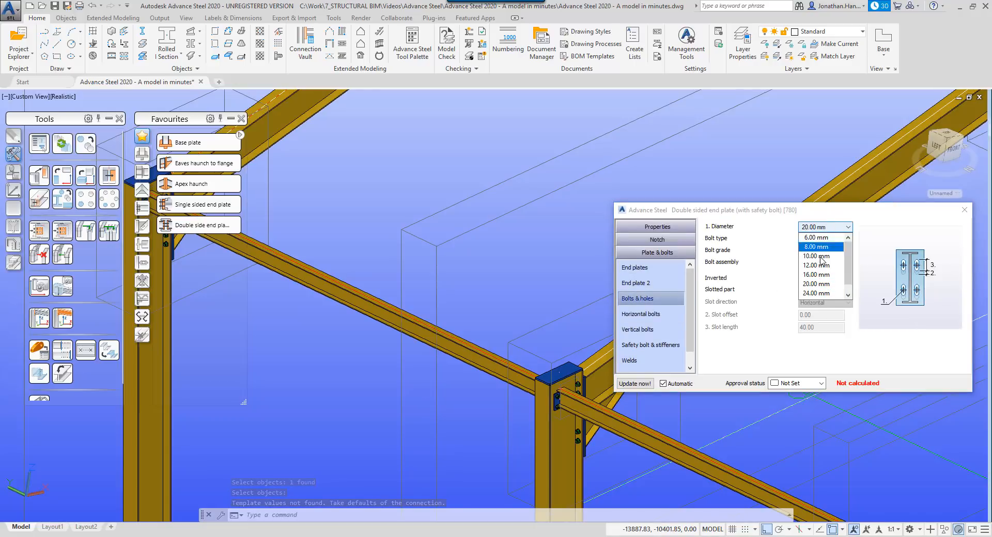
click(822, 275)
click(667, 329)
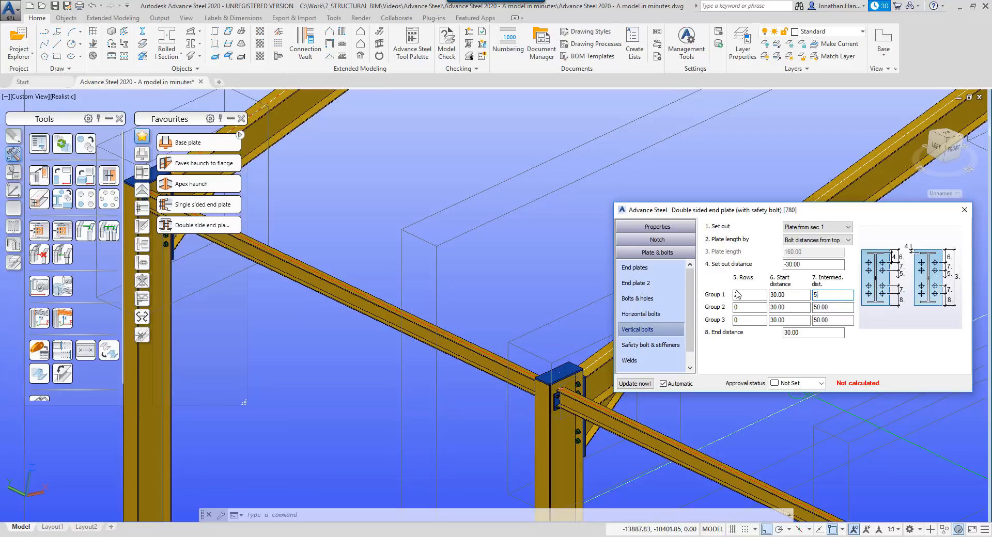
click(964, 212)
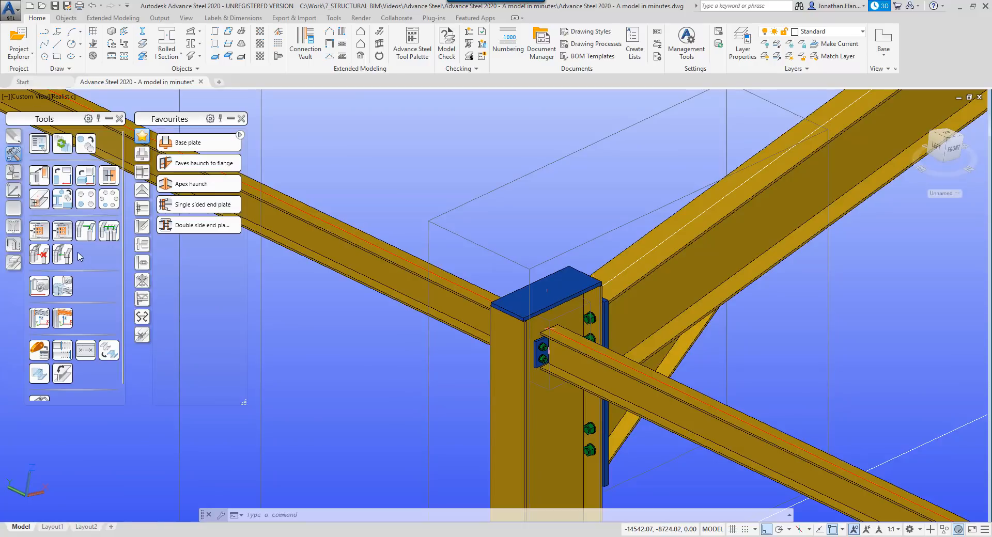
Start a multiple transfer of the double sided end plate connection and pick the other five intermediate columns as its target main members.
click(67, 233)
click(546, 354)
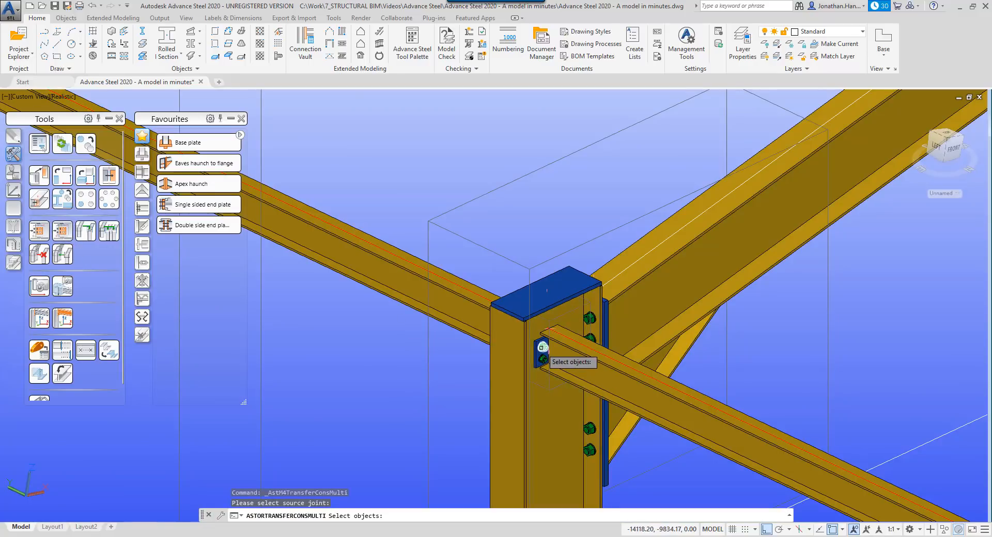
scroll(543, 351, down, 5)
scroll(546, 353, down, 5)
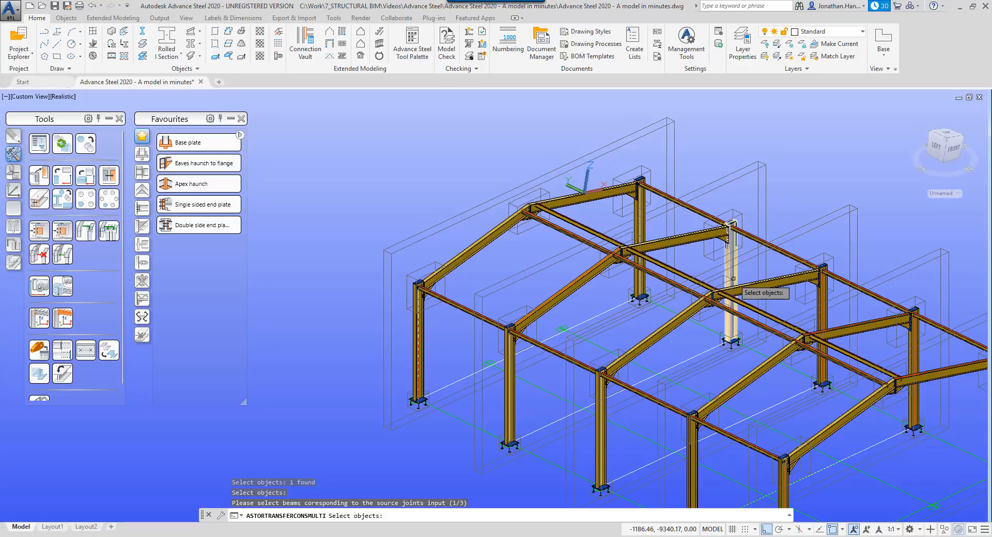
click(735, 278)
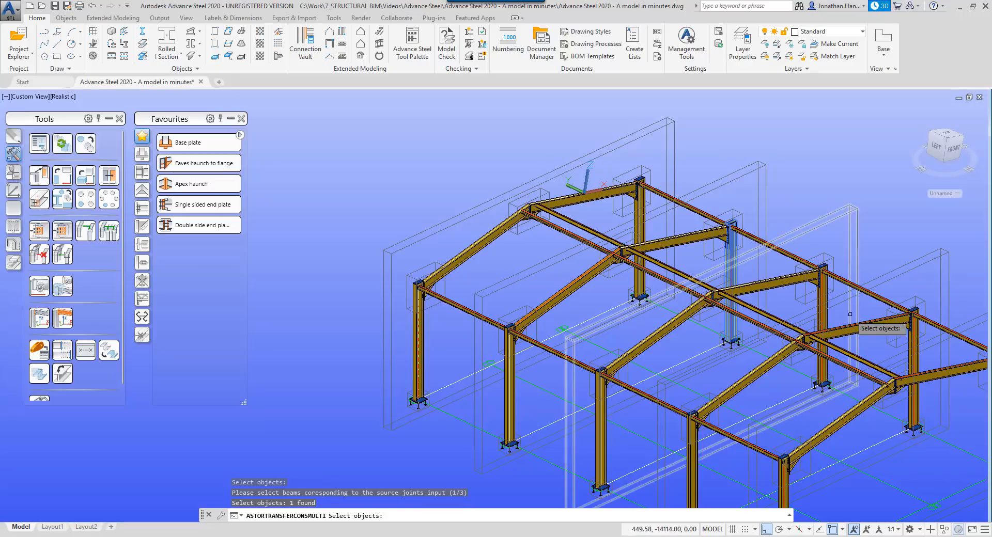
click(827, 317)
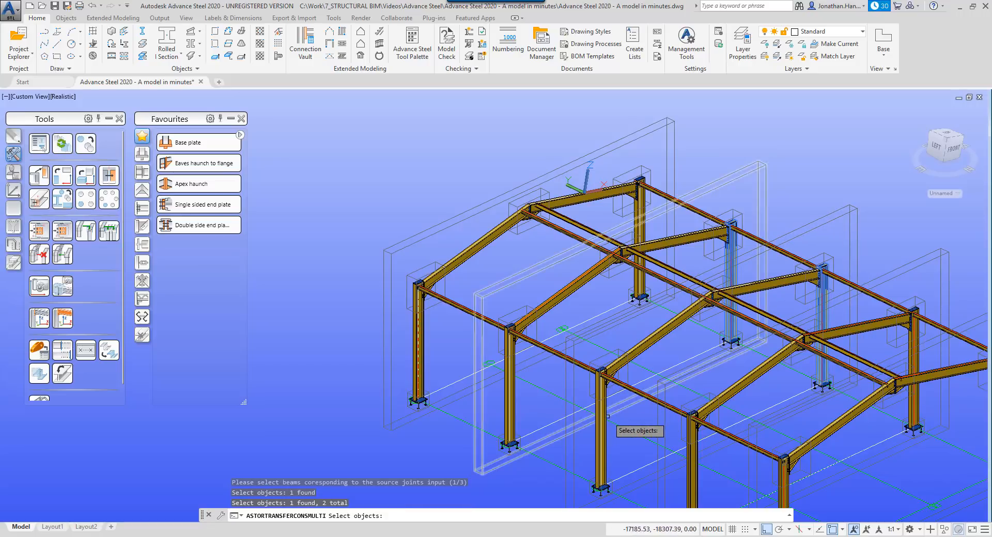
scroll(806, 344, down, 2)
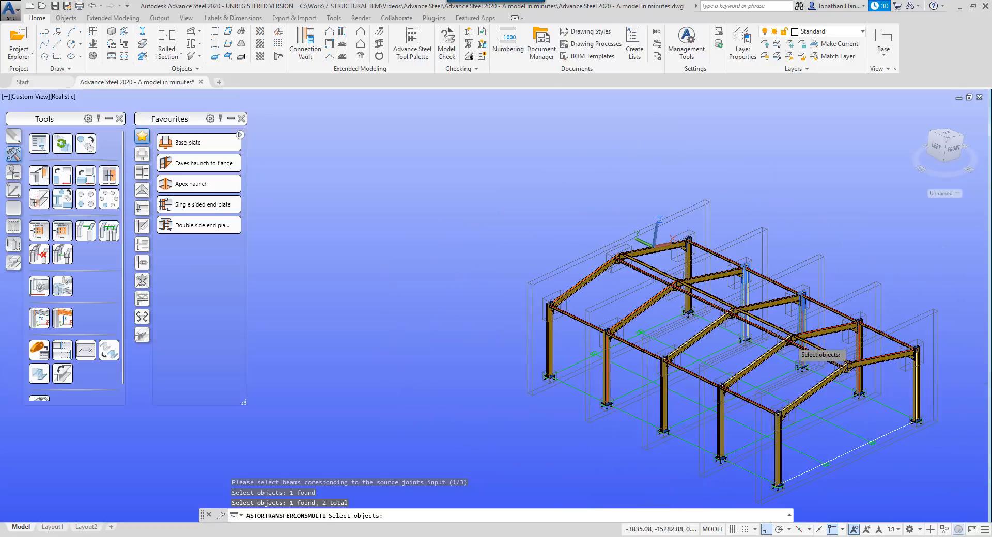
middle_drag(792, 341, 755, 330)
click(819, 335)
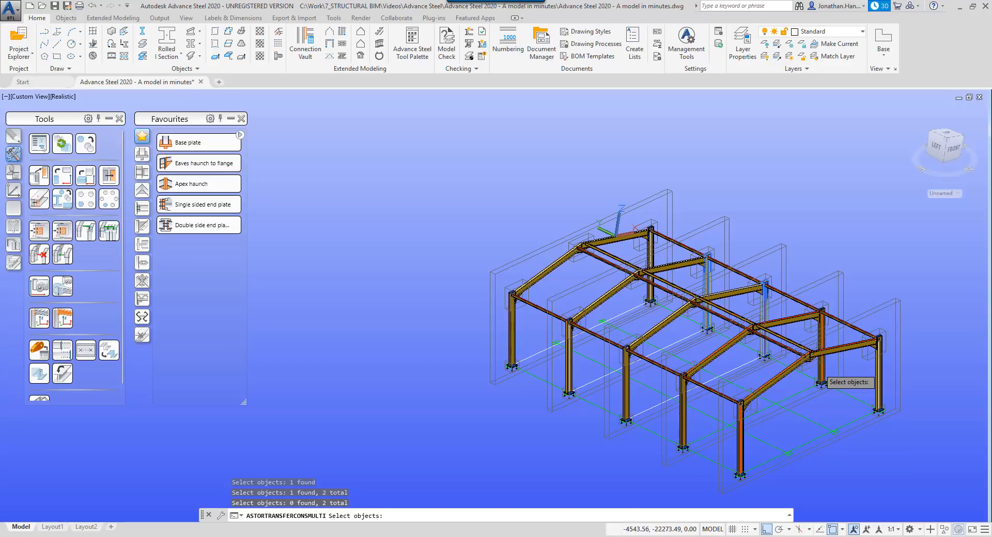
click(821, 382)
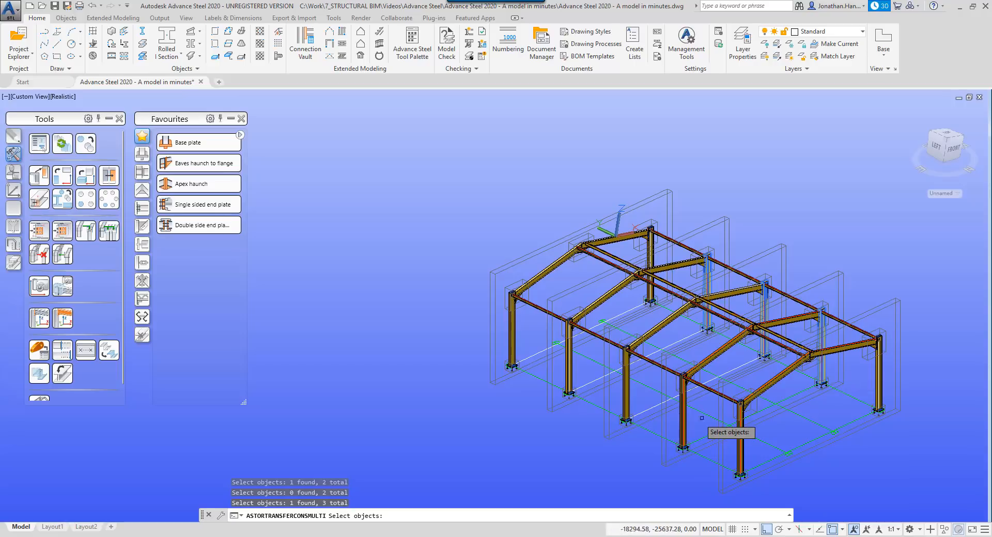
click(624, 387)
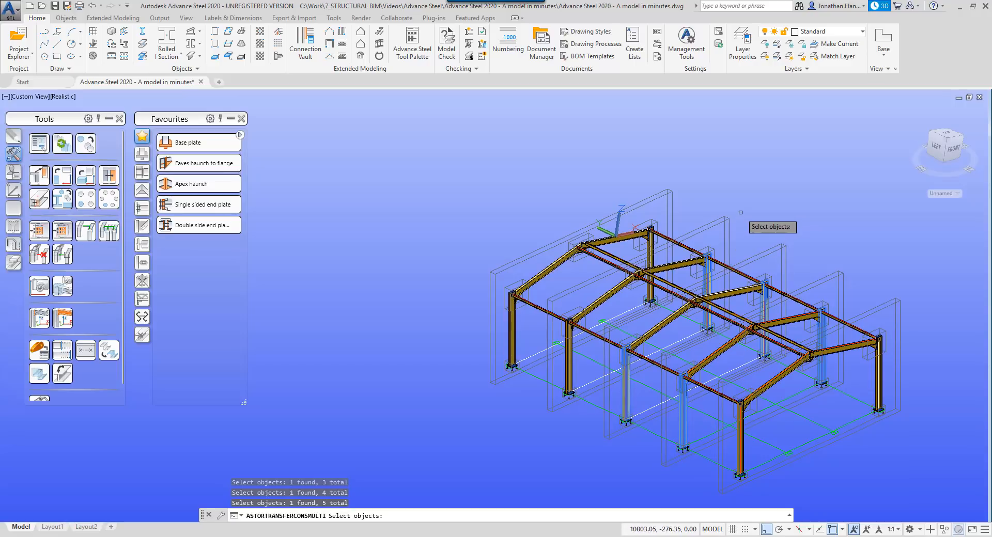
key(Return)
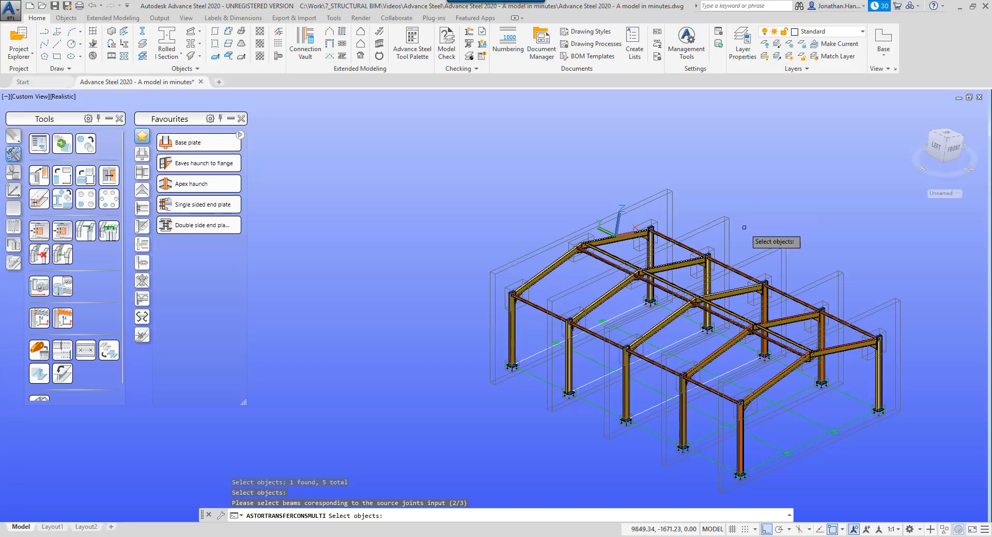
Complete the transfer with the second- and fourth-bay eaves beams as one secondary set and the two third-bay eaves beams as the other.
click(723, 264)
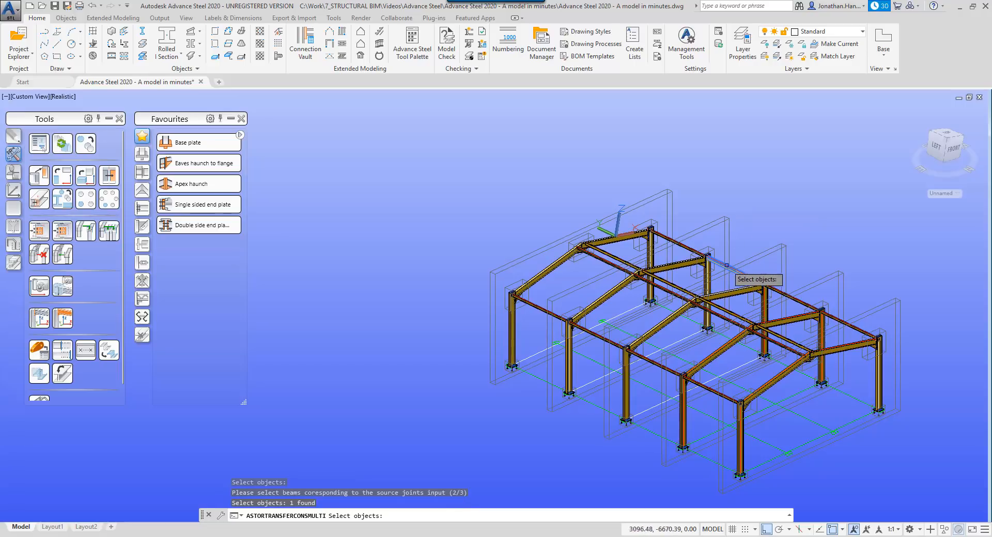
click(854, 327)
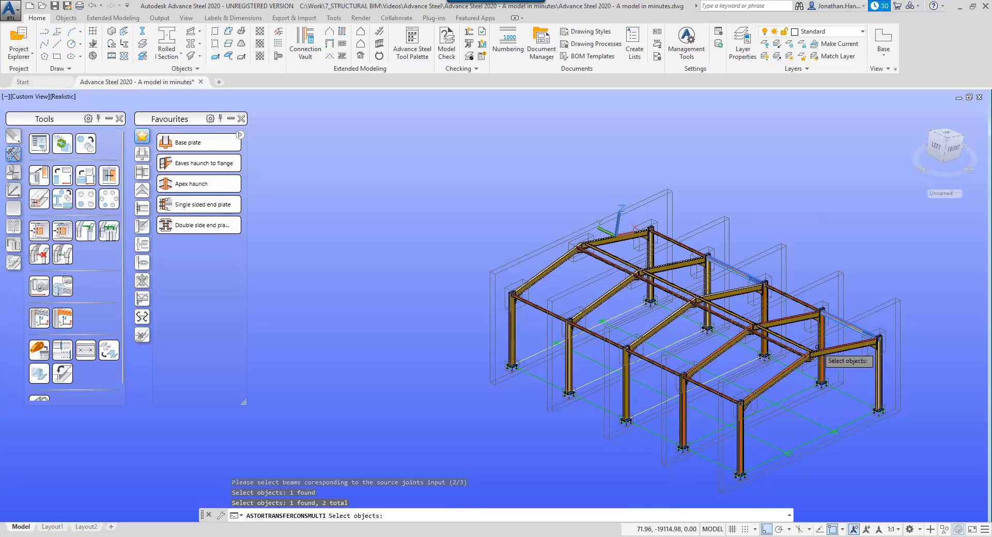
click(716, 391)
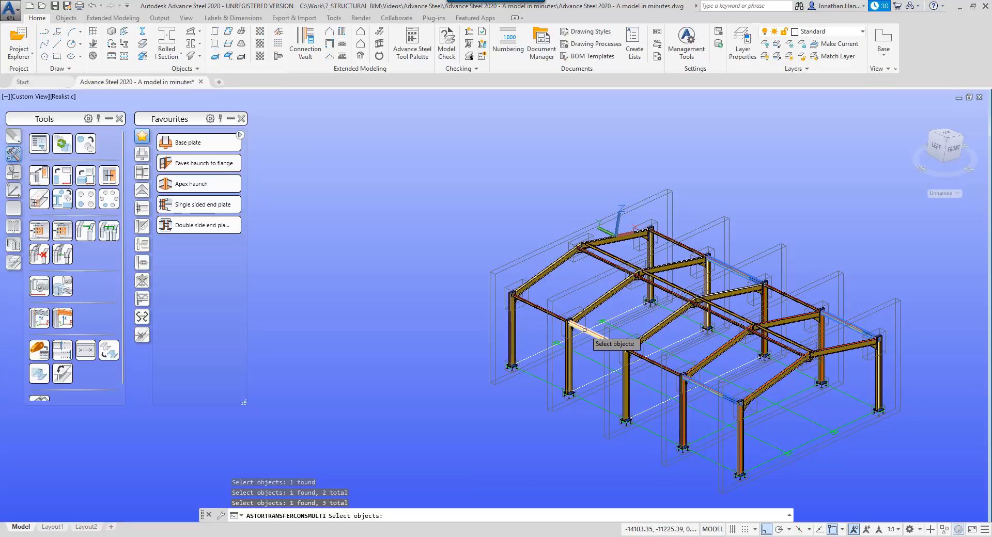
key(Return)
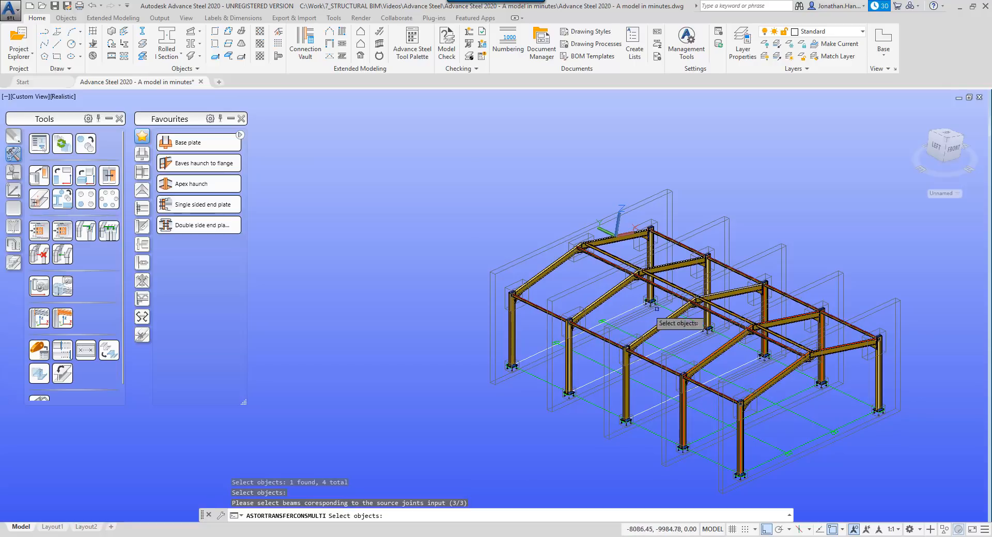
click(775, 290)
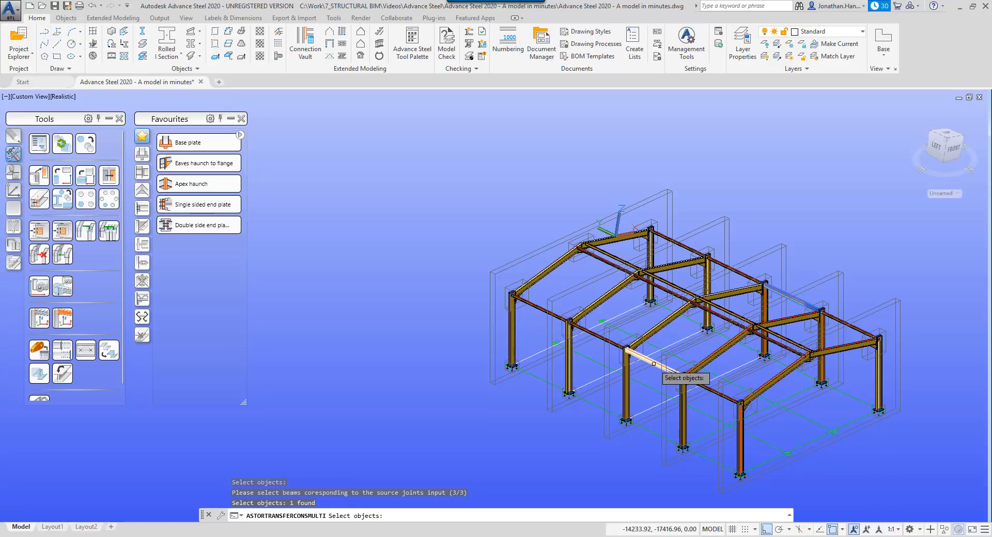
click(654, 363)
key(Return)
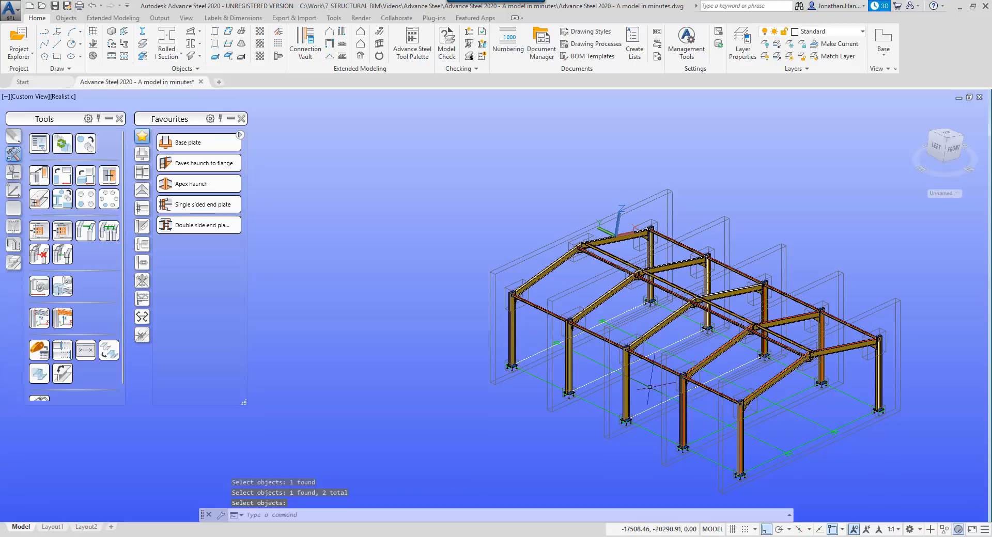
Add a single sided end plate connection between the first frame's near rafter and the adjoining ridge beam.
scroll(672, 380, up, 10)
scroll(587, 268, down, 10)
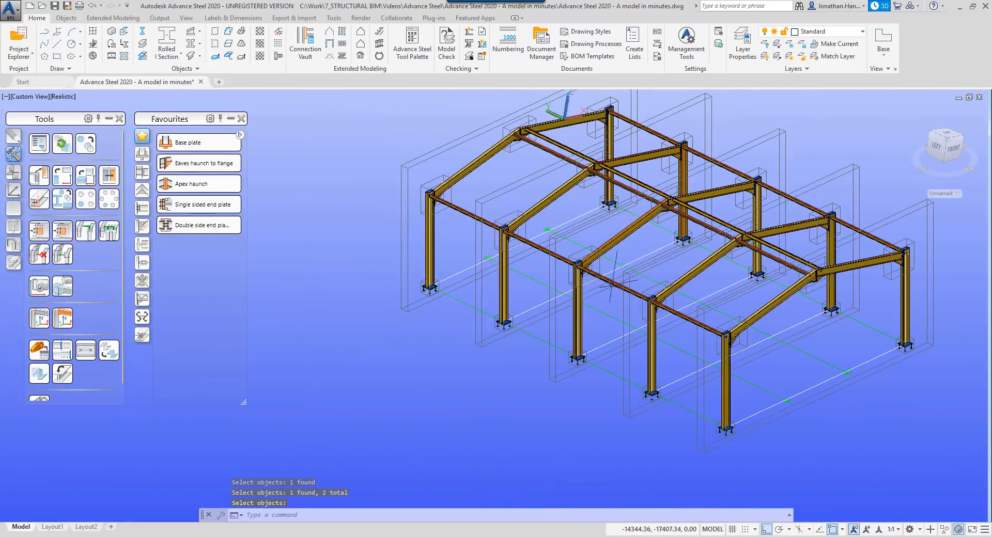
scroll(409, 191, up, 10)
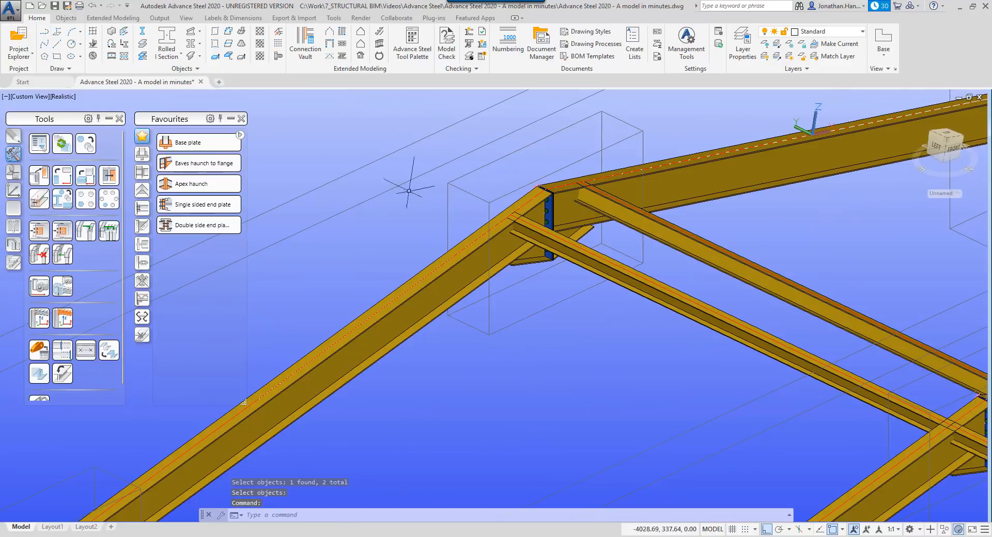
click(201, 205)
click(516, 246)
key(Return)
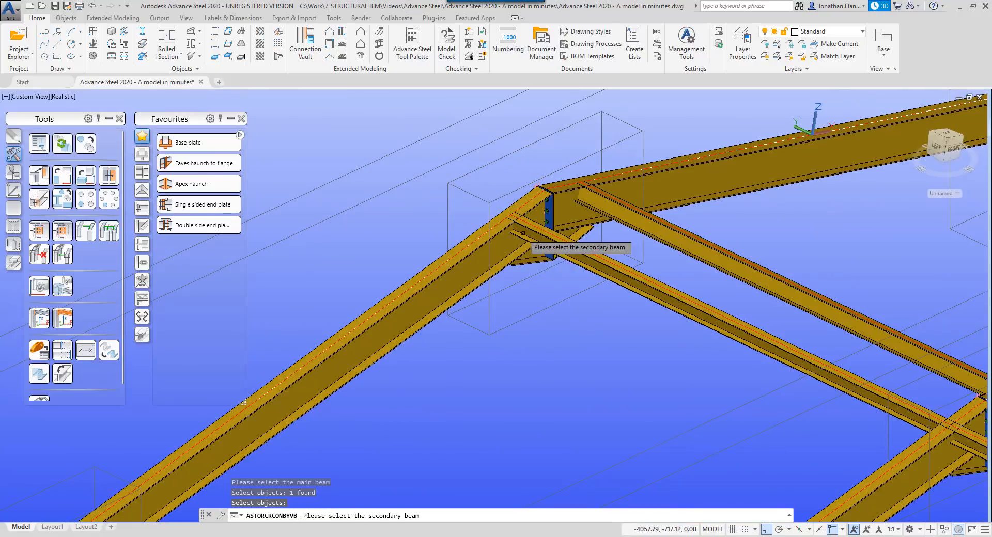
click(522, 232)
key(Return)
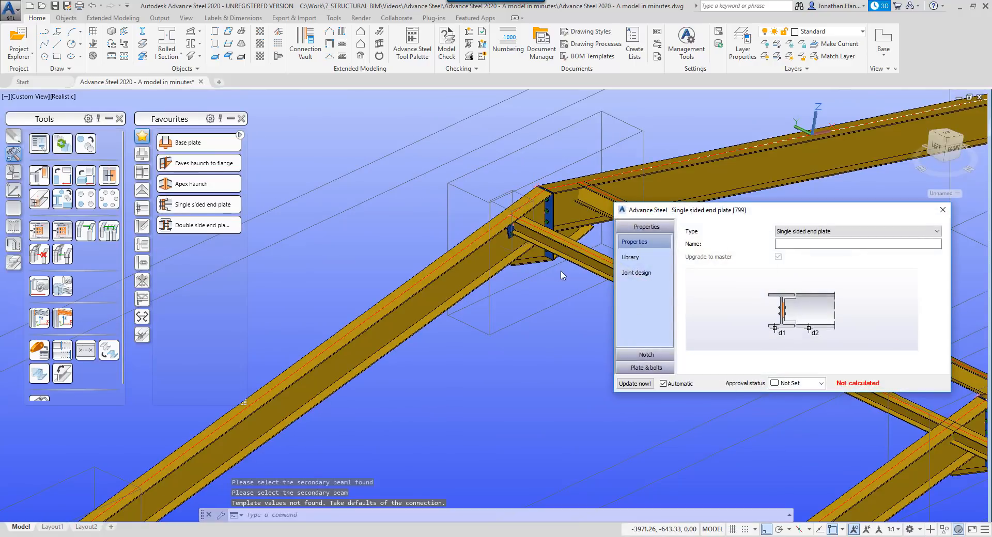
Set the single sided end plate's group 1 vertical bolt intermediate distance to 50 mm and close the properties.
click(646, 367)
click(638, 299)
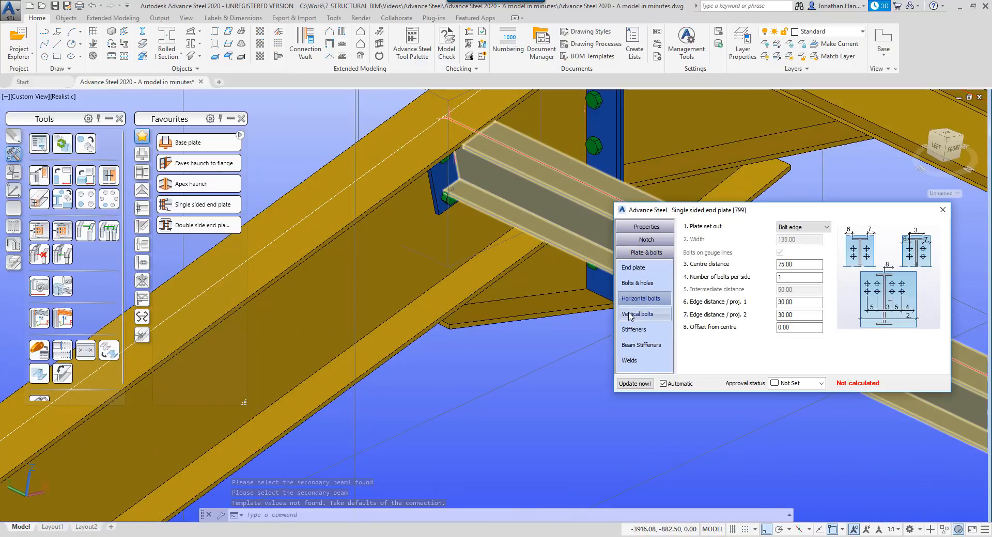
click(629, 315)
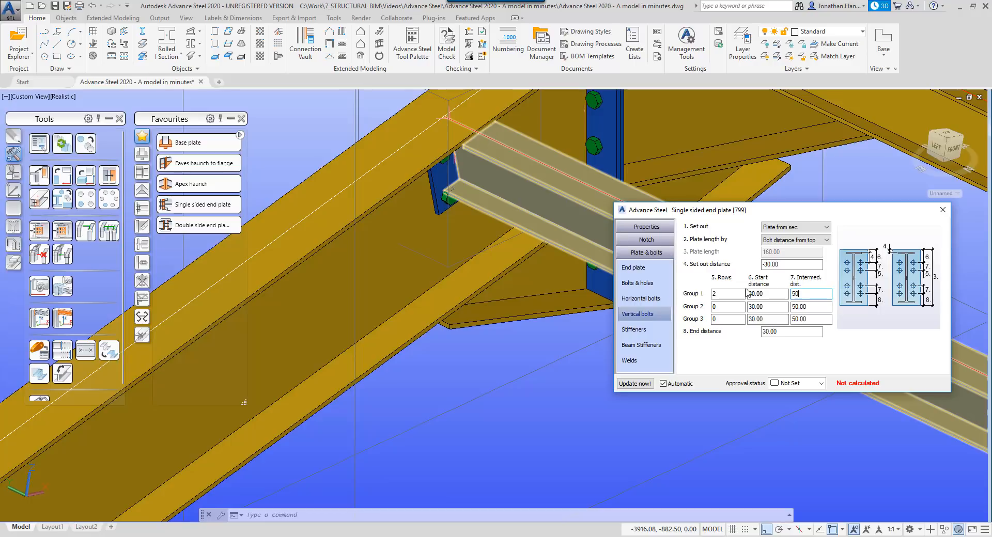
key(Return)
click(943, 209)
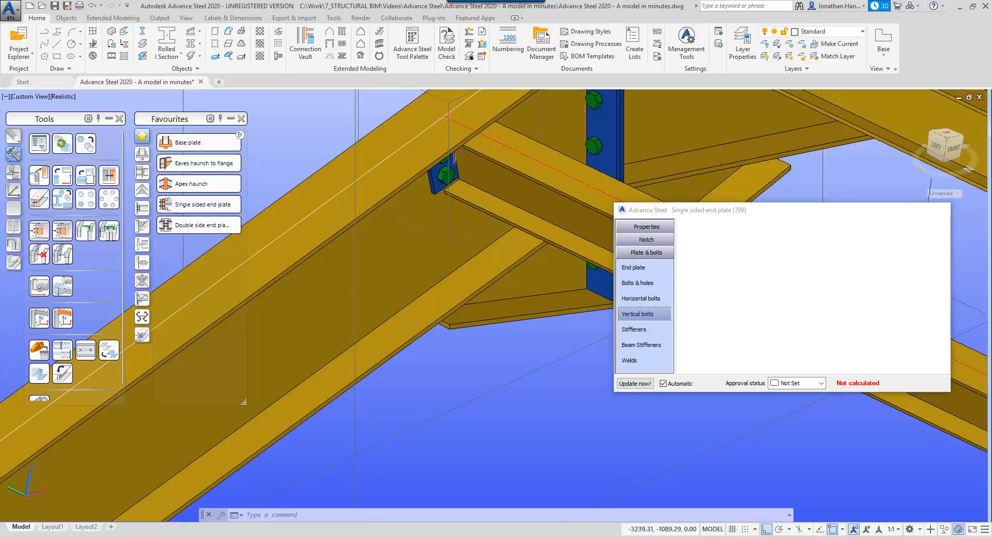
click(38, 229)
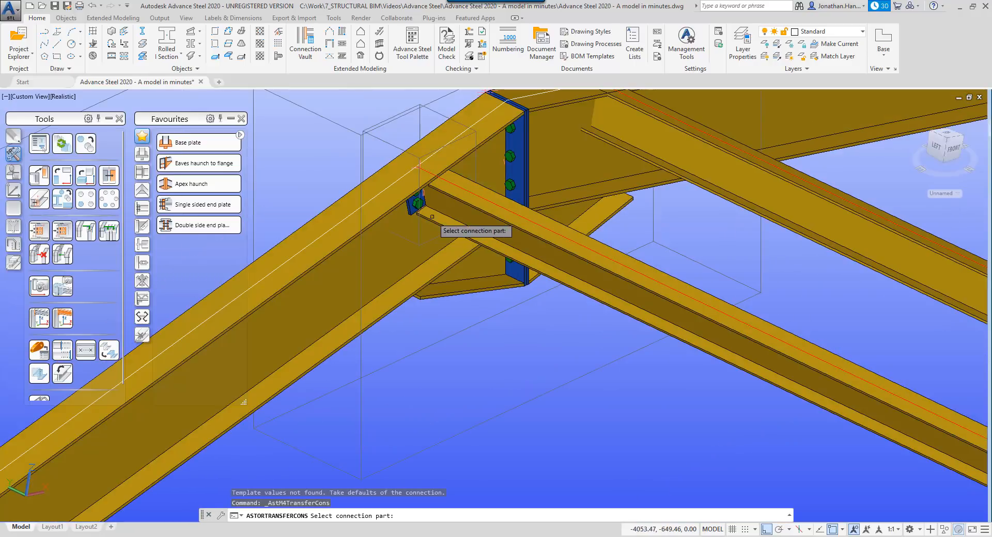
click(421, 215)
key(Return)
scroll(523, 223, down, 2)
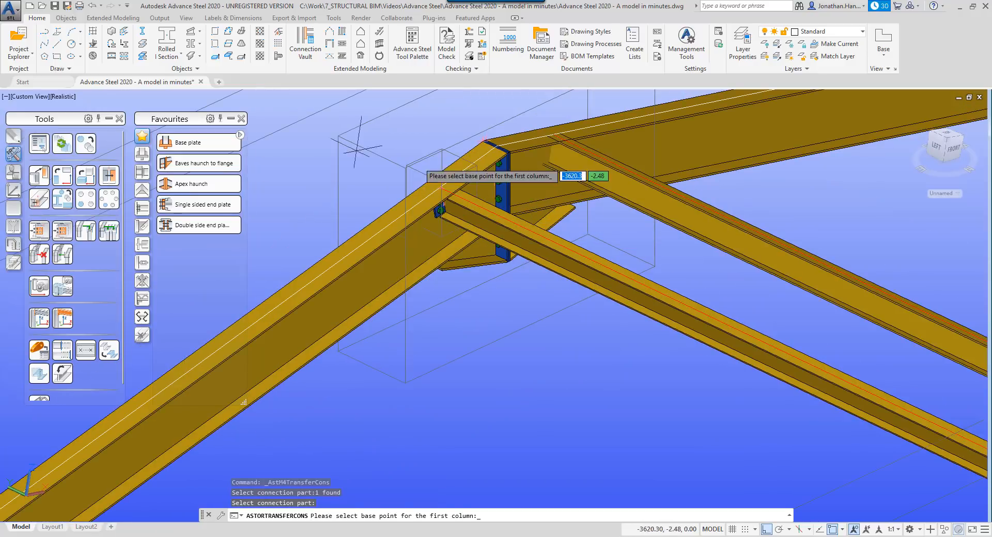
Transfer the ridge beam's single sided end plate connection to the first frame's opposite rafter and its parallel ridge beam.
click(37, 229)
scroll(452, 241, up, 3)
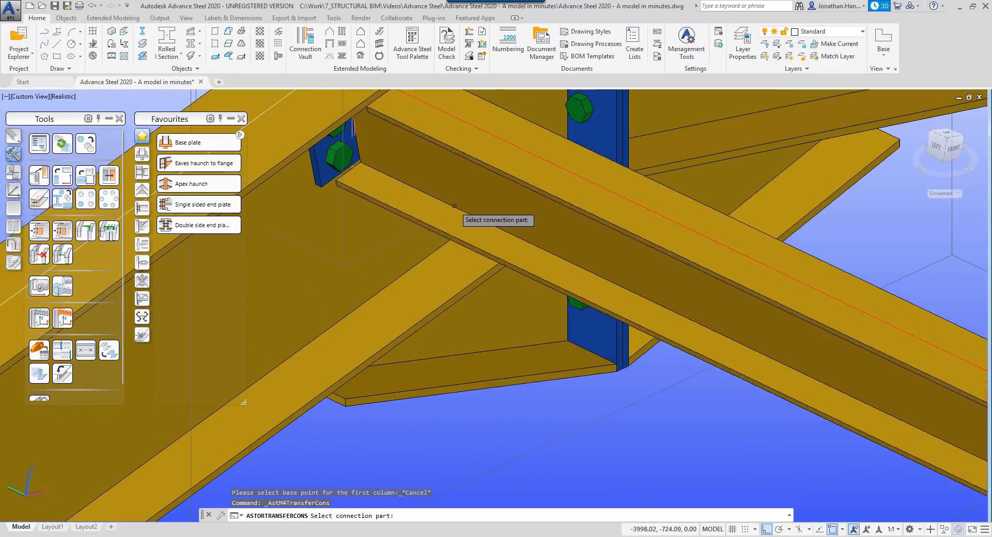
click(350, 155)
key(Return)
scroll(351, 154, down, 4)
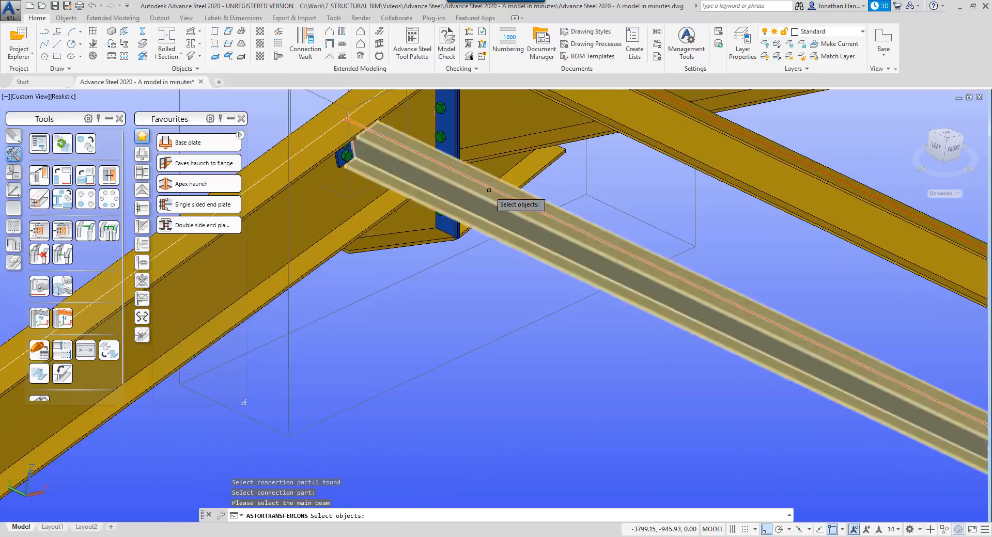
middle_drag(488, 190, 441, 252)
click(501, 166)
key(Return)
click(511, 142)
key(Return)
Transfer the same single sided end plate connection to the last frame's far rafter and its adjoining ridge beam.
scroll(530, 175, down, 9)
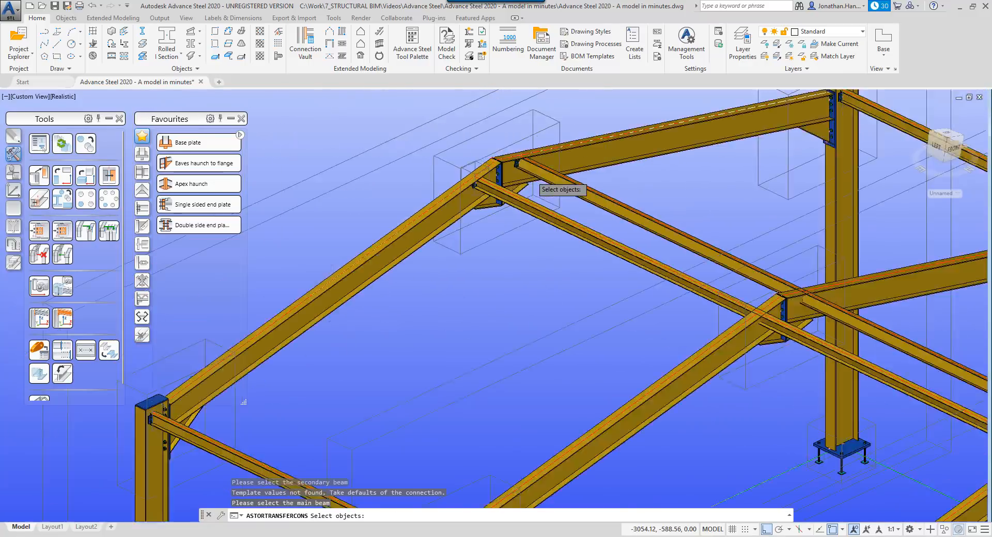
middle_drag(816, 289, 519, 207)
scroll(770, 277, up, 2)
click(780, 360)
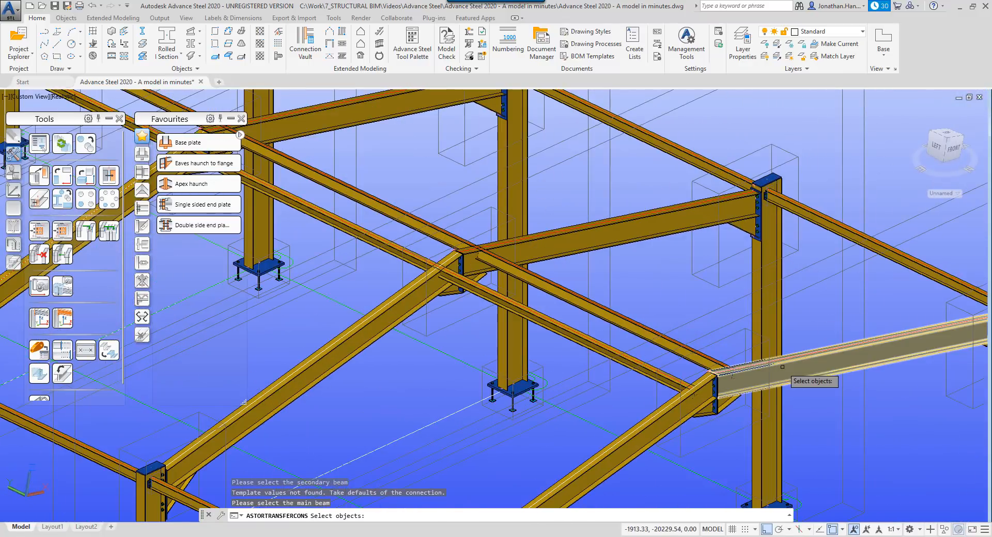
key(Return)
click(673, 344)
key(Return)
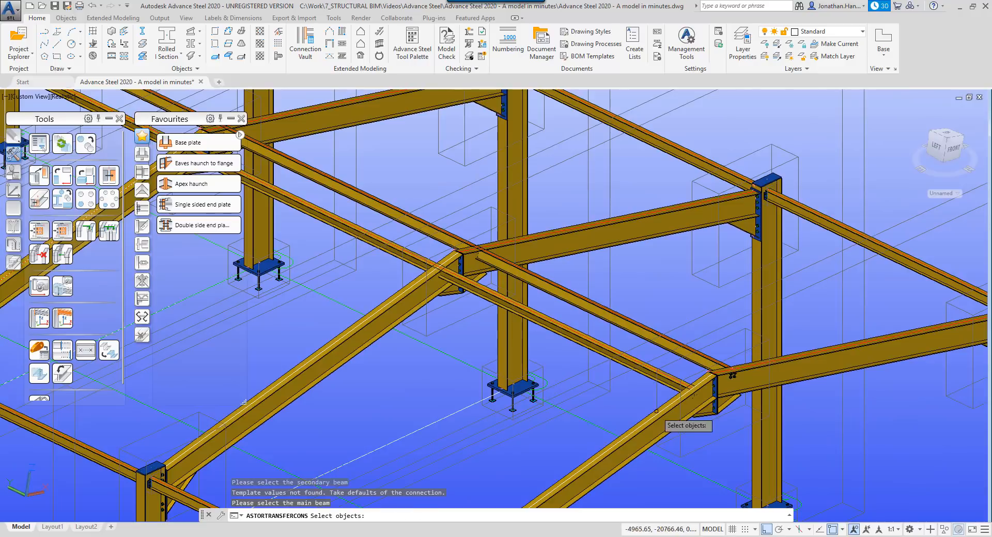
Transfer the single sided end plate connection to the last frame's near rafter and its ridge beam, and end the transfer.
click(658, 417)
key(Return)
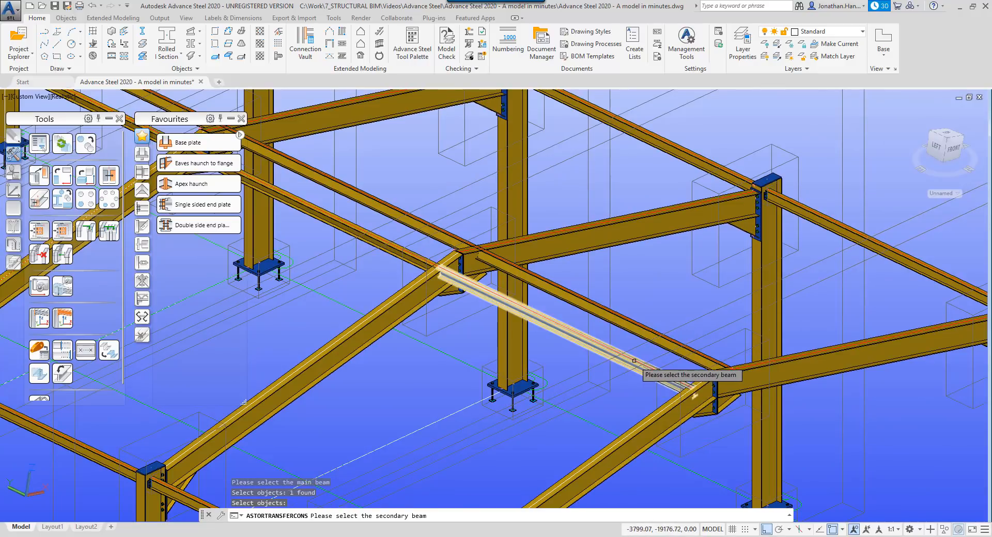
click(642, 361)
key(Return)
scroll(687, 343, down, 2)
key(Escape)
key(Escape)
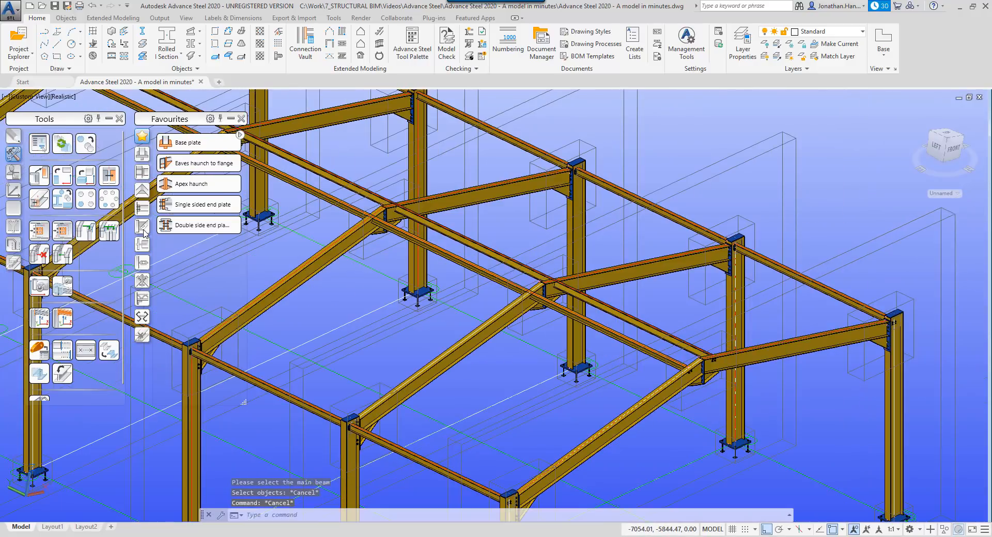
Add a double side end plate connection joining the ridge beams on both sides of the fourth frame's near rafter.
click(164, 232)
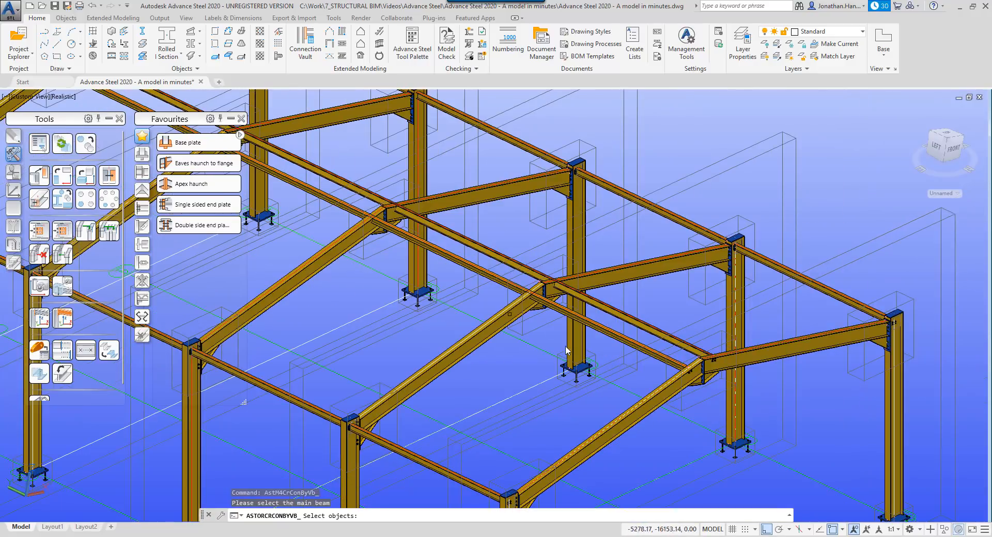
click(505, 305)
key(Return)
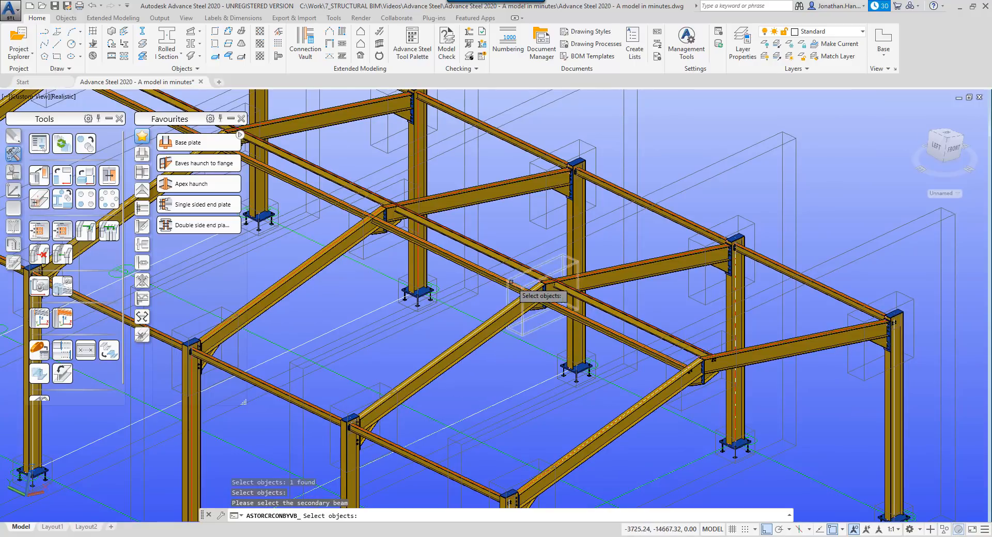
click(567, 308)
key(Return)
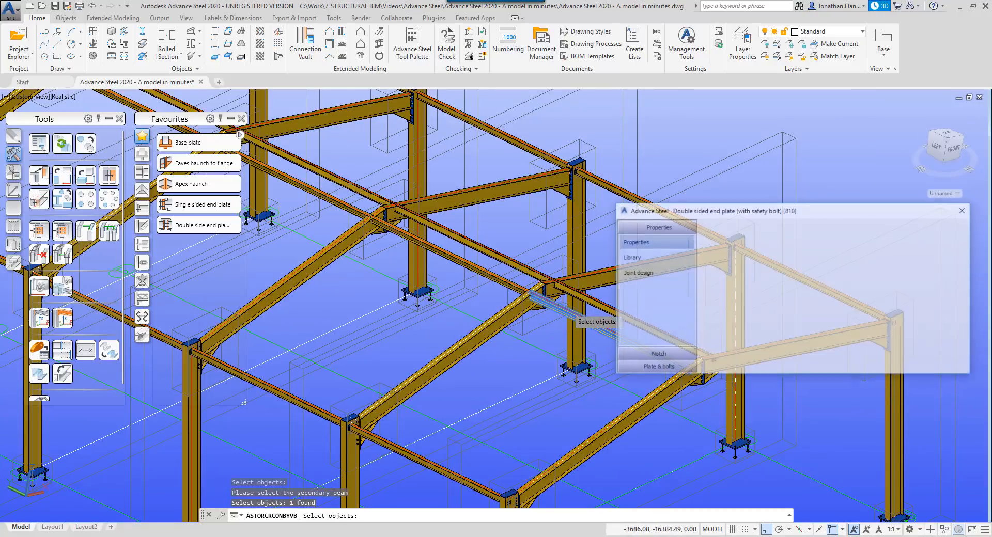
Set the double sided end plate's bolt diameter to 16 mm and group 1 vertical bolt intermediate distance to 50 mm, and close the properties.
click(676, 367)
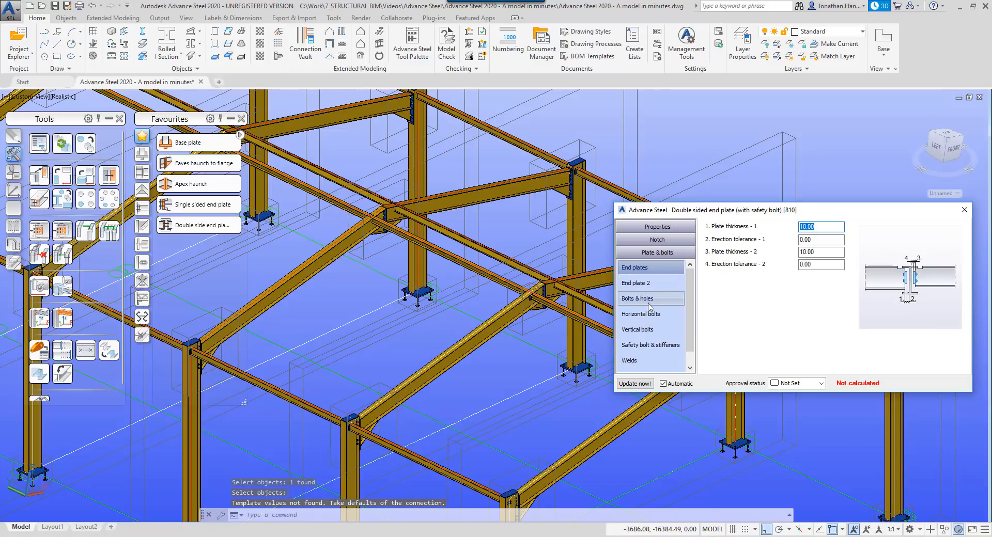
click(681, 298)
click(831, 229)
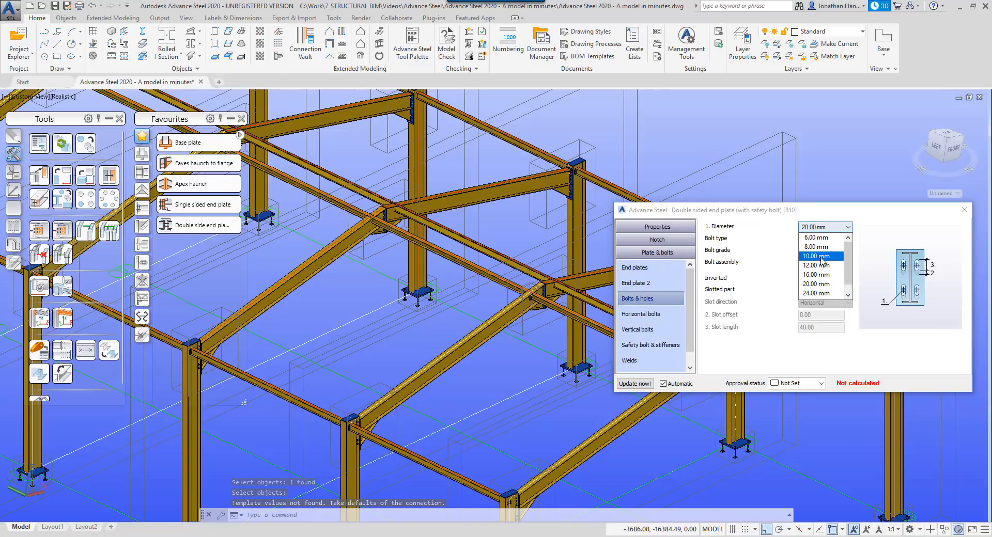
click(820, 265)
click(829, 230)
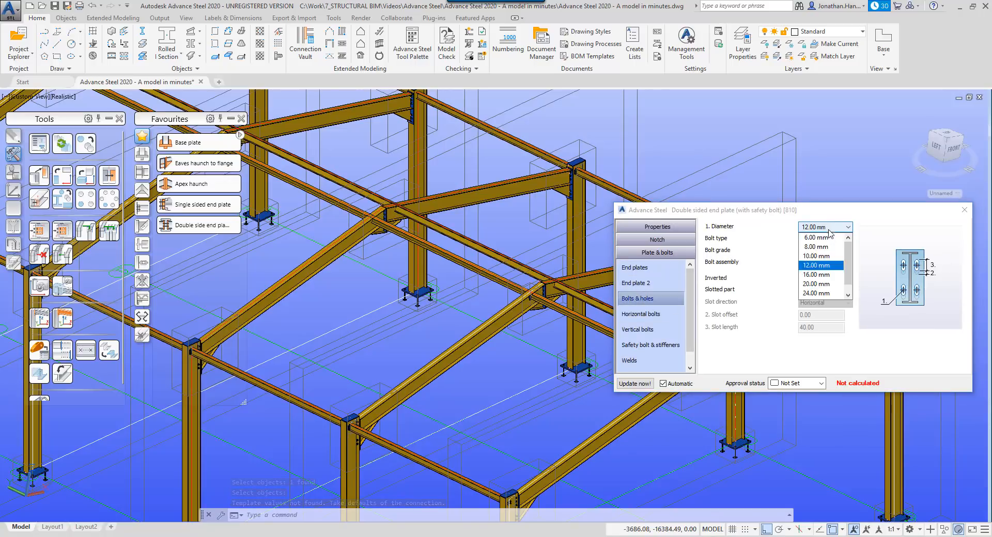
click(821, 276)
click(644, 331)
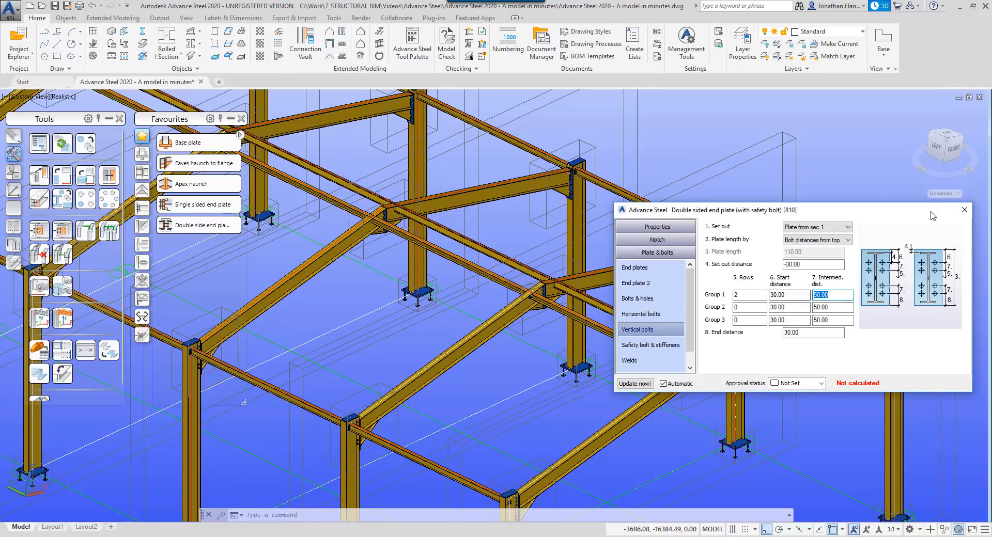
click(964, 209)
Start transferring the double sided end plate connection from the fourth frame's rafter.
click(37, 227)
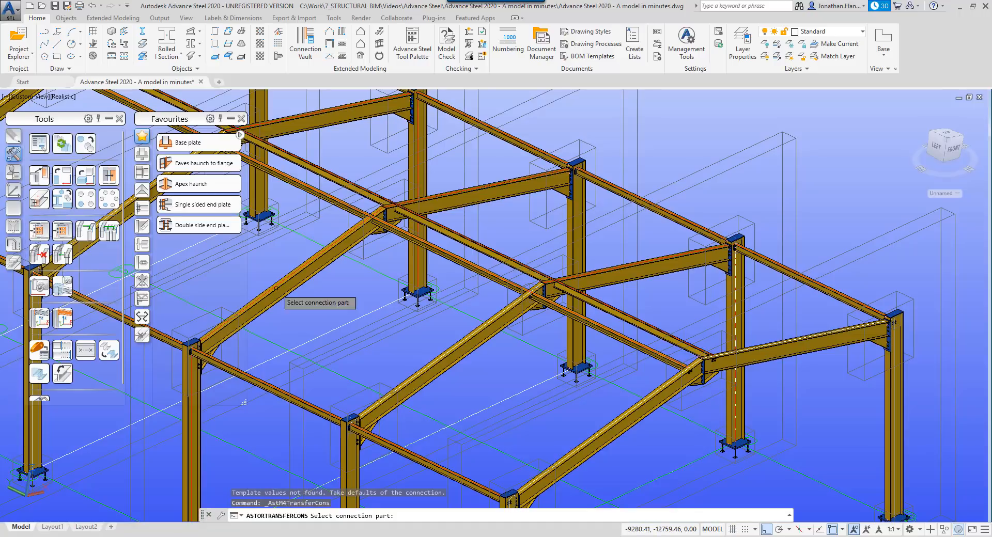
Transfer the existing bolted beam connection near the apex to the opposite rafter and its adjoining longitudinal ridge beam.
scroll(498, 281, up, 5)
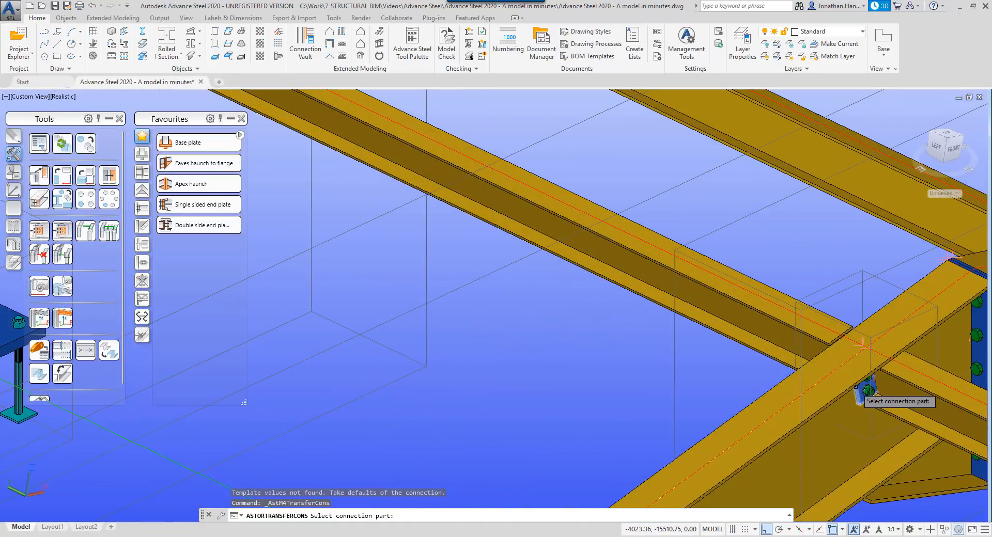
click(859, 392)
scroll(868, 403, down, 6)
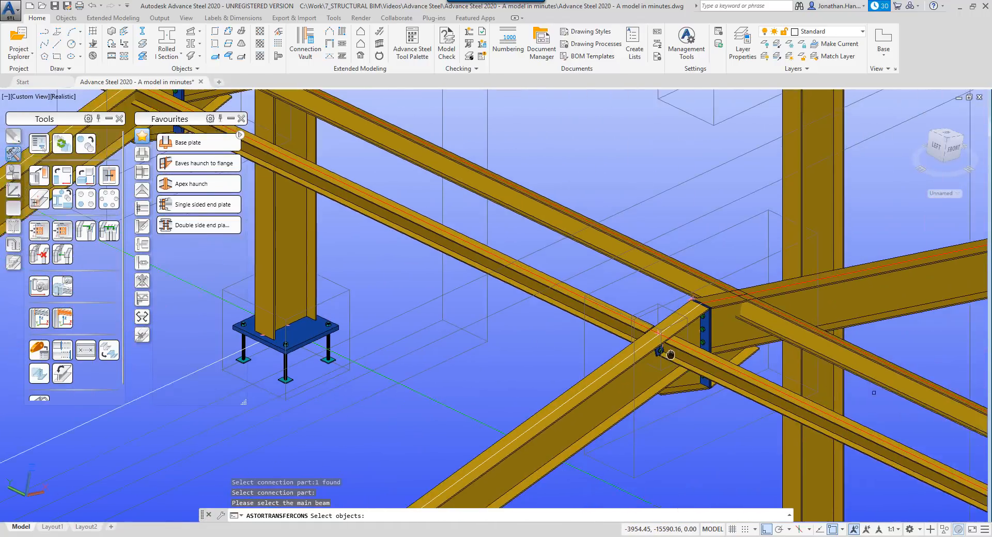
scroll(713, 343, up, 3)
click(700, 335)
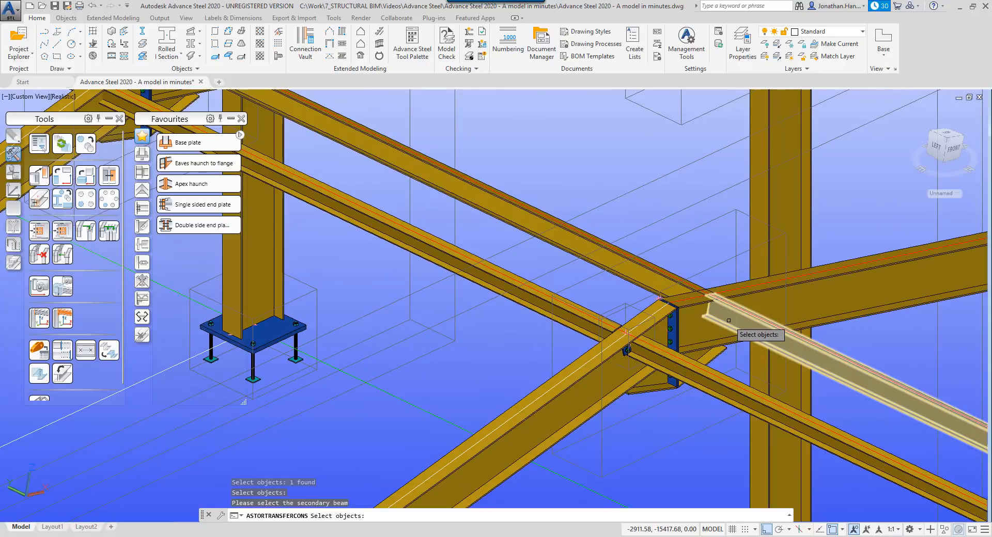
click(656, 283)
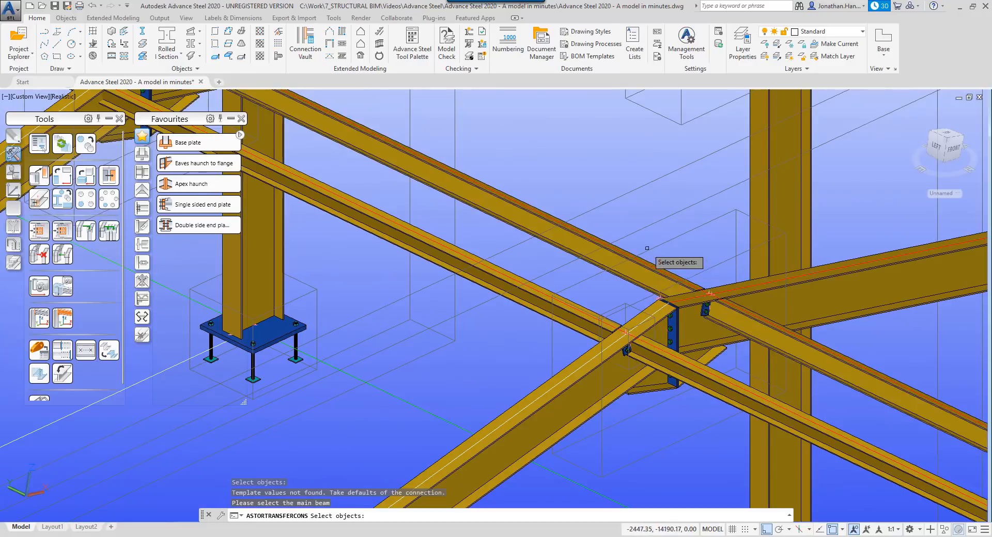
Transfer the connection to both rafters of the next frame, pairing each rafter with its longitudinal ridge beam.
middle_drag(648, 251, 813, 354)
click(531, 167)
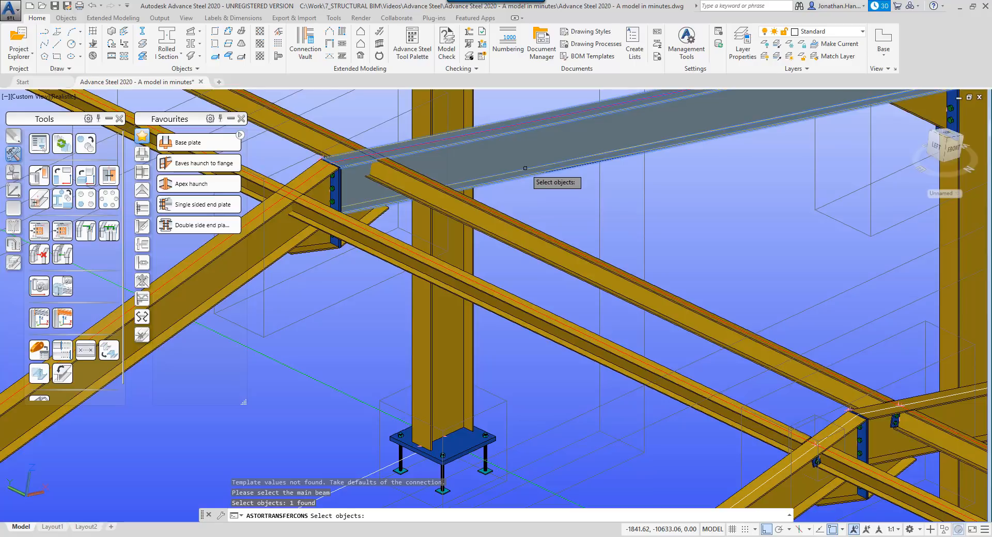
click(510, 217)
key(Return)
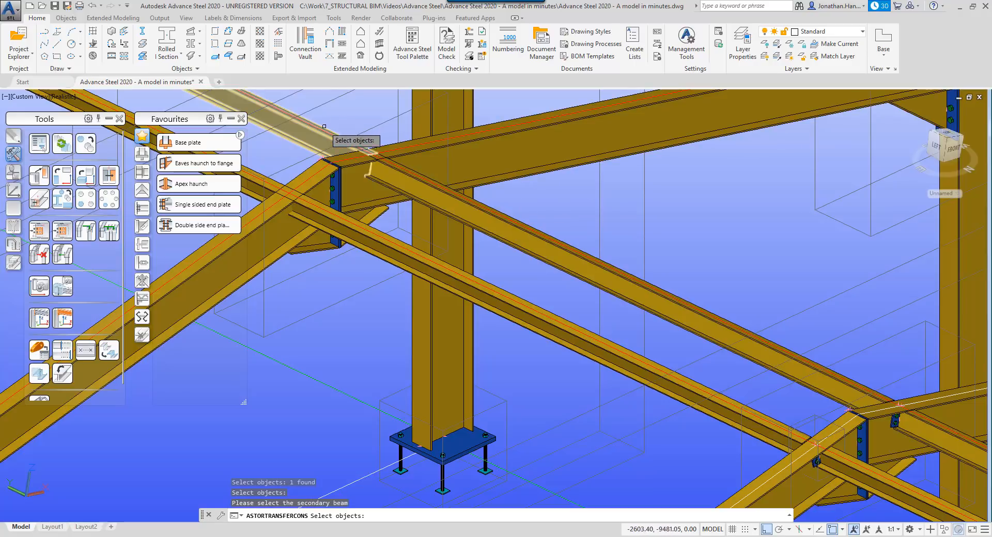
middle_drag(375, 122, 551, 241)
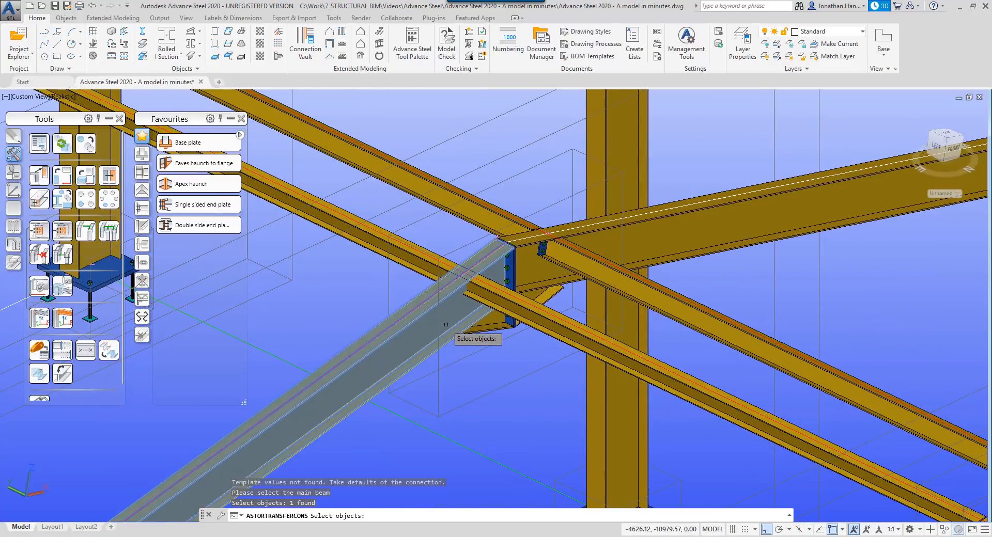
click(479, 299)
key(Return)
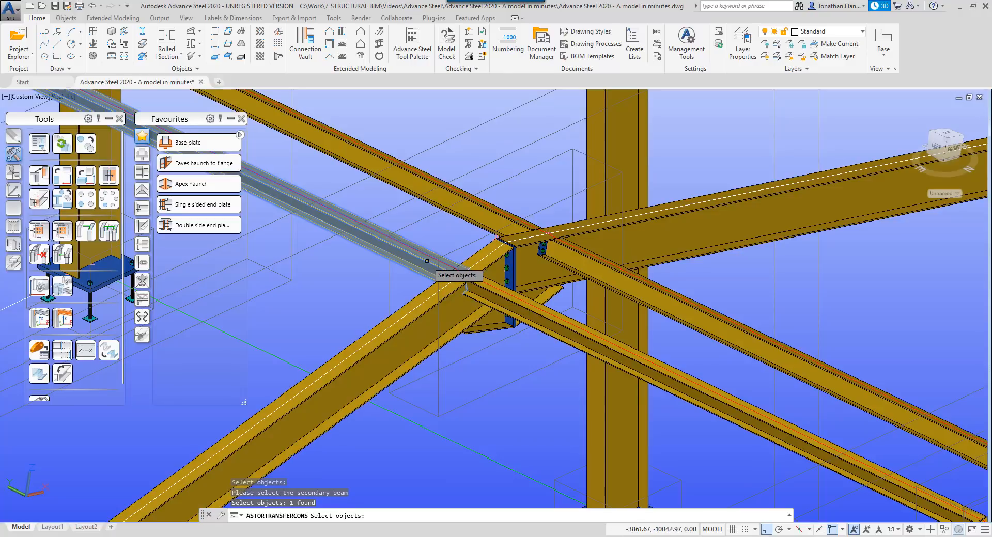
middle_drag(392, 265, 713, 338)
Transfer the connection to both rafter and ridge beam joints of the following frame, and finish the transfer.
middle_drag(483, 203, 634, 323)
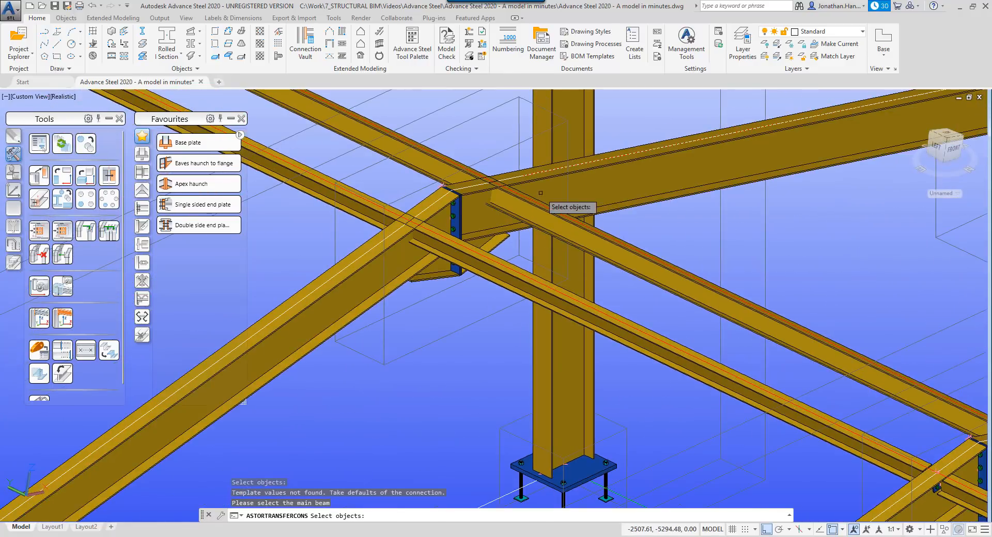
click(543, 194)
key(Return)
click(533, 213)
key(Return)
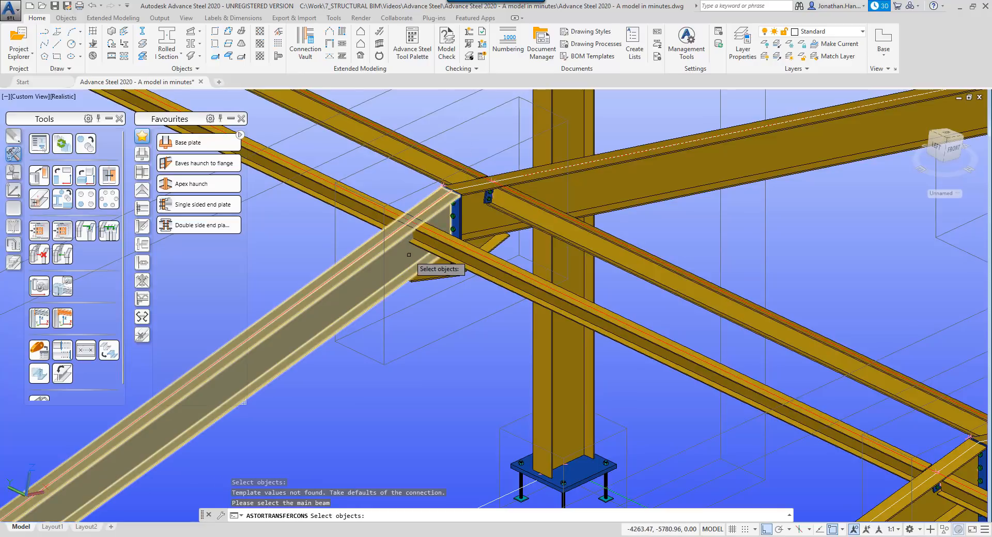
click(420, 235)
key(Return)
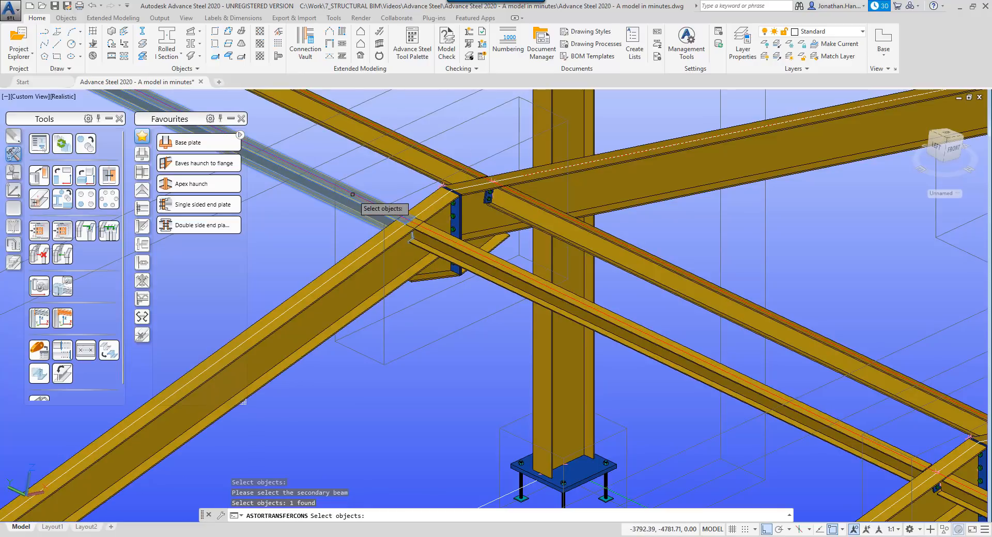
scroll(422, 186, down, 4)
middle_drag(538, 233, 763, 328)
key(Return)
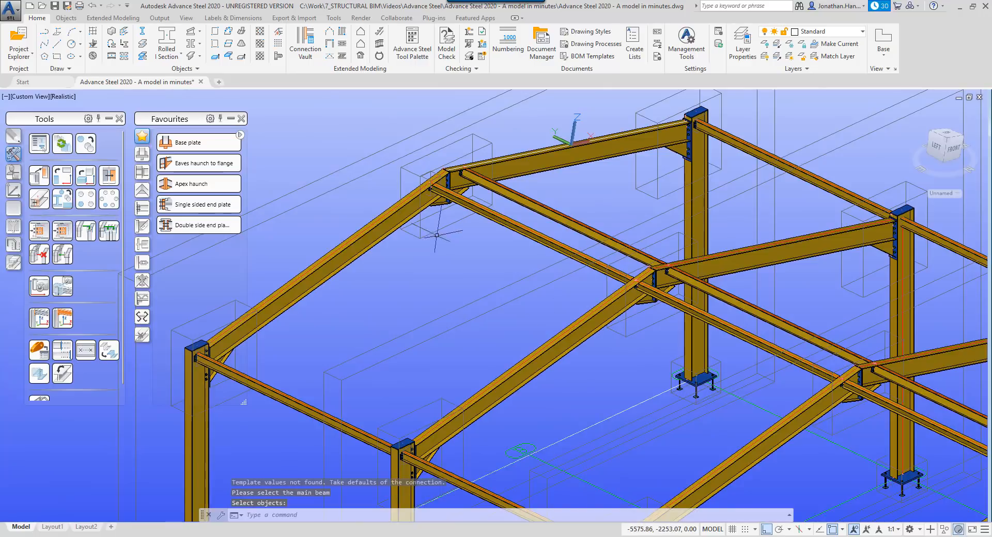
Create purlins supported by the five rafters of one roof slope, without a reference point or an additional reference beam.
scroll(445, 240, down, 4)
shift+middle_drag(513, 319, 792, 377)
shift+middle_drag(815, 365, 728, 342)
scroll(538, 296, up, 2)
middle_drag(538, 296, 588, 280)
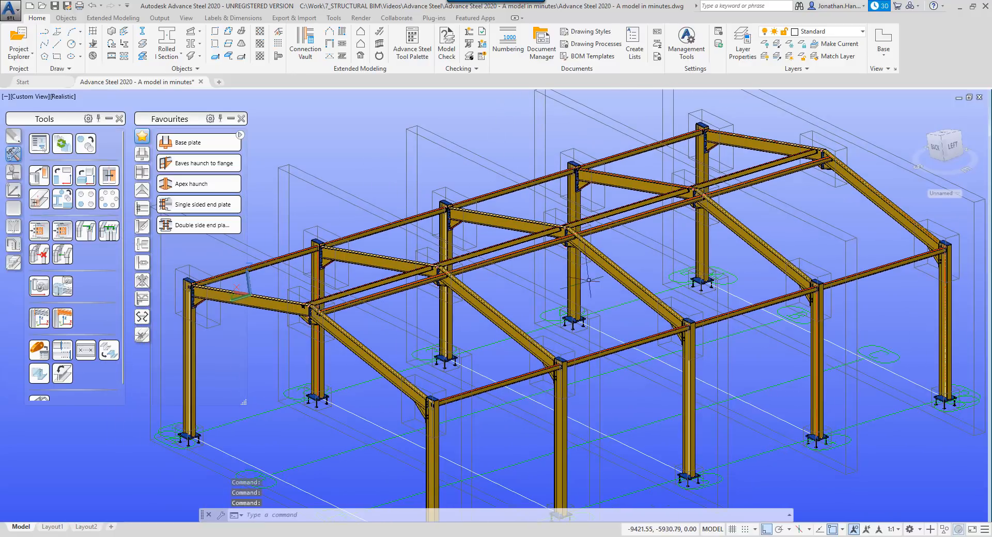
click(343, 37)
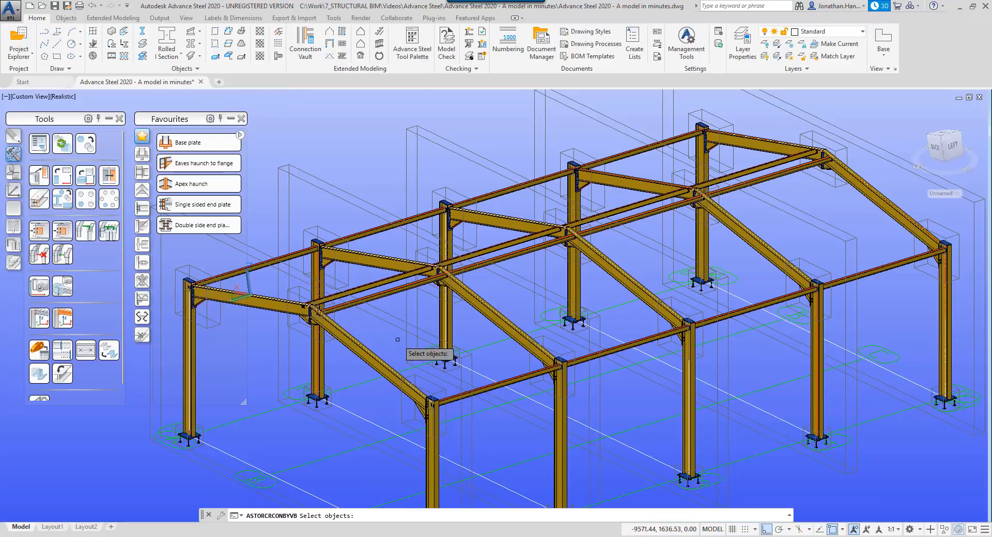
click(377, 362)
click(523, 339)
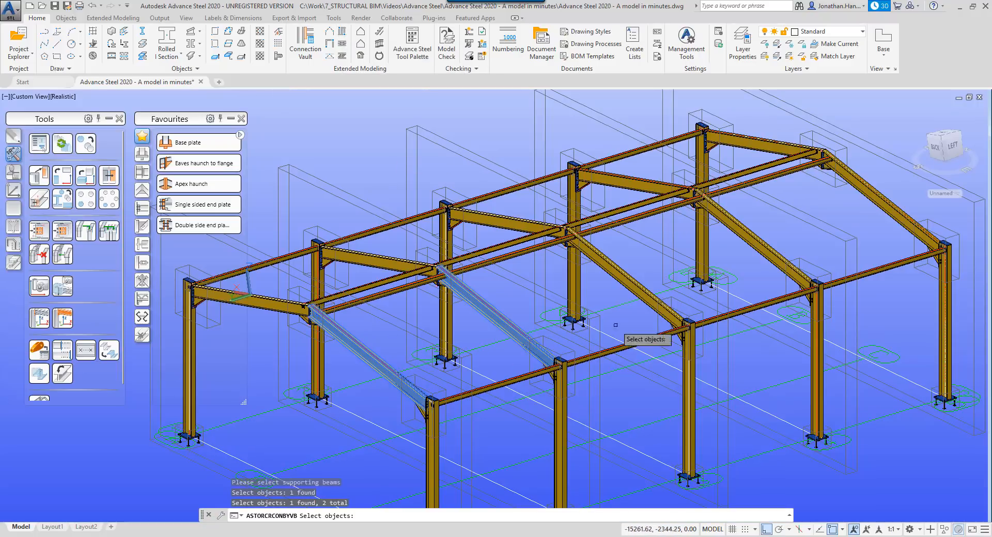
click(642, 300)
click(773, 254)
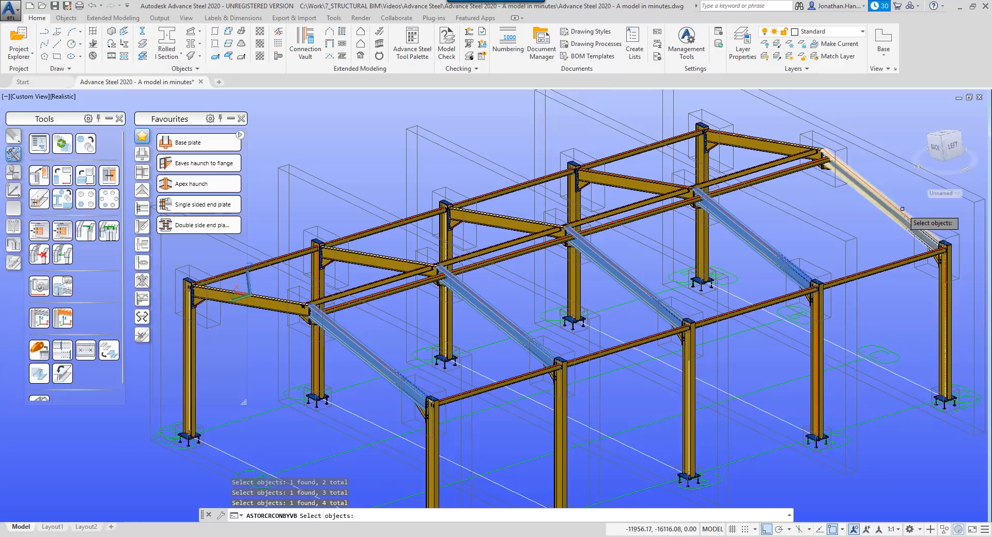
click(892, 212)
key(Return)
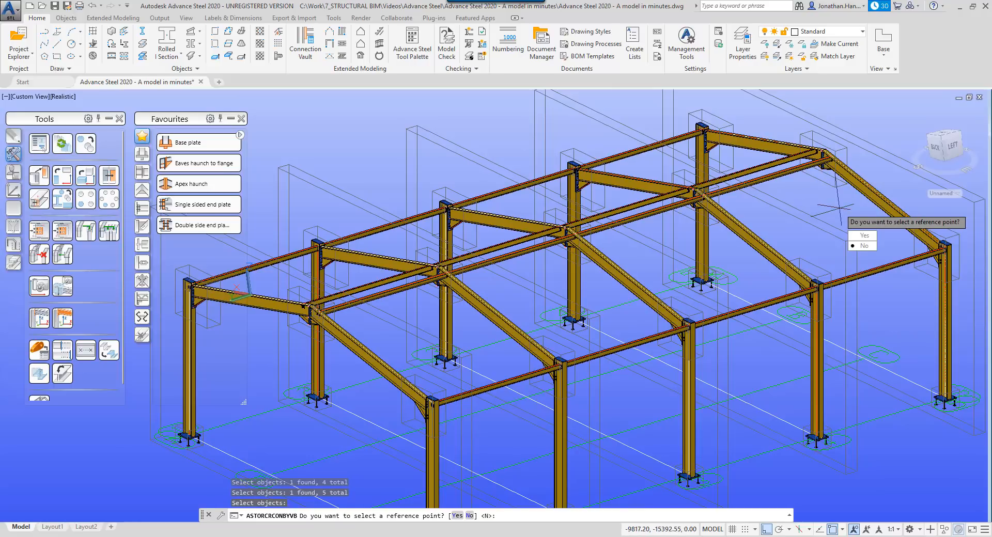
click(873, 245)
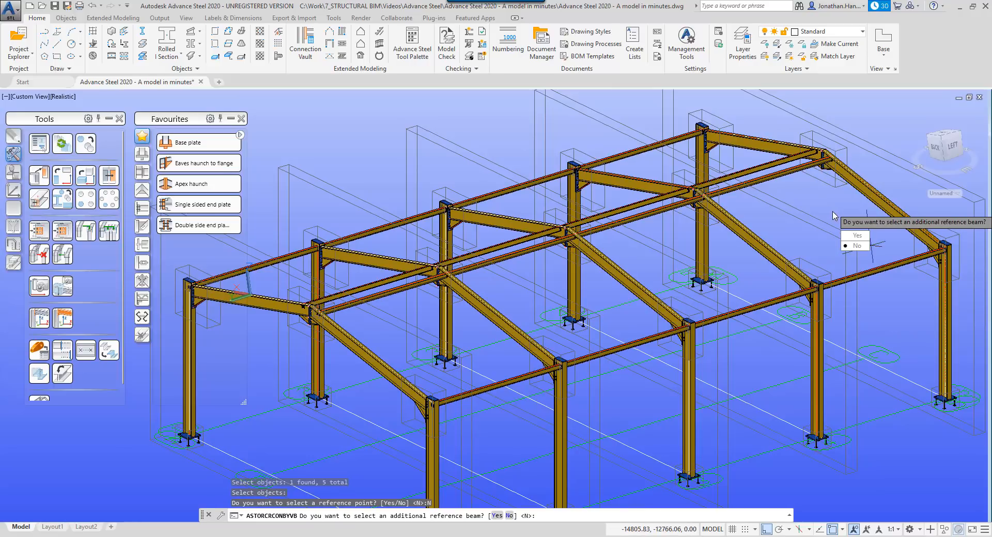
click(856, 248)
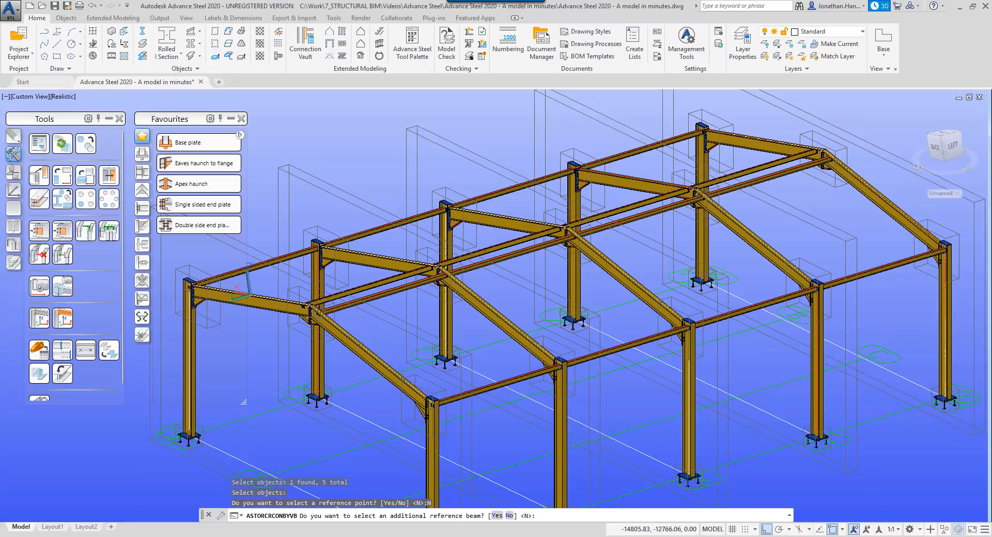
key(Return)
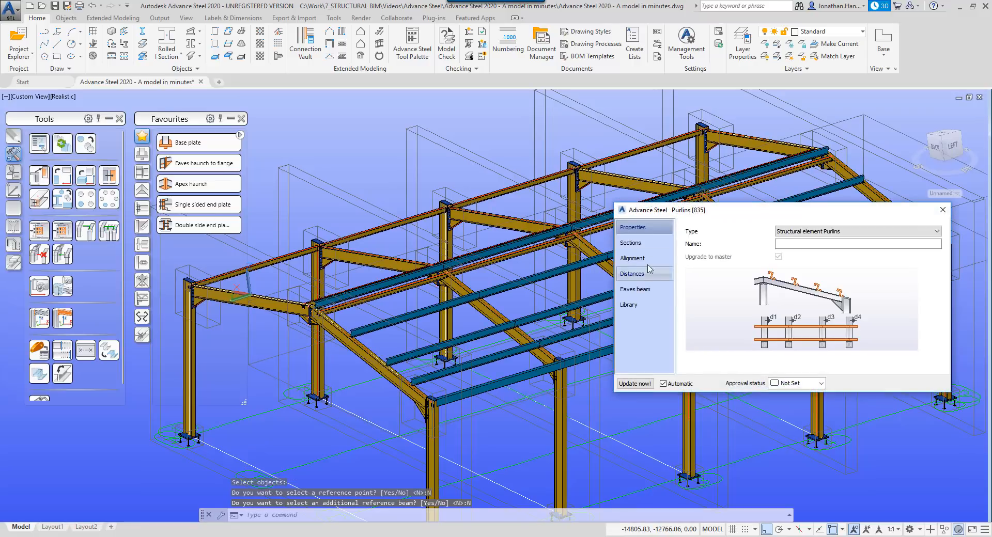
Turn off the purlins' eaves beam and set the intermediate distance to 1200 and the last-to-eave distance to 500.
click(649, 290)
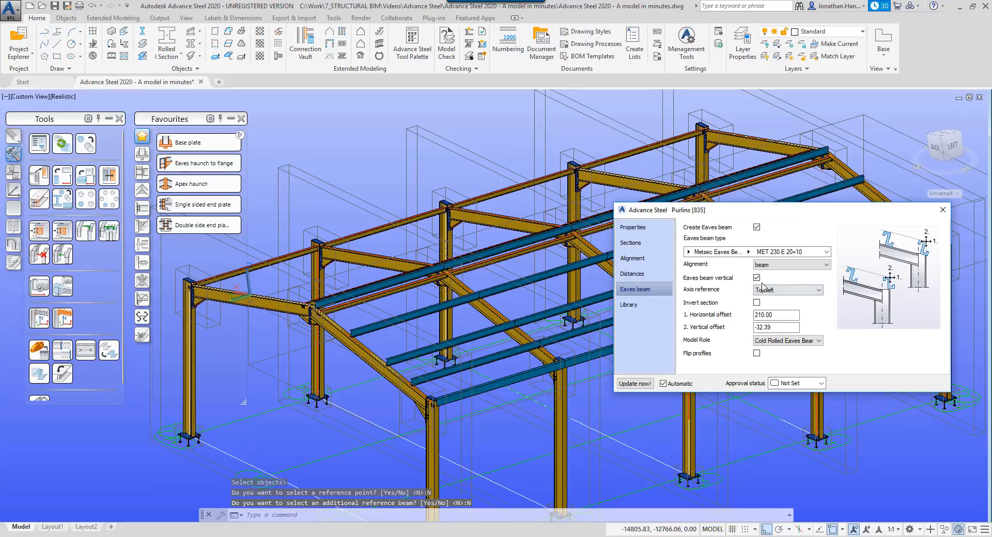
click(756, 226)
click(633, 258)
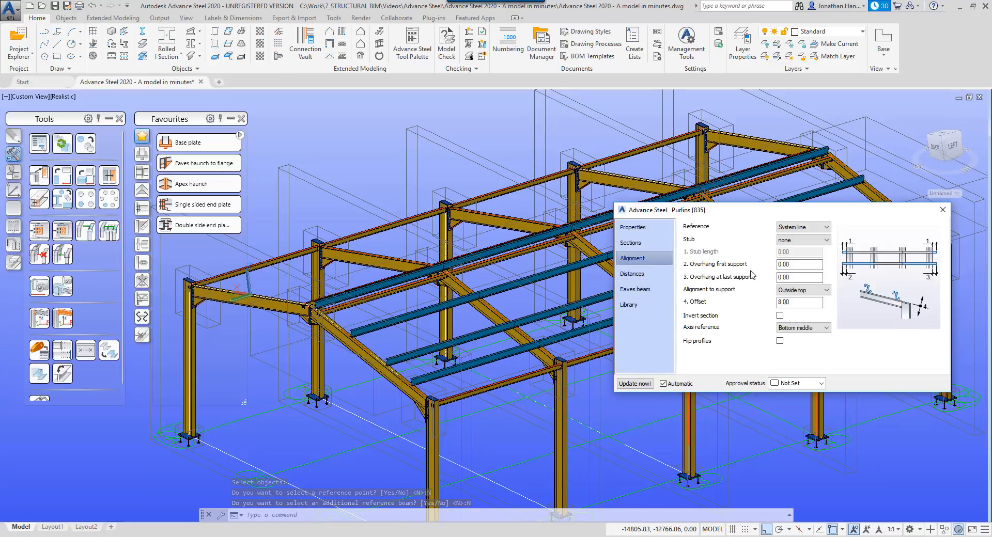
click(631, 243)
click(641, 277)
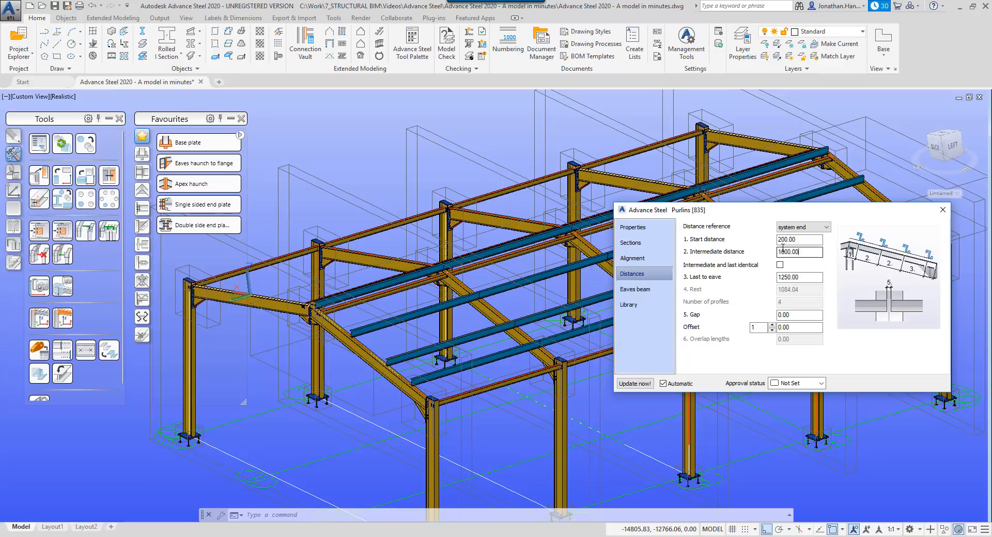
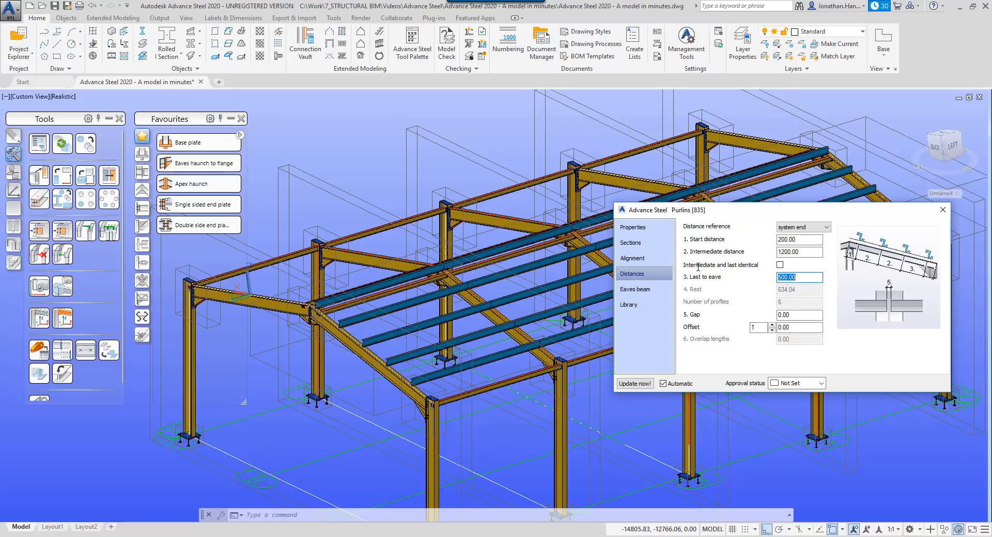
click(943, 210)
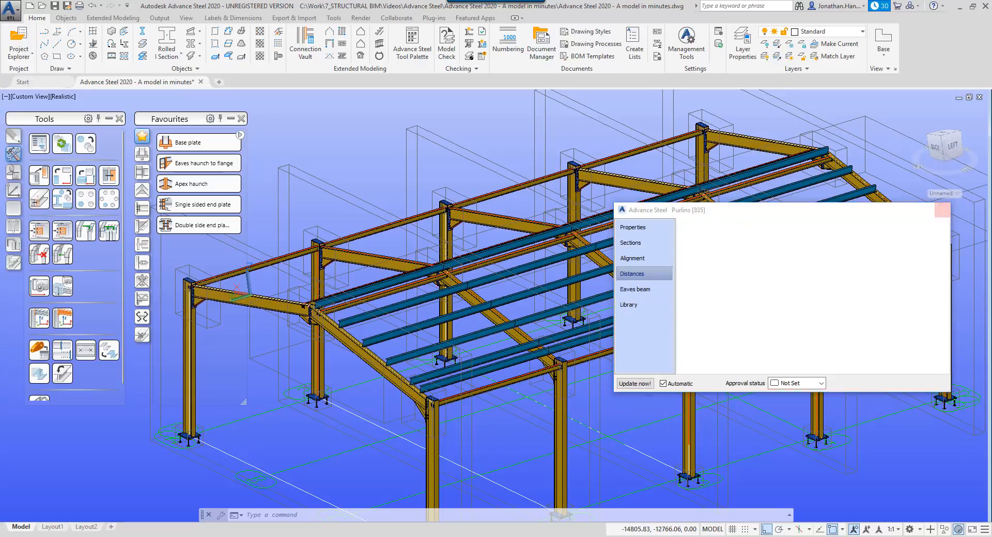
Add a Single purlin plate connection between the gable-end rafter and the second purlin down from the apex.
scroll(498, 268, up, 5)
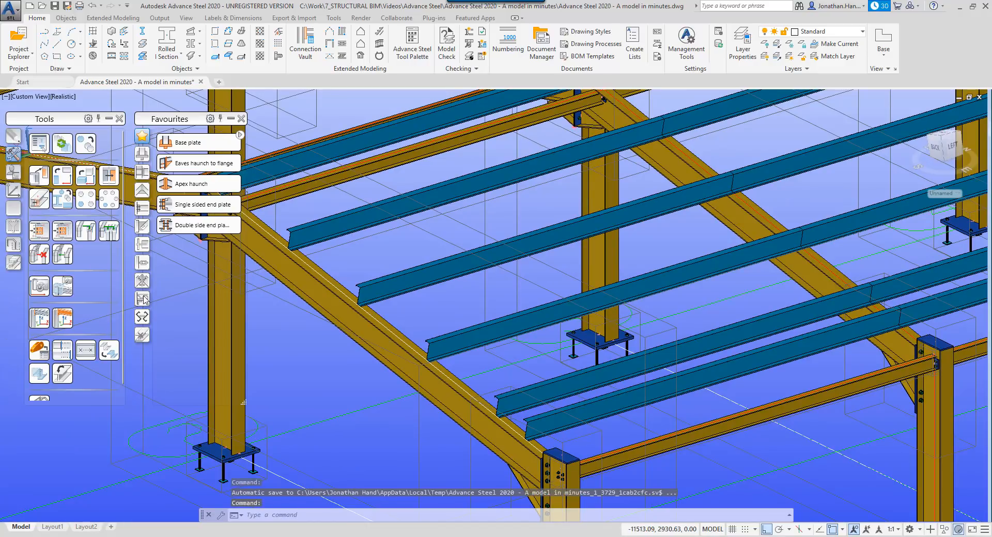
click(143, 280)
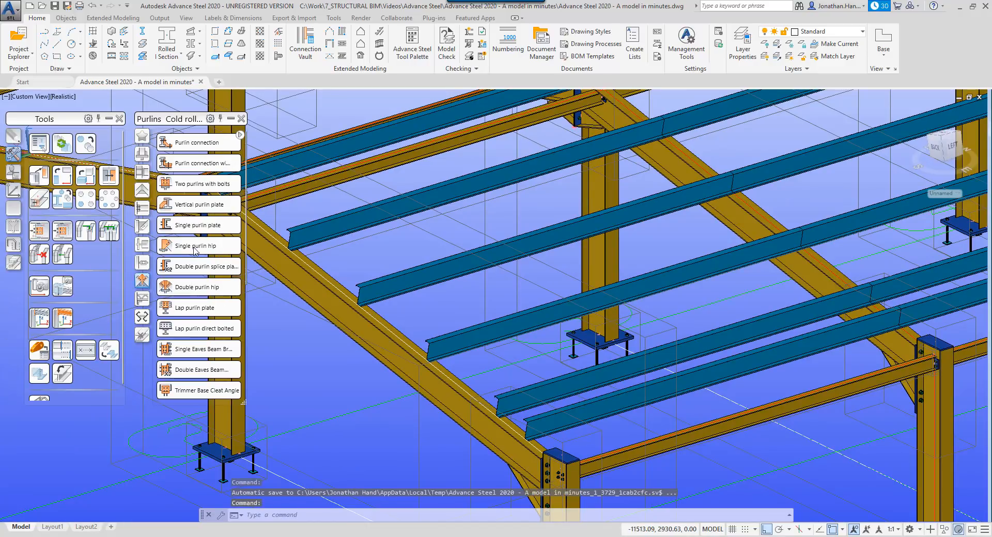
click(178, 226)
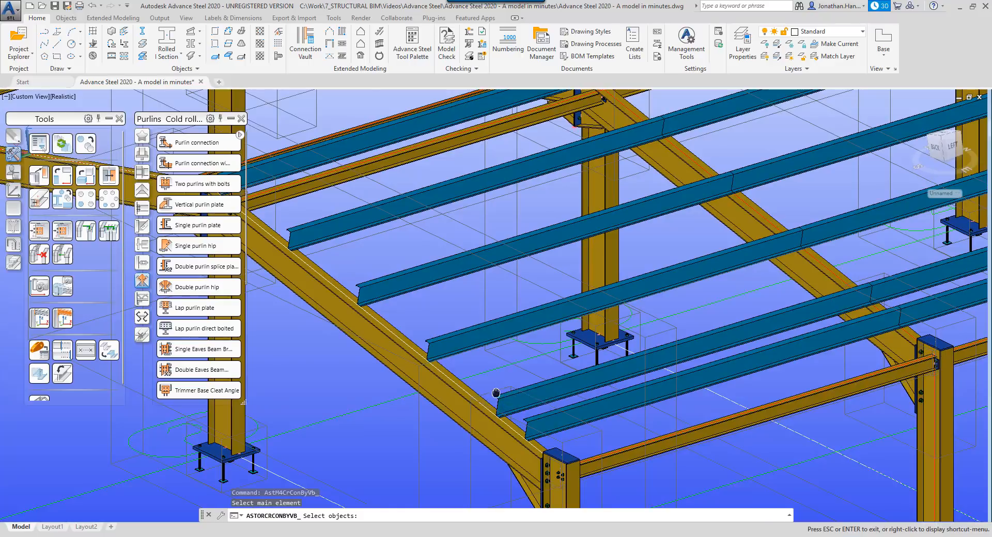
scroll(456, 209, up, 4)
click(466, 213)
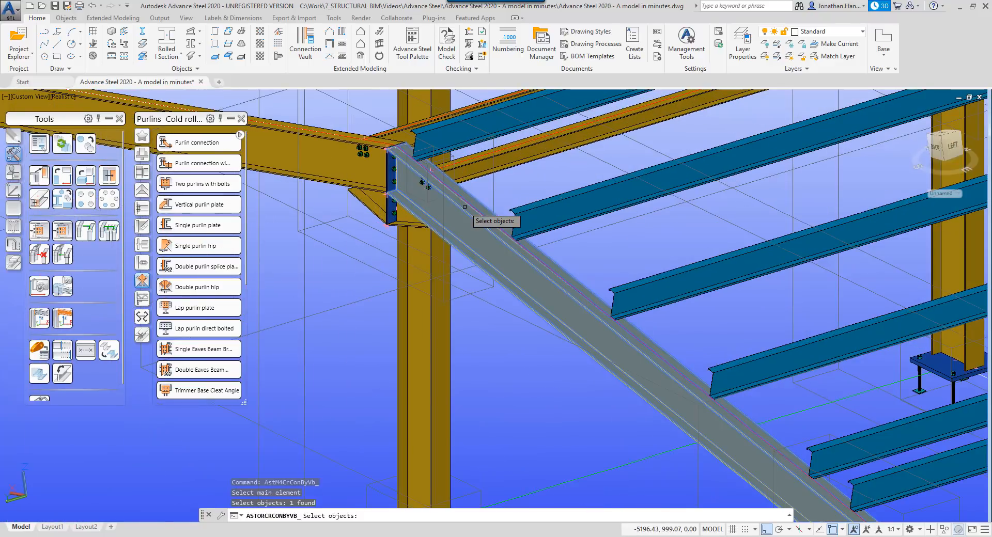
key(Return)
click(532, 226)
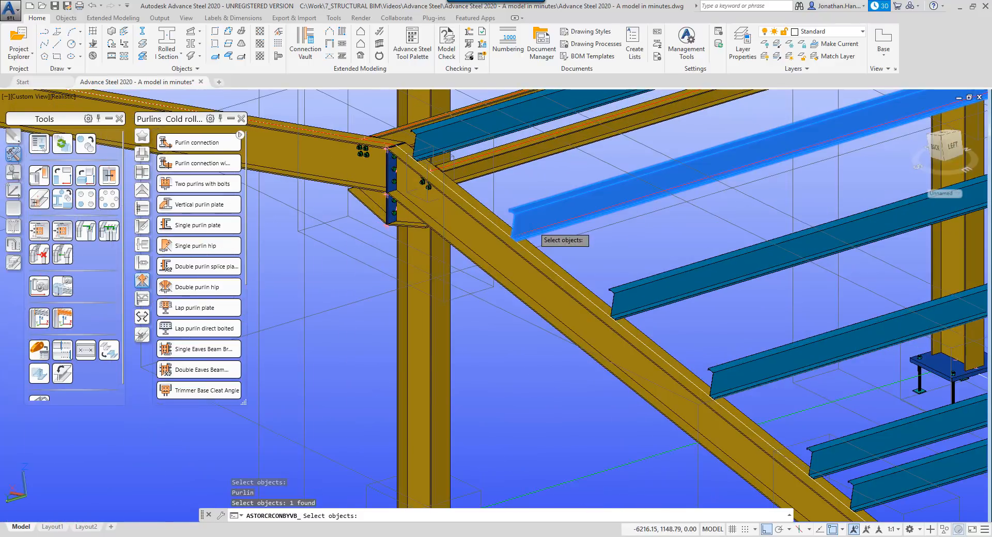
key(Return)
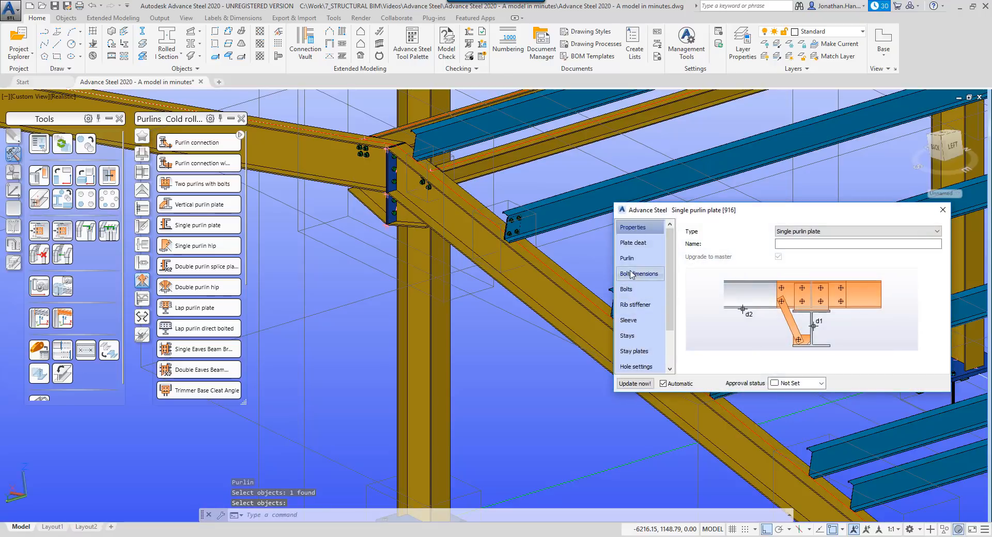
Set the purlin overhang of the single purlin plate connection to 300.
click(638, 247)
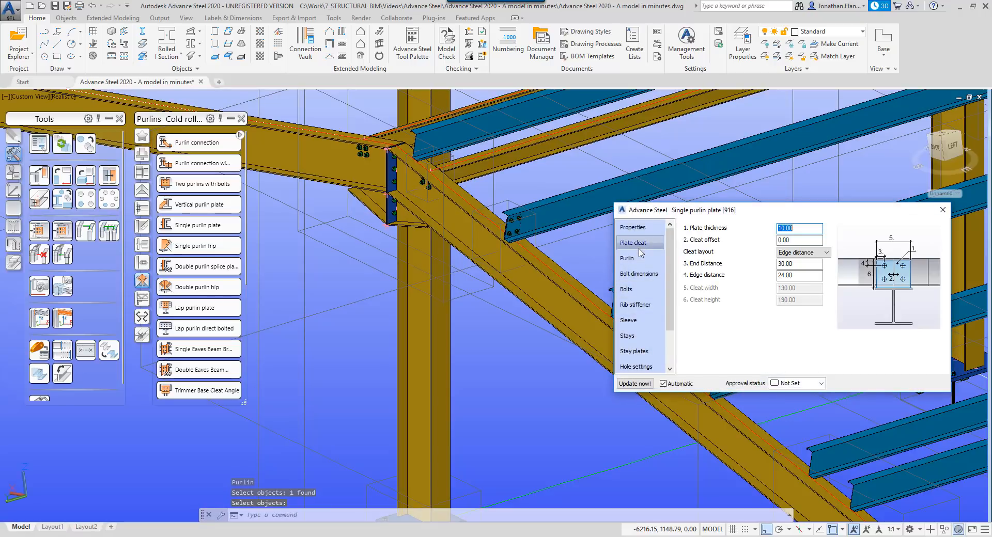
click(645, 257)
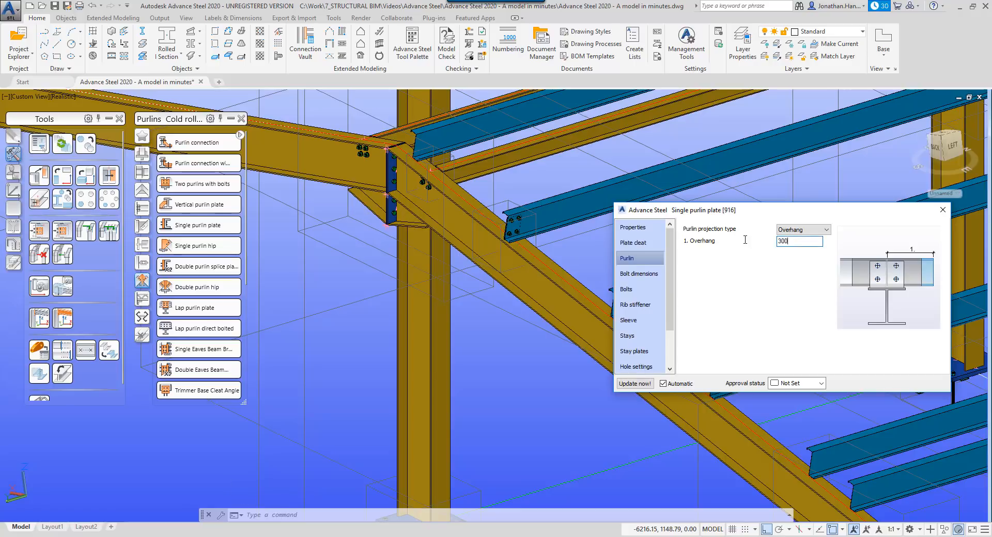
click(943, 209)
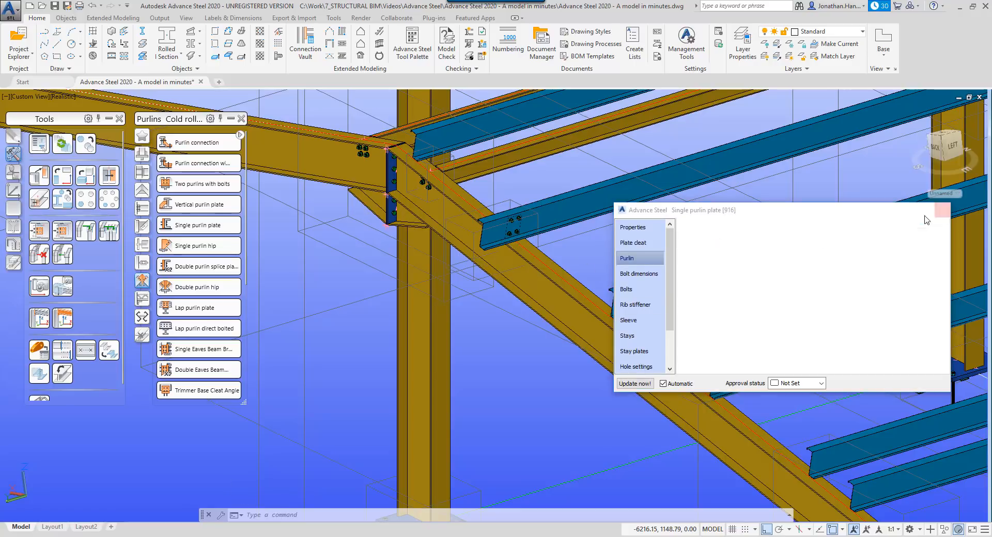
scroll(513, 231, up, 4)
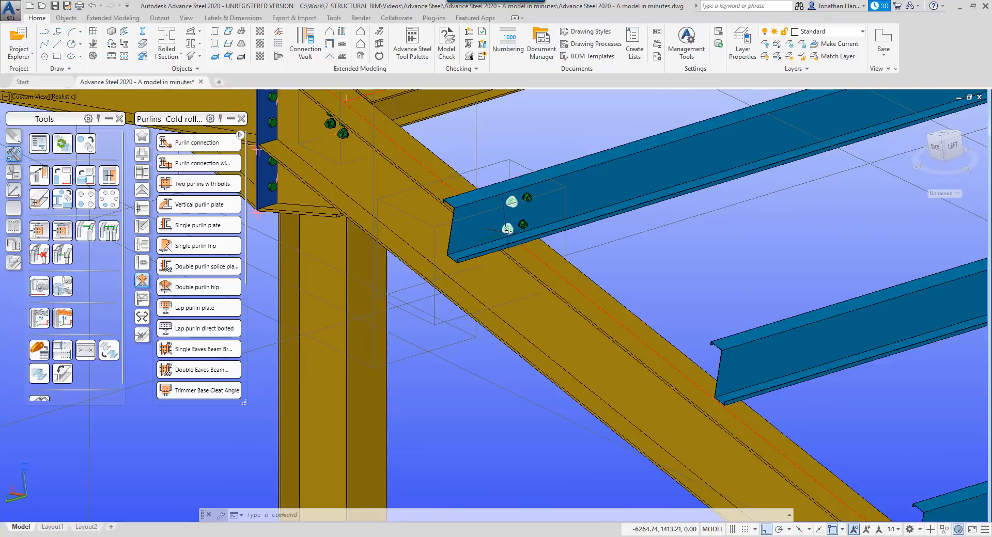
click(509, 165)
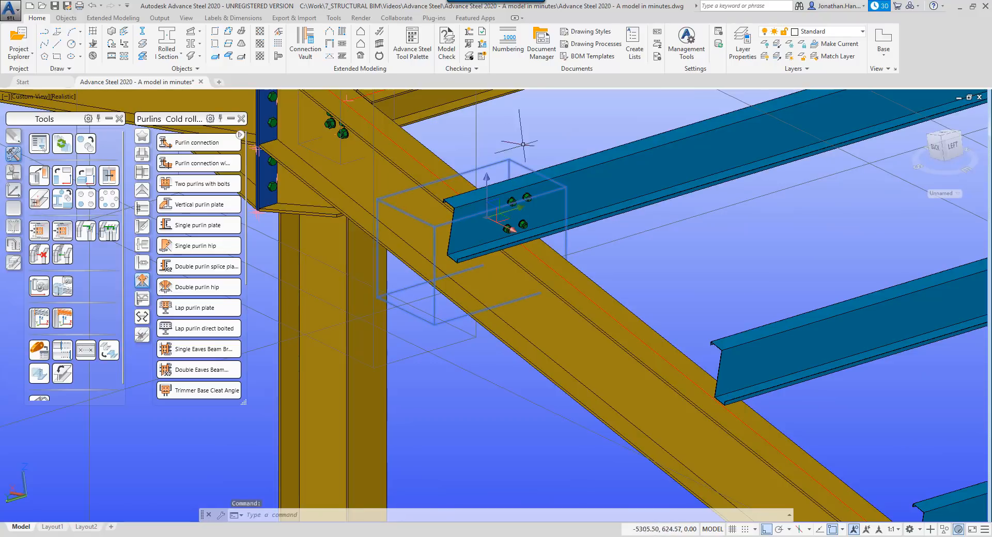
right_click(530, 143)
click(736, 253)
scroll(610, 244, down, 5)
key(Escape)
key(Escape)
key(Escape)
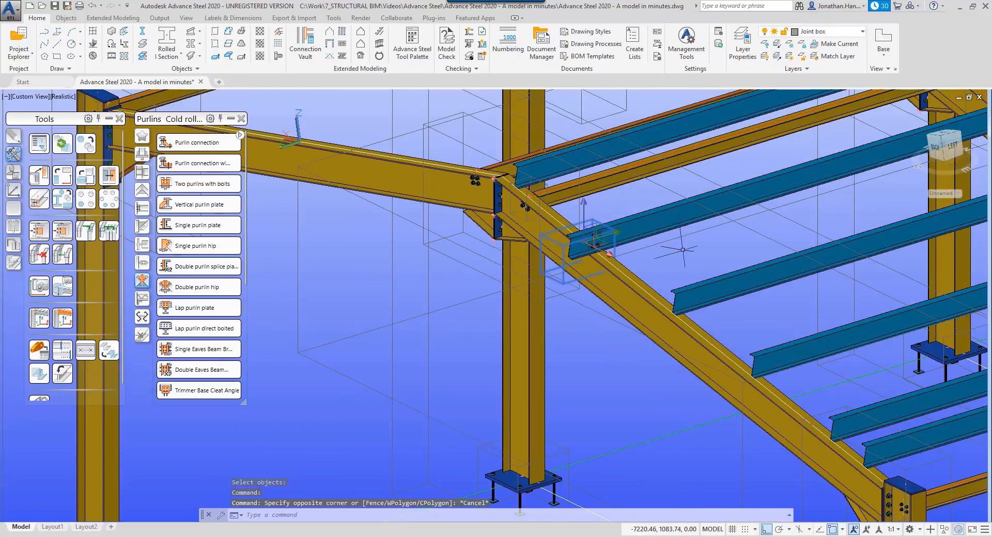
scroll(672, 222, up, 2)
middle_drag(672, 222, 460, 319)
scroll(760, 211, up, 2)
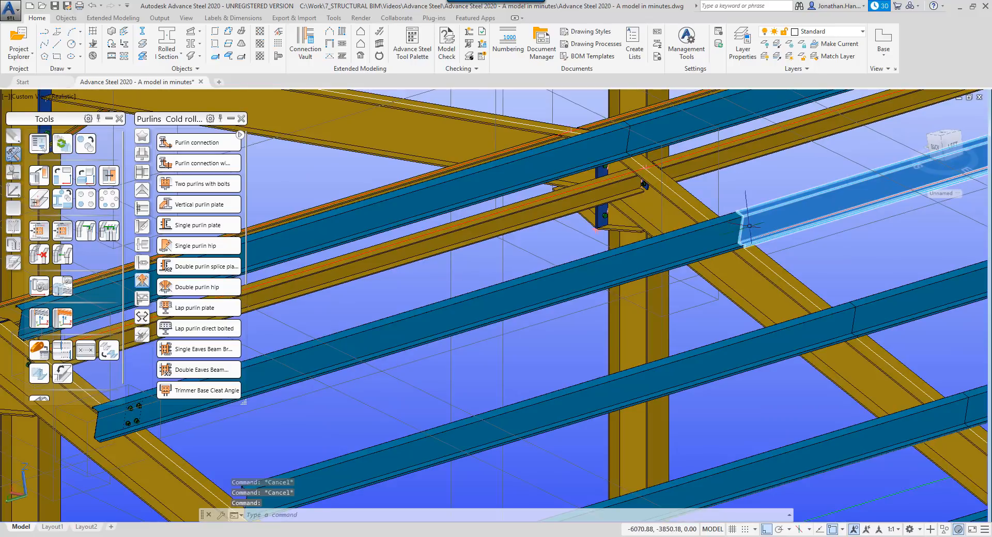
scroll(728, 226, down, 5)
middle_drag(603, 255, 629, 252)
scroll(502, 287, up, 4)
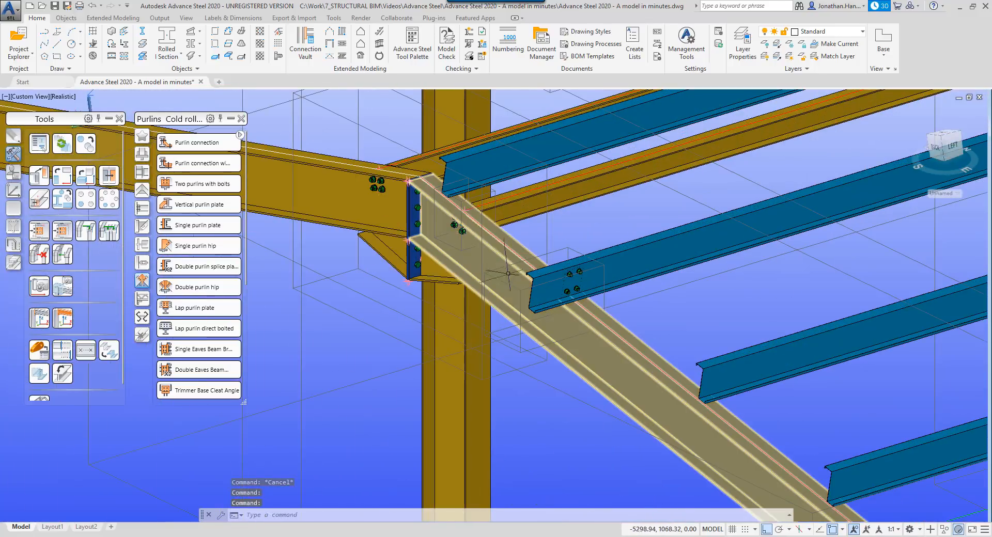
Copy the single purlin plate connection to the five other purlin ends along the same gable-end rafter in one multiple transfer.
click(61, 231)
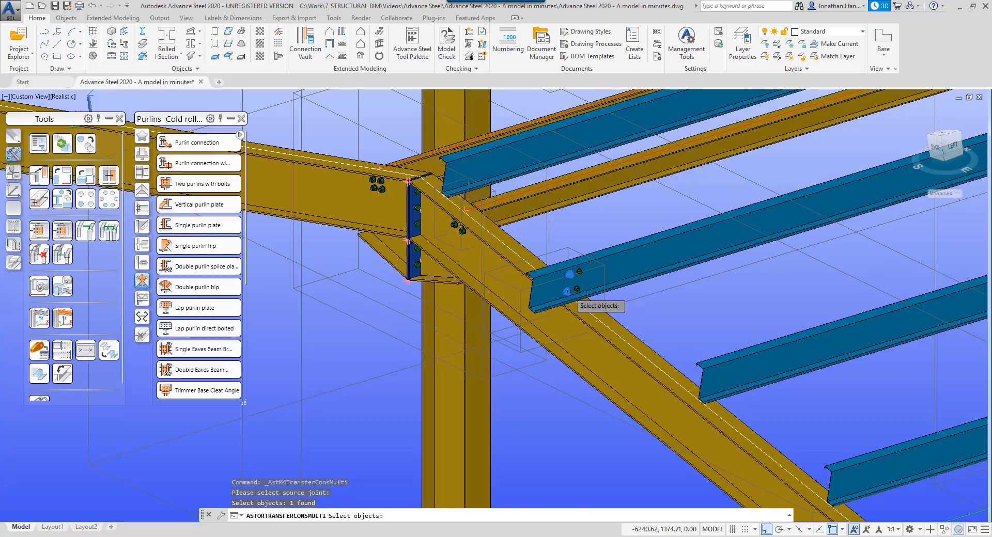
key(Return)
scroll(569, 291, down, 2)
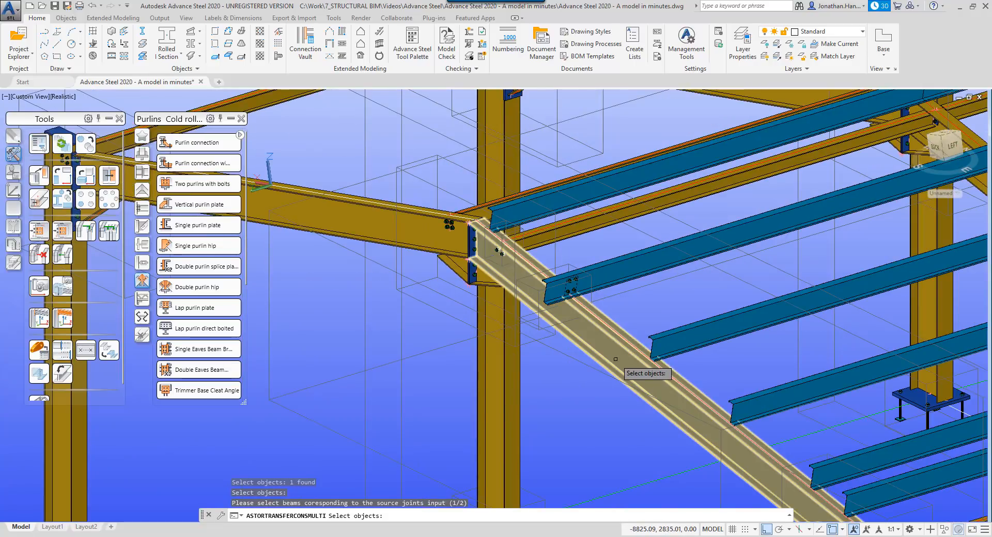
click(616, 359)
key(Return)
click(528, 224)
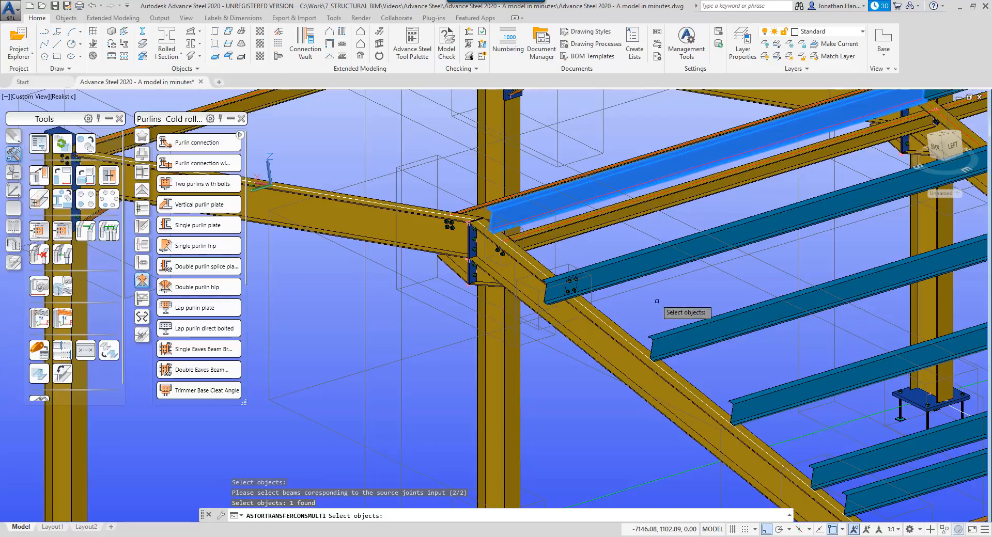
click(667, 333)
click(760, 398)
middle_drag(761, 398, 661, 335)
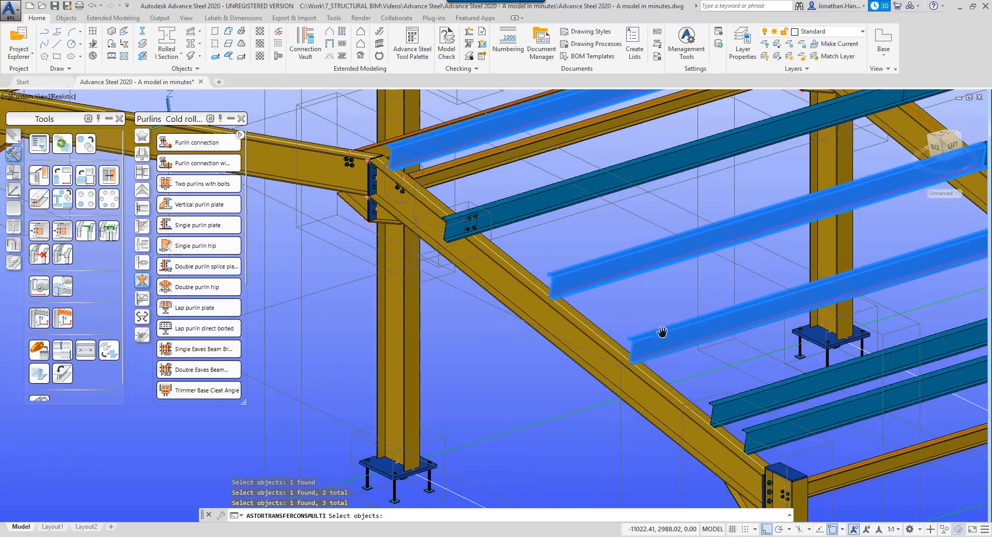
click(741, 416)
click(761, 428)
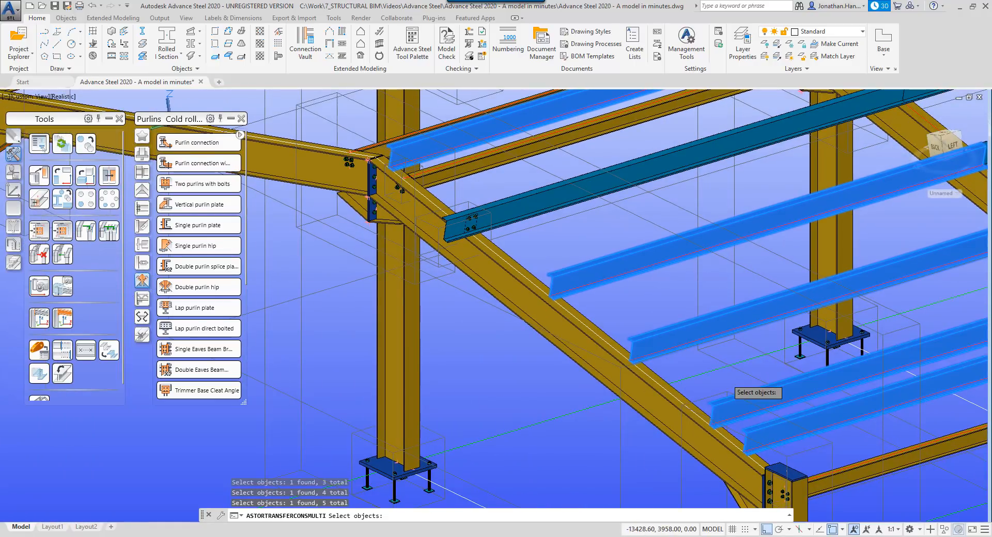
key(Return)
Copy the single purlin plate connection to all six purlin ends on the rafter at the opposite gable end.
scroll(674, 363, down, 5)
middle_drag(674, 363, 467, 362)
scroll(414, 368, up, 6)
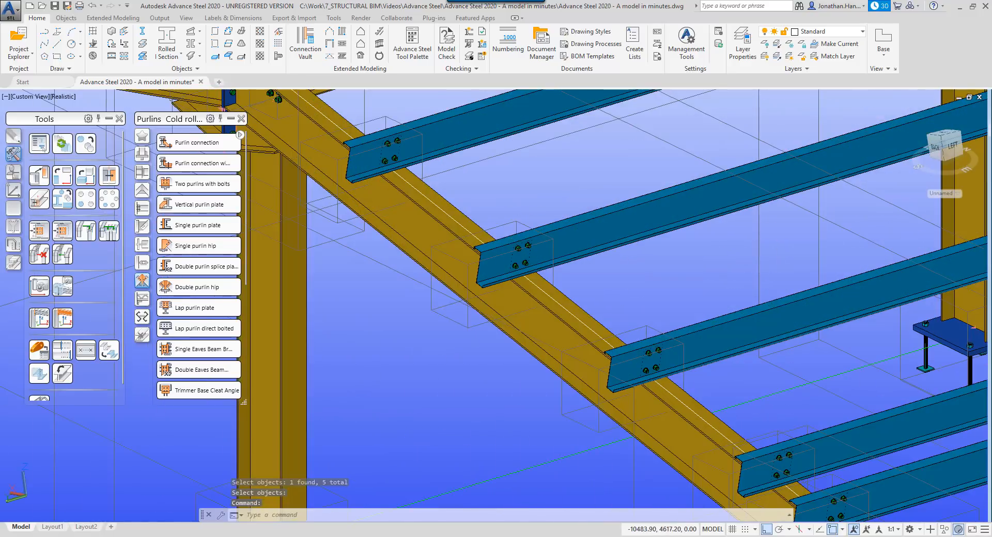
click(109, 231)
click(516, 267)
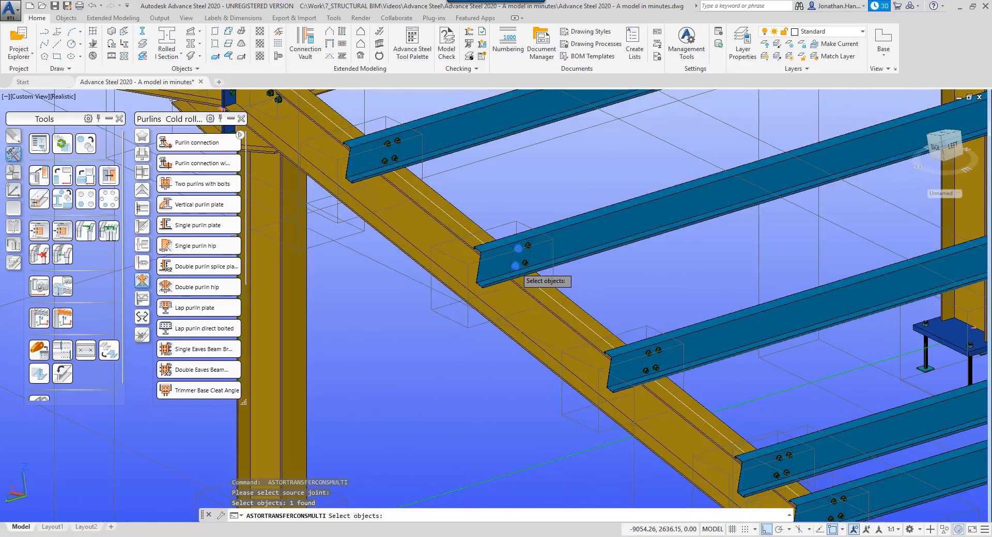
key(Return)
scroll(516, 267, down, 6)
middle_drag(622, 260, 353, 325)
middle_drag(703, 231, 355, 345)
scroll(757, 142, up, 4)
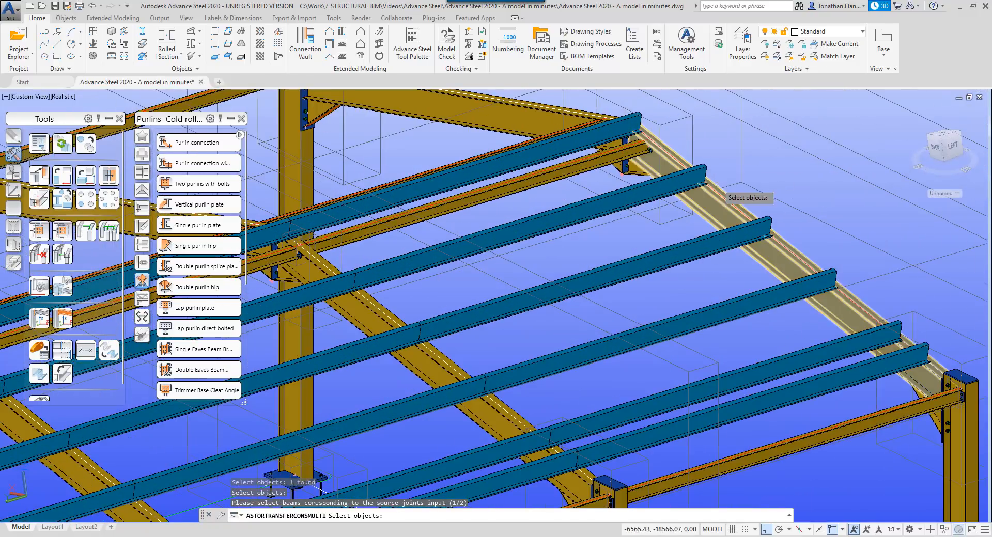
click(709, 200)
key(Return)
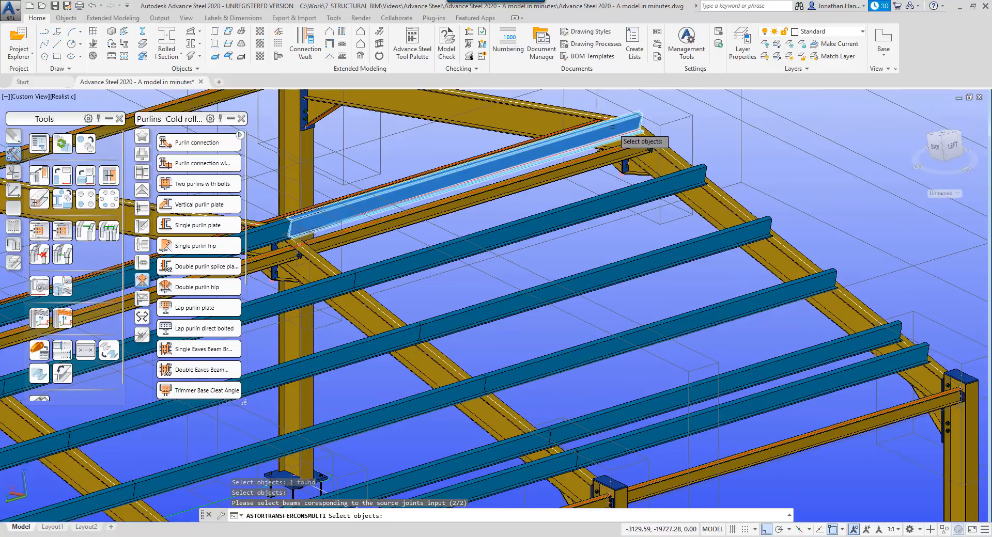
click(613, 127)
click(706, 182)
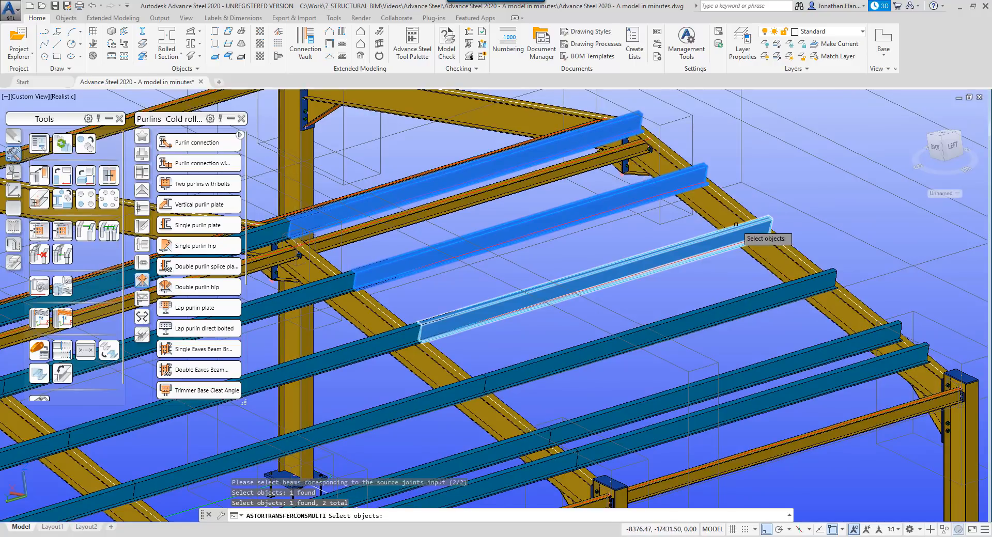
click(765, 240)
click(805, 301)
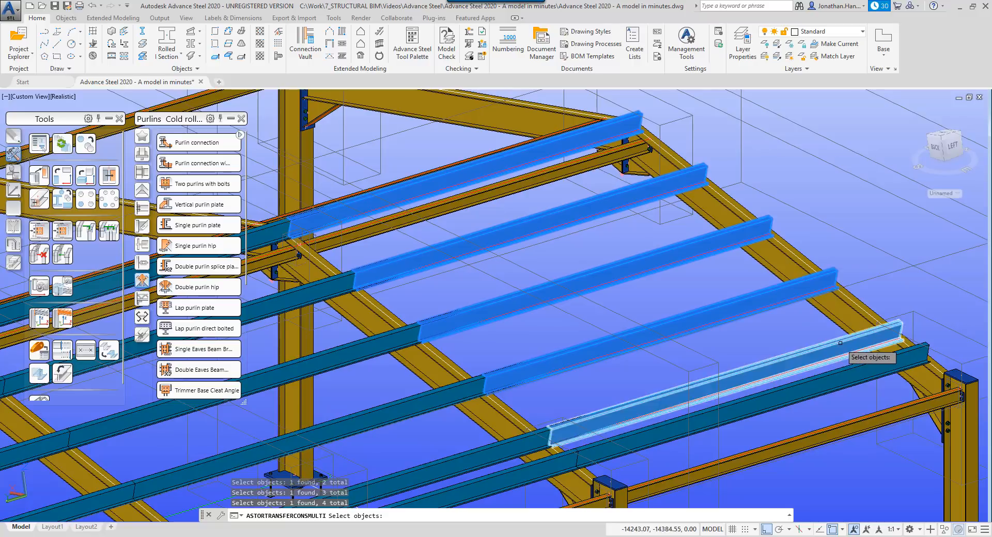
click(855, 359)
click(870, 388)
key(Return)
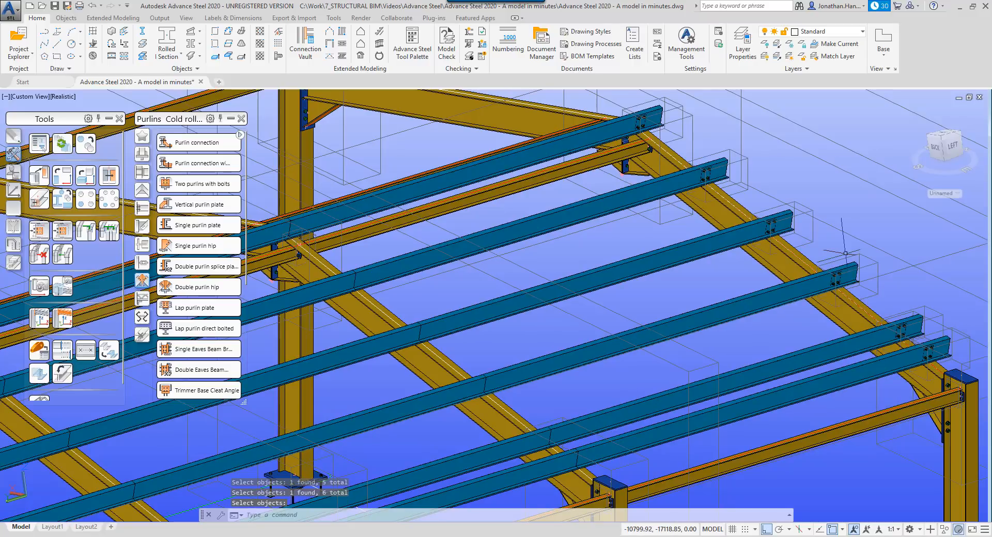
Widen the cold-rolled purlin connection palette to fit the full connection names and look through the available types.
scroll(878, 398, down, 5)
key(Return)
scroll(715, 298, up, 8)
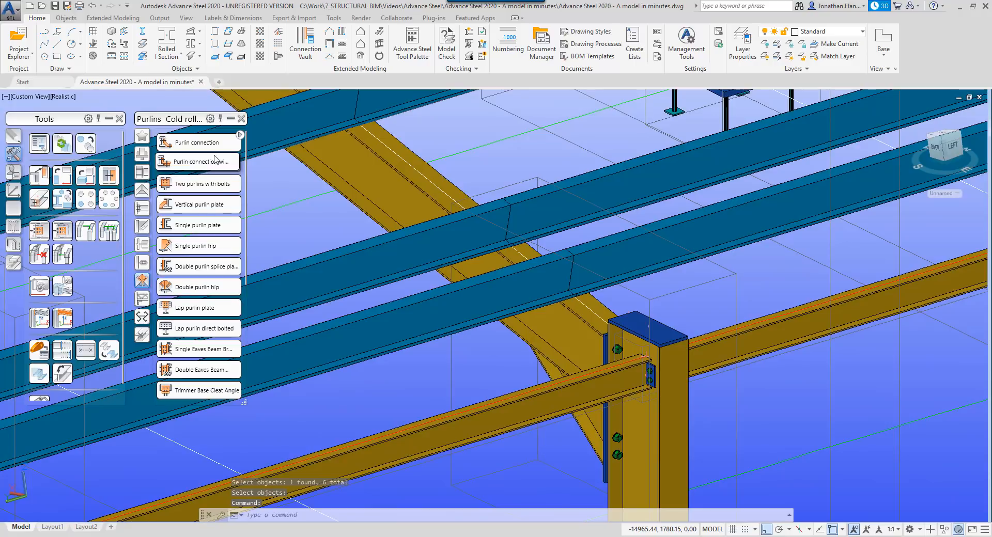
click(233, 141)
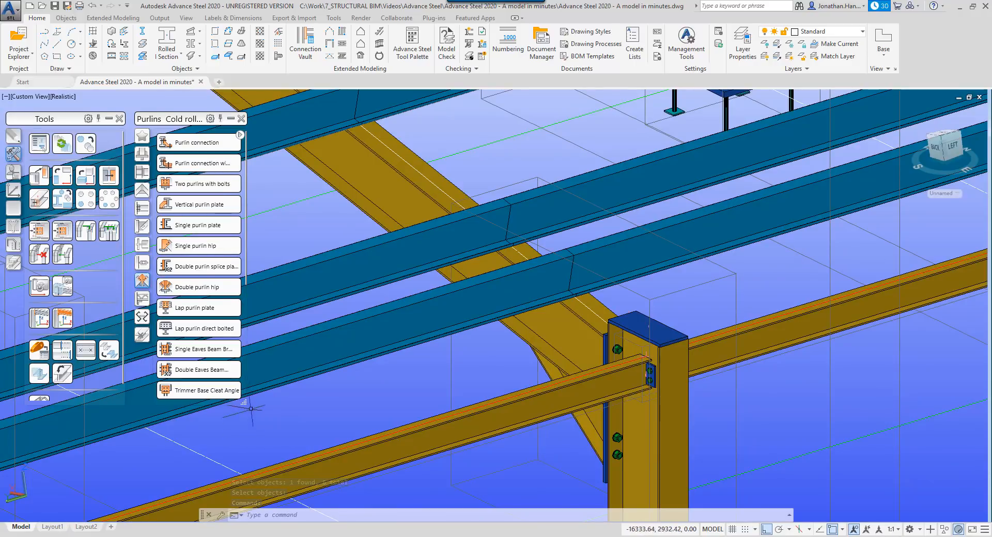
drag(243, 403, 362, 429)
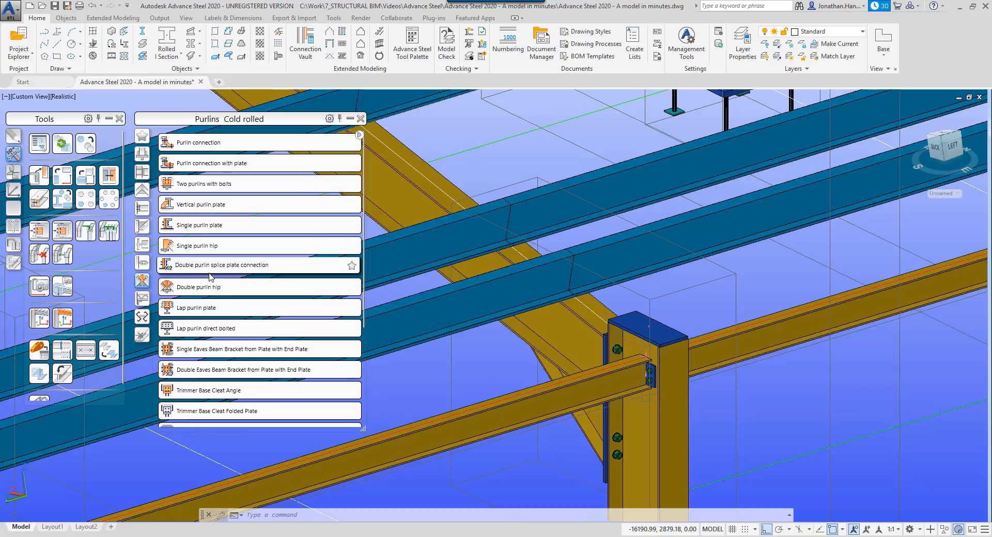
scroll(210, 273, down, 3)
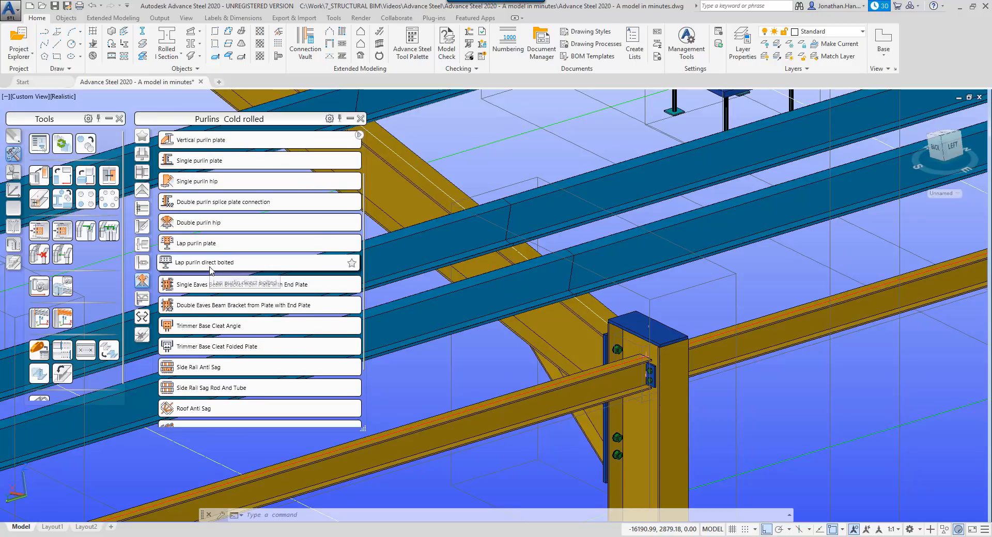
scroll(210, 271, up, 3)
Add a Double purlin splice plate connection between an intermediate rafter and the two purlins meeting over it nearest the eaves.
click(234, 265)
click(558, 323)
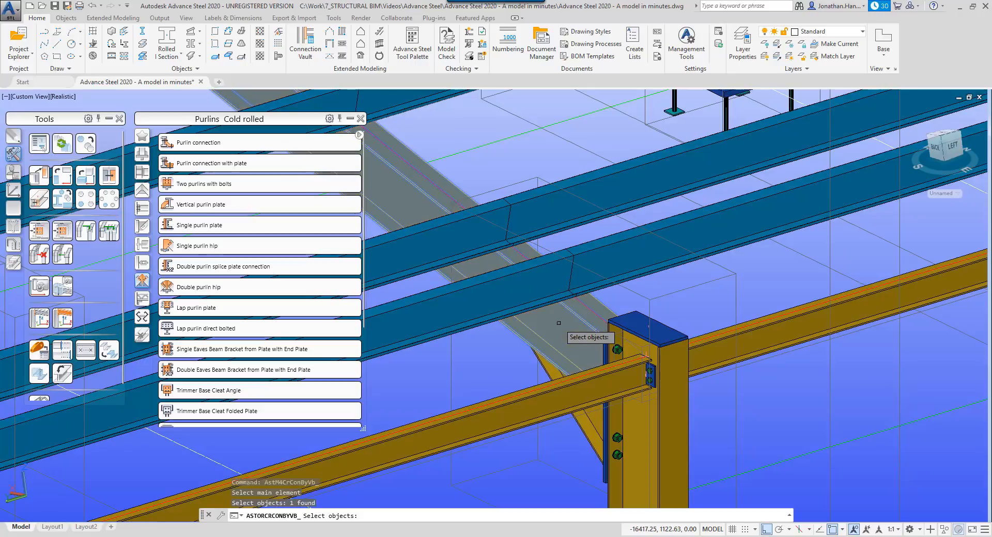
click(620, 263)
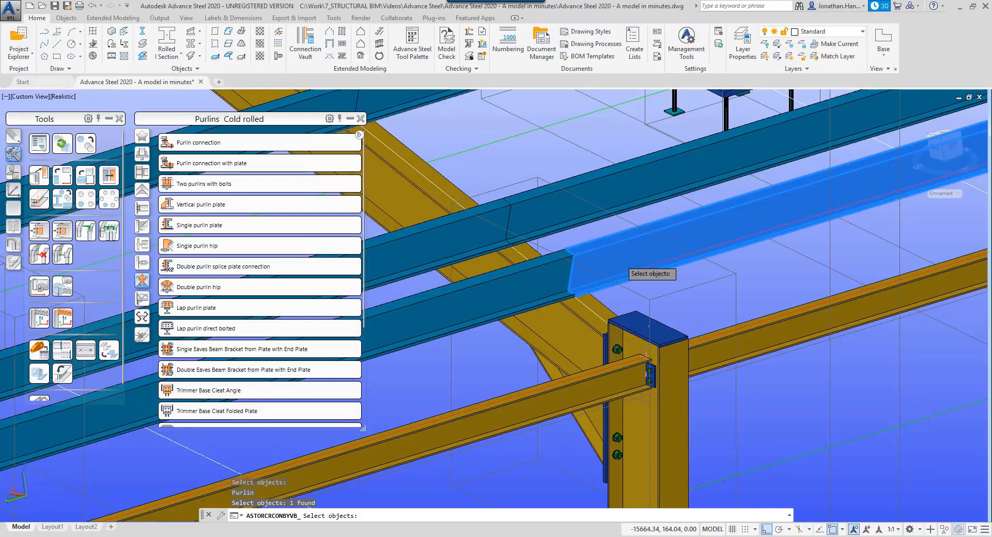
key(Return)
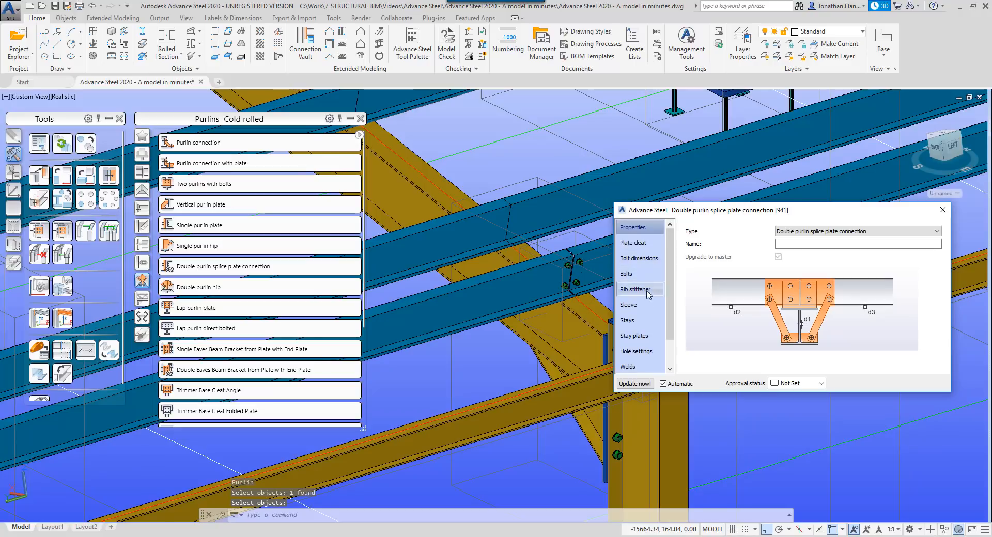
Turn on the sleeve and set the stays to Both for the double purlin splice plate connection.
click(647, 305)
click(780, 228)
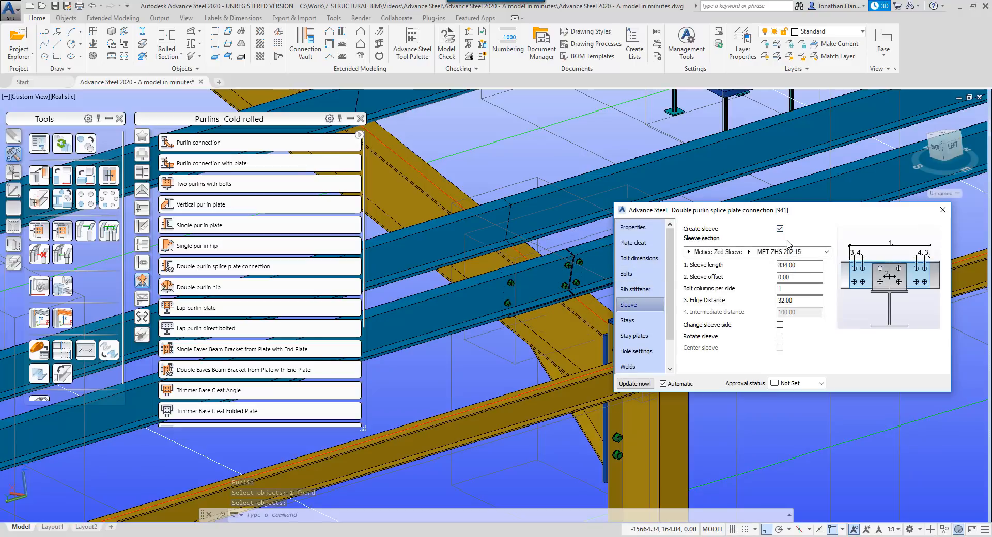
click(636, 337)
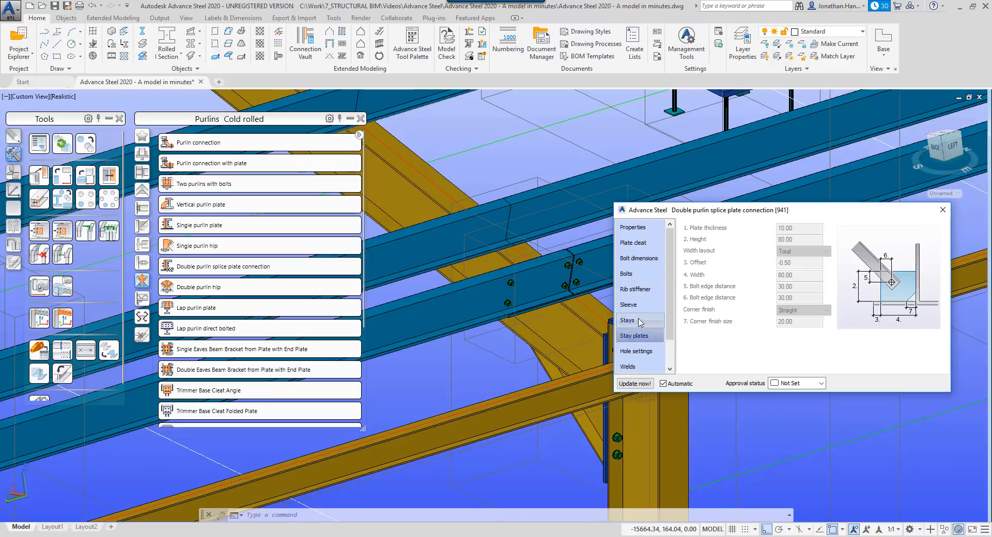
click(640, 321)
click(801, 227)
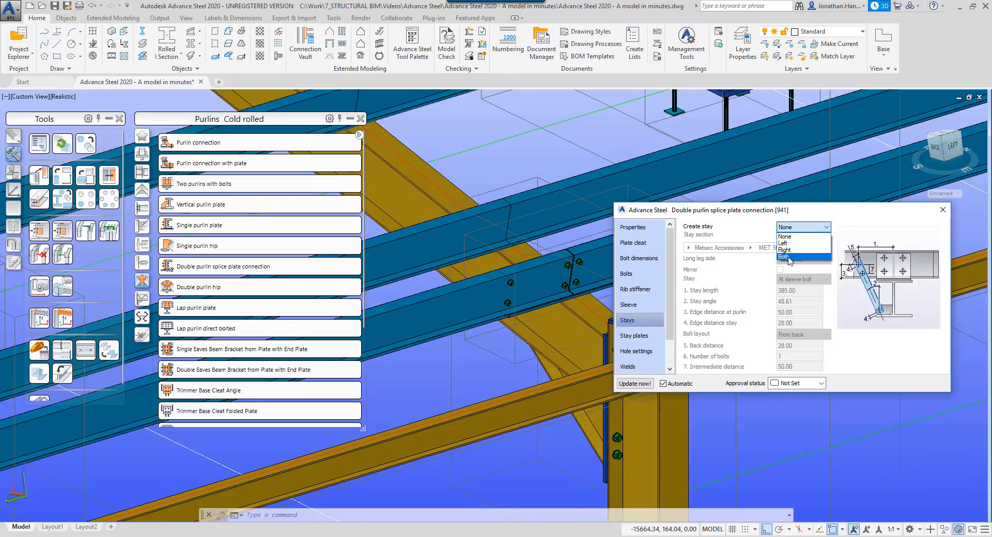
click(785, 257)
click(942, 209)
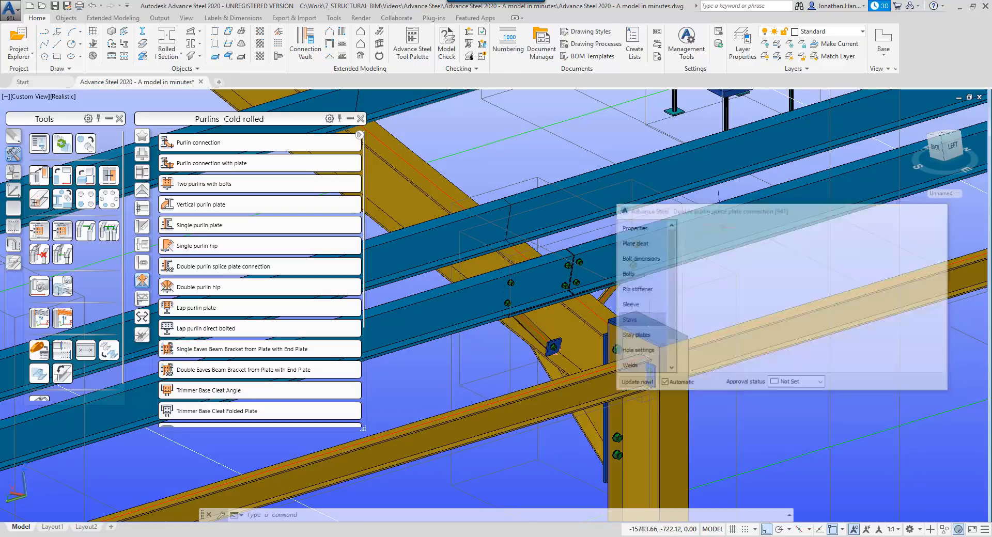
Close the palette of cold-rolled purlin connections.
shift+middle_drag(943, 210, 782, 245)
scroll(752, 261, down, 2)
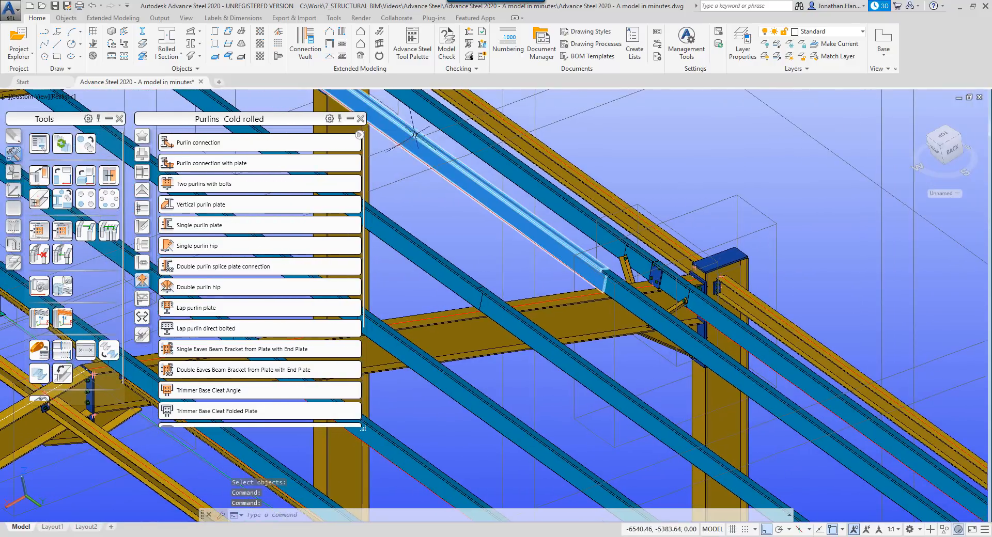
click(360, 119)
scroll(589, 239, down, 2)
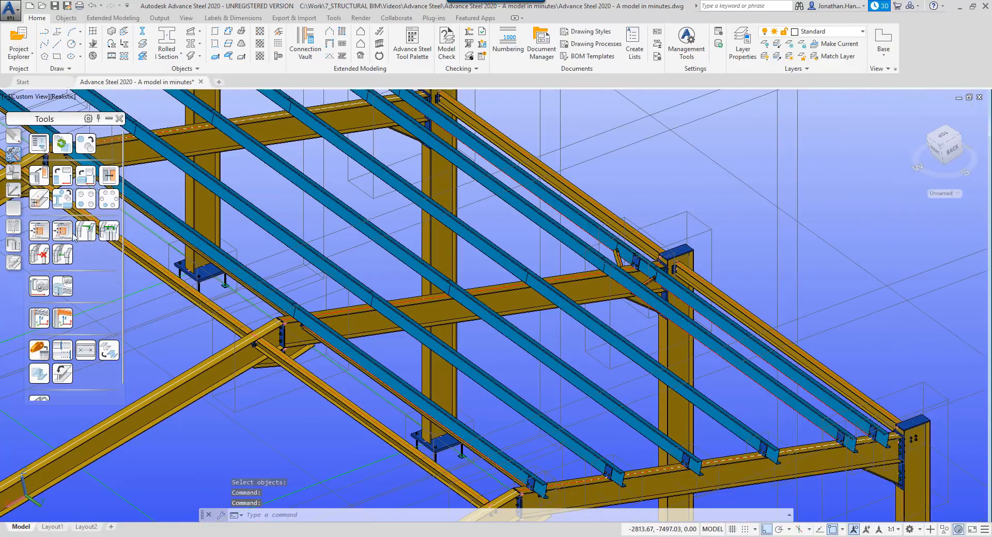
Copy the double purlin splice plate connection to the third purlin line up from the eaves on the same rafter.
click(40, 235)
shift+middle_drag(589, 292, 447, 356)
middle_drag(670, 408, 716, 341)
scroll(648, 341, up, 5)
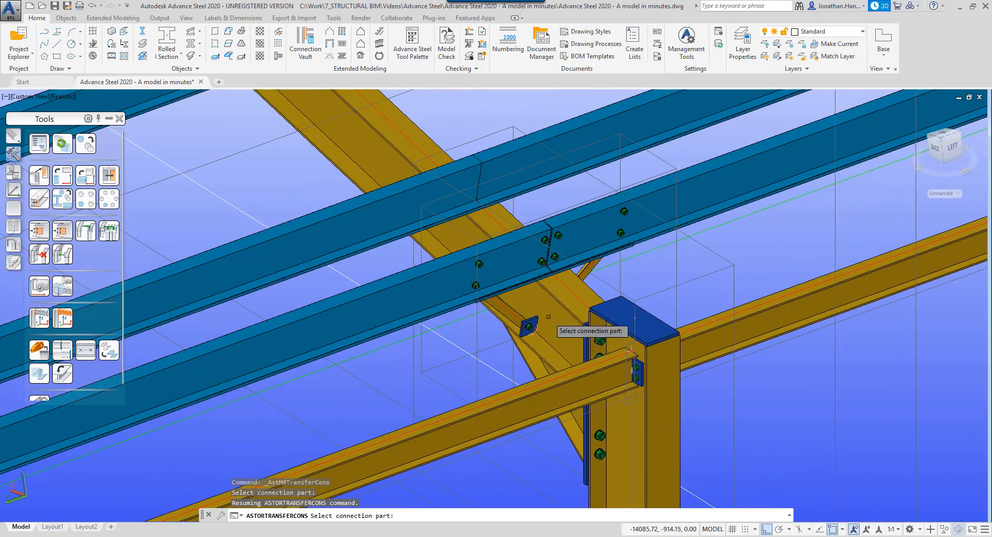
click(506, 312)
key(Return)
scroll(452, 260, down, 4)
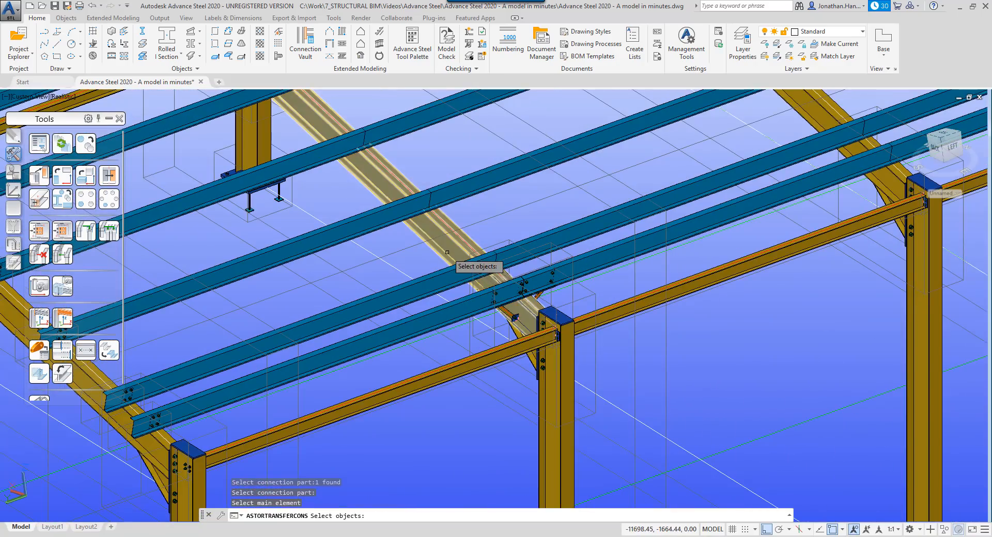
click(398, 203)
key(Return)
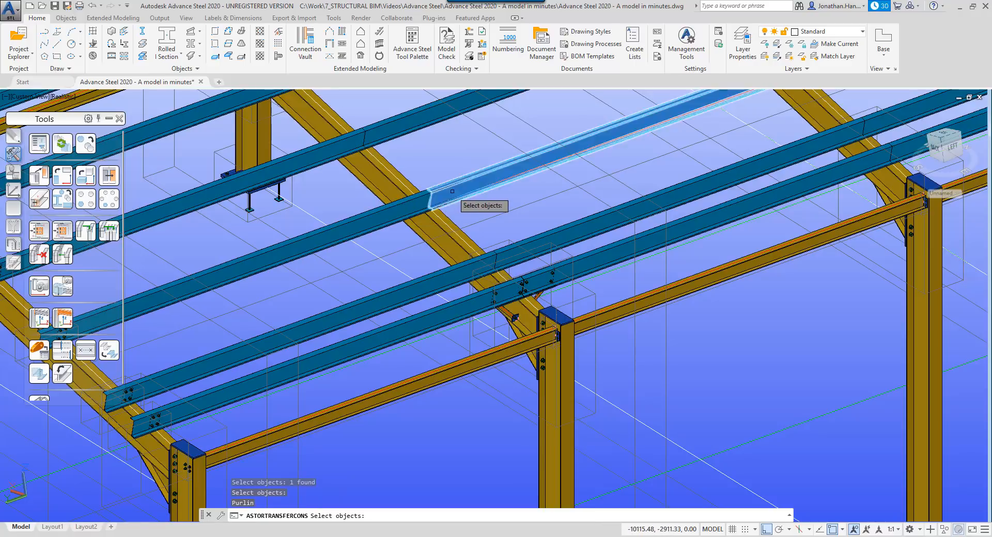
middle_drag(311, 143, 474, 263)
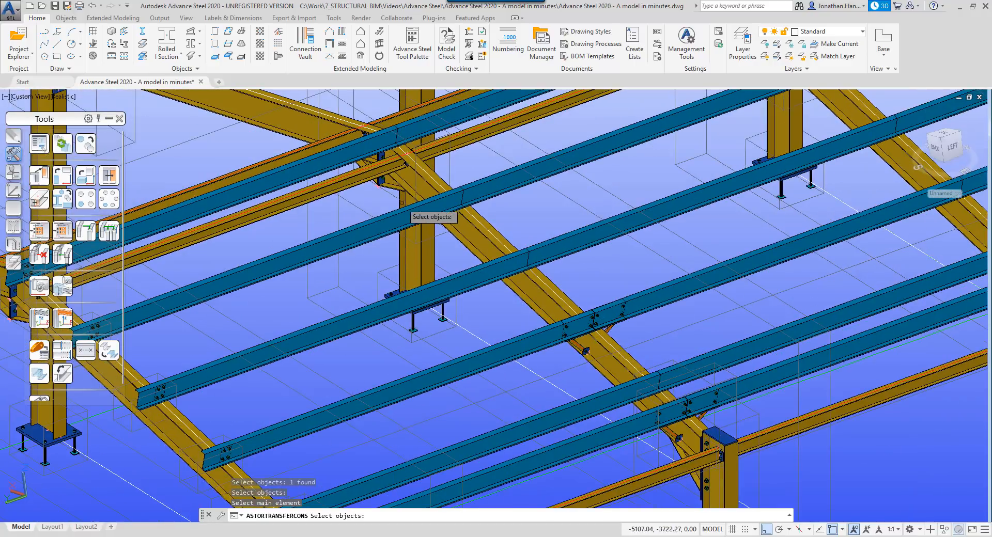
click(420, 213)
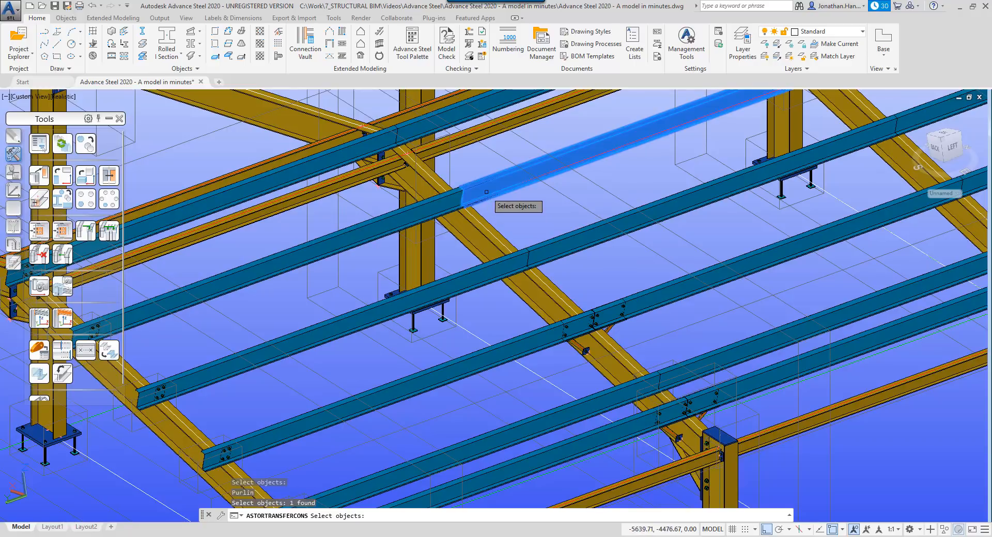
key(Escape)
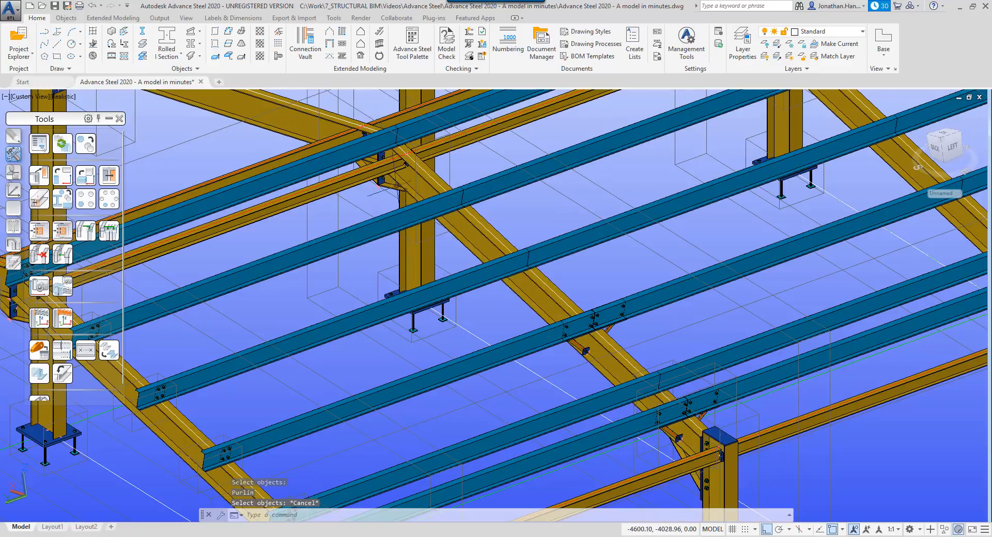
click(59, 230)
click(576, 347)
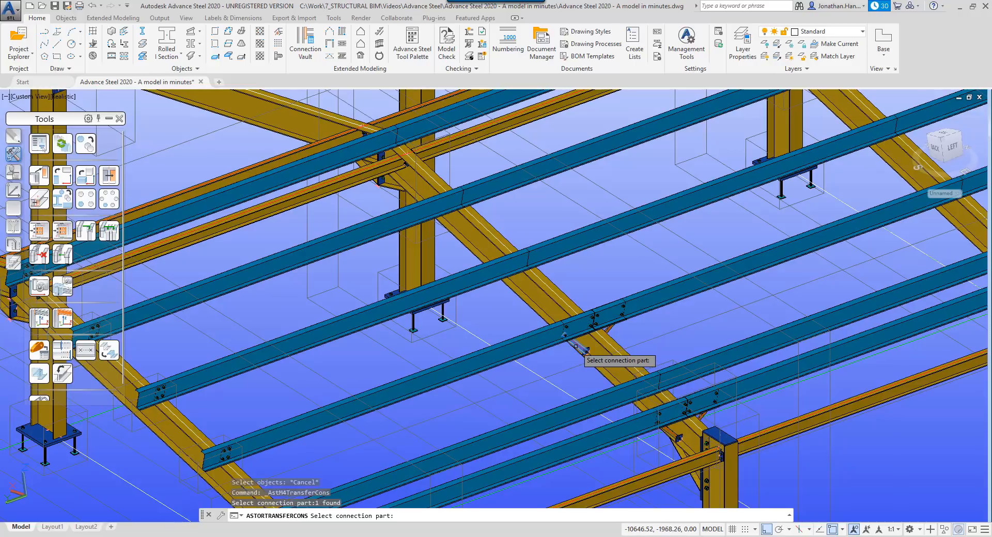
key(Return)
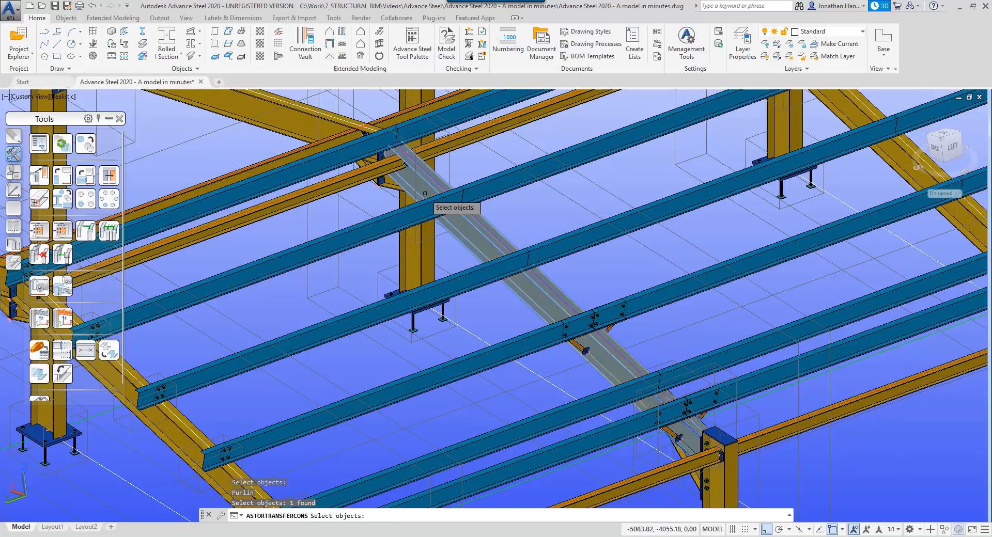
click(434, 202)
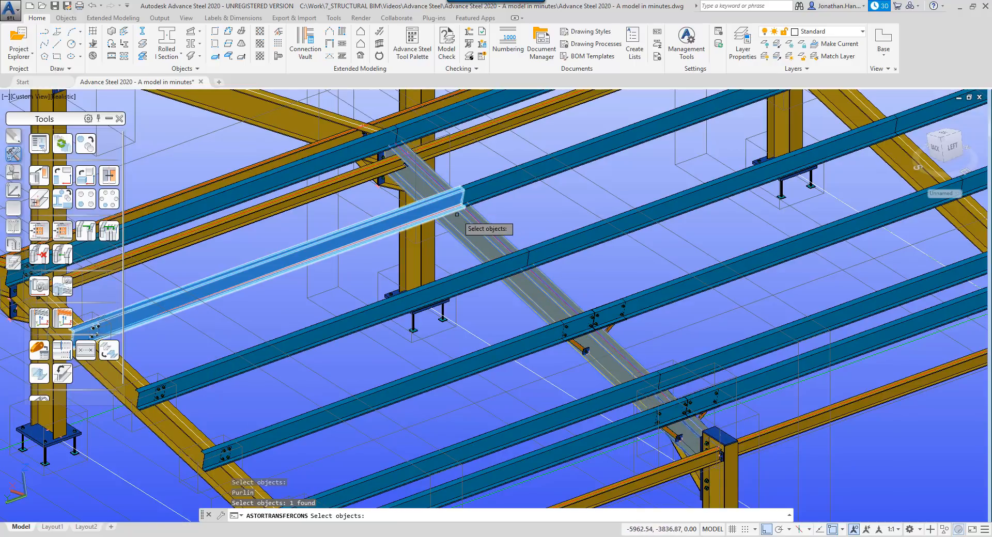
key(Return)
key(Escape)
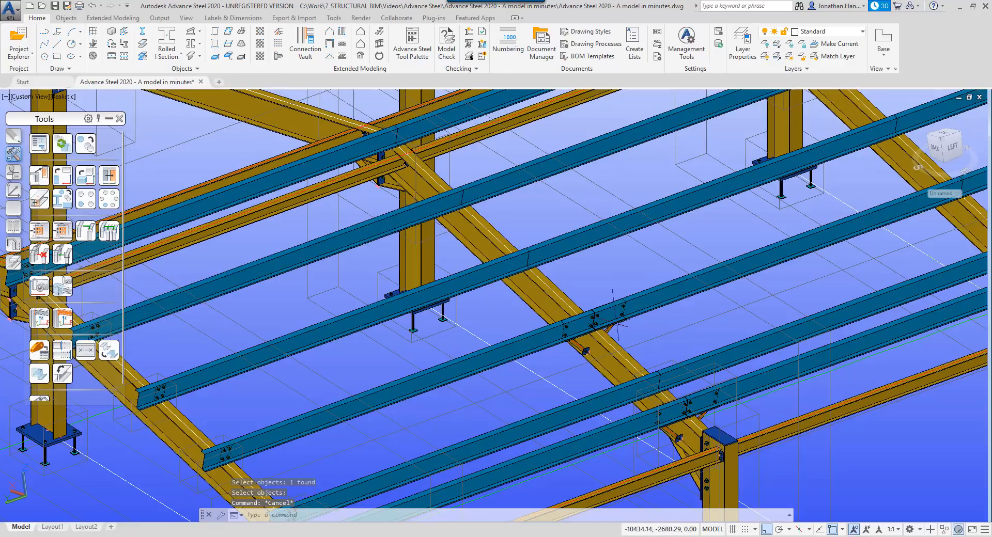
Copy the double purlin splice plate connection with stays to the fifth purlin line up from the eaves on the first intermediate rafter.
key(Return)
key(Return)
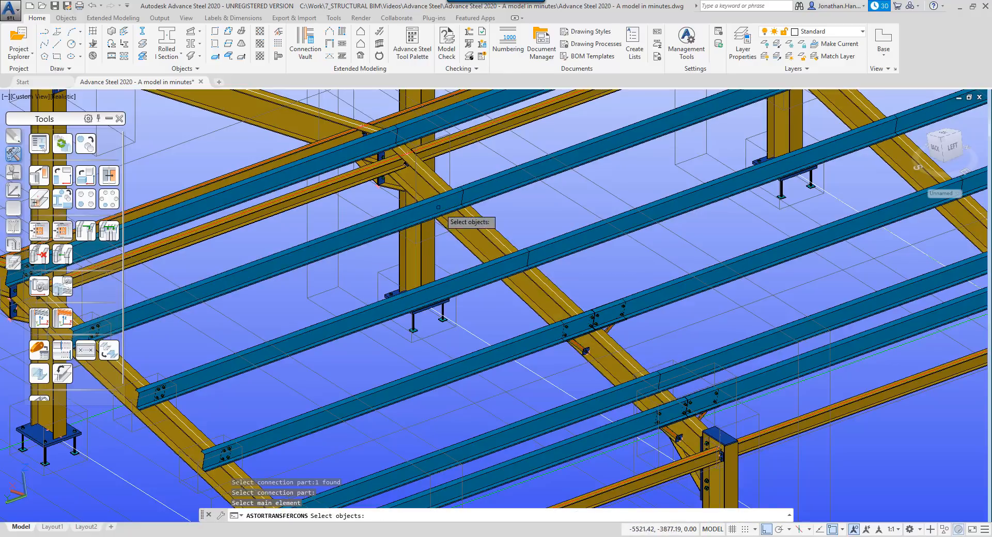
click(454, 227)
key(Return)
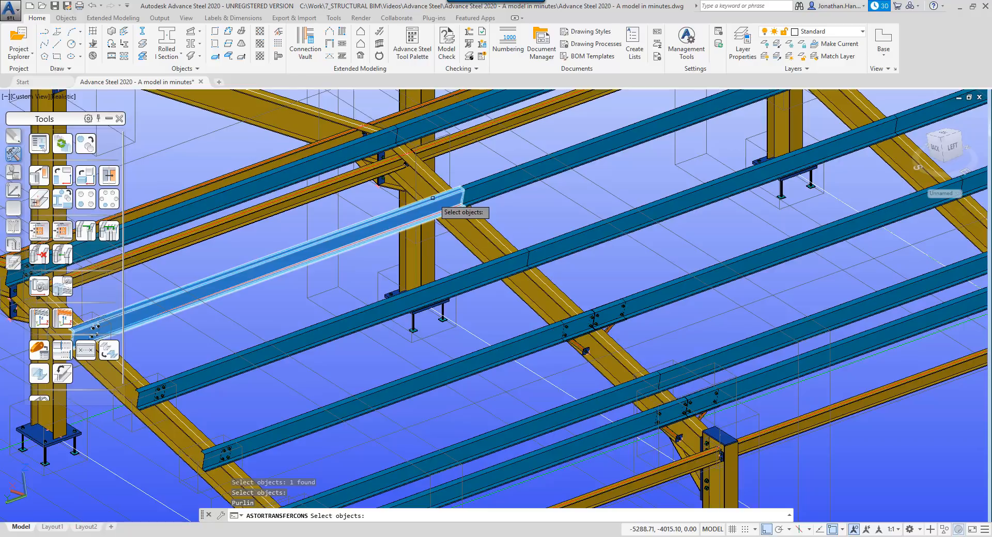
click(482, 191)
key(Return)
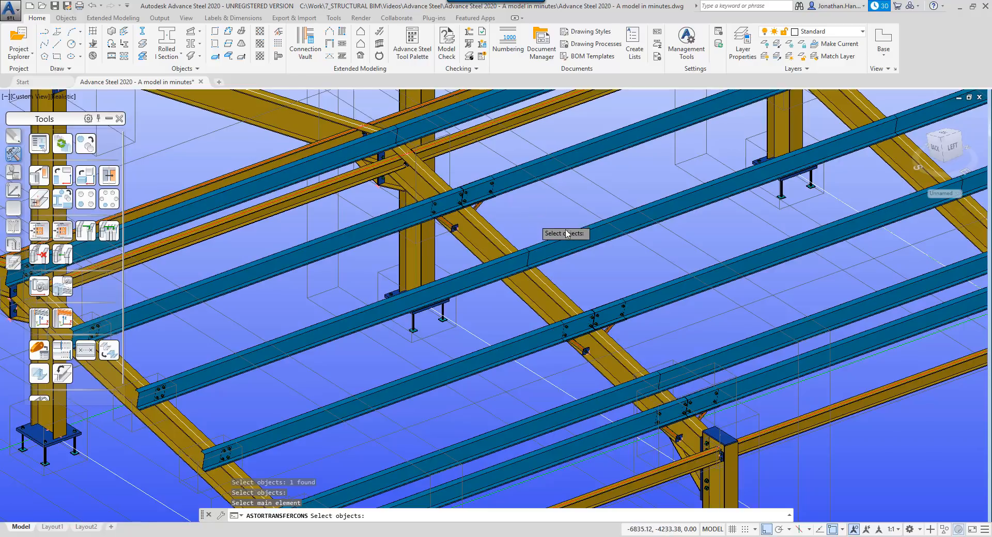
Copy the splice plate connection with stays to the second, fourth and sixth purlin lines up from the eaves on the second intermediate rafter.
middle_drag(532, 209, 434, 273)
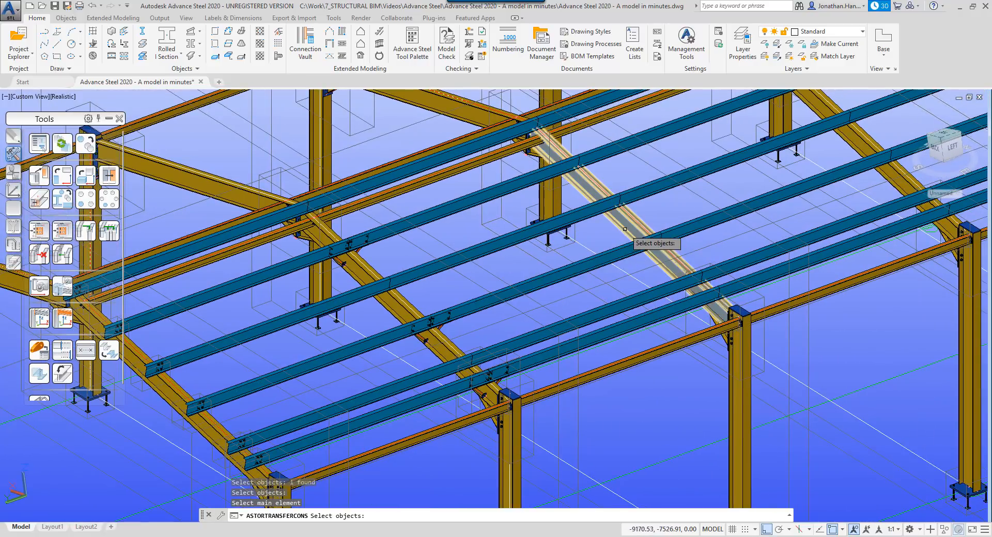
click(605, 208)
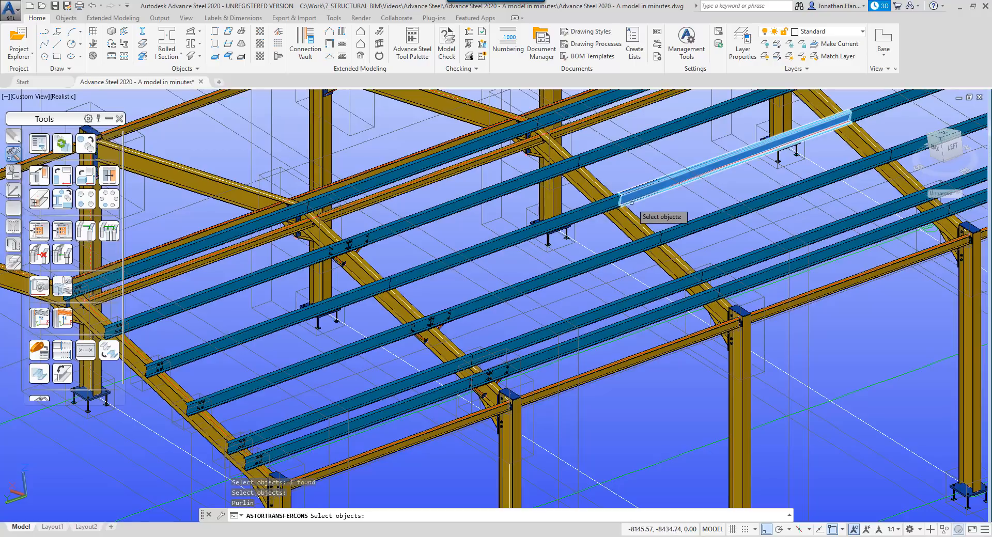
click(691, 287)
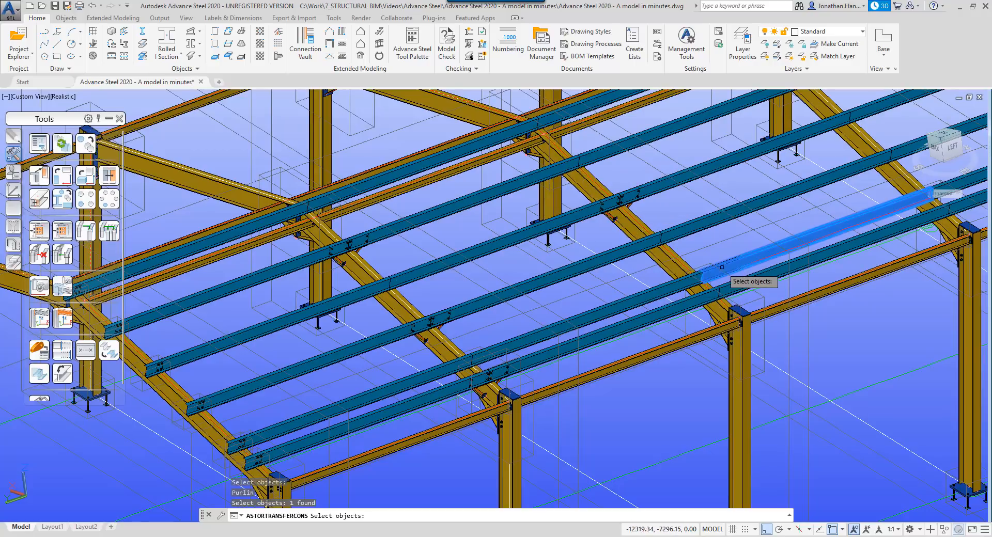
key(Return)
middle_drag(614, 175, 646, 216)
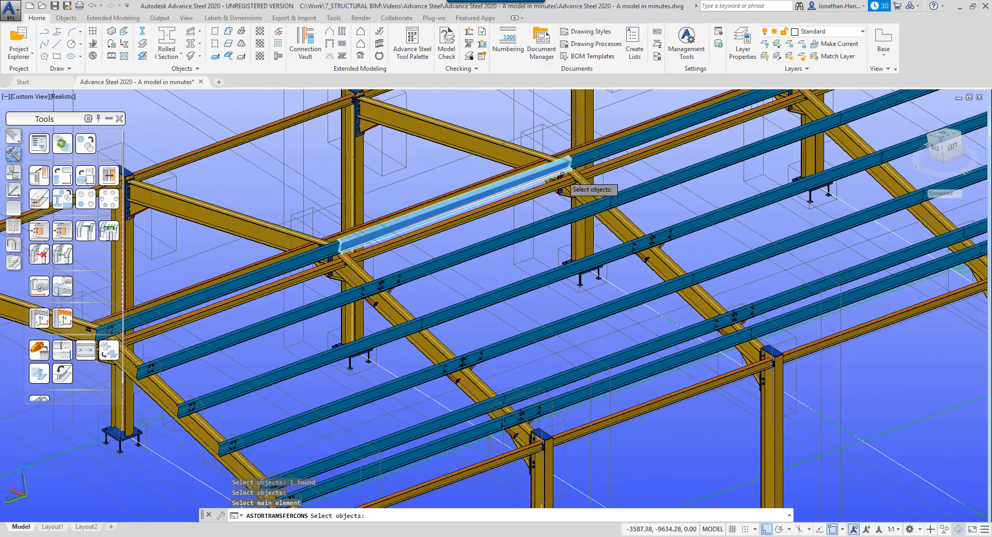
click(583, 195)
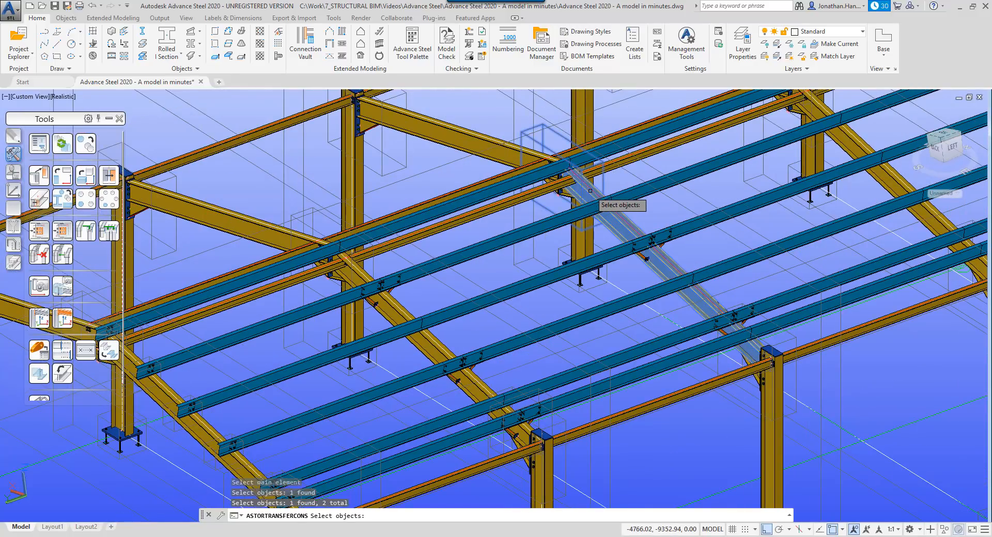
click(571, 174)
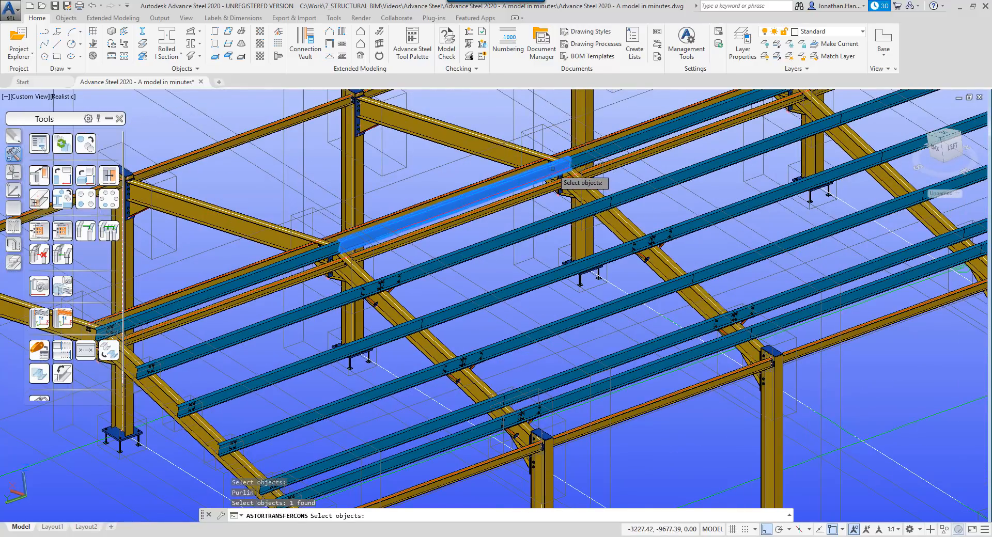
click(581, 161)
key(Return)
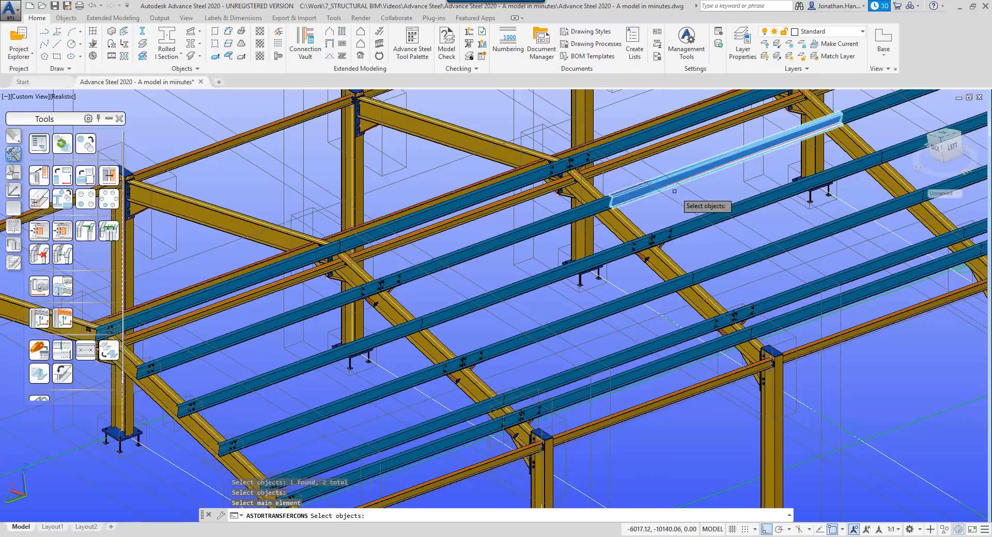
Copy the splice plate connection with stays to the third, fifth and first purlin lines up from the eaves on the third intermediate rafter.
middle_drag(687, 202, 478, 209)
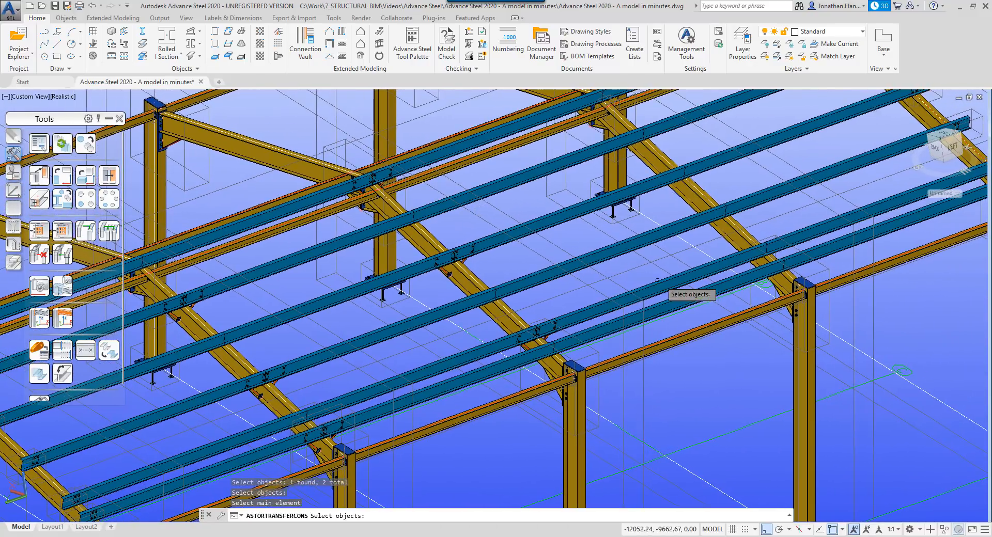
click(720, 206)
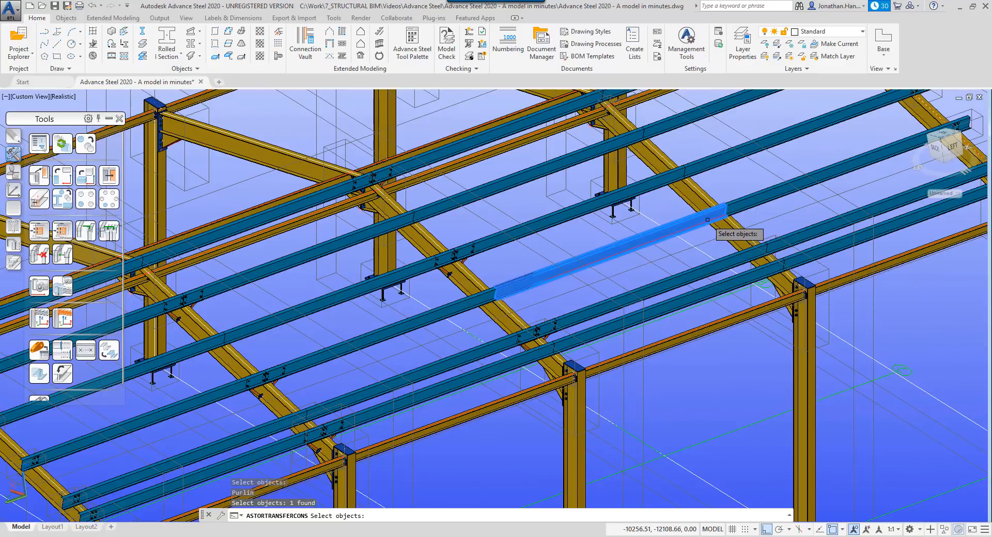
right_click(643, 158)
click(631, 142)
right_click(632, 141)
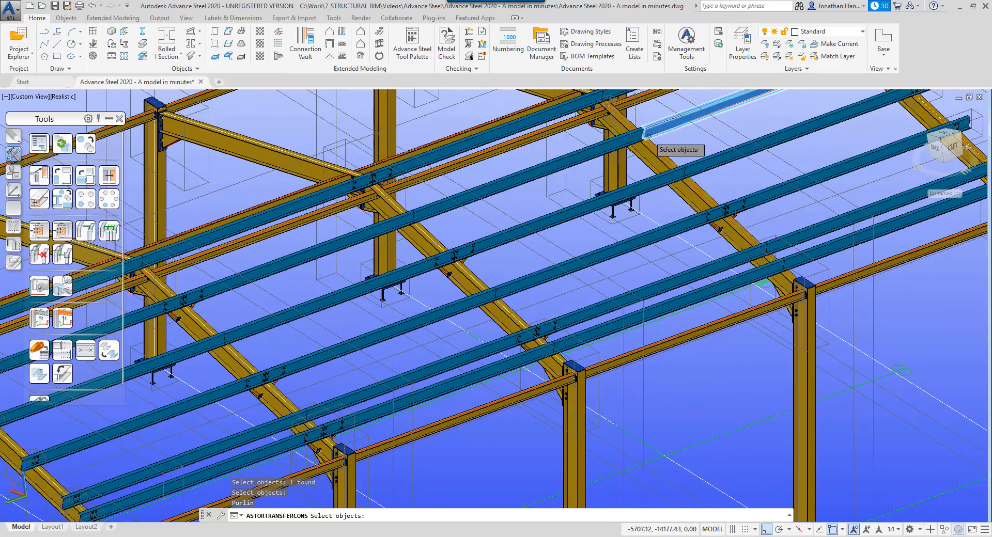
click(651, 134)
right_click(780, 287)
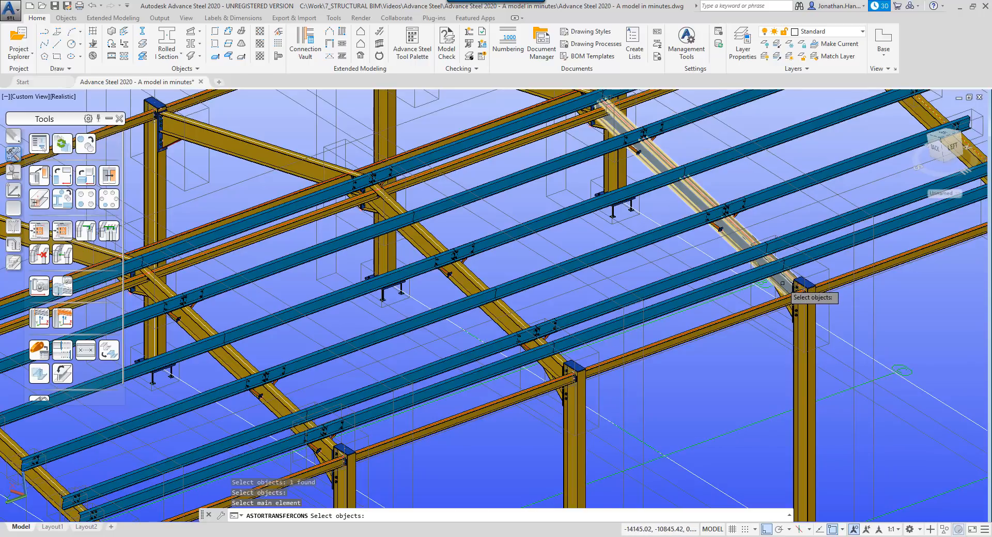
click(789, 259)
right_click(789, 258)
scroll(667, 237, down, 3)
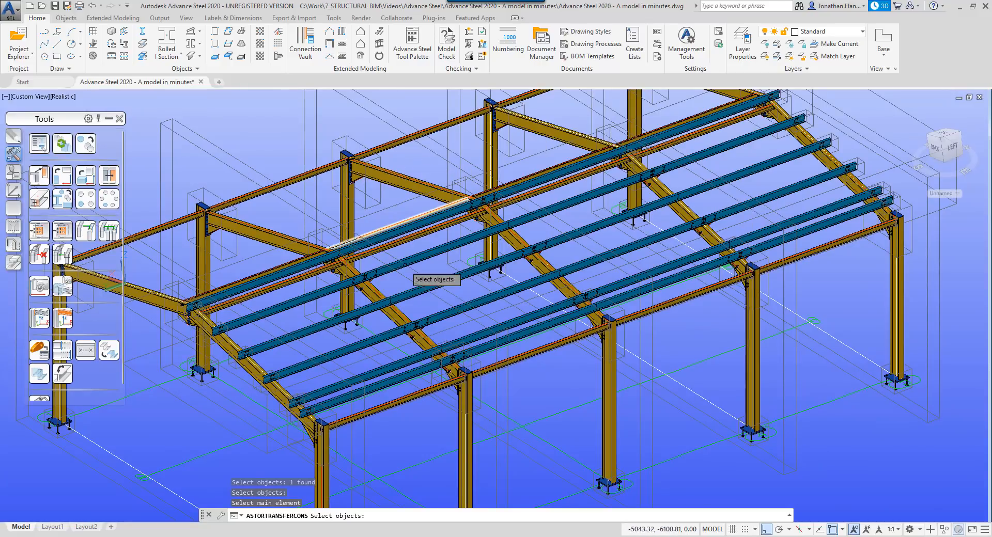
scroll(401, 326, up, 3)
key(Escape)
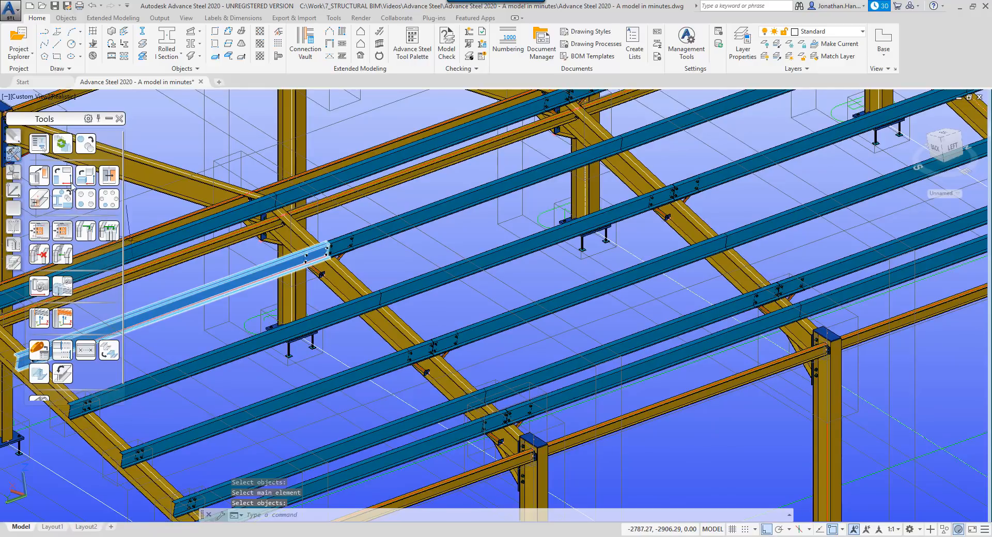
Open the Connection Vault with its cold-rolled purlin connections.
click(305, 42)
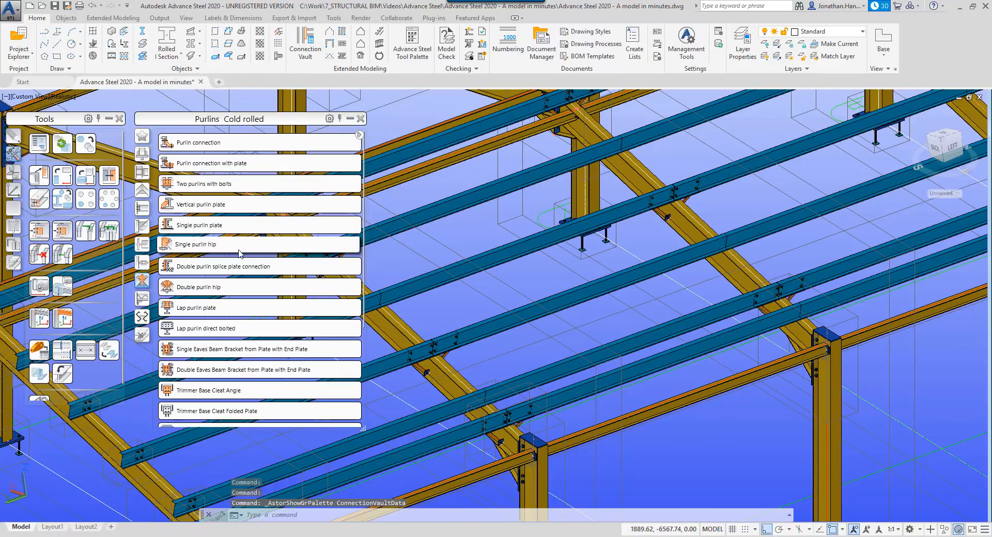
click(240, 265)
scroll(516, 295, up, 5)
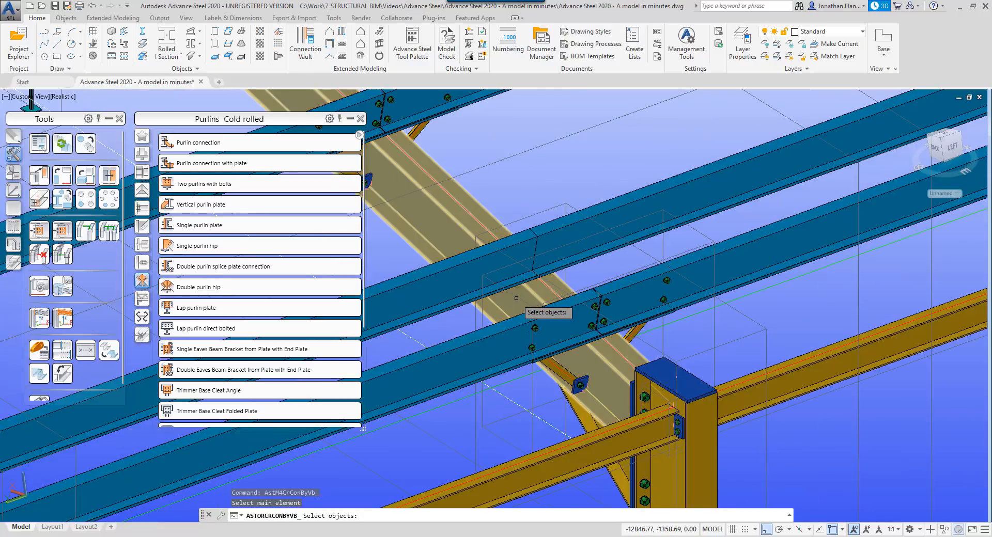
click(516, 298)
key(Return)
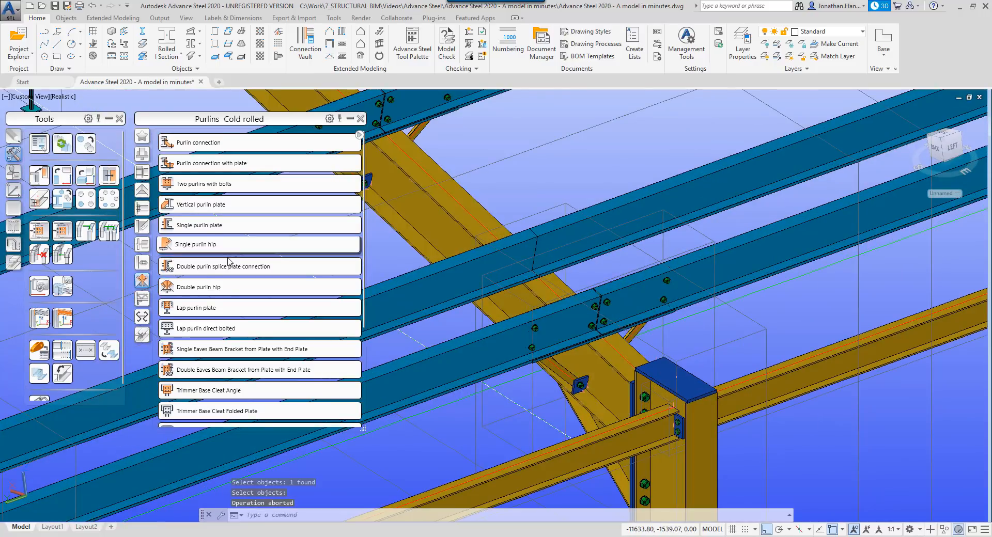
Add a Double purlin splice plate connection with default settings between the first intermediate rafter and the two purlins meeting at the second line from the eaves.
click(237, 265)
click(441, 228)
key(Return)
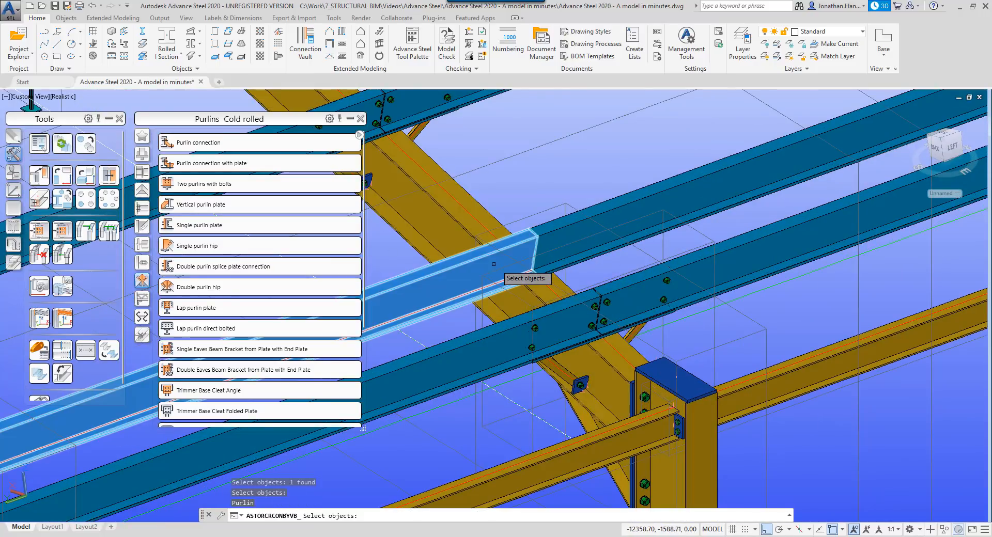
click(565, 237)
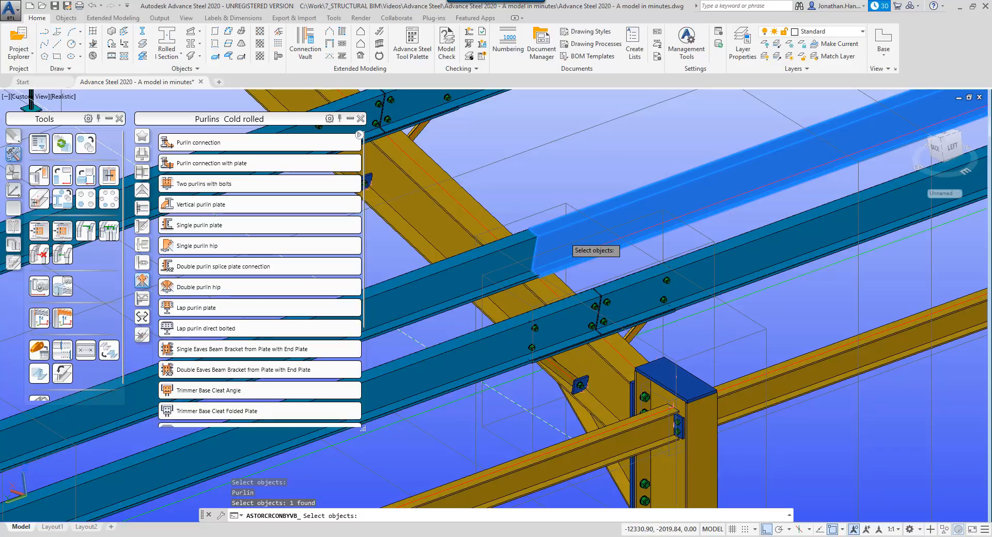
key(Return)
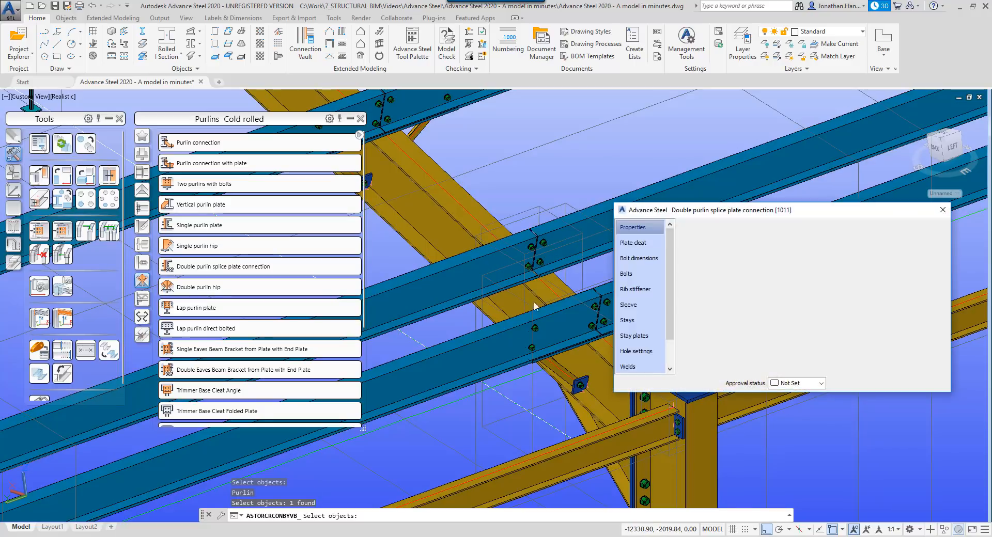
click(943, 206)
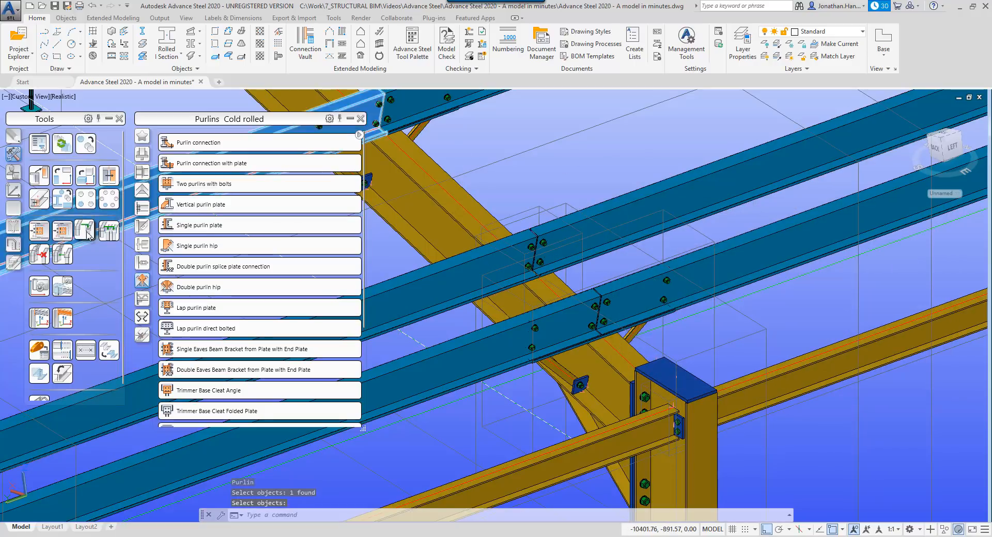
Start a multiple copy of the plain splice plate connection, choosing the three intermediate rafters as the target main beams.
click(540, 262)
key(Return)
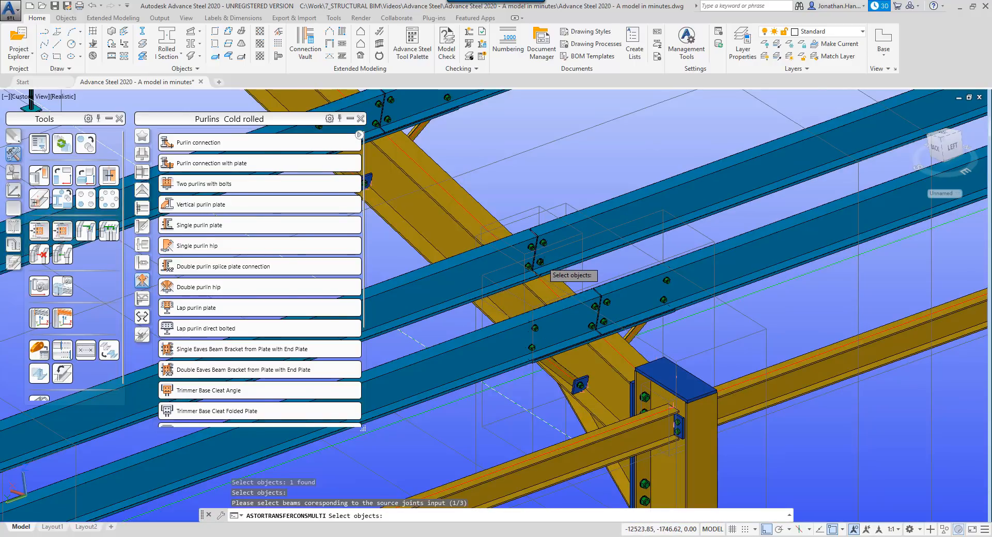
scroll(540, 262, down, 3)
scroll(519, 249, down, 4)
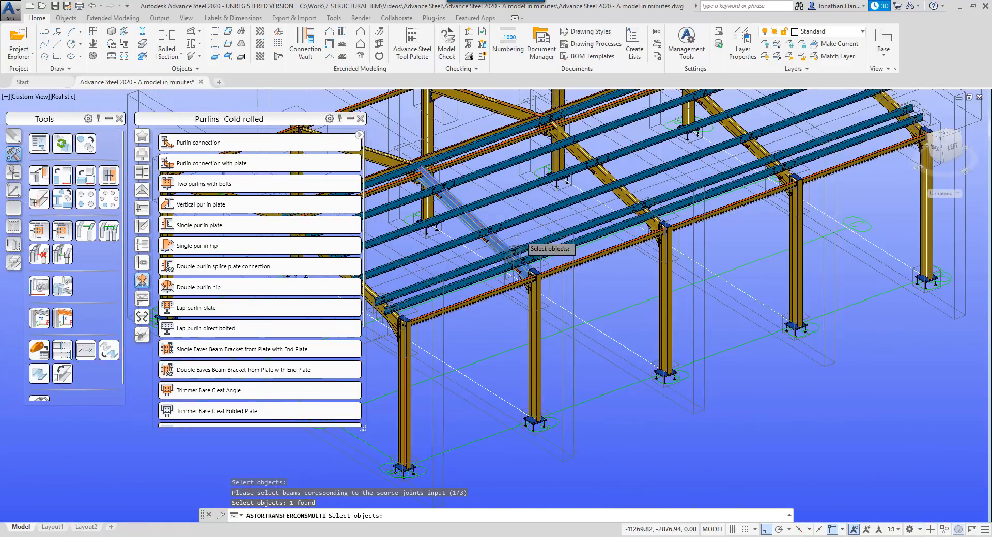
scroll(627, 290, up, 2)
click(727, 236)
click(727, 238)
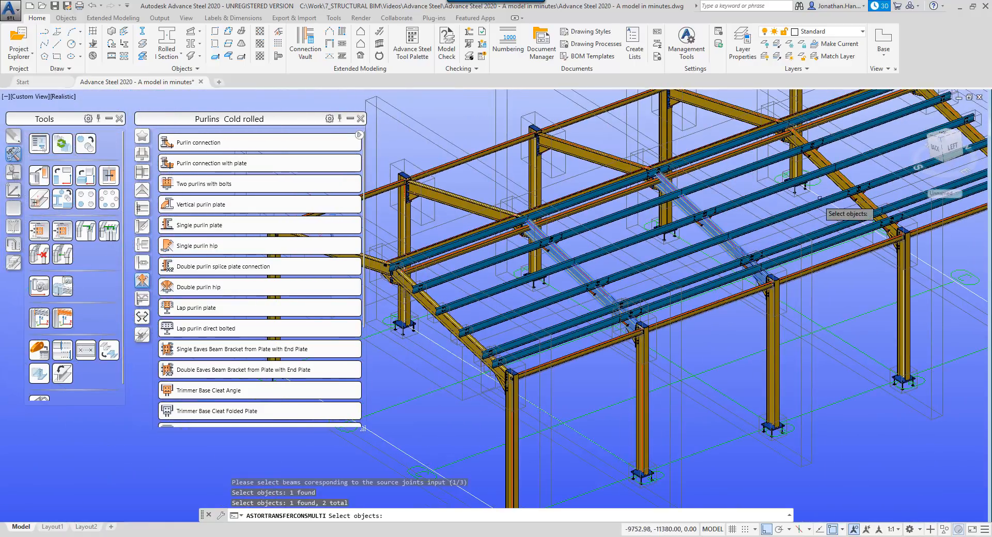
click(840, 179)
key(Return)
Choose the fourth- and ridge-line purlins before the first intermediate rafter and the second-, fourth- and ridge-line purlins beyond the third as the second target input.
scroll(572, 243, up, 3)
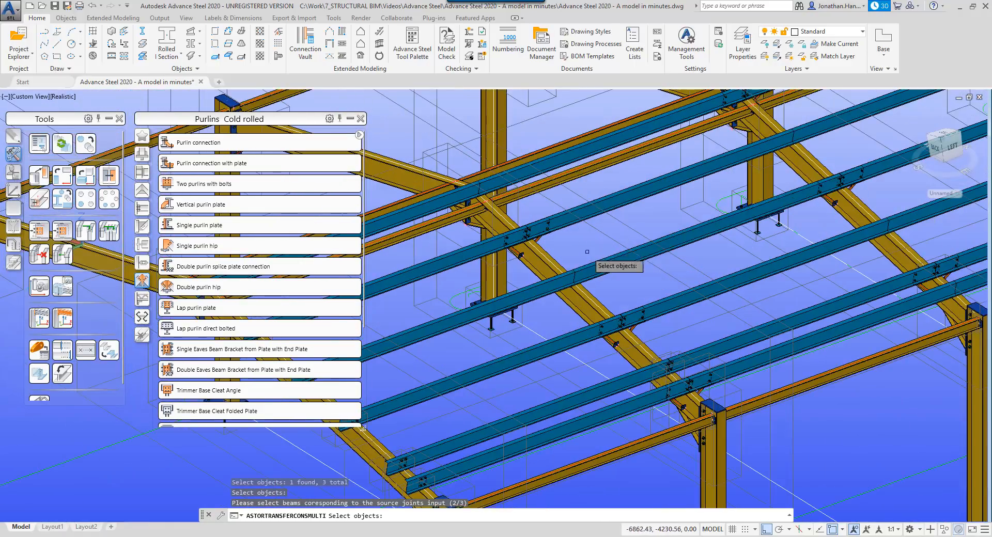
click(540, 289)
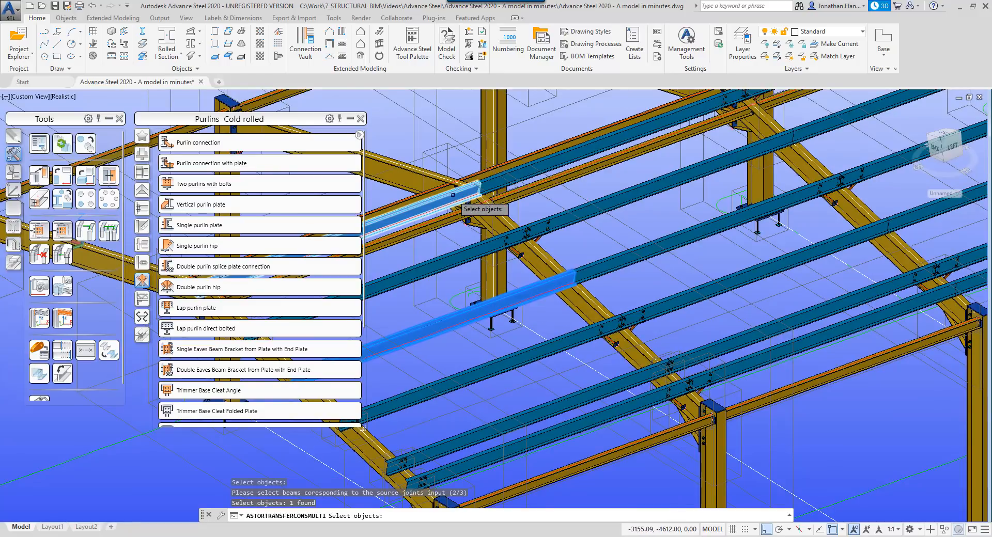
click(453, 195)
scroll(568, 248, down, 5)
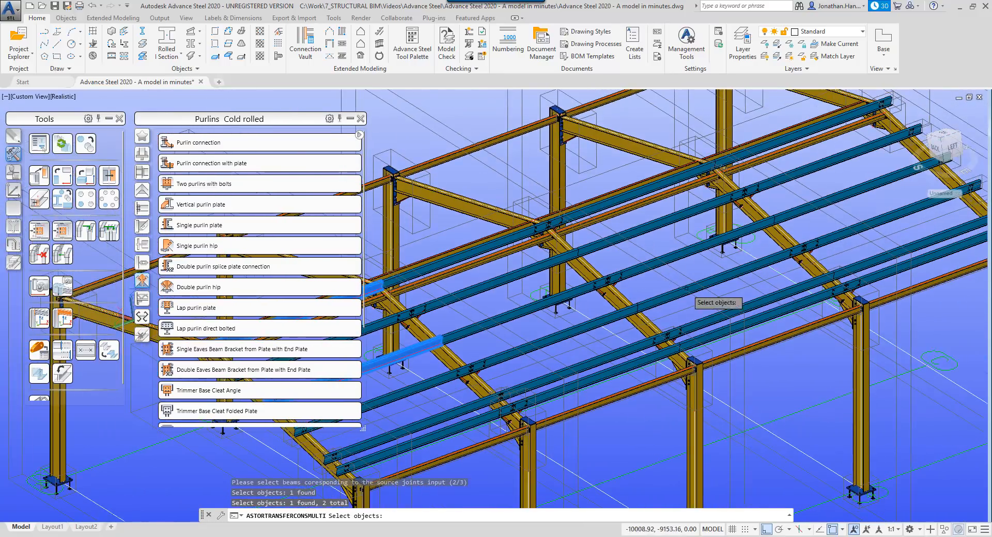
click(861, 264)
click(797, 214)
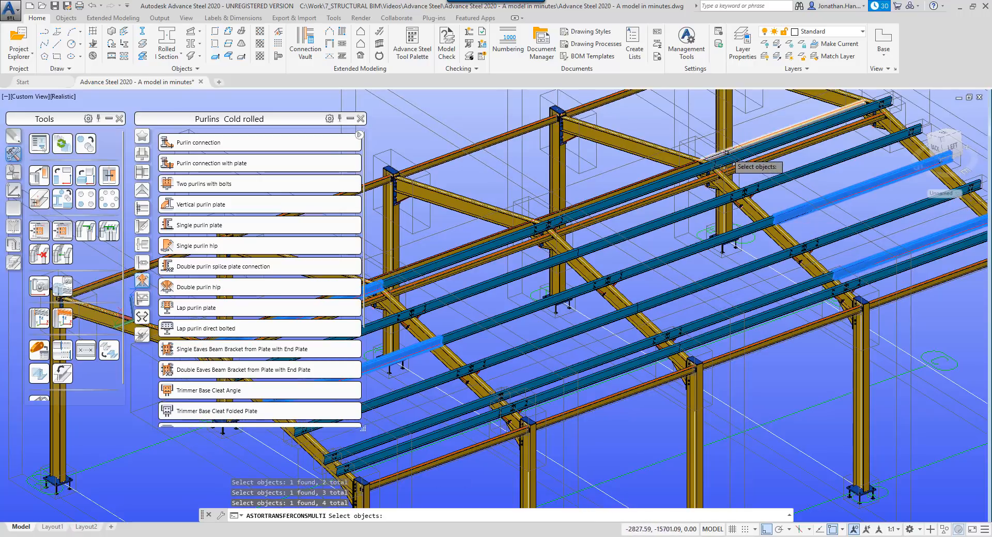
click(726, 155)
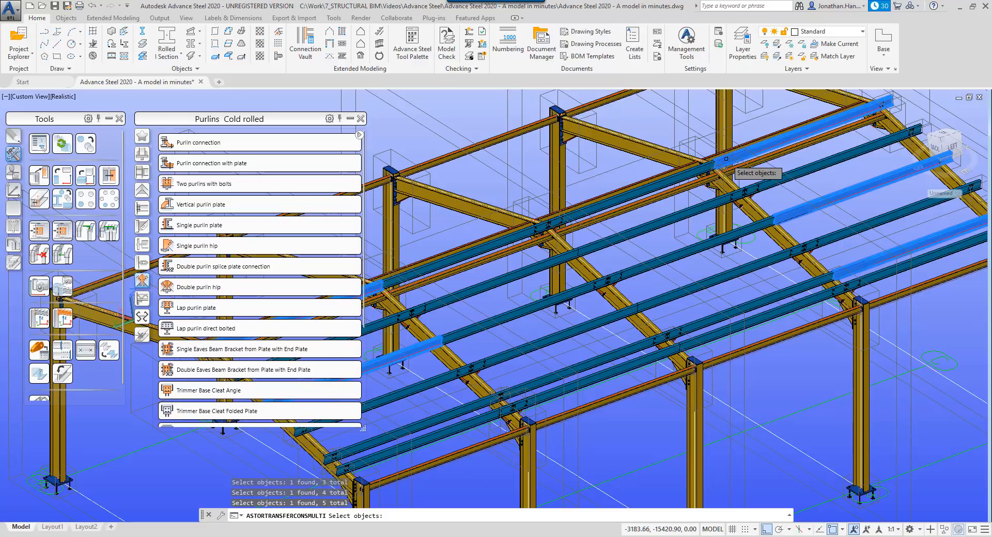
key(Return)
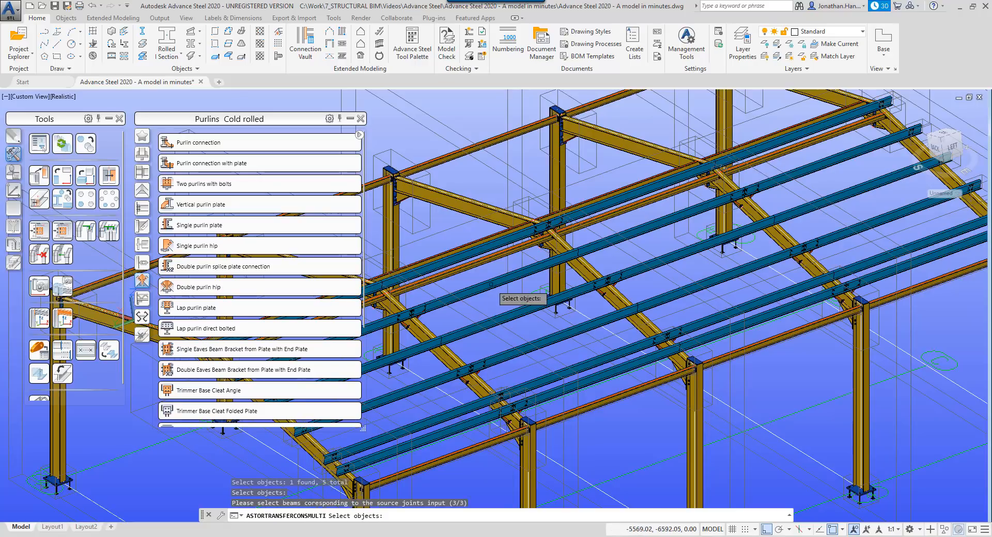
Choose the five matching purlins on the inner sides of the first and third intermediate rafters as the third input and complete the multiple copy.
click(512, 315)
click(476, 261)
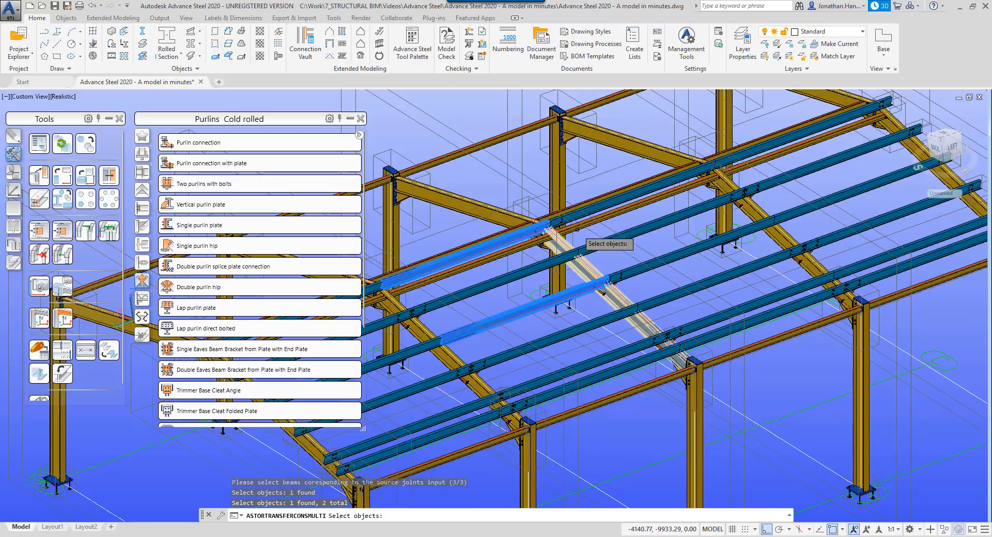
click(672, 181)
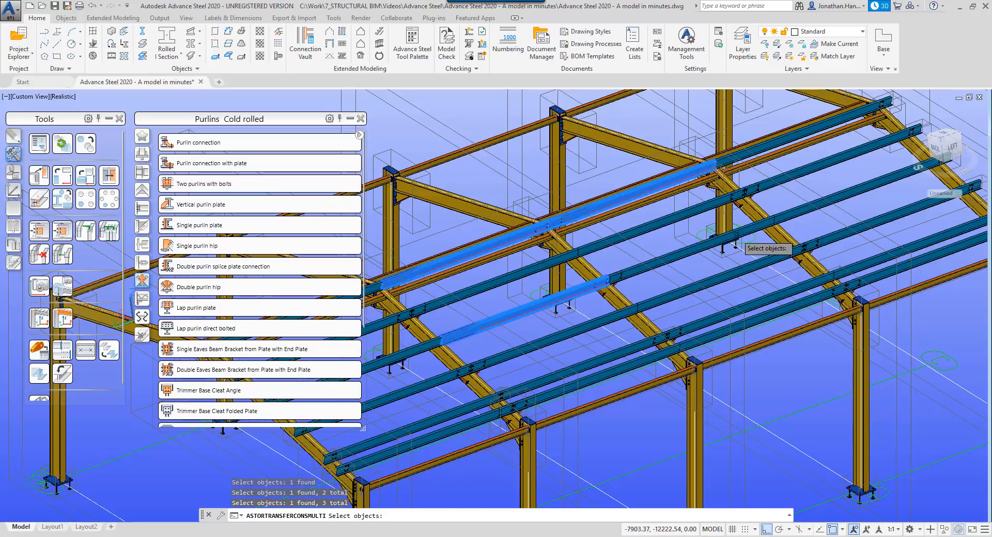
click(723, 237)
click(792, 302)
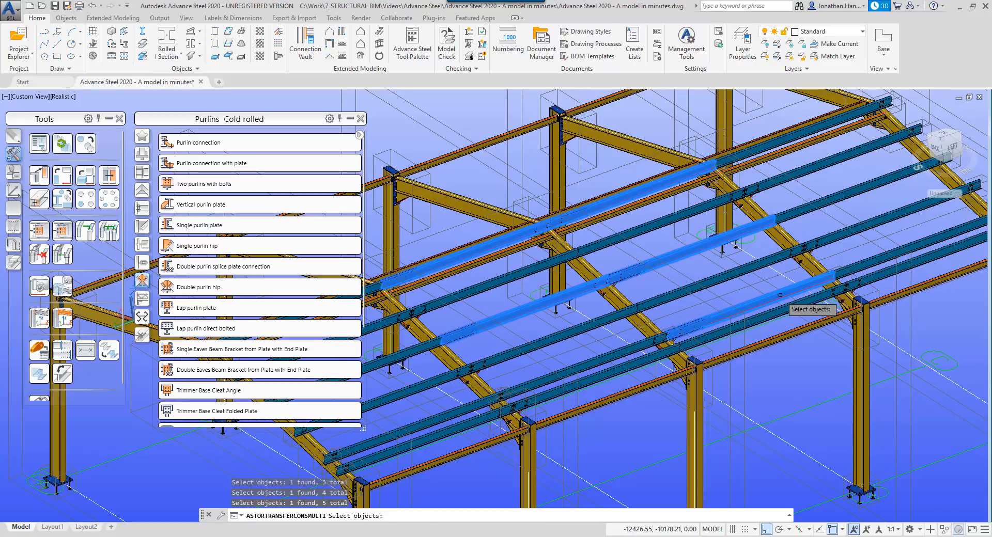
right_click(779, 296)
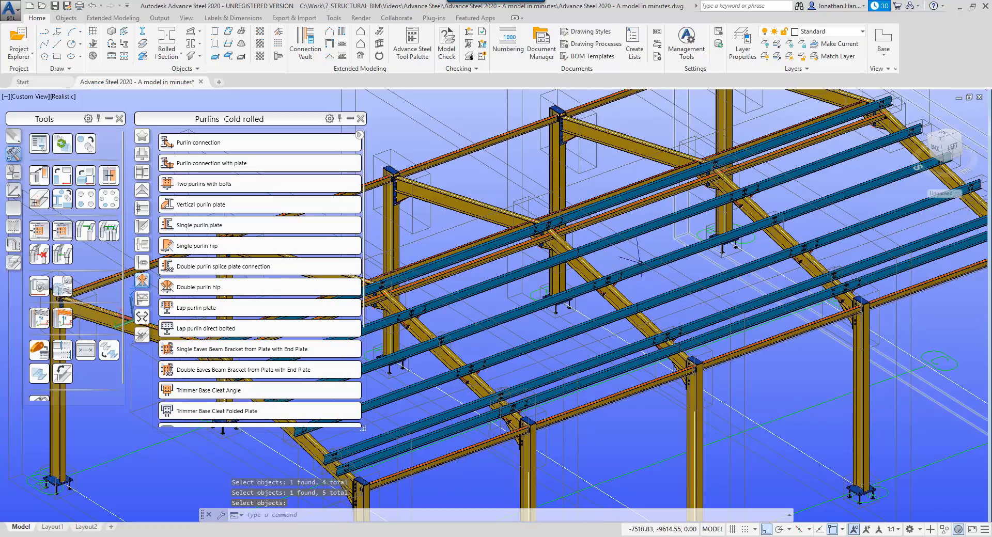
Copy the plain splice plate connection from the first intermediate rafter to the third purlin line up from the eaves on the middle rafter.
middle_drag(639, 266, 711, 252)
scroll(718, 280, up, 3)
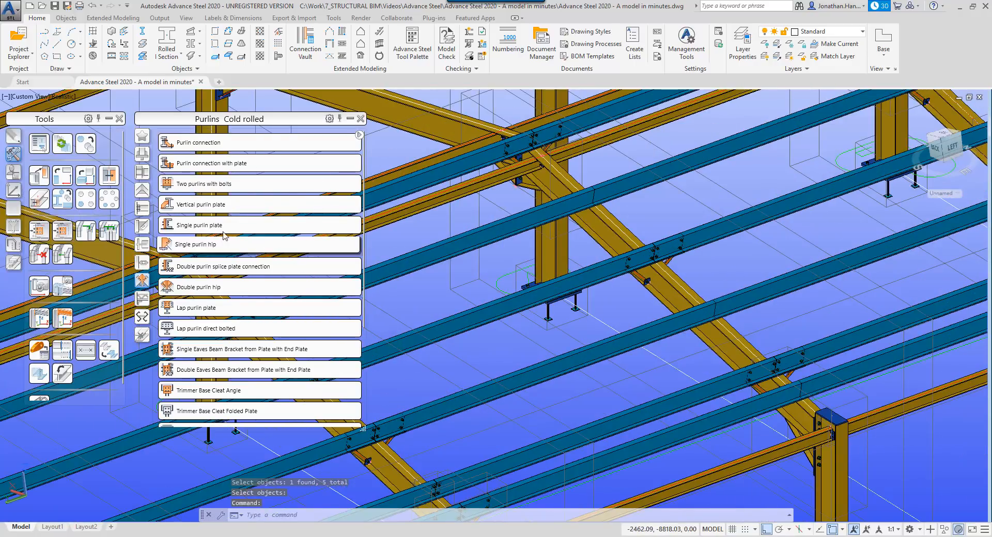
click(61, 231)
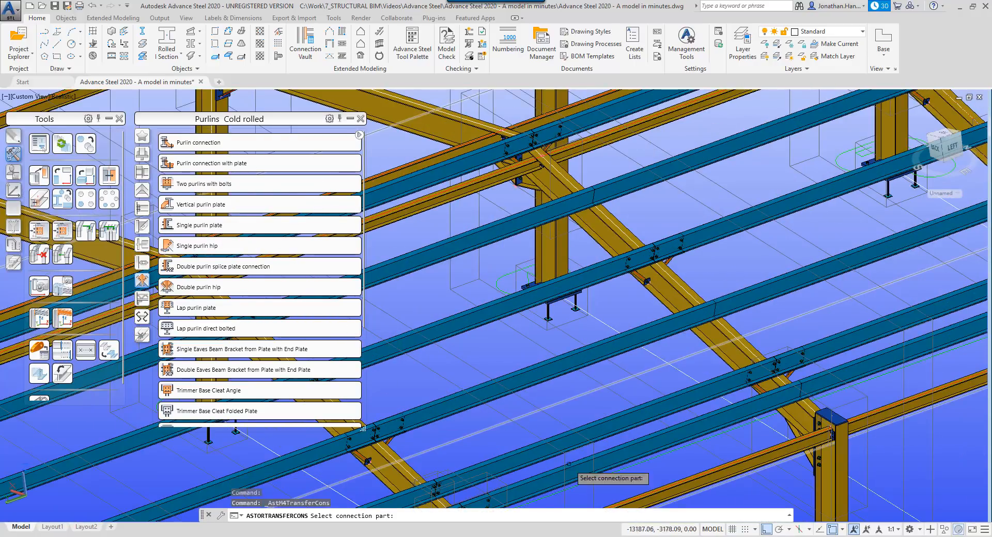
scroll(471, 423, up, 4)
click(471, 427)
key(Return)
scroll(472, 429, down, 4)
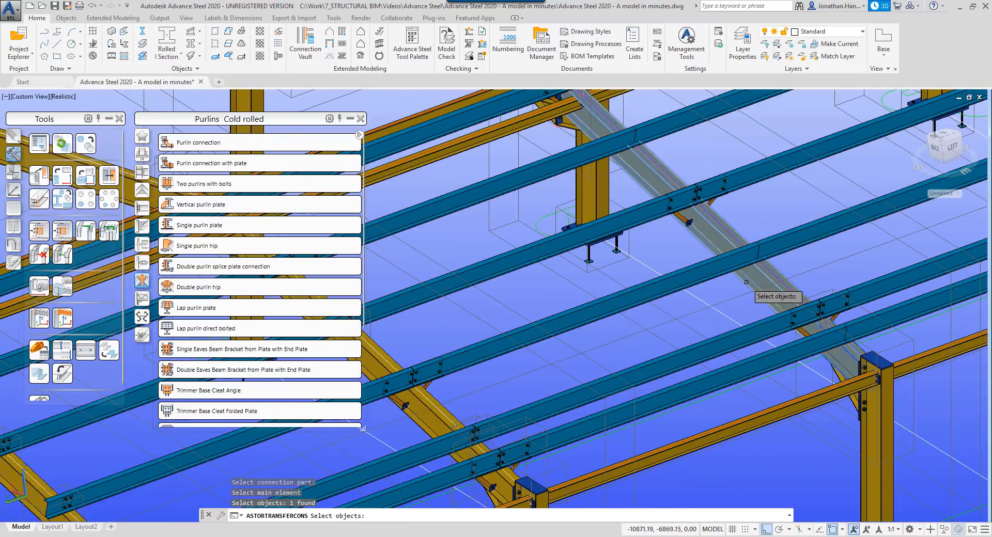
click(738, 267)
click(771, 247)
key(Return)
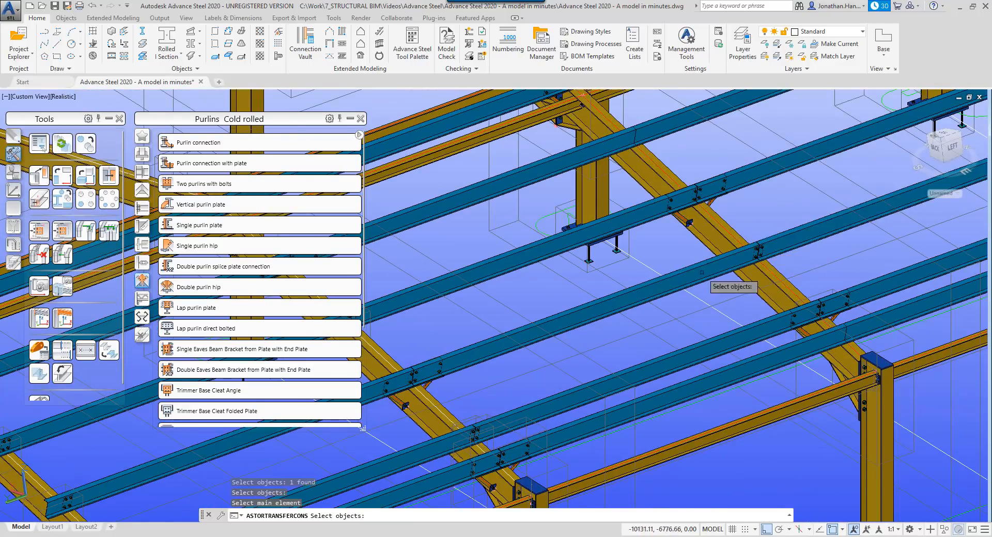
scroll(664, 293, down, 4)
key(Return)
key(Escape)
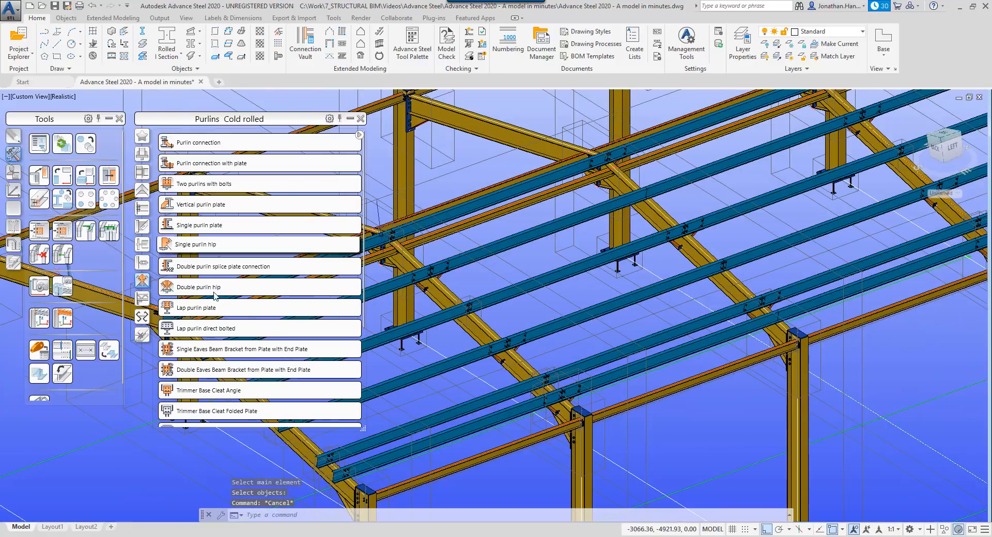
Copy the middle rafter's plain splice plate connection to the fifth purlin line up from the eaves on the same rafter.
click(62, 232)
scroll(752, 320, up, 3)
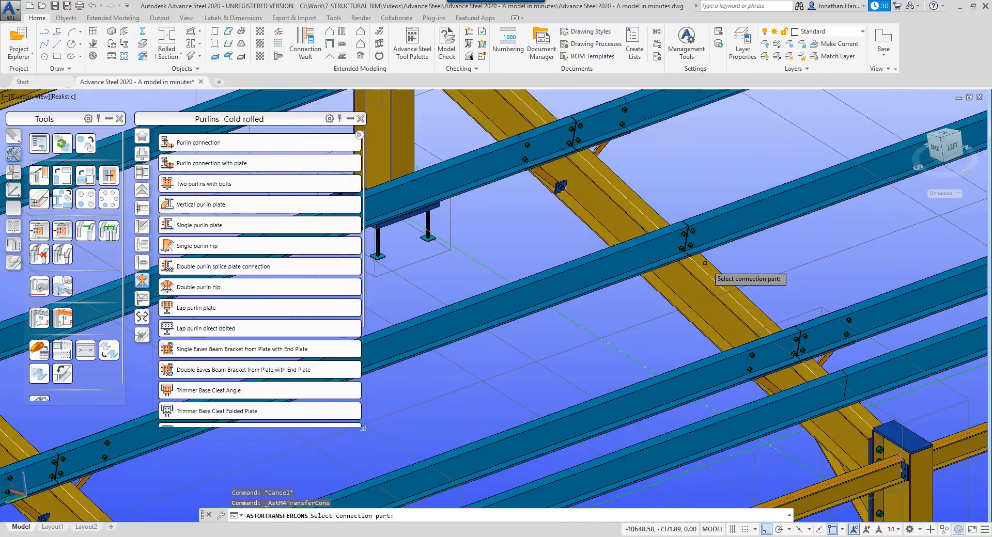
click(685, 247)
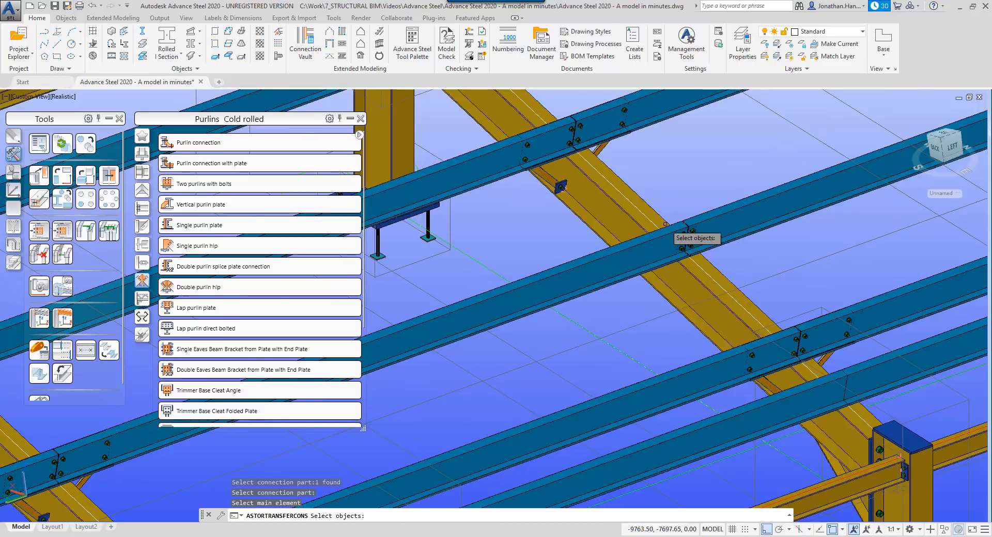
scroll(682, 247, down, 3)
scroll(594, 210, up, 3)
click(567, 188)
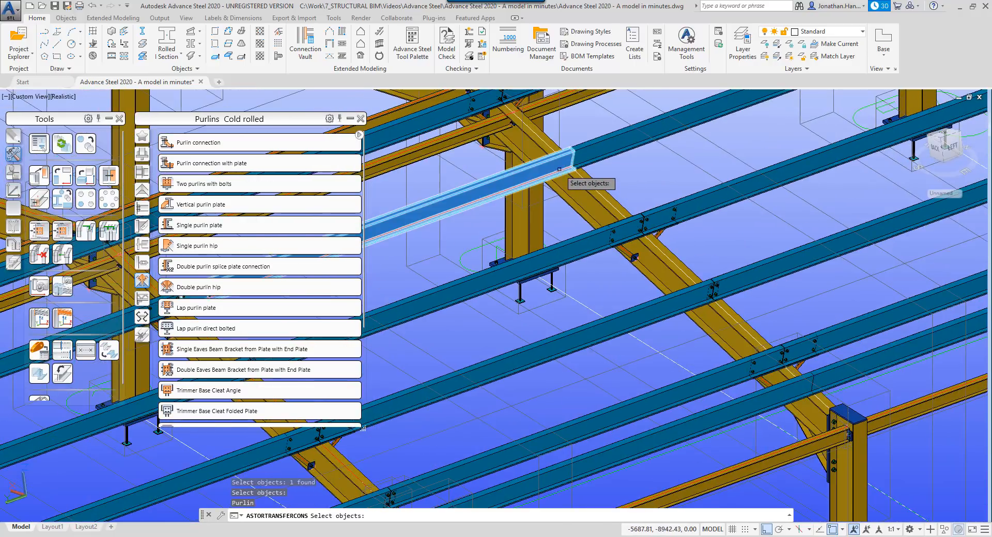
key(Return)
key(Return)
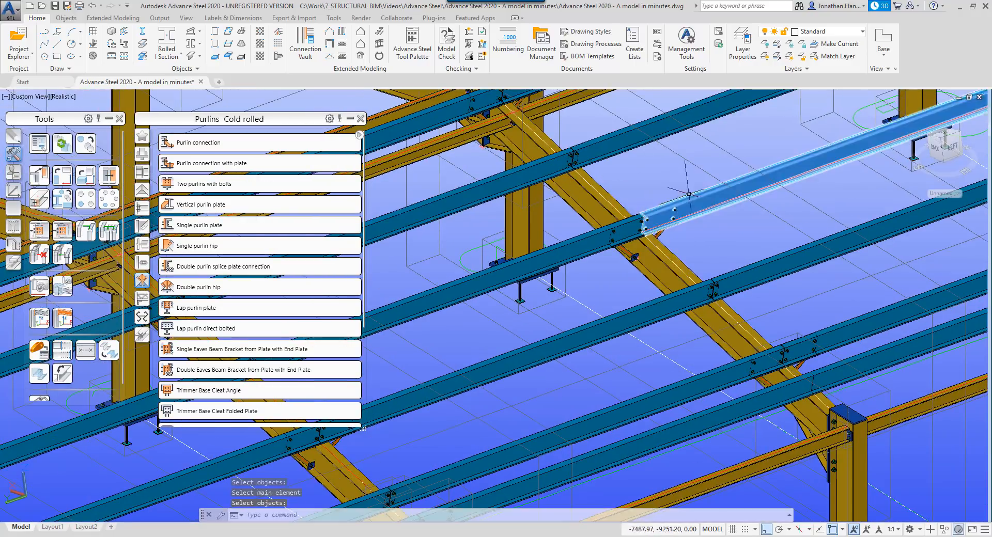
Close the Connection Vault and fit the whole portal frame in view.
scroll(676, 204, down, 5)
shift+middle_drag(600, 301, 402, 136)
click(361, 118)
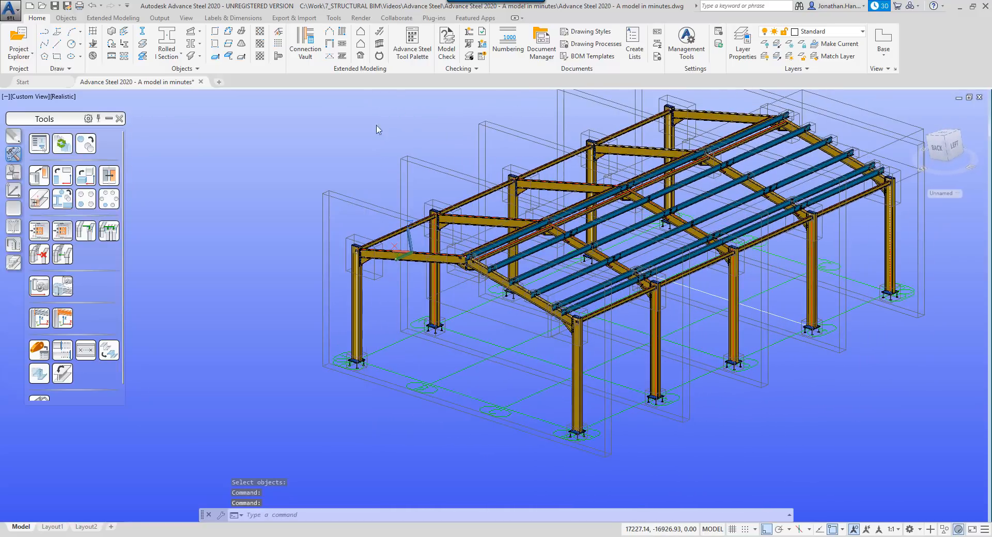
middle_click(430, 112)
middle_click(429, 111)
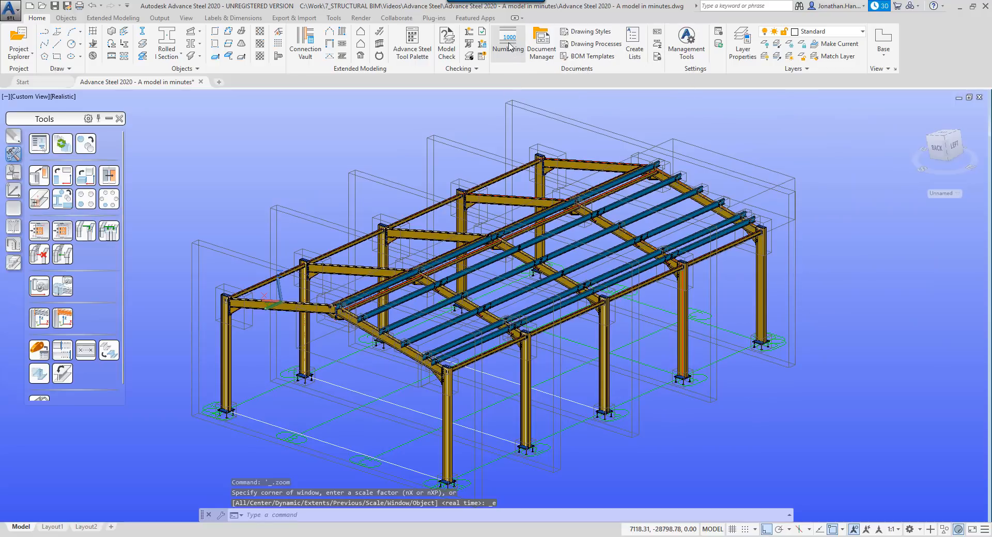
Number the model with post number method SP No (for main part) = Assembly No, starting single parts at 1000 and assemblies at 1, and close the results.
click(510, 47)
click(511, 150)
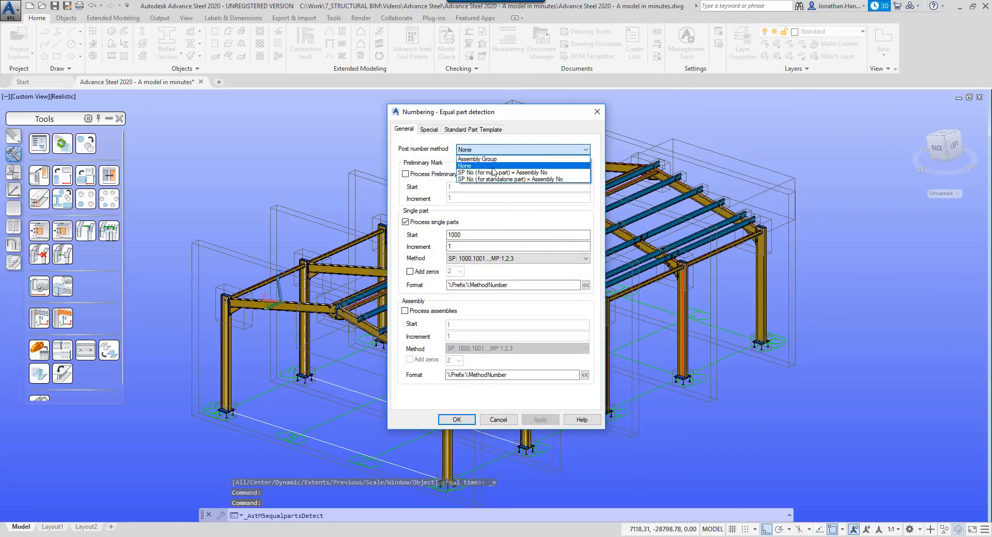
click(492, 172)
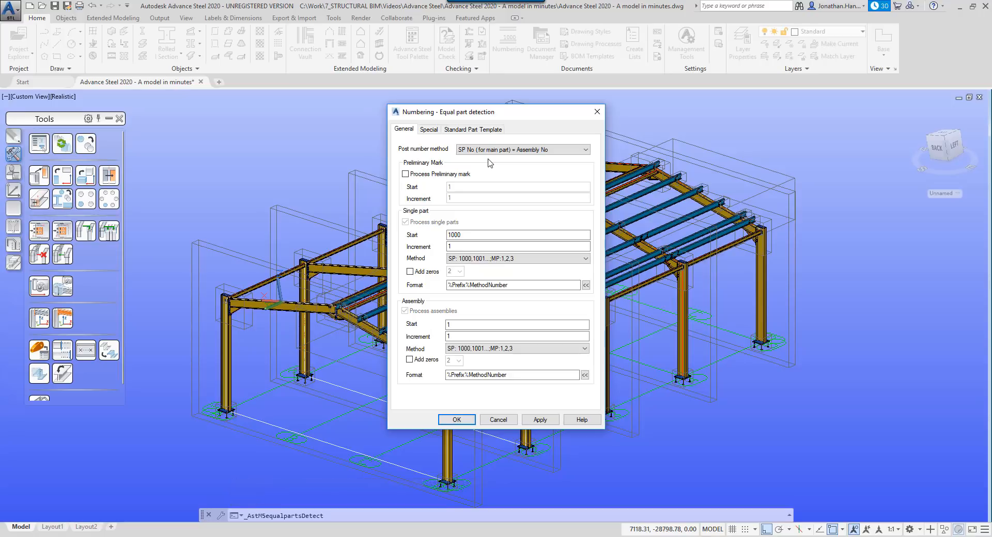
click(467, 234)
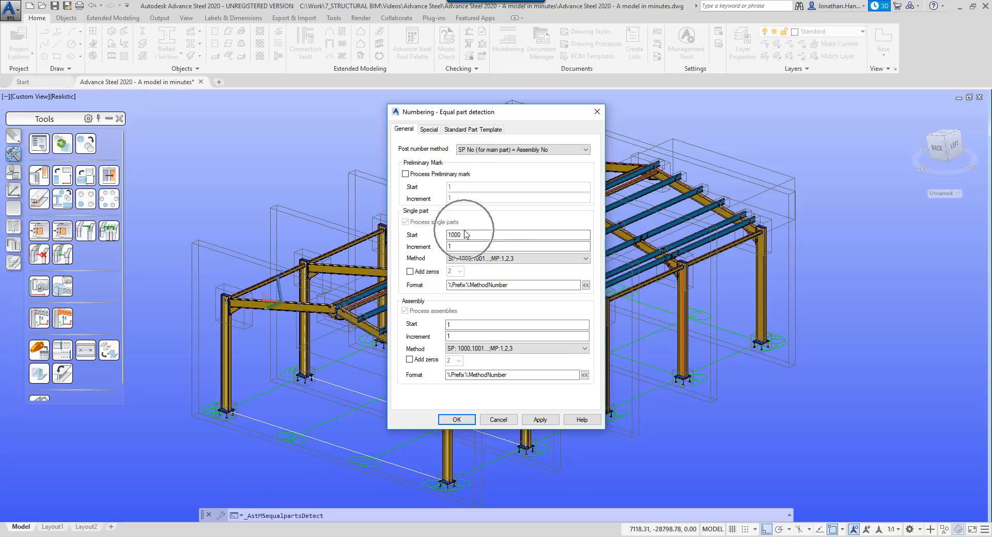
click(461, 325)
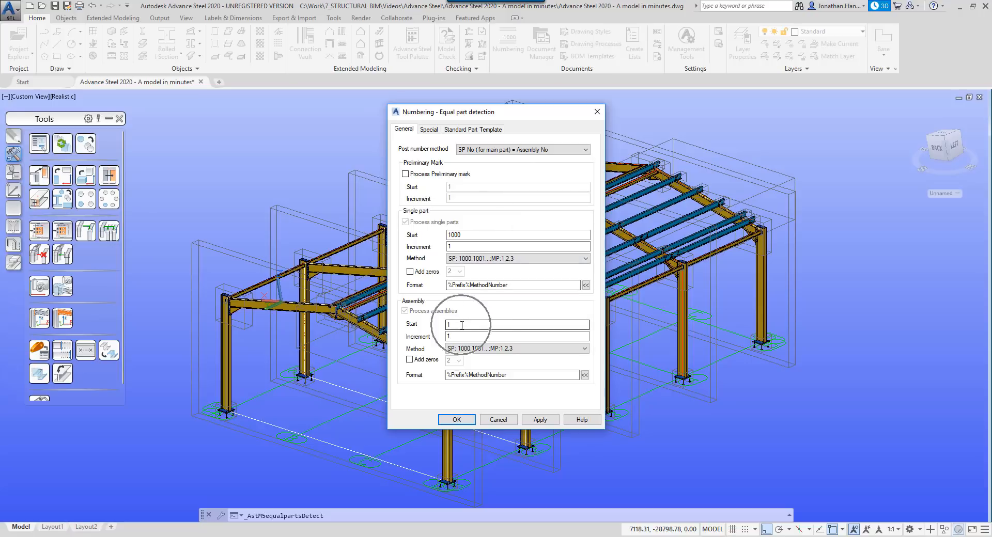
click(457, 420)
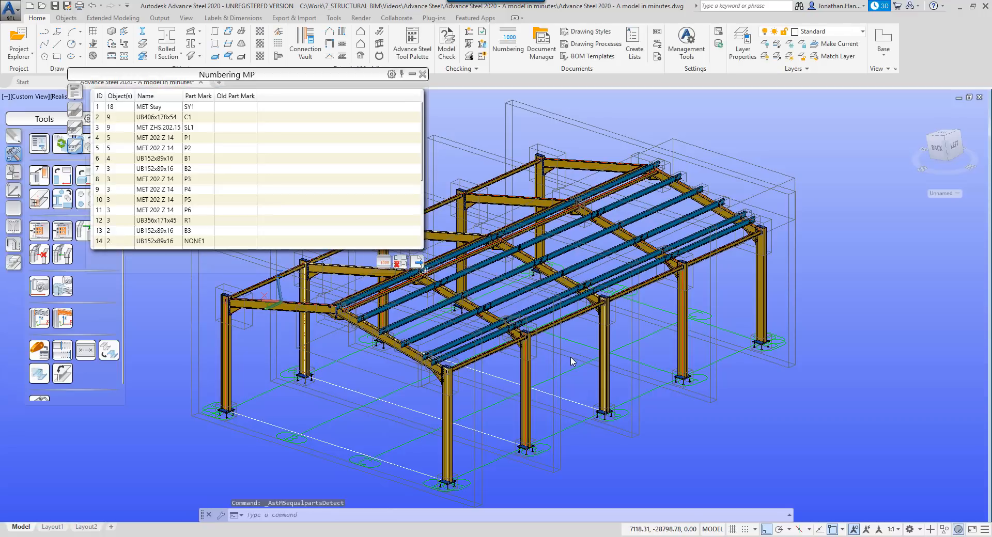
click(422, 74)
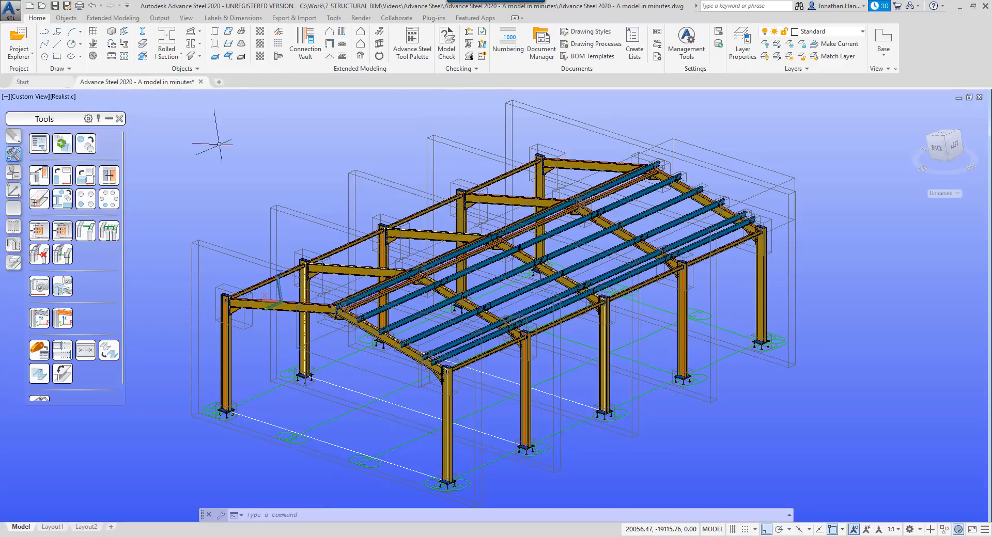
Reset the UCS to World, switch to the SE isometric view and align the UCS with that view.
click(14, 191)
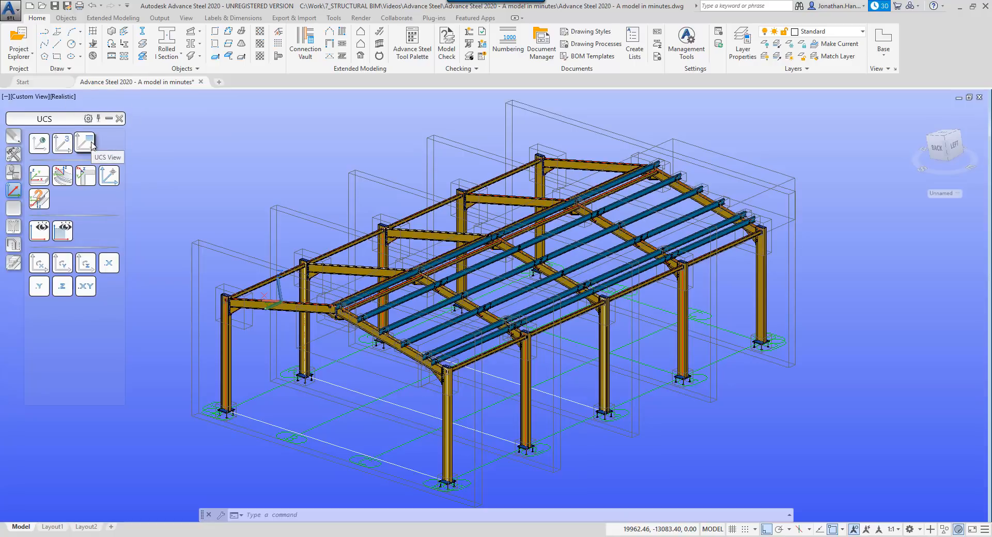
click(38, 144)
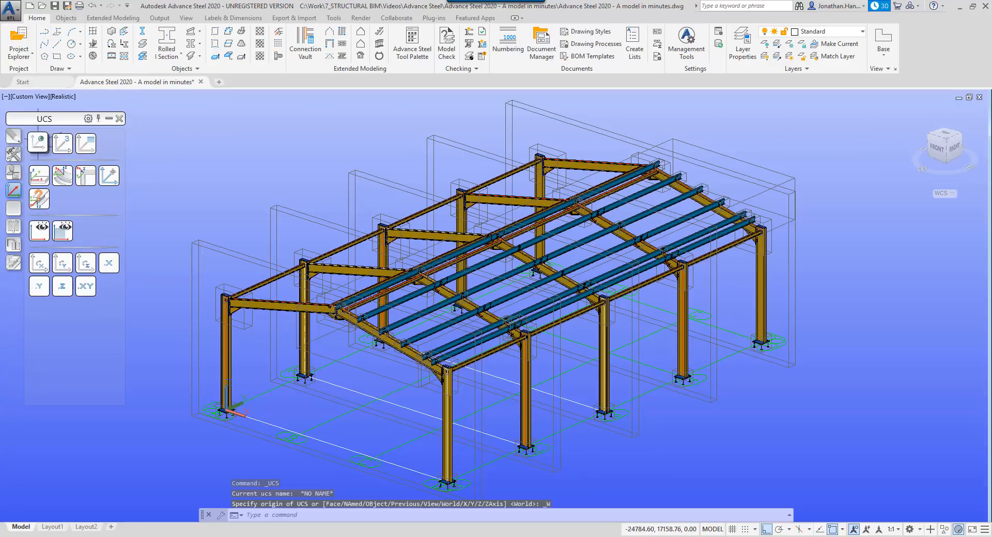
click(948, 144)
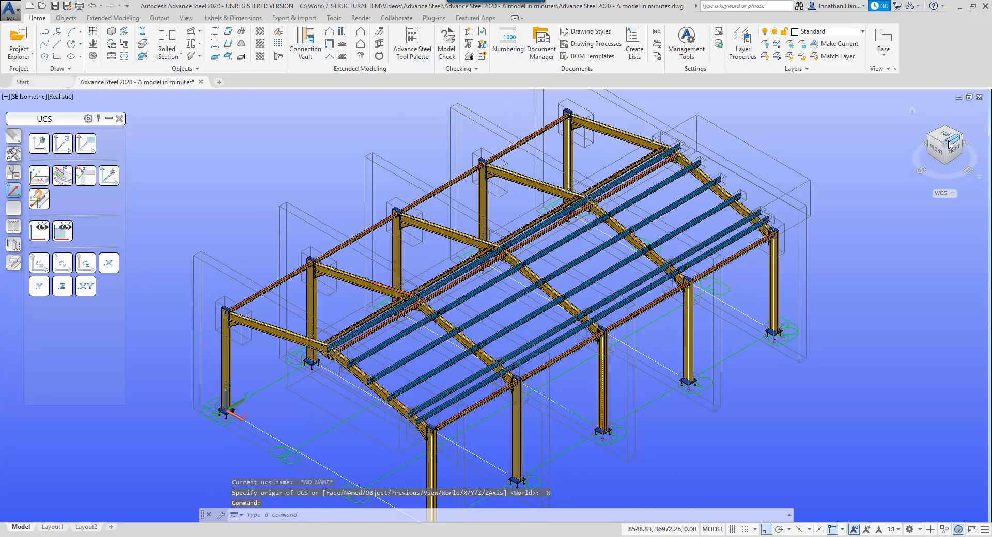
click(88, 144)
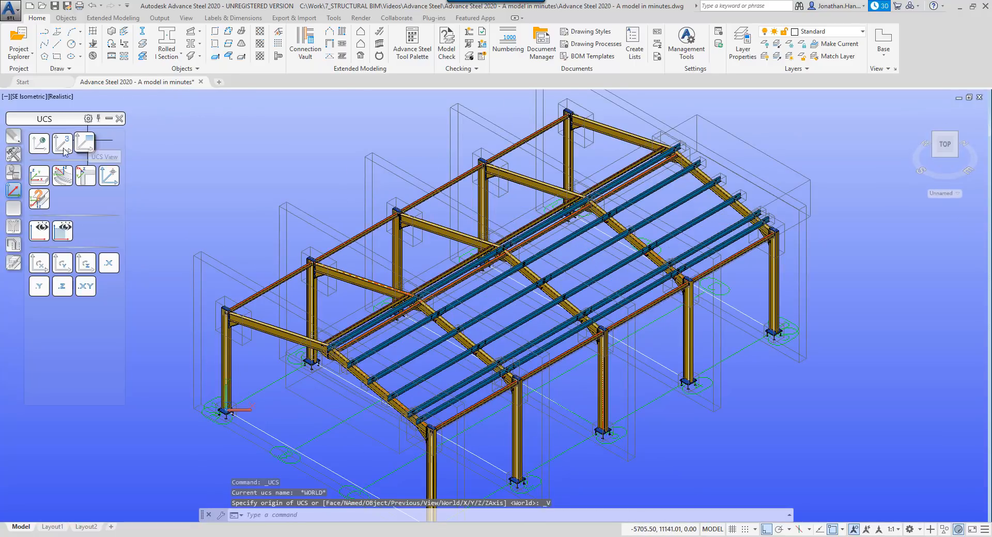
Place an Overview camera near the middle of the frame and set its detail style to "3D view - All, no labels".
click(14, 154)
click(35, 288)
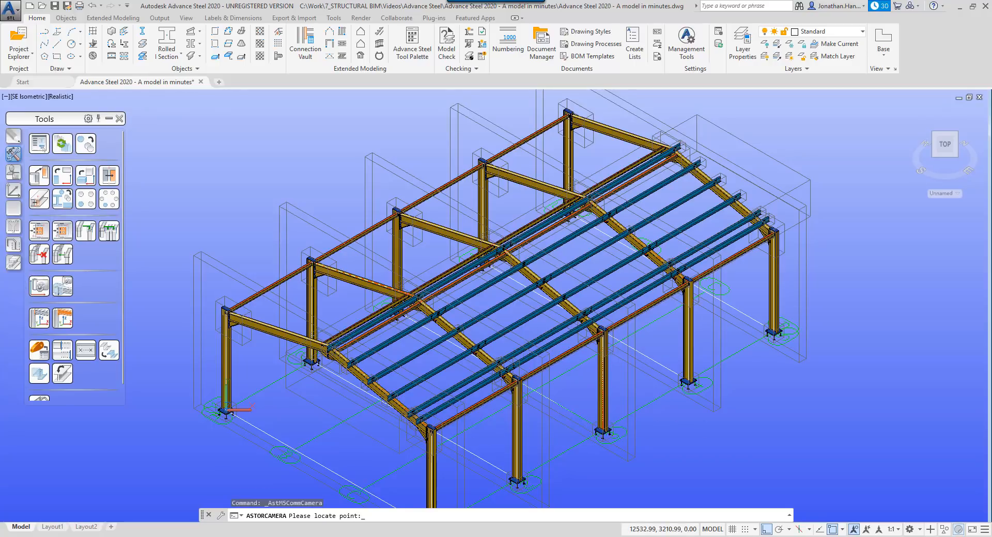
click(529, 332)
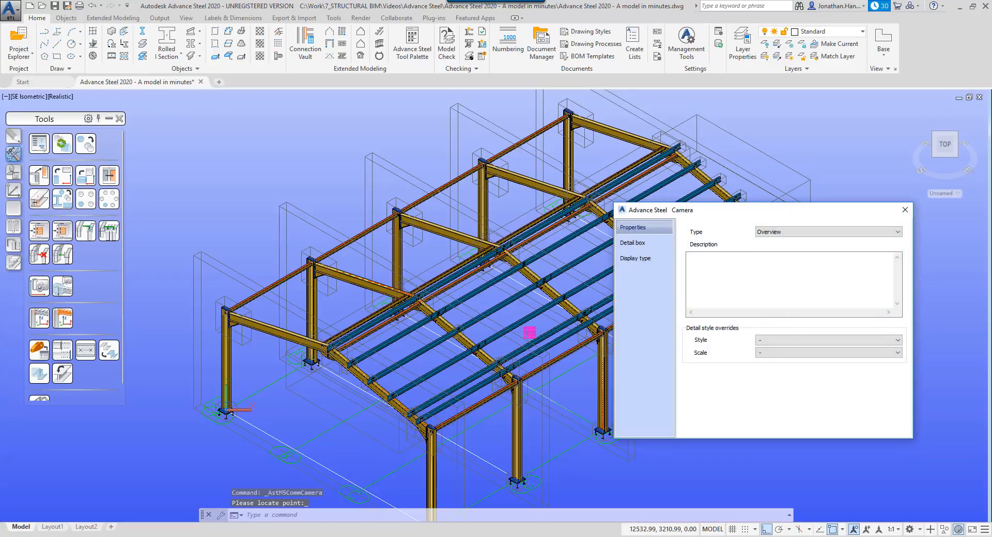
click(798, 233)
click(798, 233)
click(786, 340)
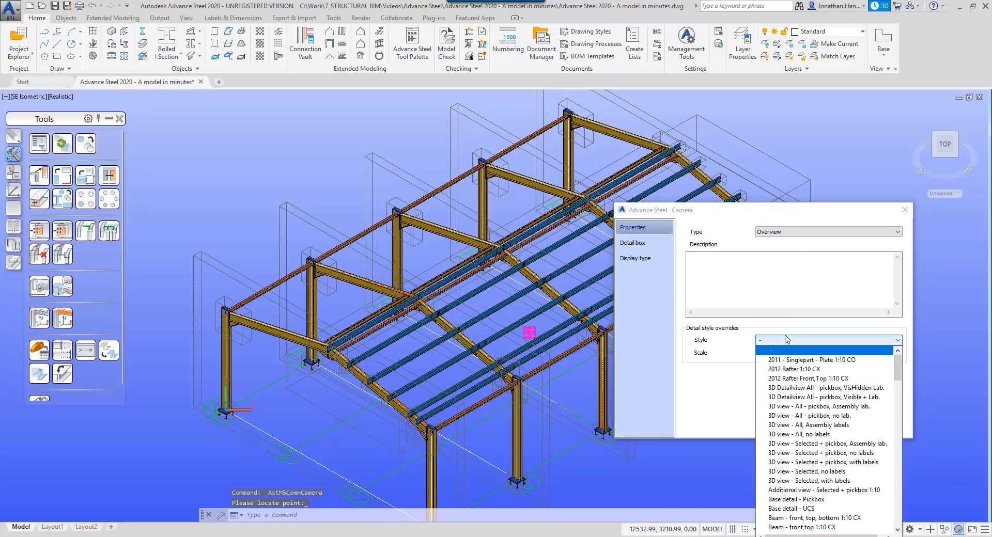
scroll(810, 408, down, 1)
click(809, 407)
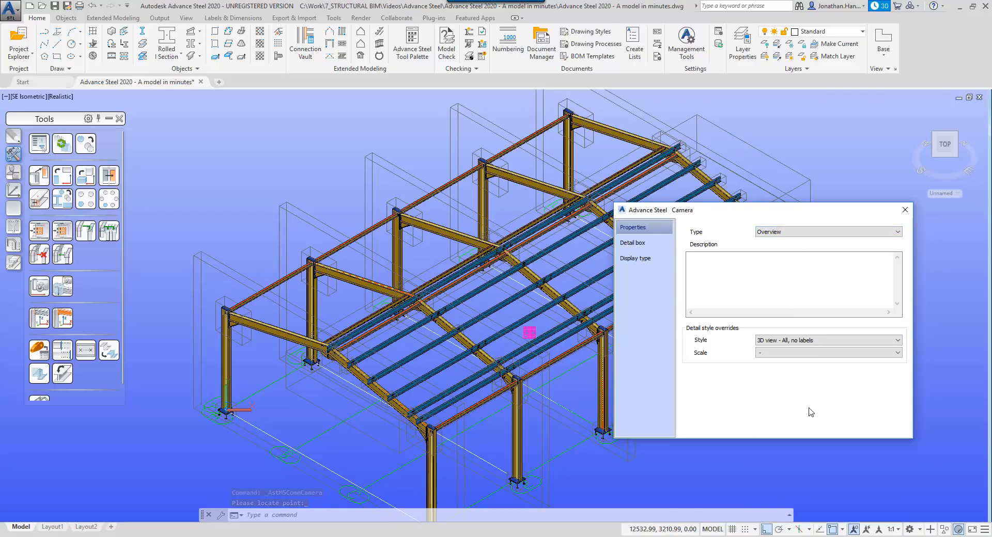
Leave the camera's scale override blank and close its properties.
click(795, 353)
click(796, 354)
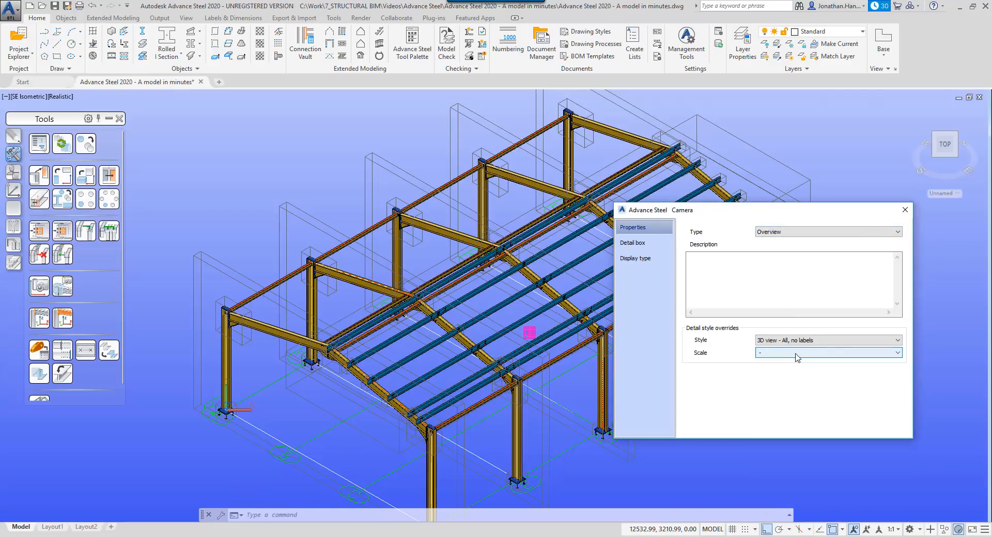
click(905, 209)
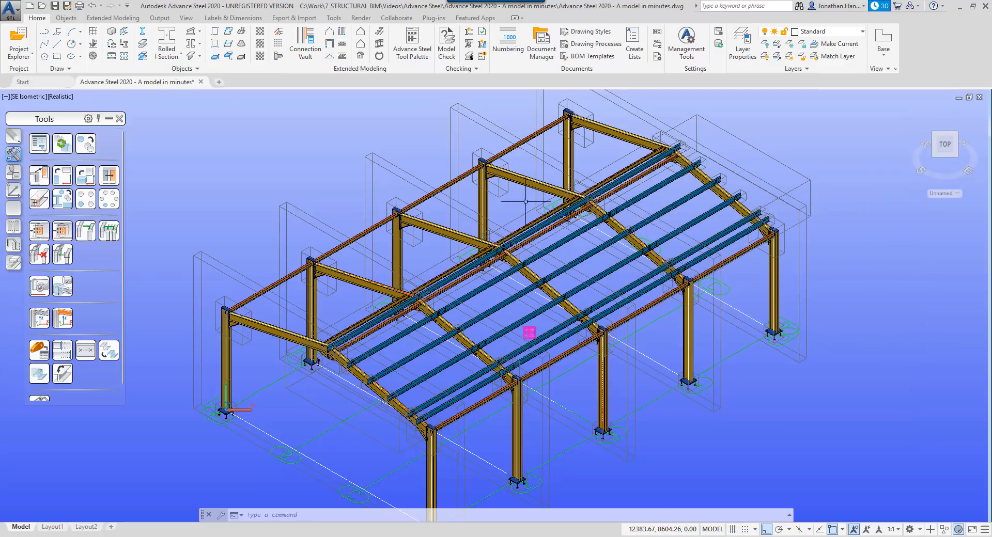
Reset the UCS to World, switch to the NE isometric view and align the UCS with that view.
click(13, 191)
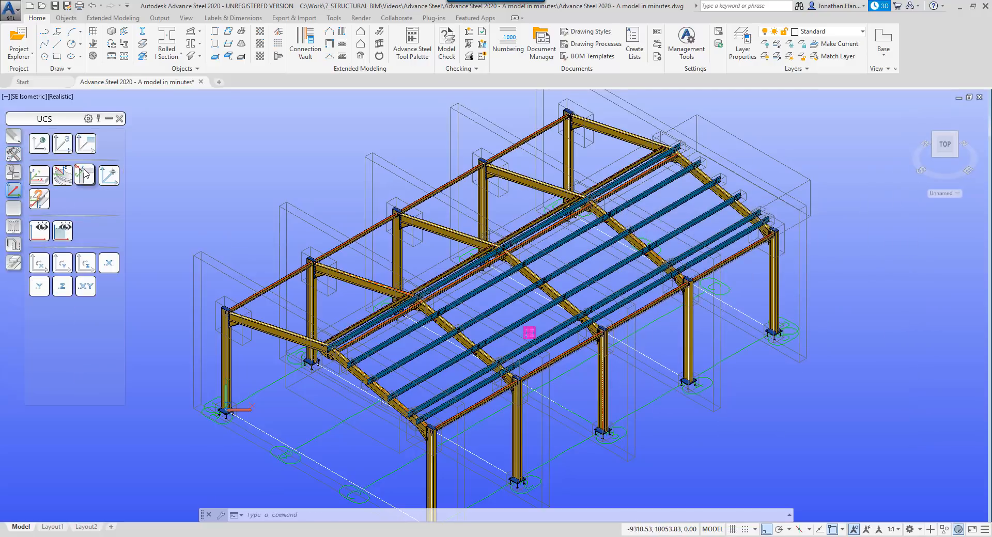
click(46, 145)
click(963, 140)
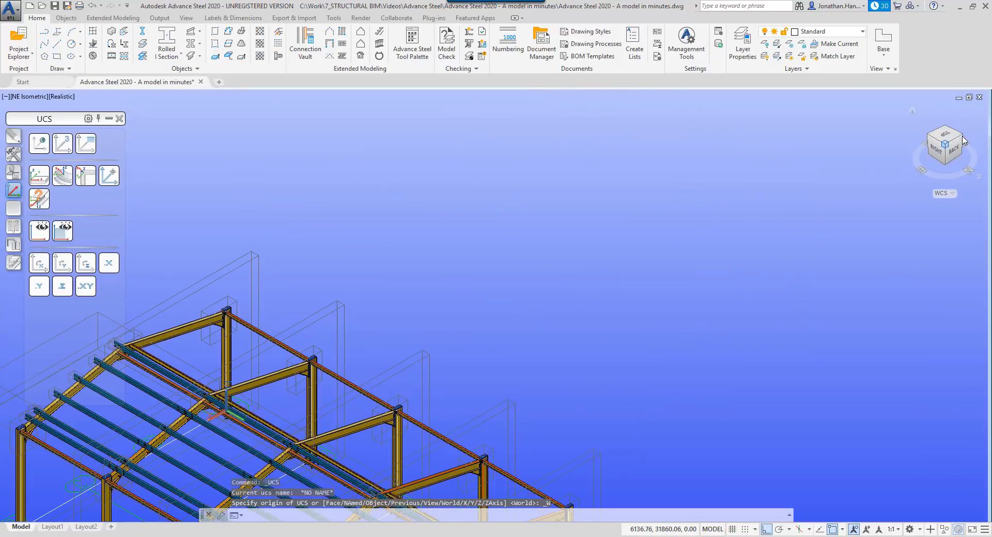
middle_click(801, 198)
middle_click(802, 198)
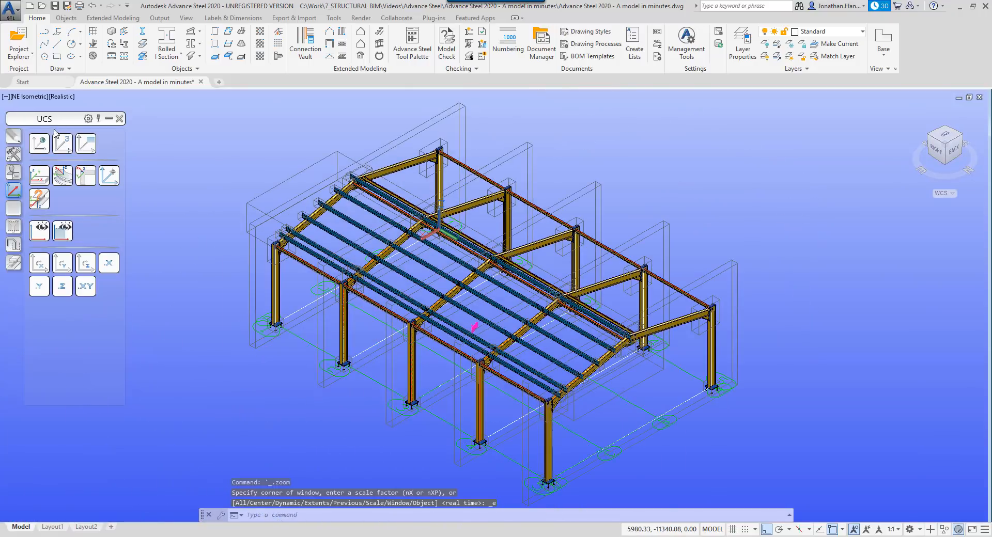
click(87, 147)
Place an Overview camera above the middle of the roof with detail style "3D view - All, no labels" and close its properties.
click(14, 154)
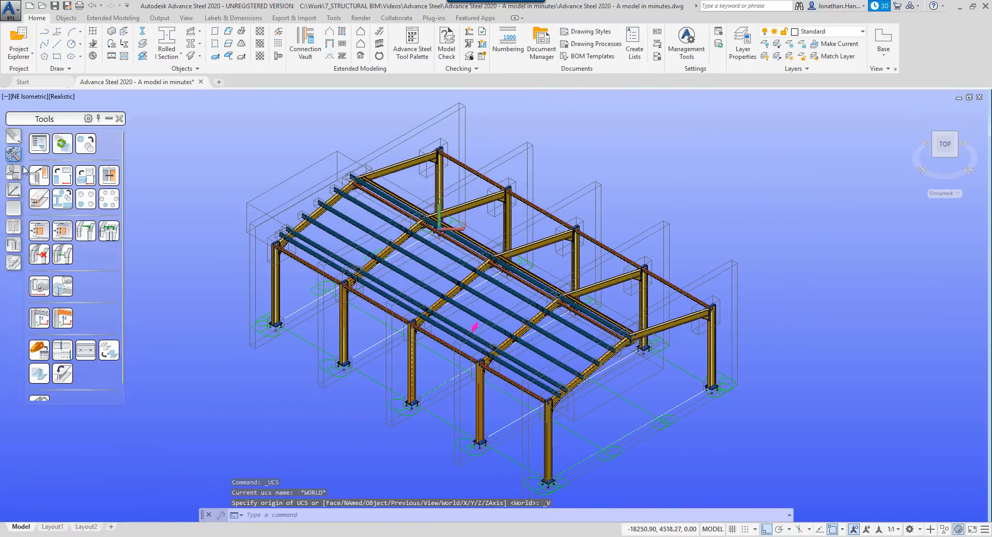
click(58, 286)
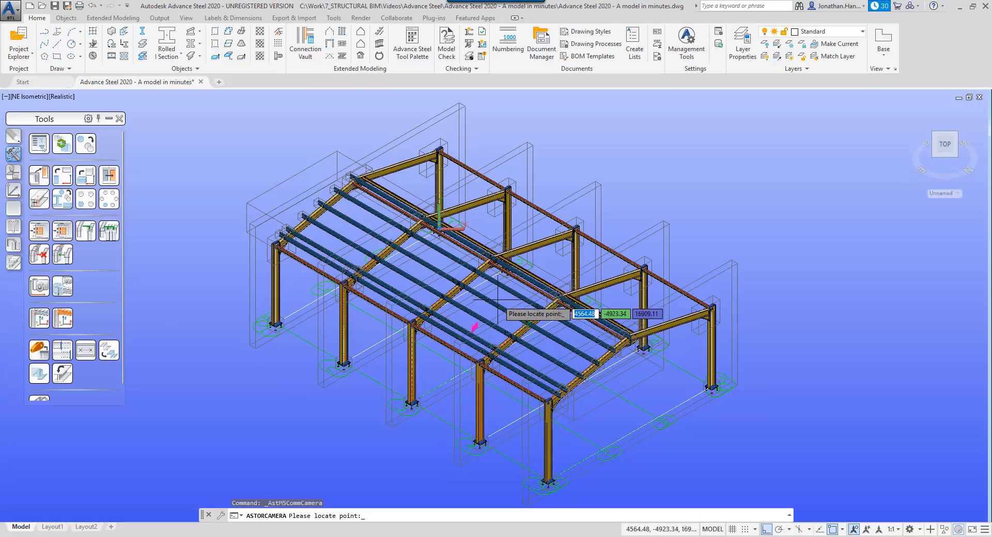
click(474, 270)
click(796, 349)
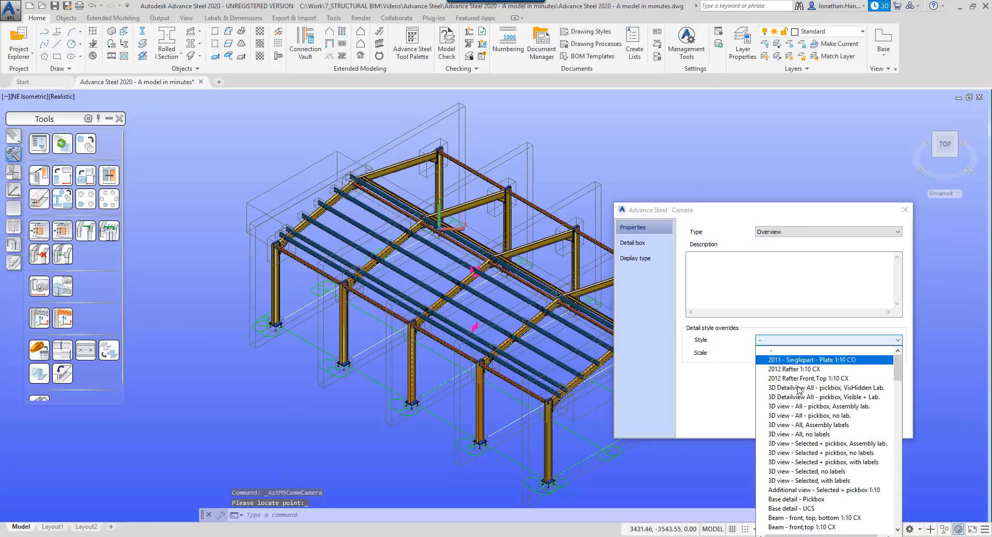
click(794, 397)
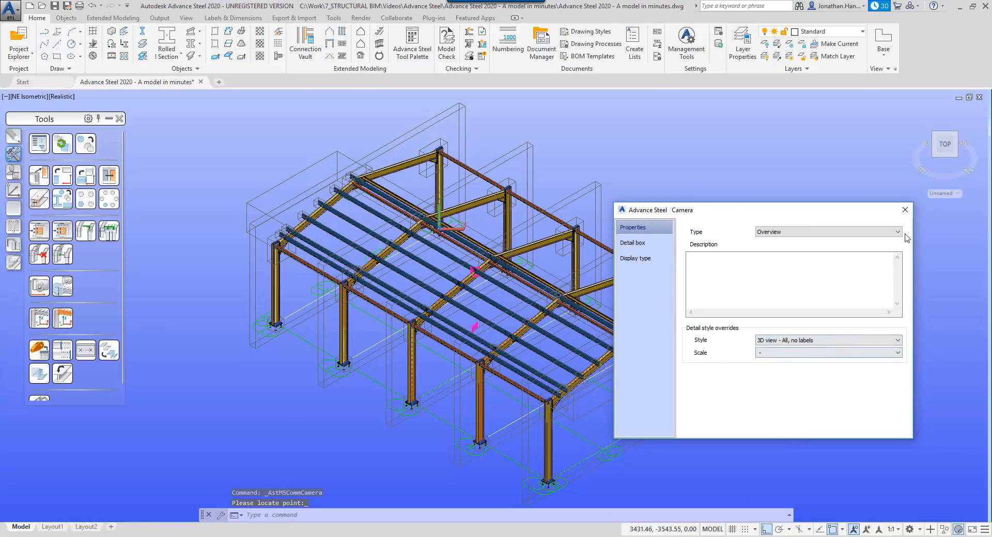
click(905, 210)
Reset the UCS to World, switch to the Top view and align the UCS with that view.
click(14, 191)
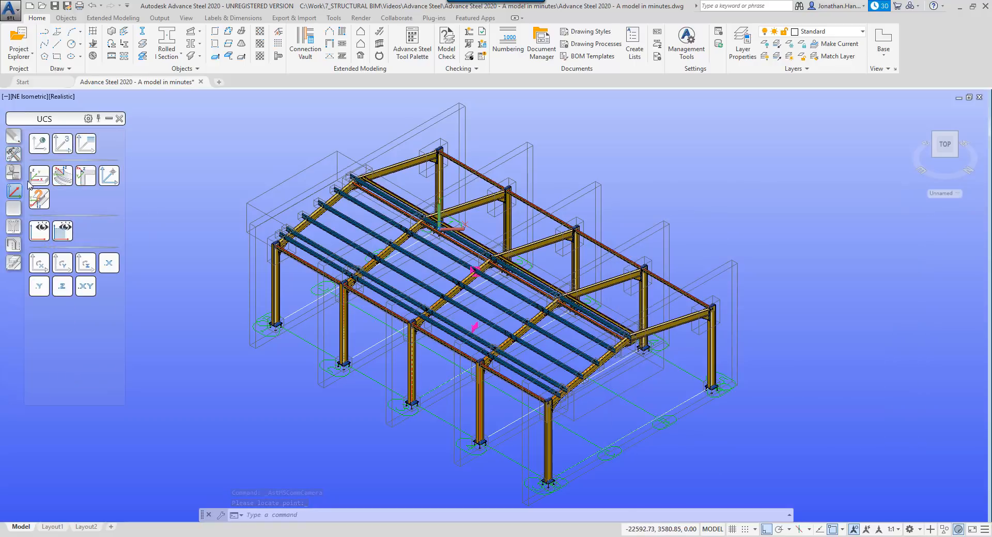
click(41, 137)
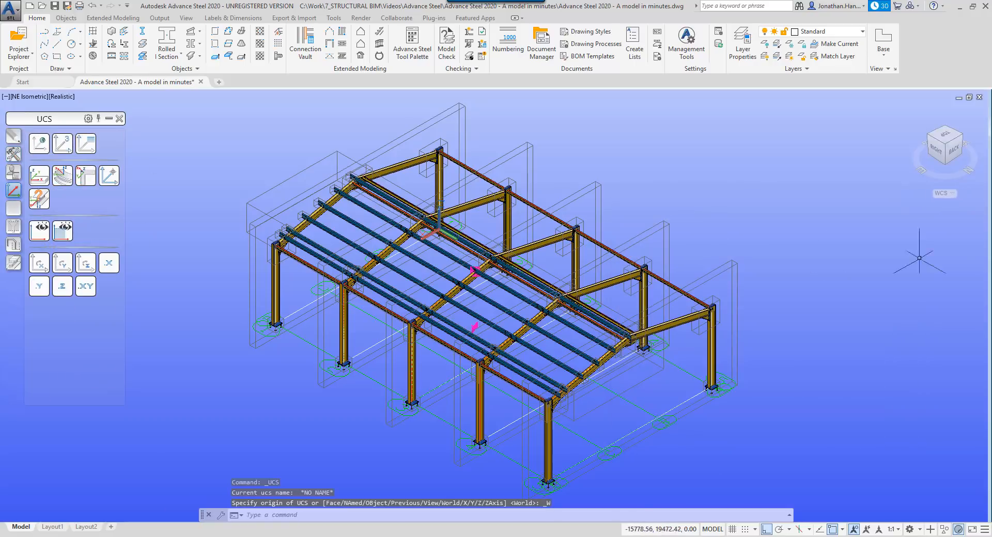
click(949, 139)
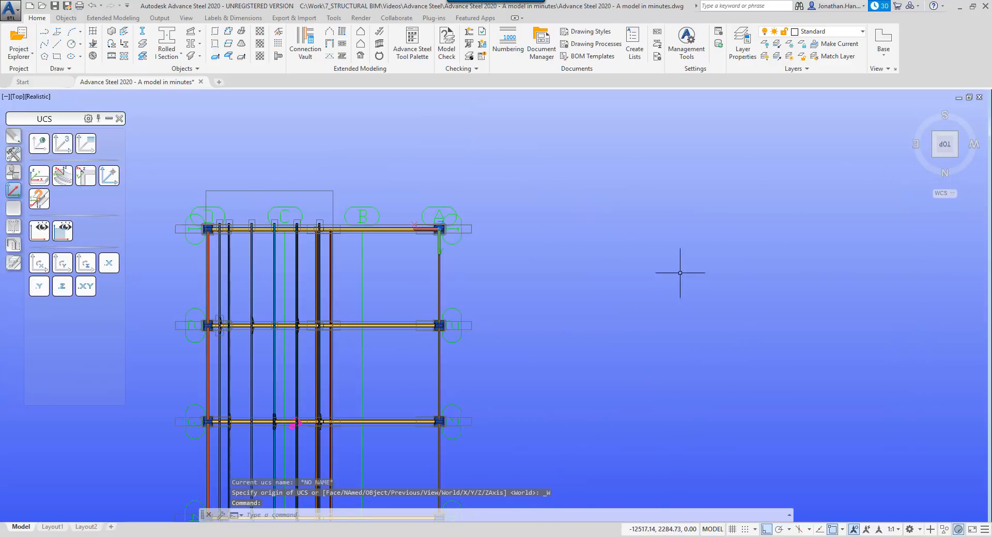
click(93, 150)
Place an Overview camera in the plan beside grid line B with detail style "Stanchion layout - All" and close its properties.
click(15, 153)
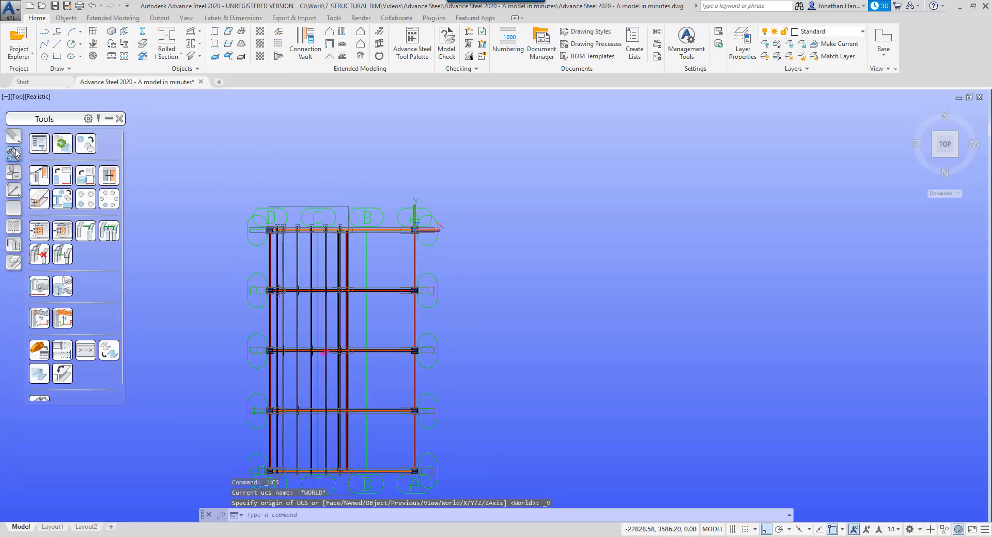
click(39, 286)
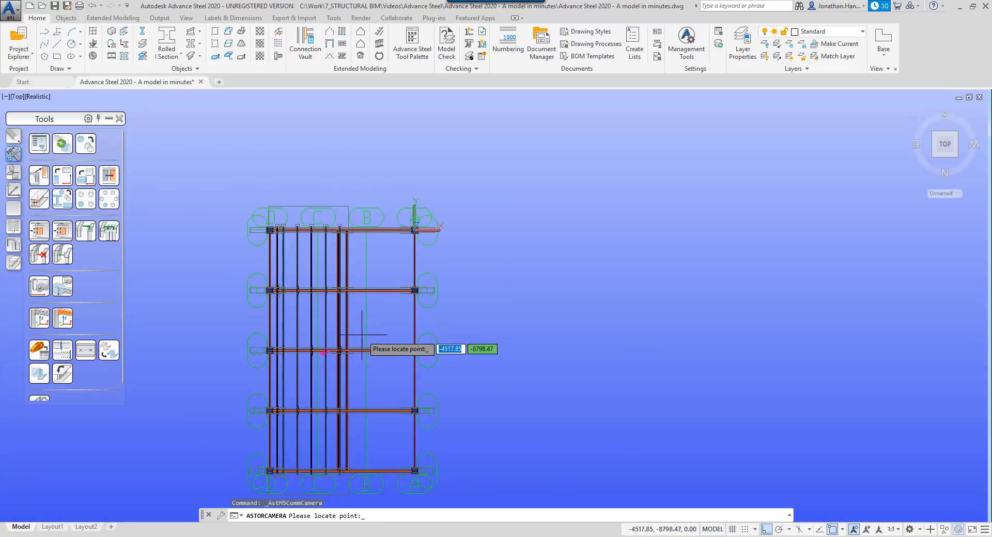
click(382, 325)
click(780, 232)
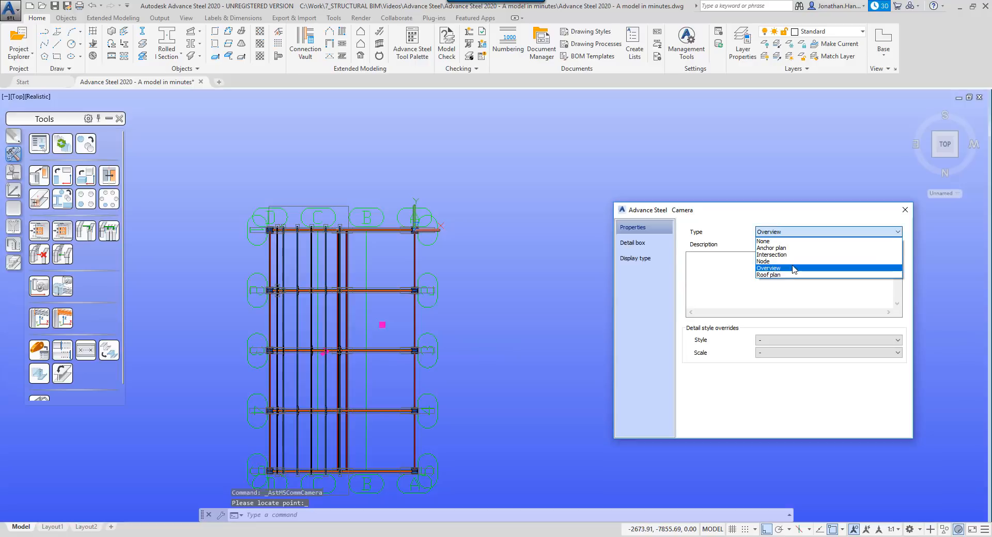
click(780, 239)
click(809, 340)
scroll(802, 397, down, 8)
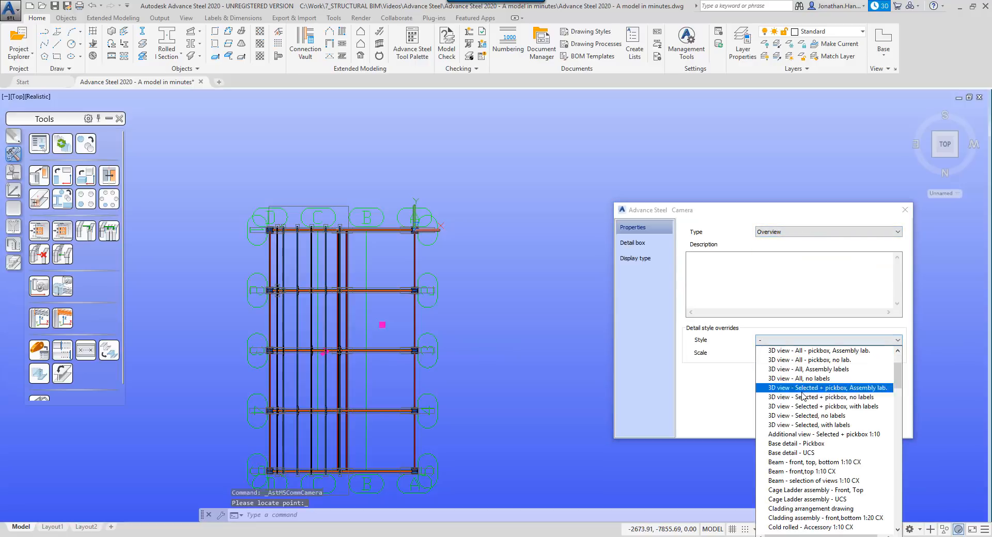
scroll(803, 397, down, 15)
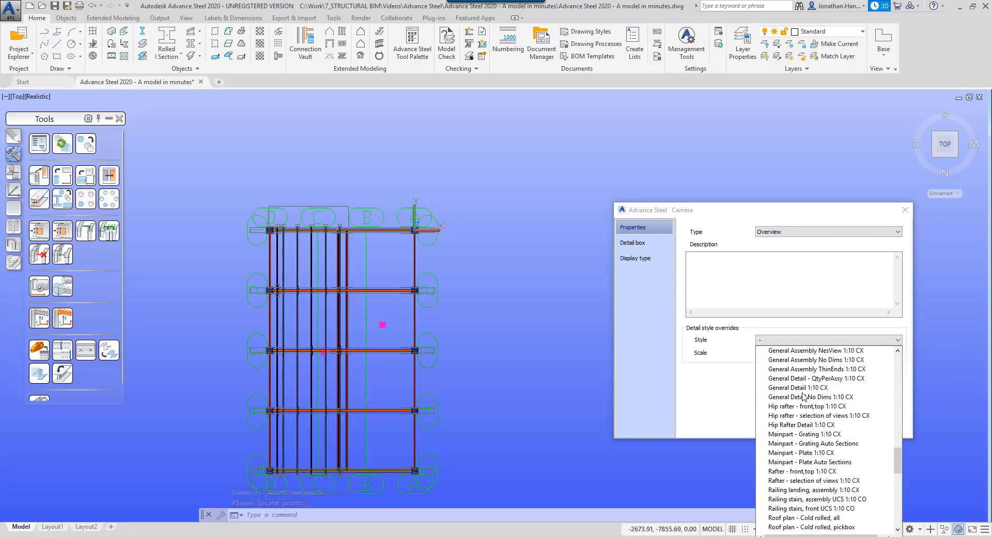
scroll(801, 401, down, 9)
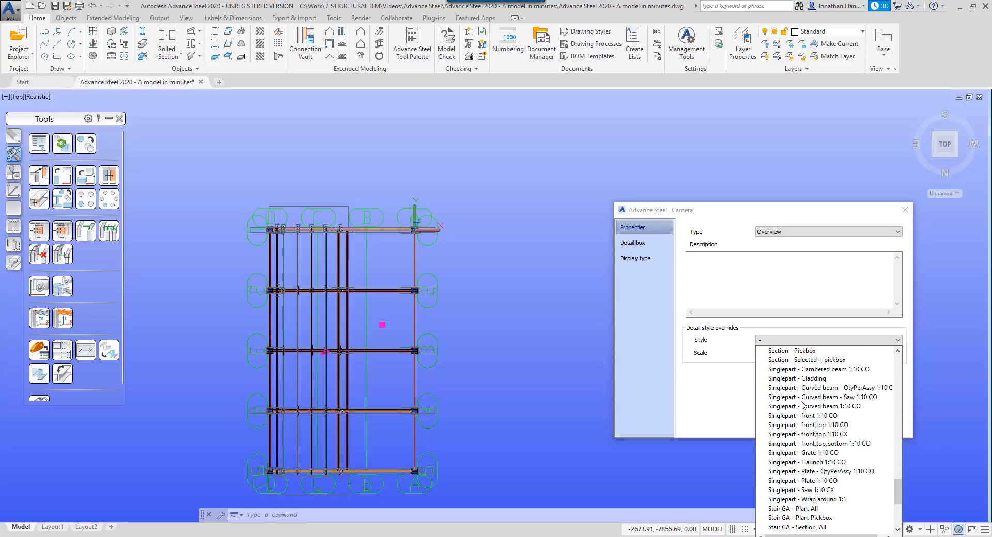
click(812, 454)
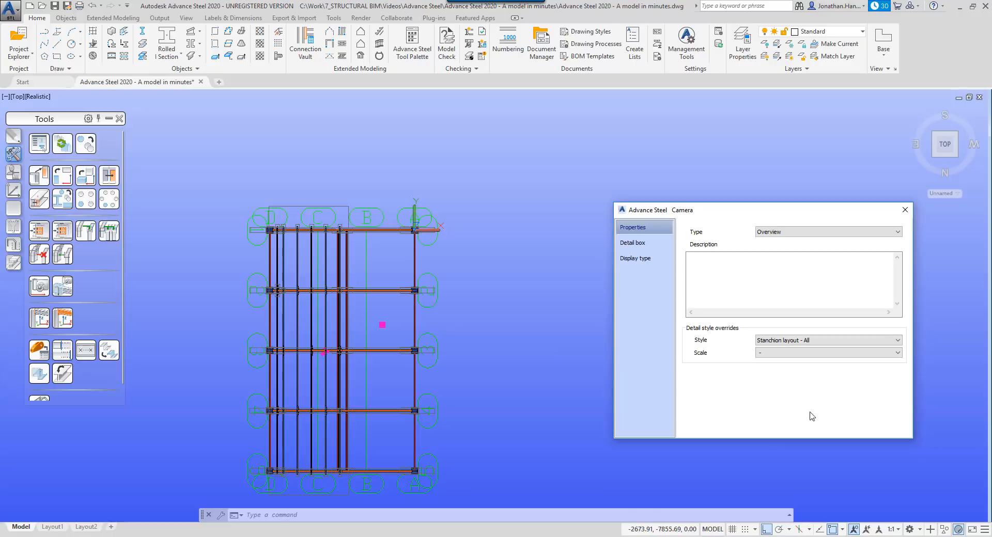
click(902, 210)
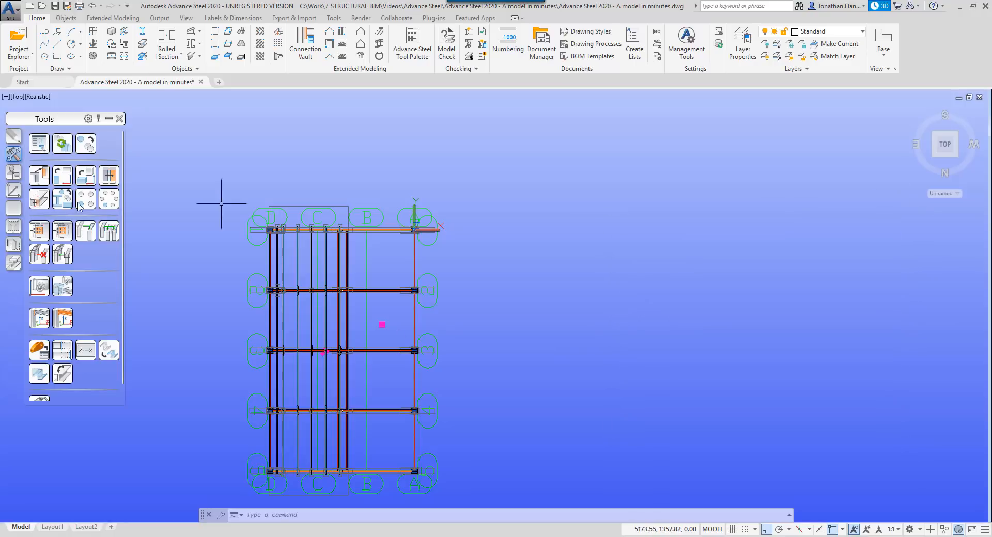
Reset the UCS to World, switch to the Back view and align the UCS with that view.
click(16, 191)
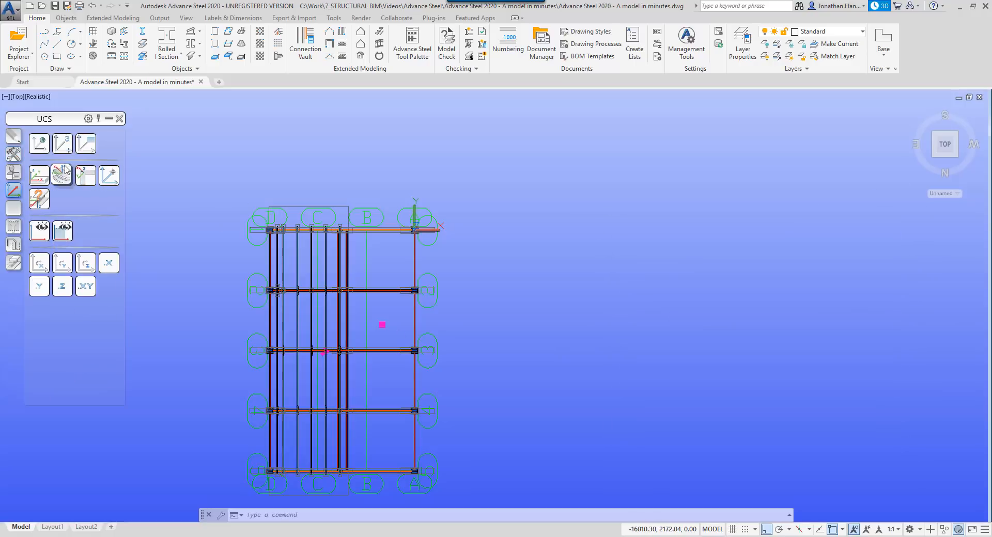
click(44, 147)
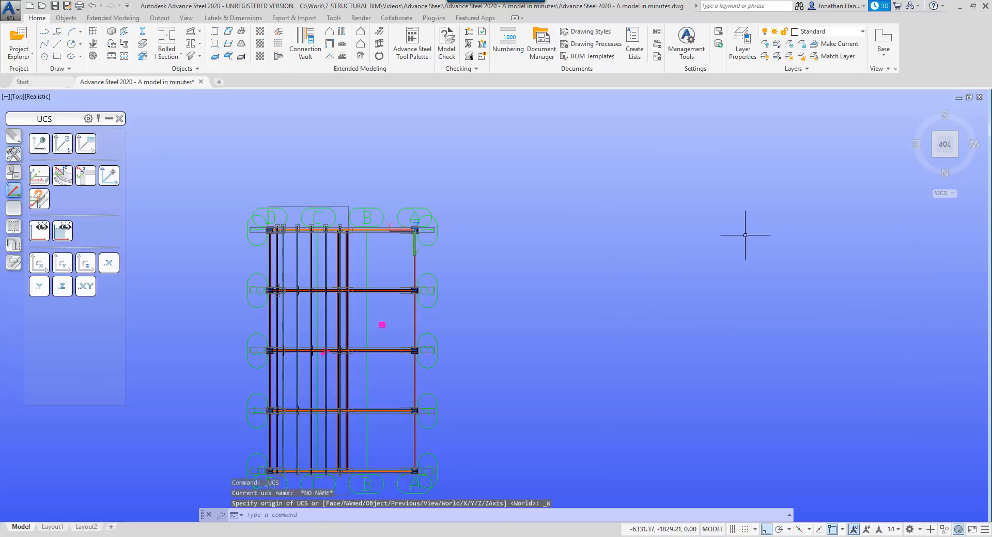
click(935, 156)
click(946, 155)
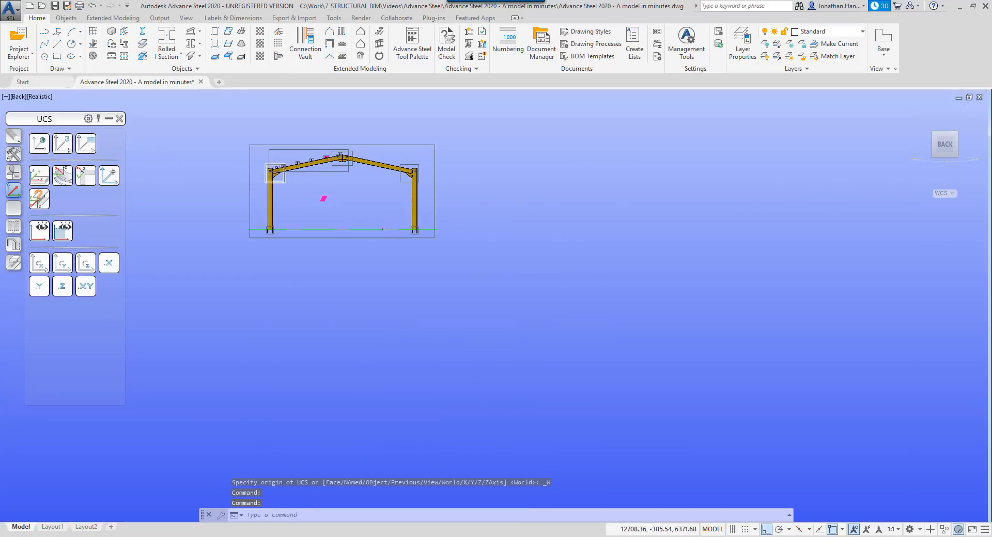
click(84, 142)
Place an Overview camera in the middle of the gable frame with detail style "Elevation - Hot rolled, side, all" and close its properties.
click(14, 155)
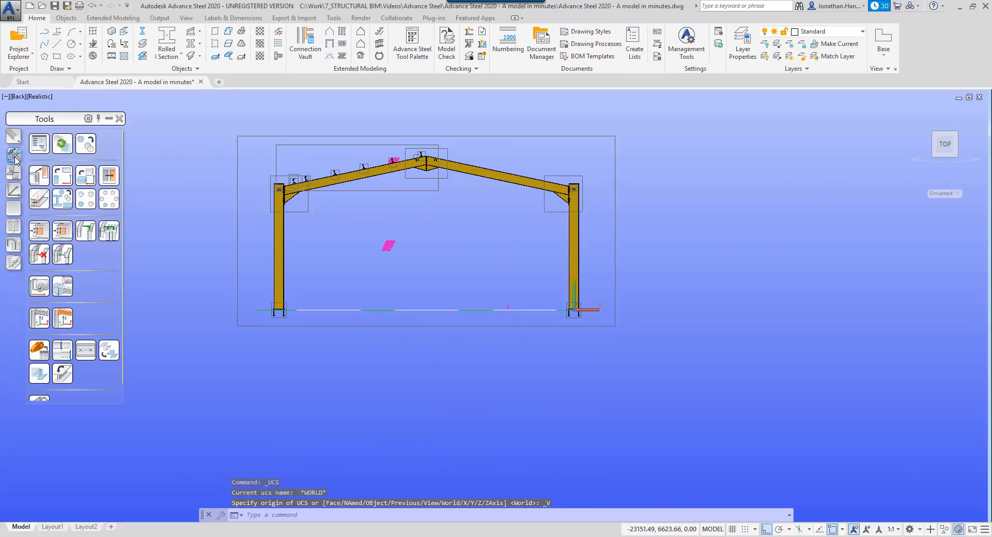
click(54, 291)
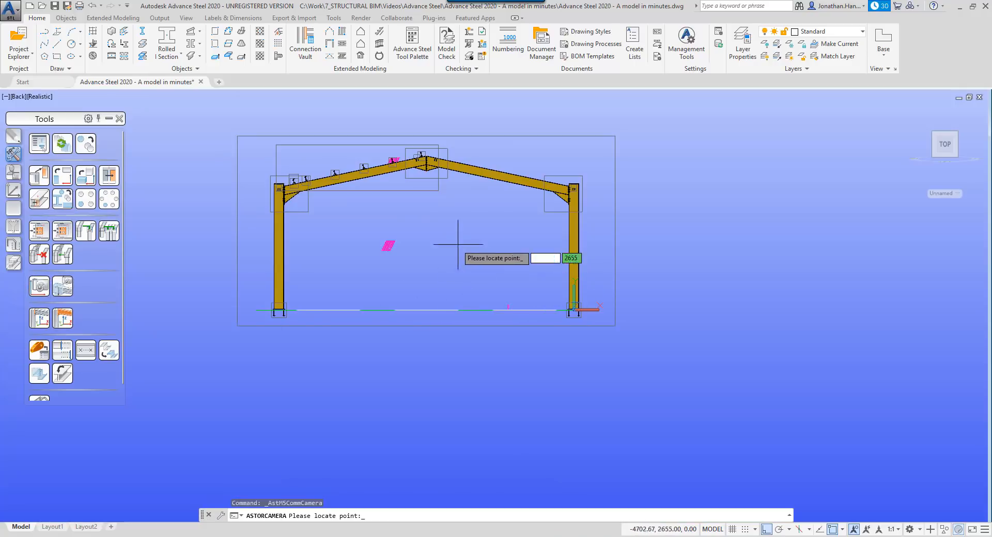
click(437, 241)
click(783, 232)
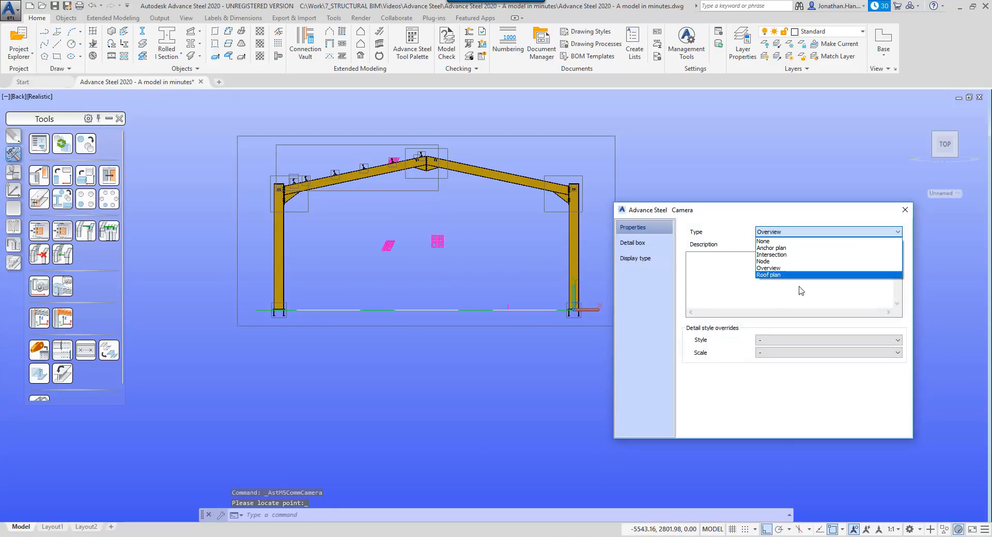
click(789, 227)
click(815, 341)
scroll(814, 409, down, 10)
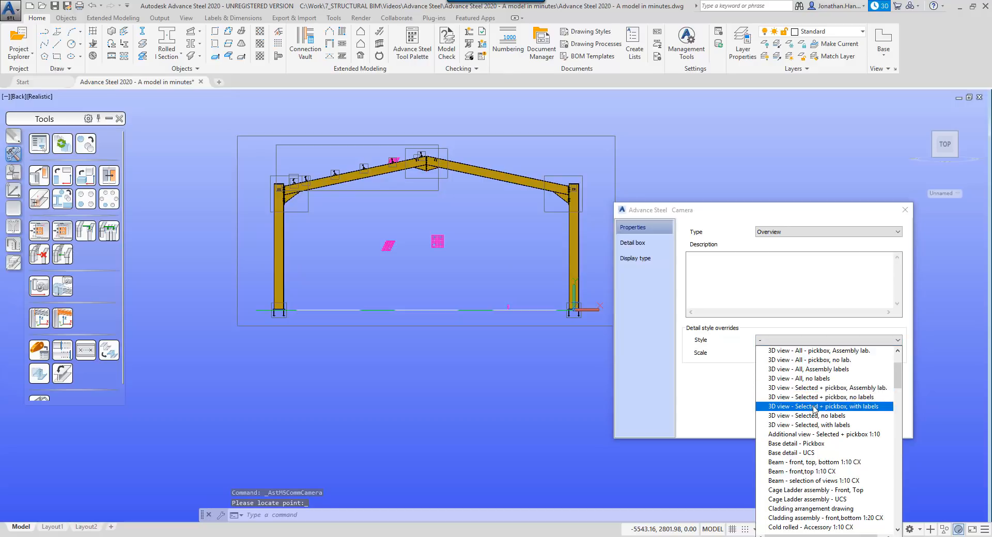
scroll(814, 409, down, 12)
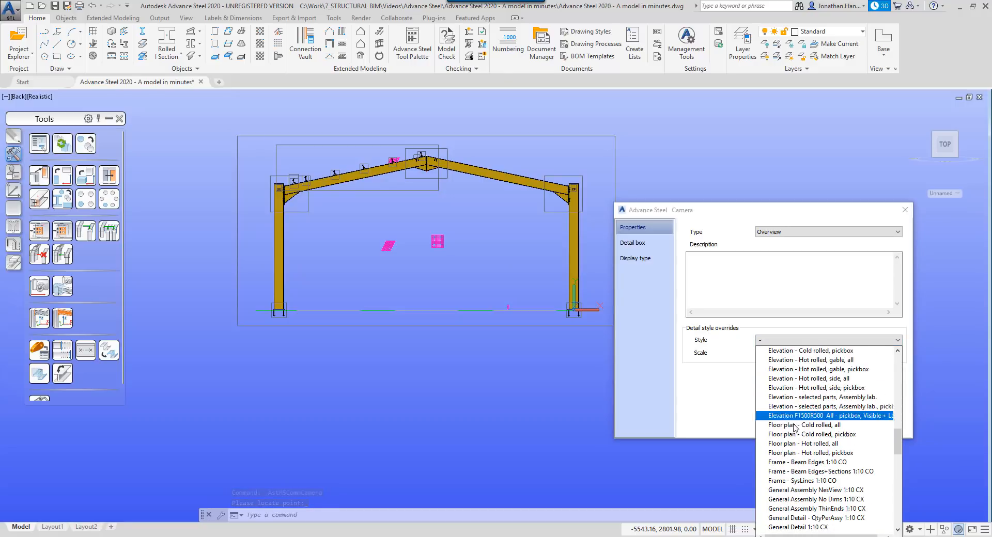
click(818, 380)
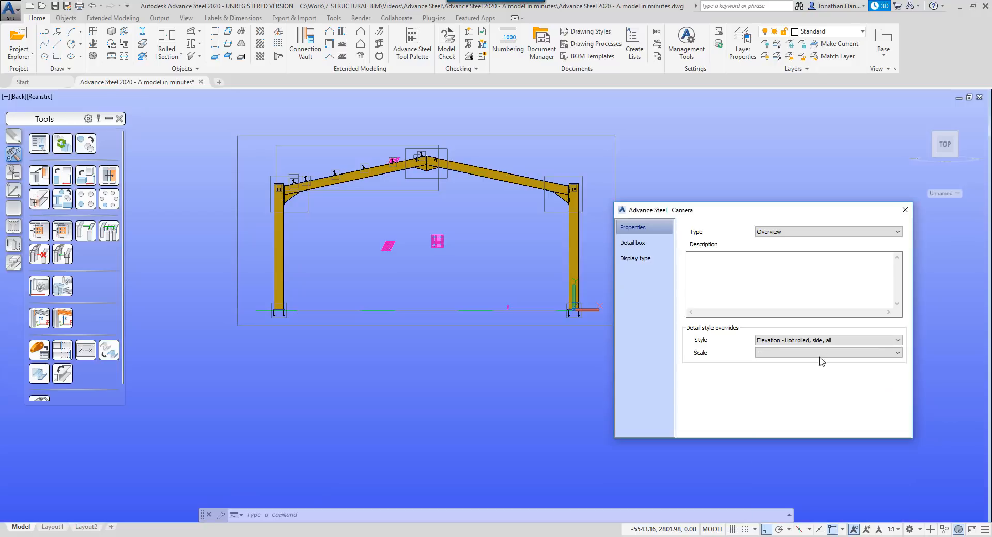
click(905, 210)
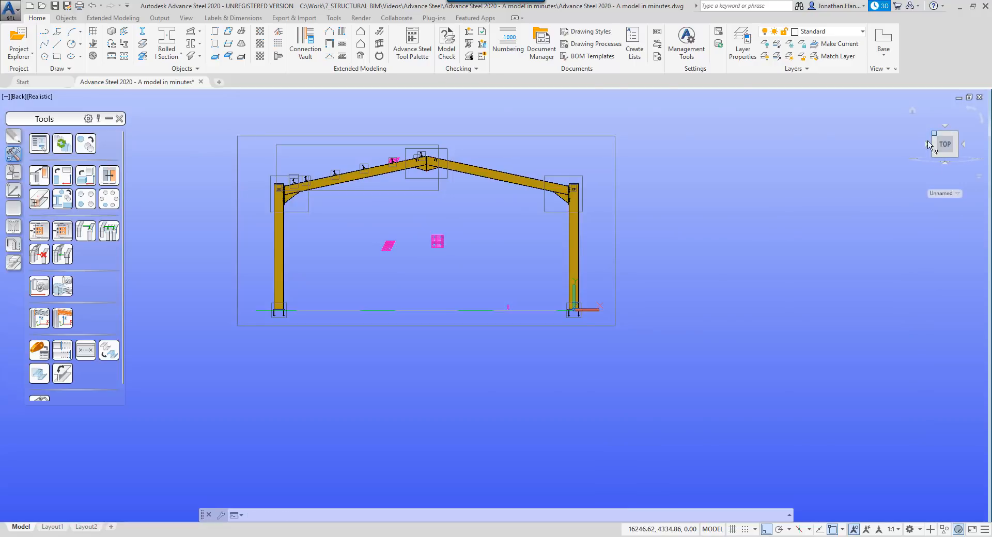
Reset the UCS to World and return to the home isometric view in parallel projection.
click(929, 145)
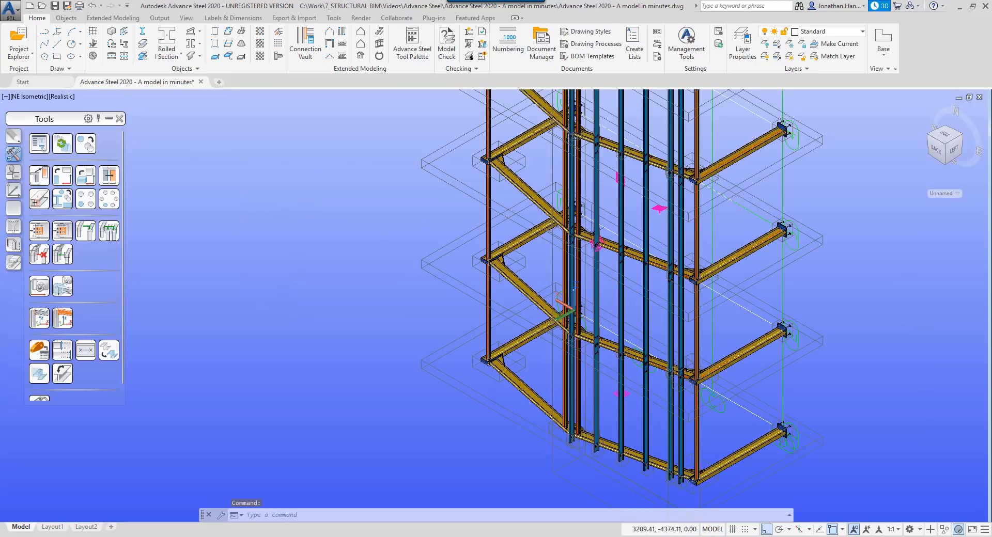
click(13, 190)
click(39, 143)
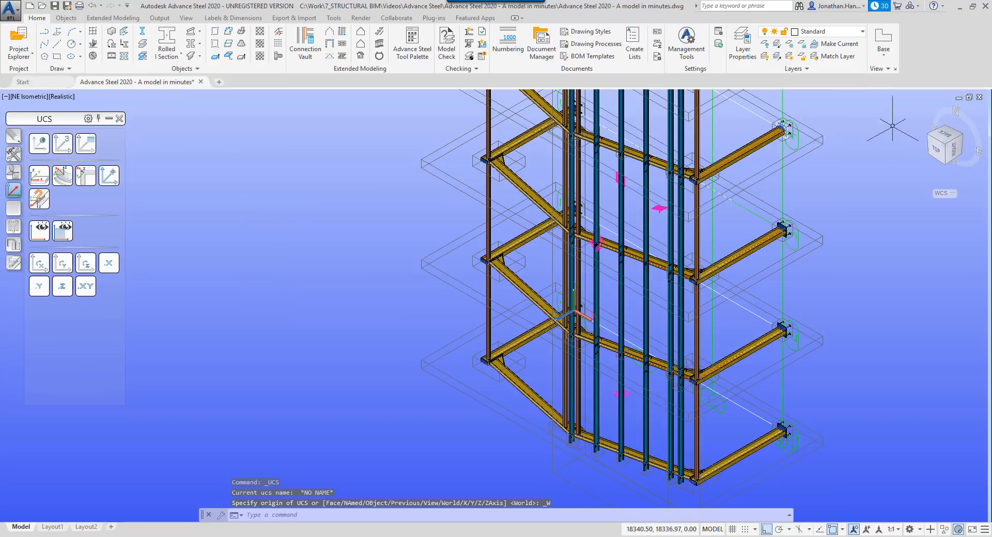
click(918, 110)
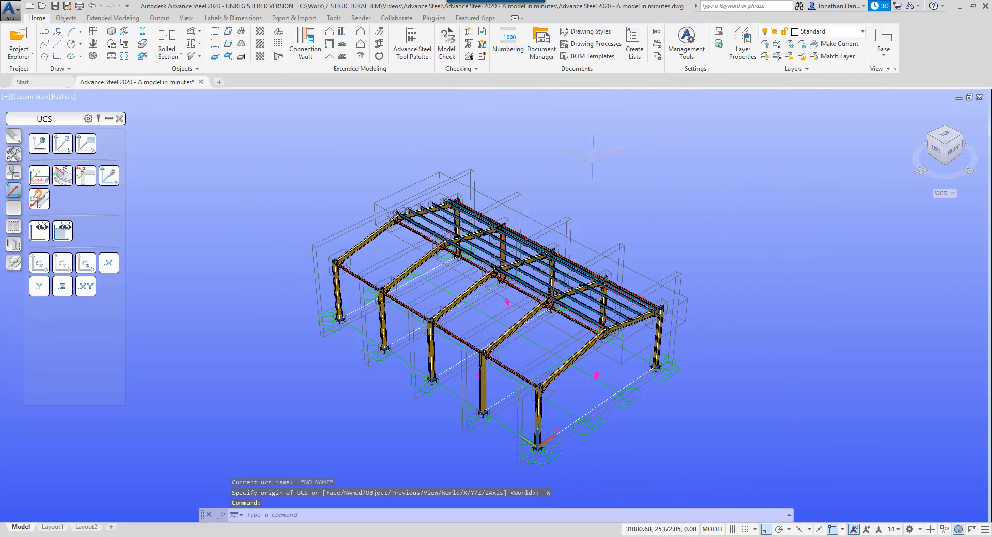
right_click(950, 148)
click(908, 190)
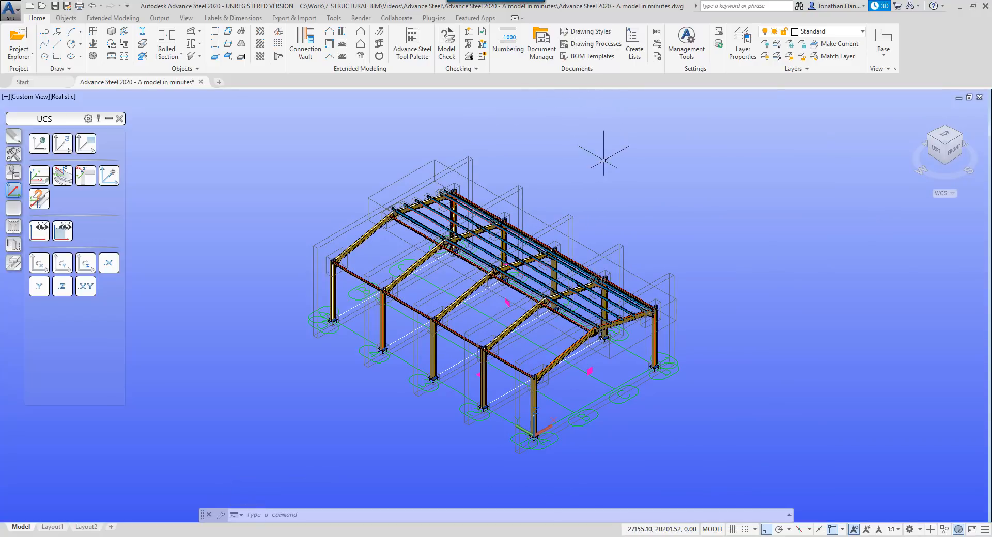
Run the "All Assemblies A3-A1 - Single - BOM" drawing process for all main parts, numbering drawings from 100.
click(583, 48)
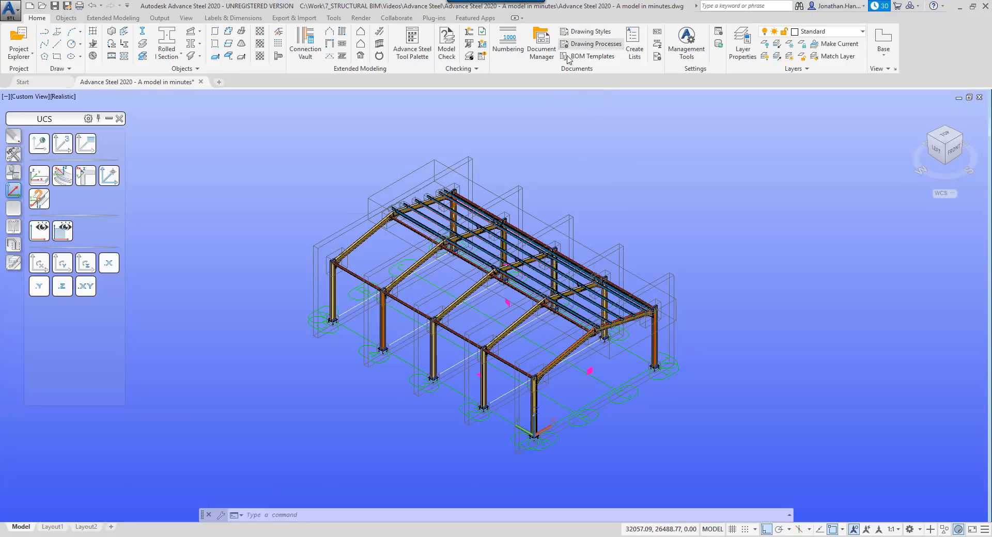
drag(137, 104, 178, 121)
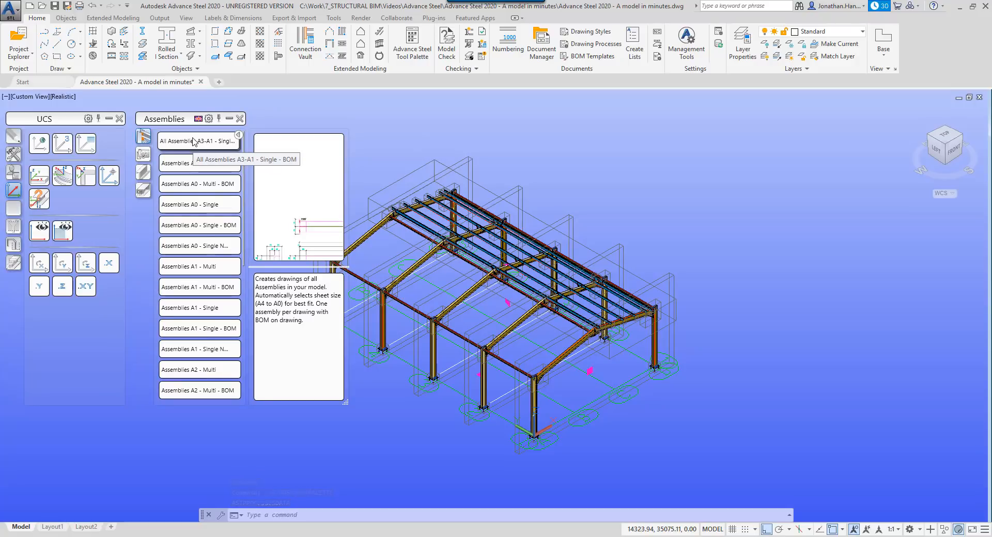
click(194, 141)
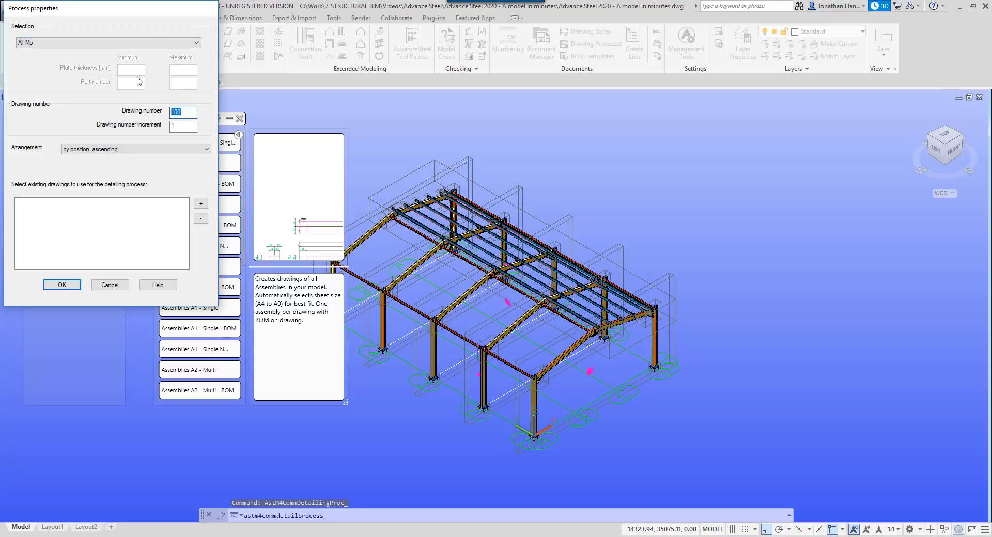
click(62, 285)
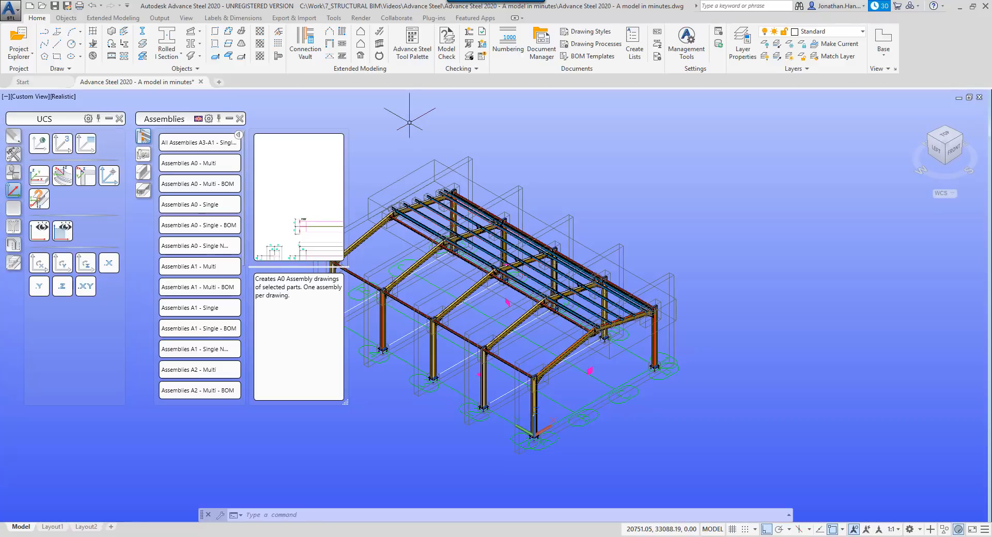
Run the "All Parts A4-A1 - Single - BOM" drawing process for all single parts with drawing number 200.
click(143, 191)
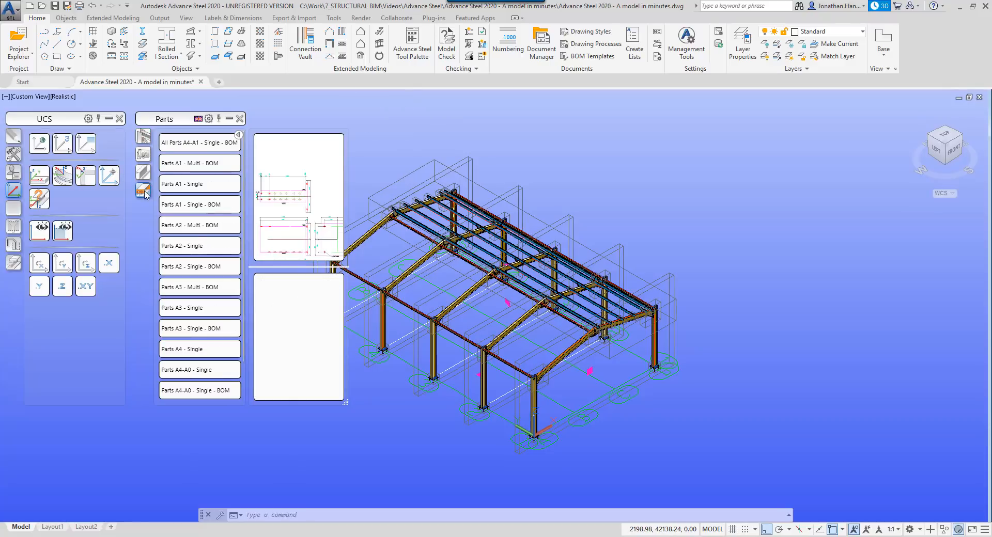
click(192, 146)
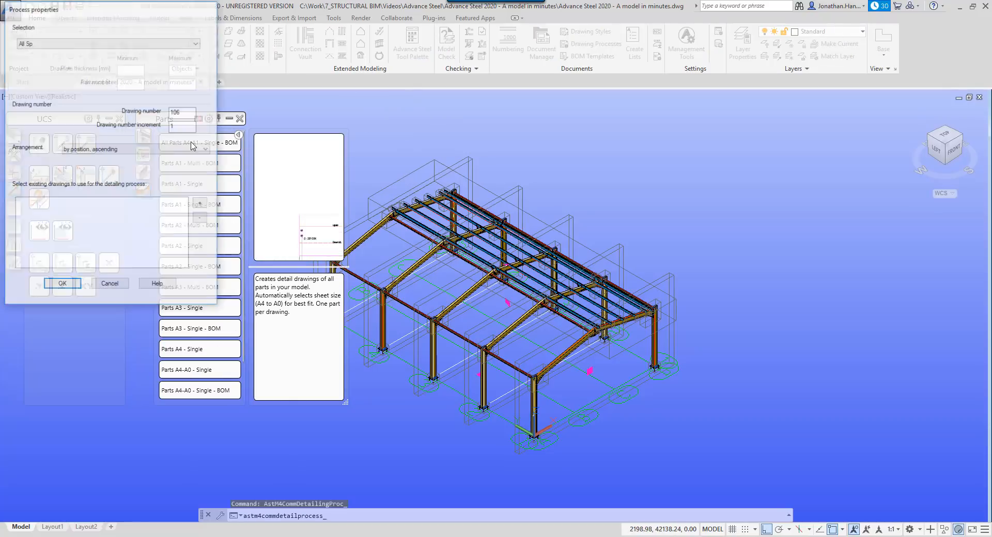
double_click(177, 113)
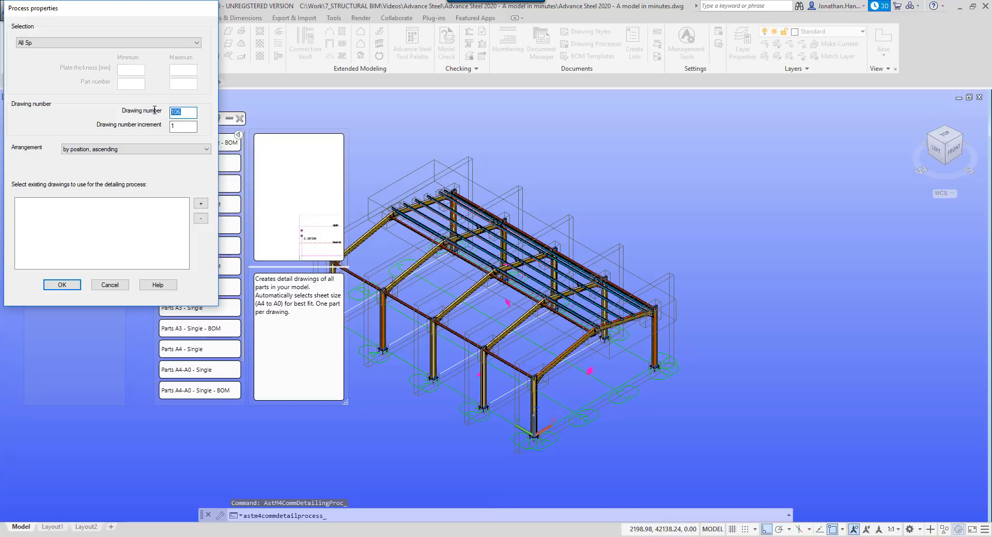
text(200)
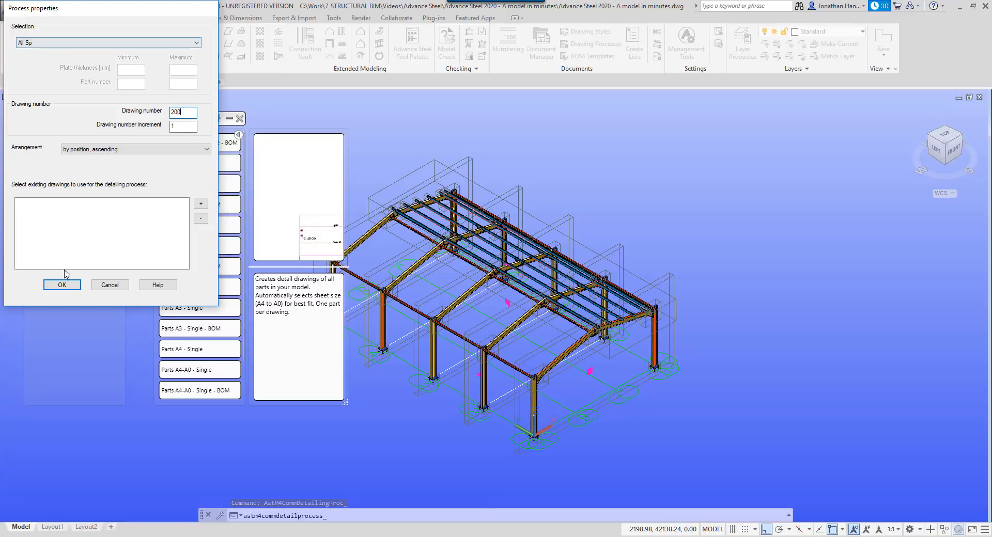
click(64, 284)
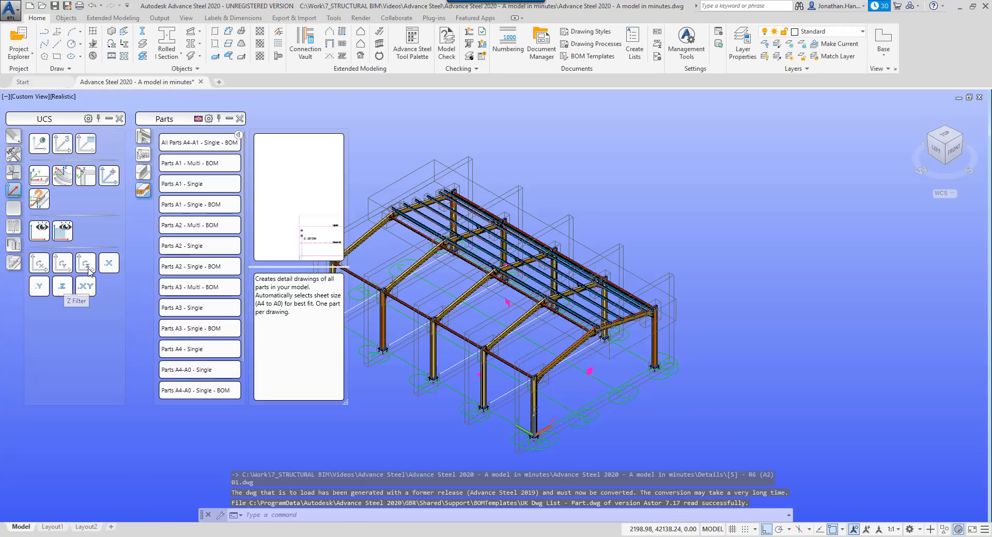
Run the "Cameras - All - A1" drawing process for all cameras with drawing number 300.
click(143, 154)
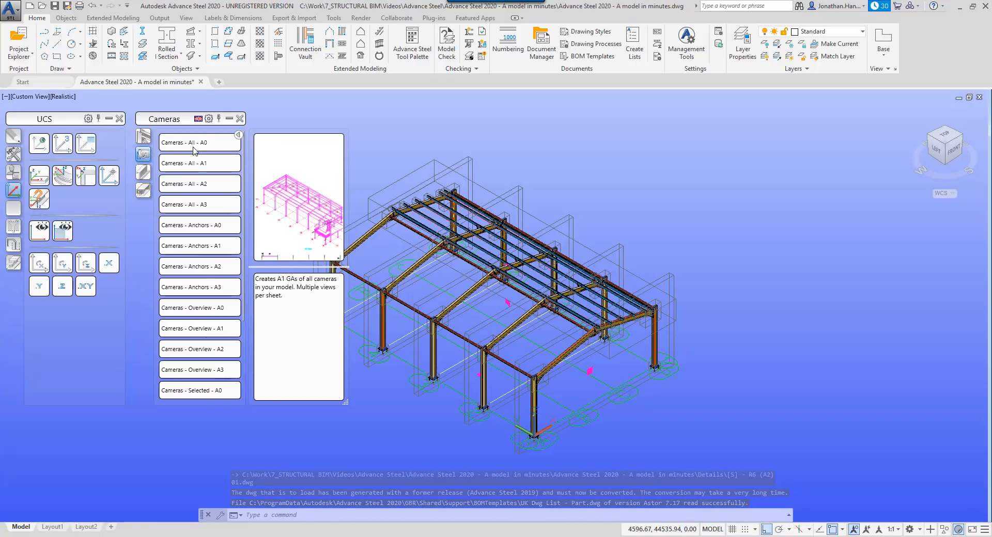
click(195, 170)
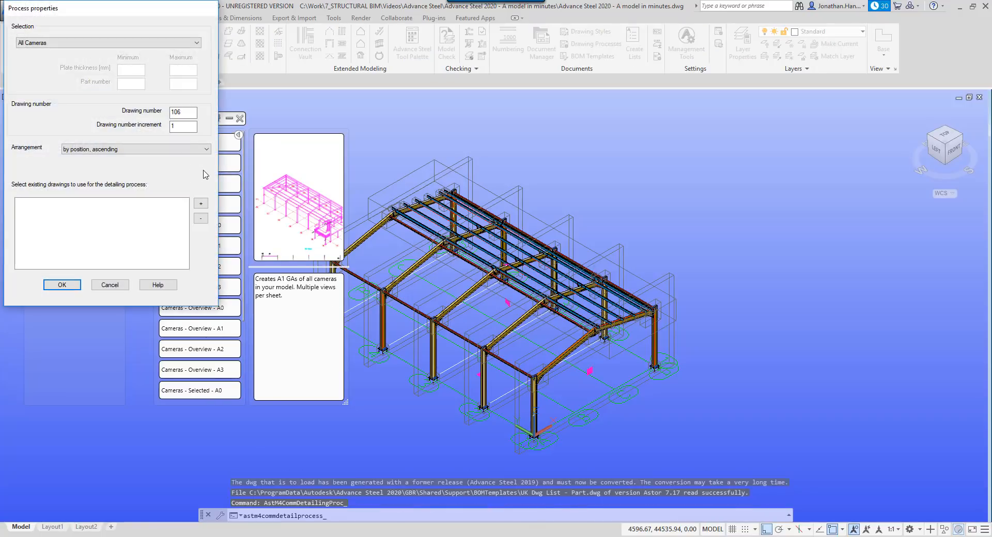
drag(186, 112, 124, 109)
text(300)
click(68, 286)
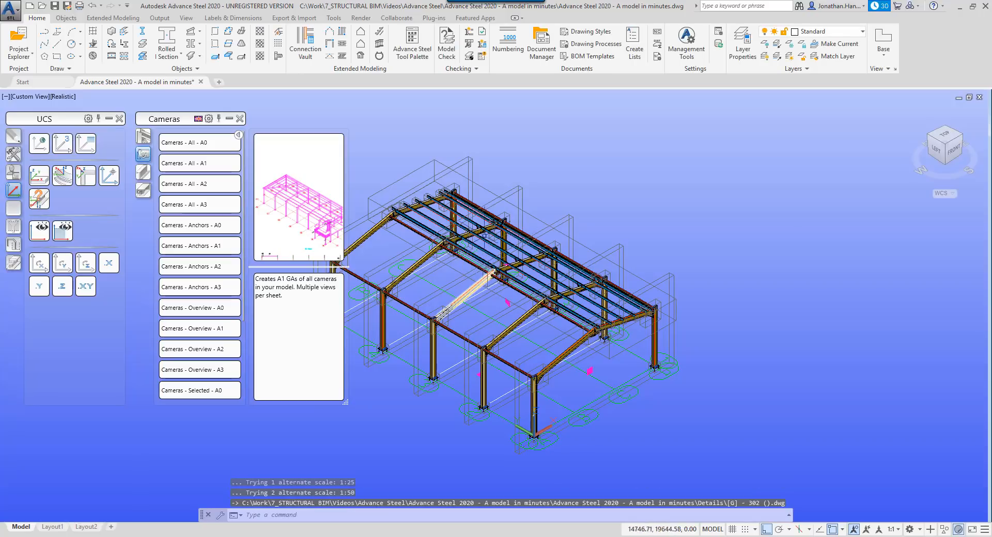
Preview the assembly drawing [A] - B1 (A3) 01.dwg among the up-to-date details in the Document Manager, open it to inspect and close it.
click(656, 35)
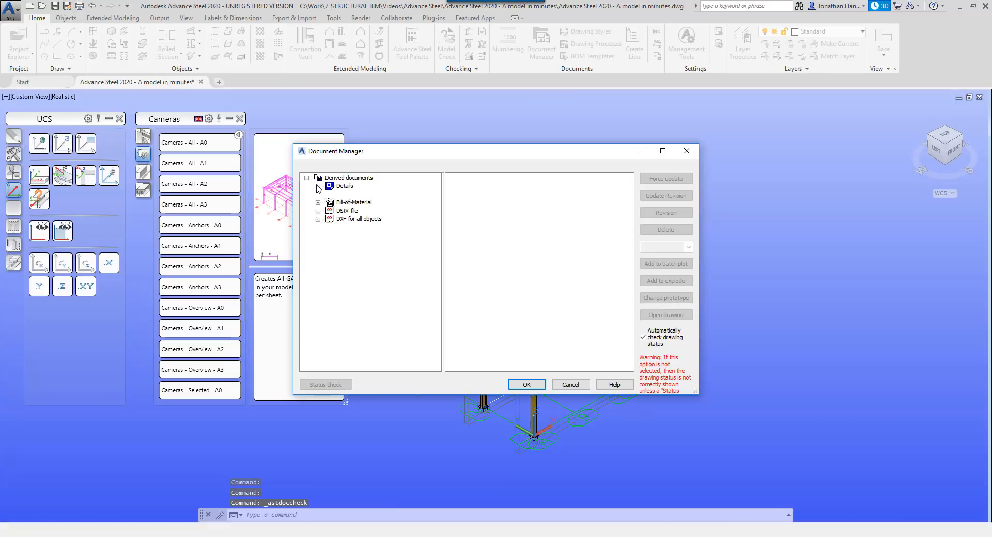
click(318, 186)
click(329, 194)
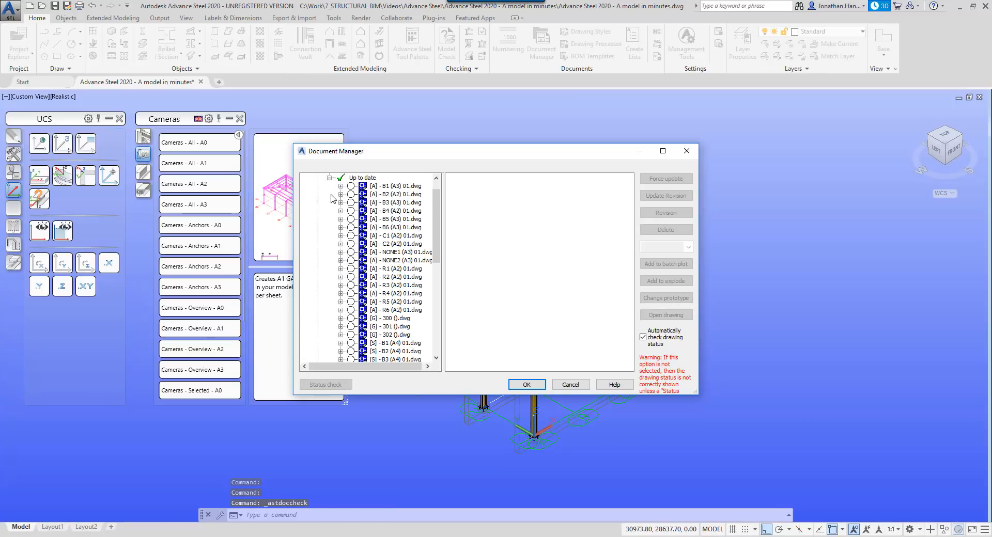
click(395, 186)
click(489, 180)
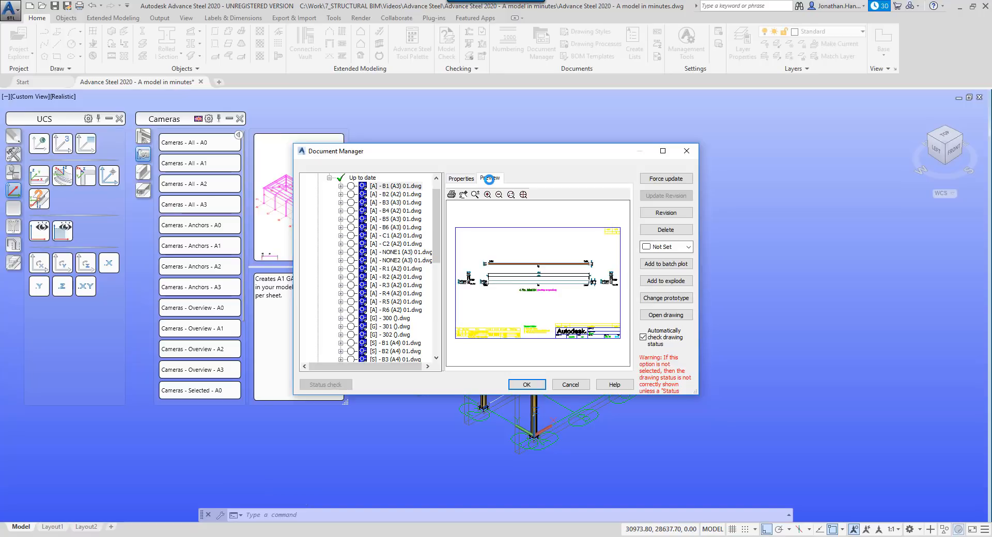
double_click(407, 187)
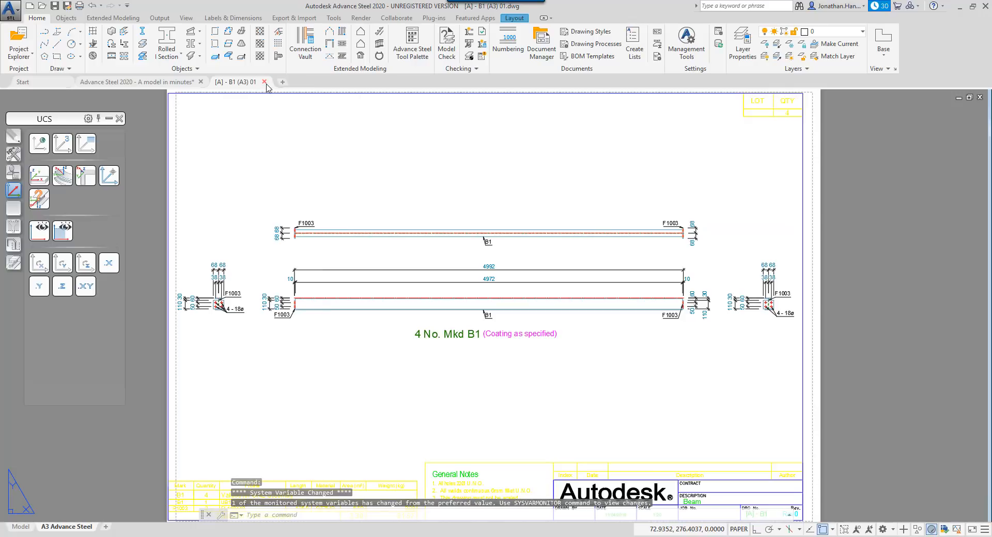
click(266, 84)
click(539, 298)
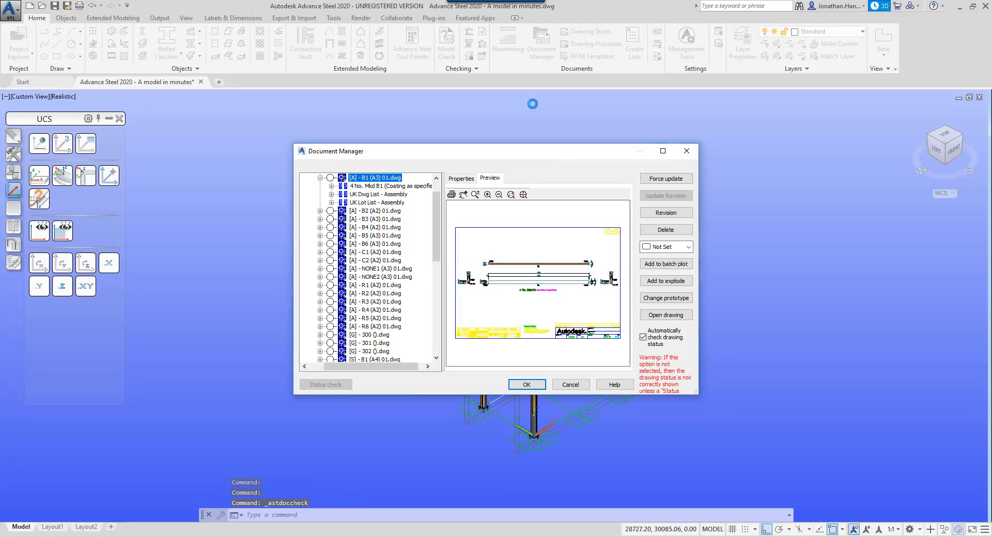
Preview the general arrangement drawings 300, 301 and 302 in an enlarged Document Manager window.
scroll(310, 183, down, 5)
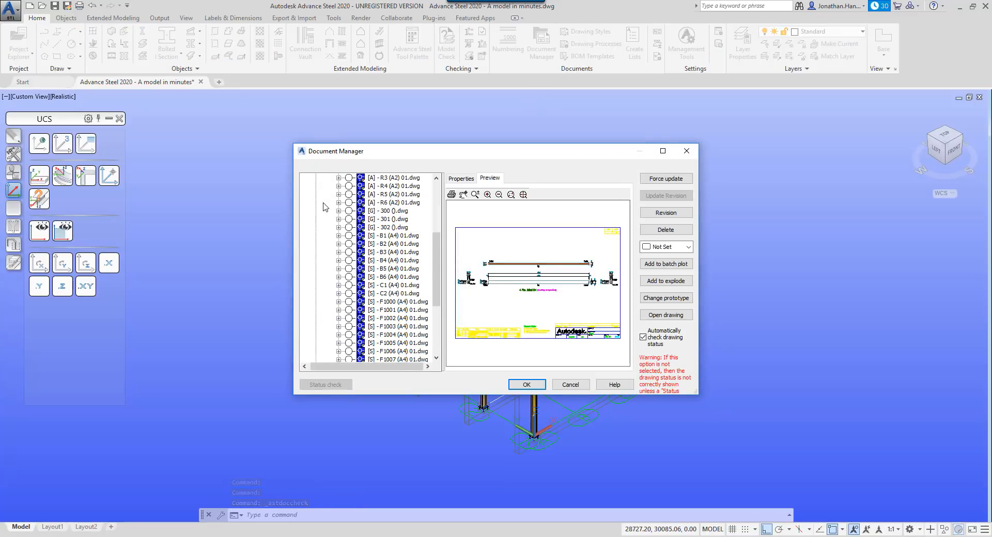
click(381, 212)
drag(427, 149, 366, 127)
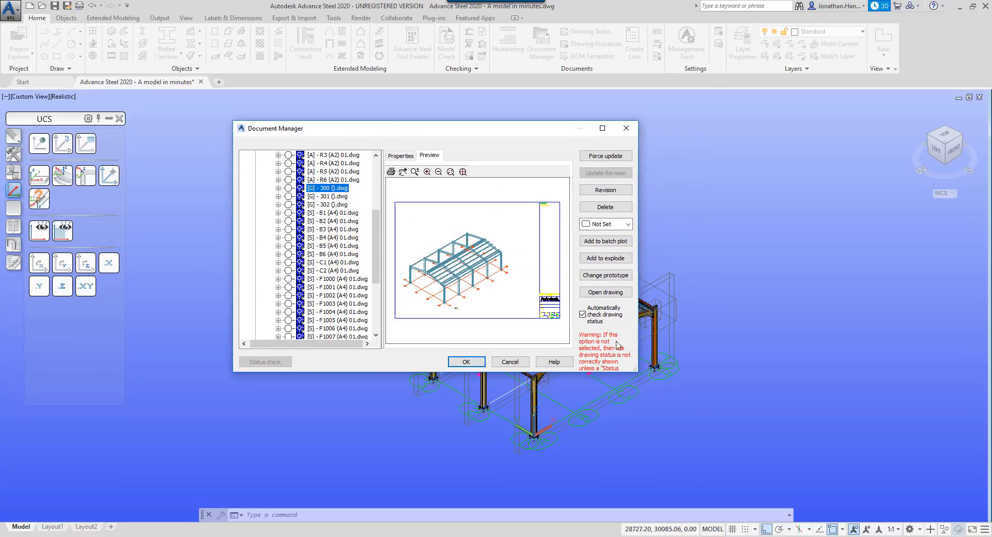
drag(636, 372, 952, 504)
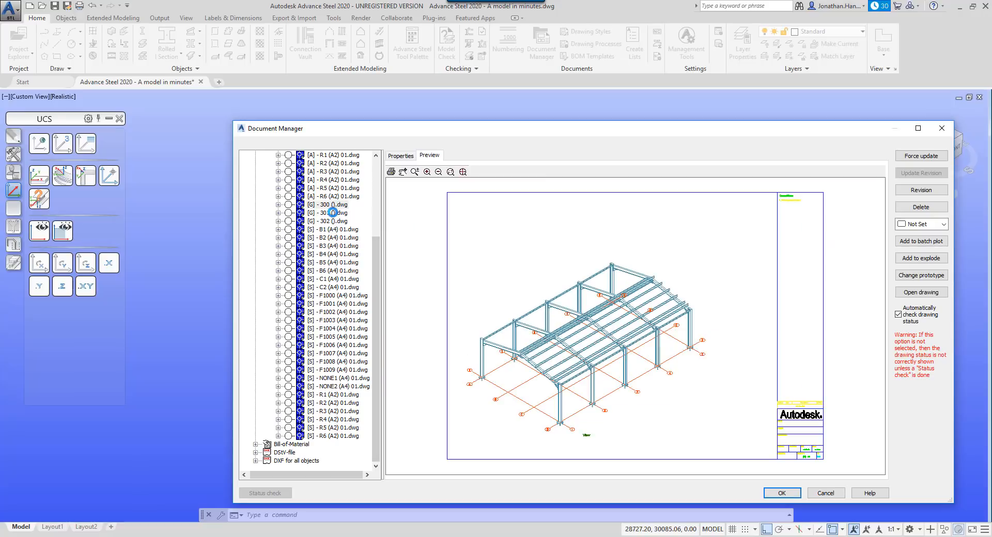
click(337, 213)
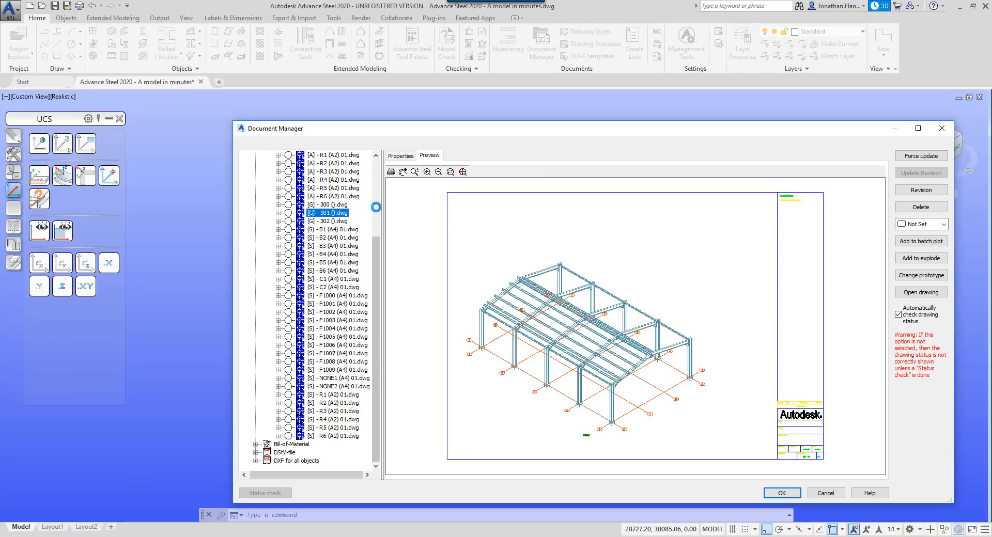
click(328, 221)
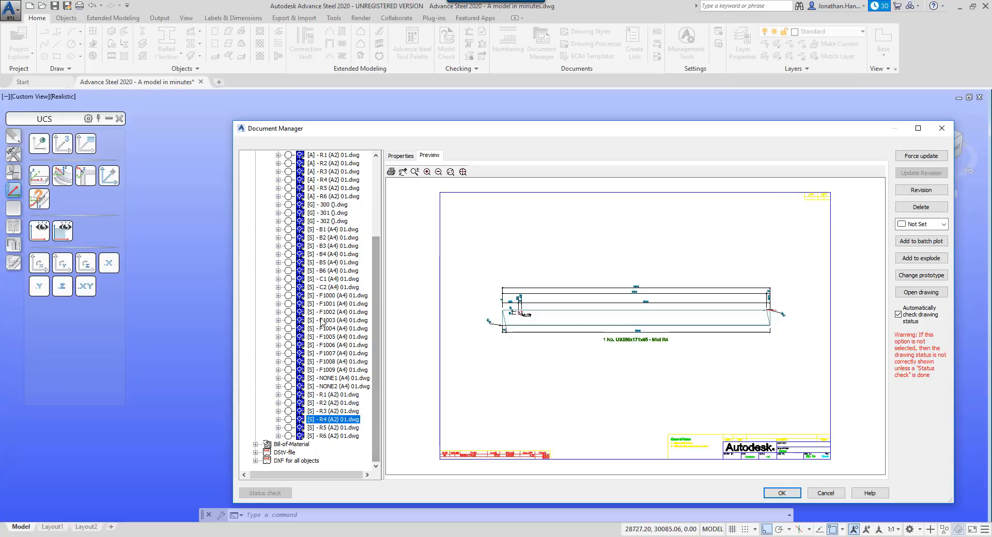
Preview the assembly drawings for column C1 and rafter R1.
scroll(320, 319, up, 5)
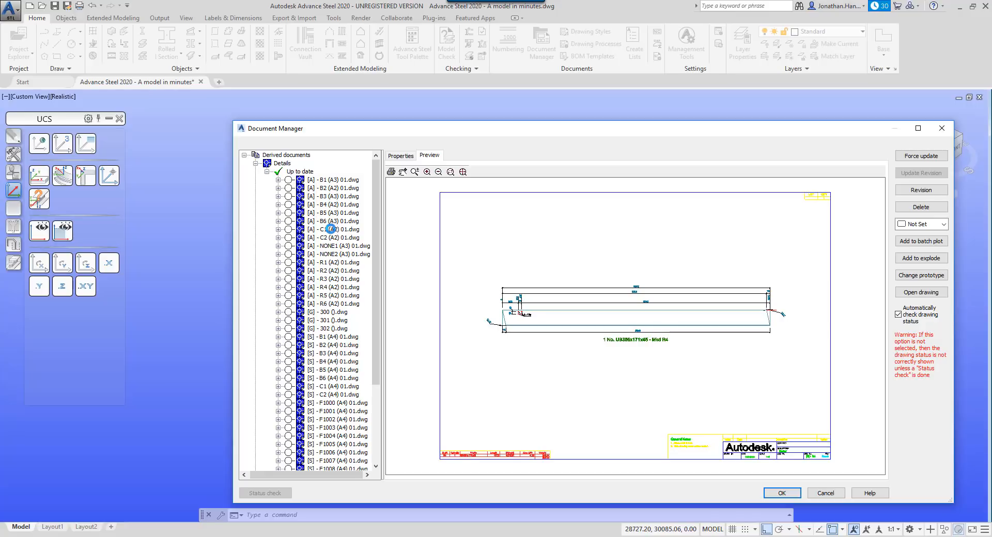
click(330, 229)
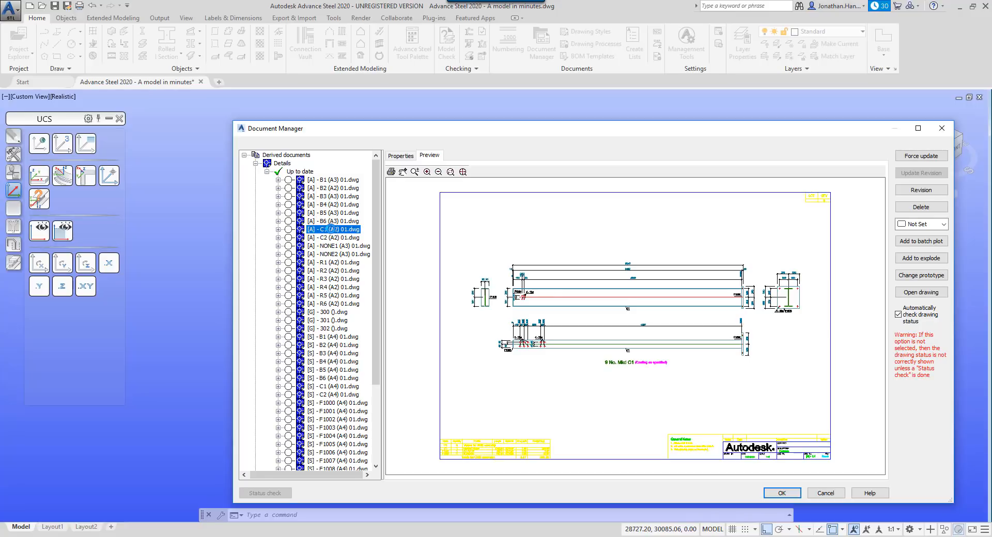
click(335, 262)
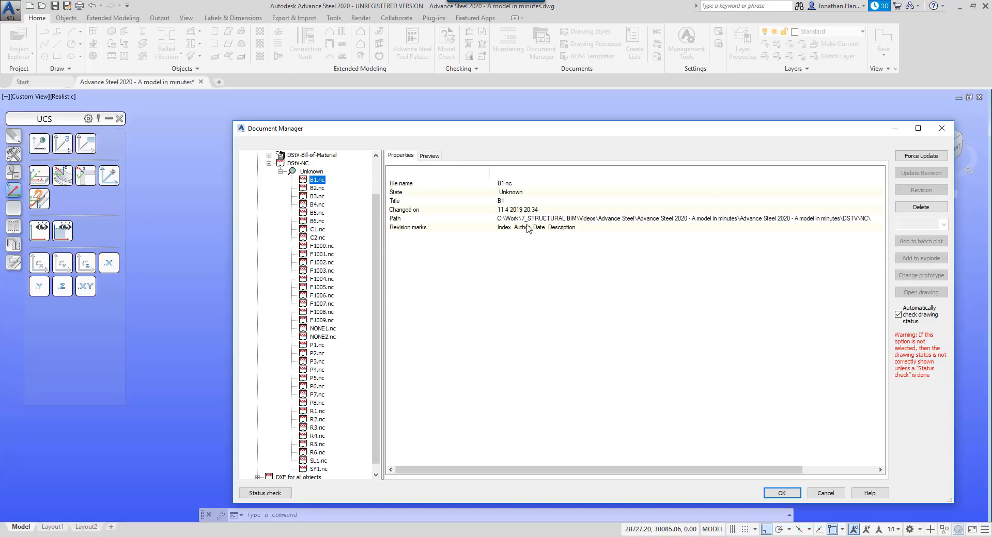
Preview the NC file B1.nc and the DXF files C2.nc.dxf and F1009.nc.dxf, and close the Document Manager.
click(431, 156)
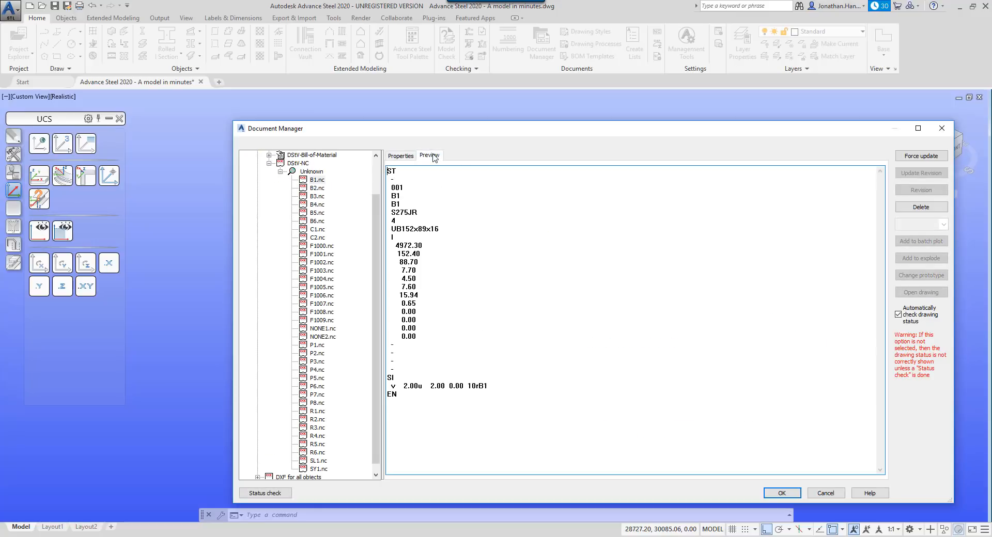
click(268, 164)
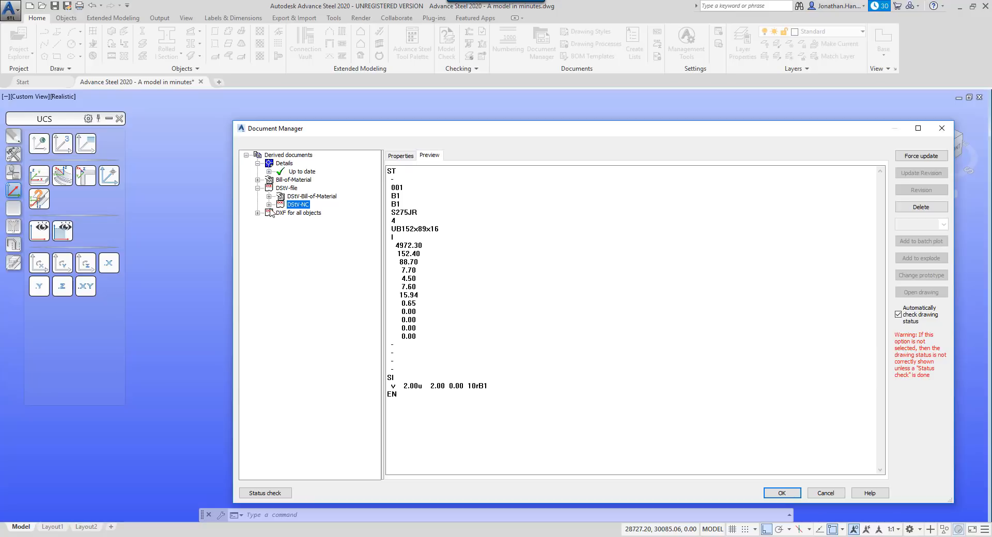
double_click(299, 213)
click(269, 221)
click(312, 237)
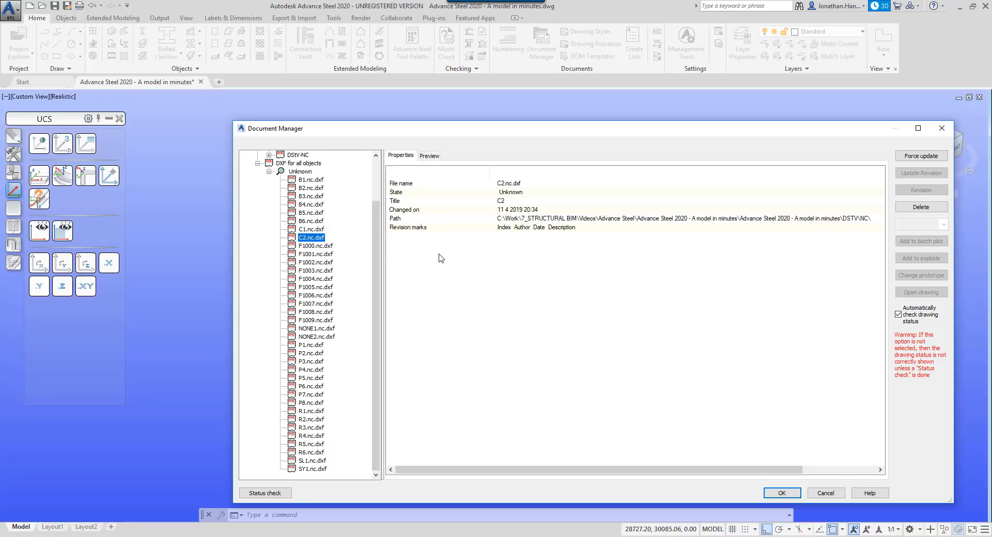
click(429, 155)
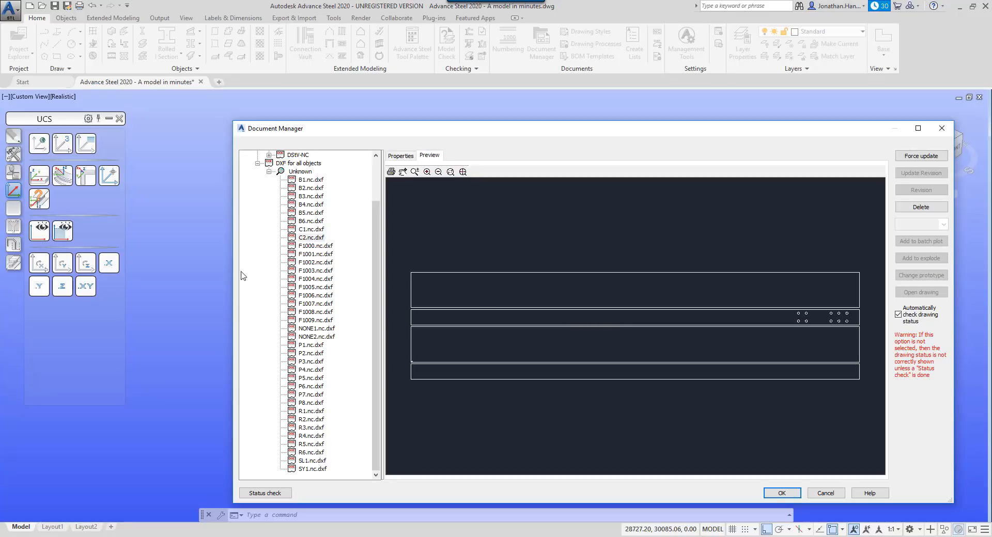
click(325, 320)
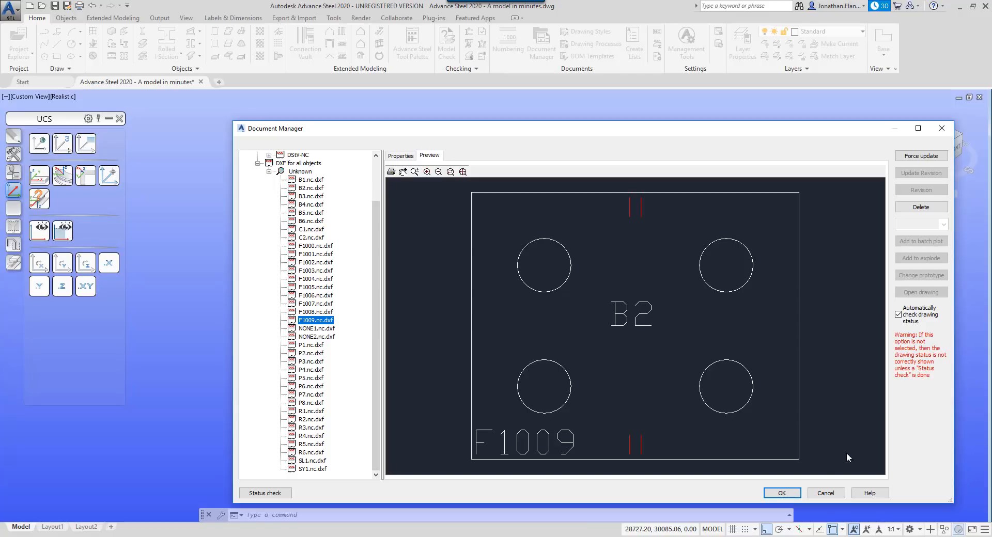
click(825, 493)
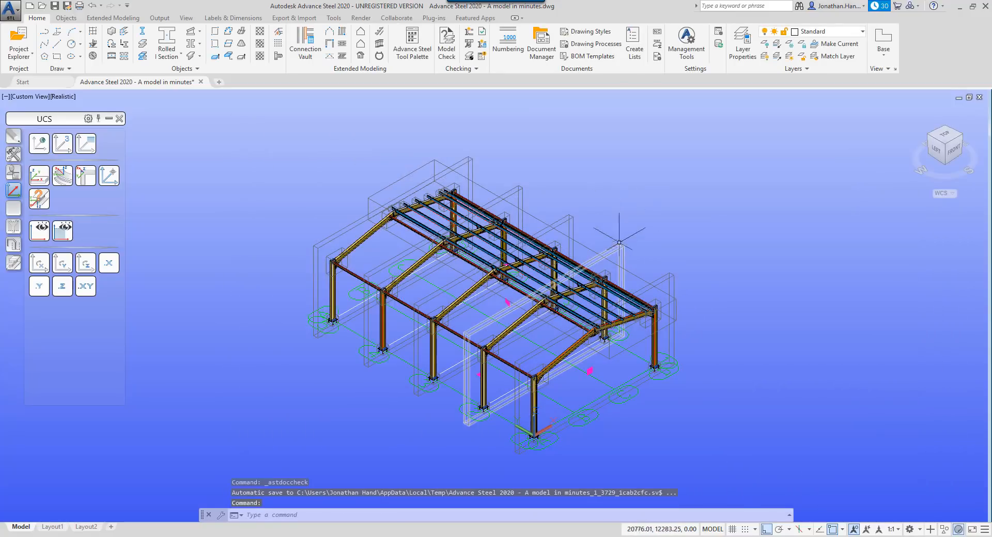
Generate a "Material list summary" from the part list BOM templates.
click(587, 56)
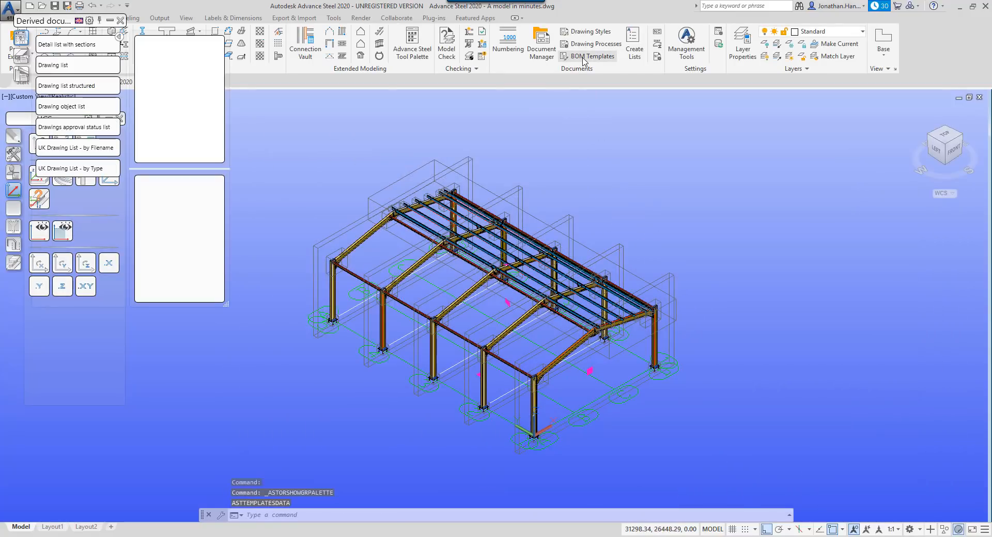
drag(52, 21, 182, 93)
click(152, 129)
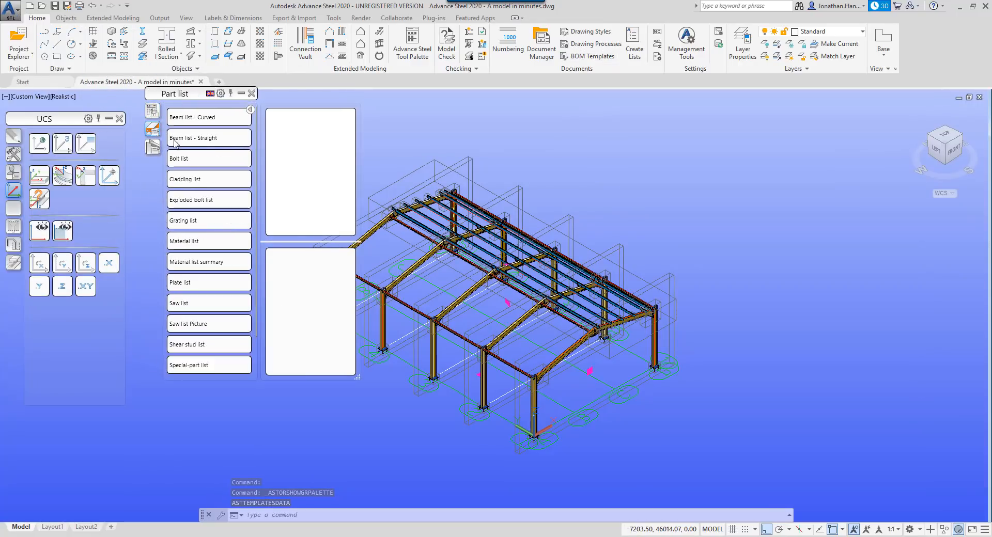
click(201, 266)
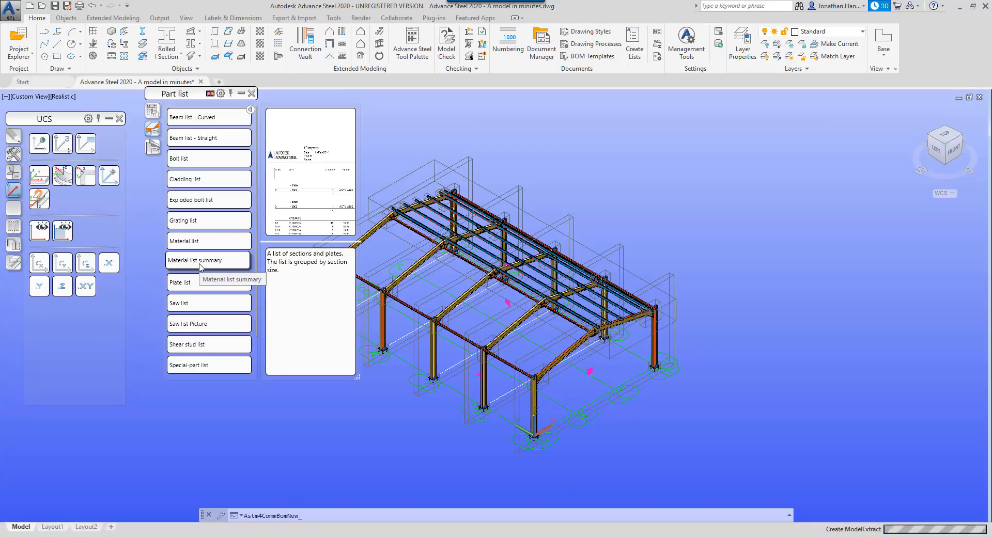